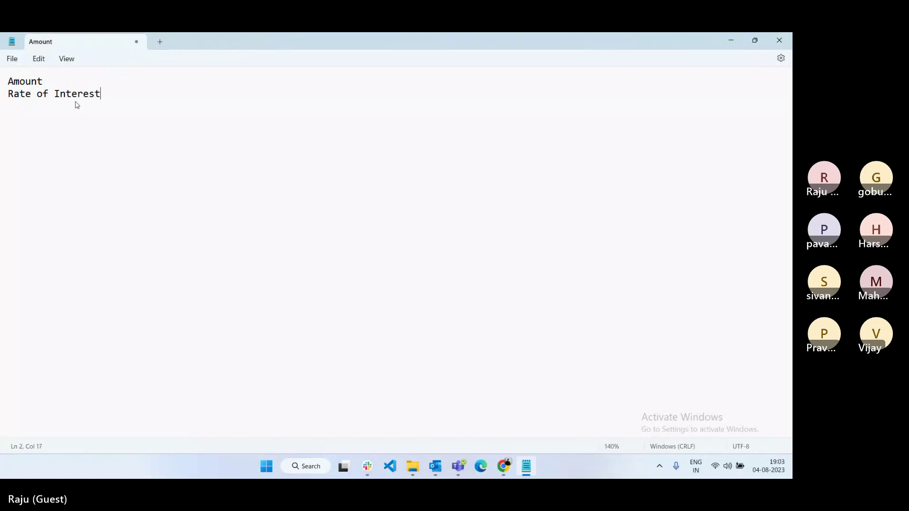
Complete the Rate of Interest line with " : 10"
text(st)
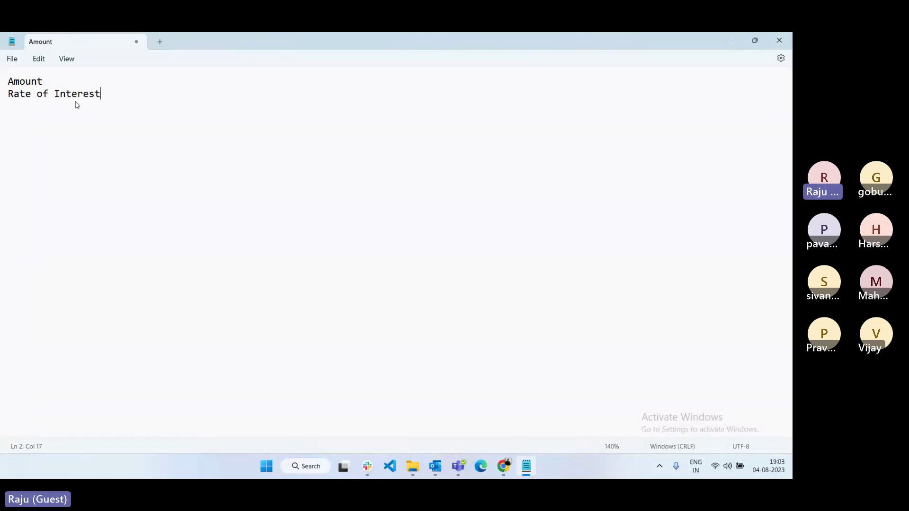
text( : 10)
key(Return)
double_click(27, 85)
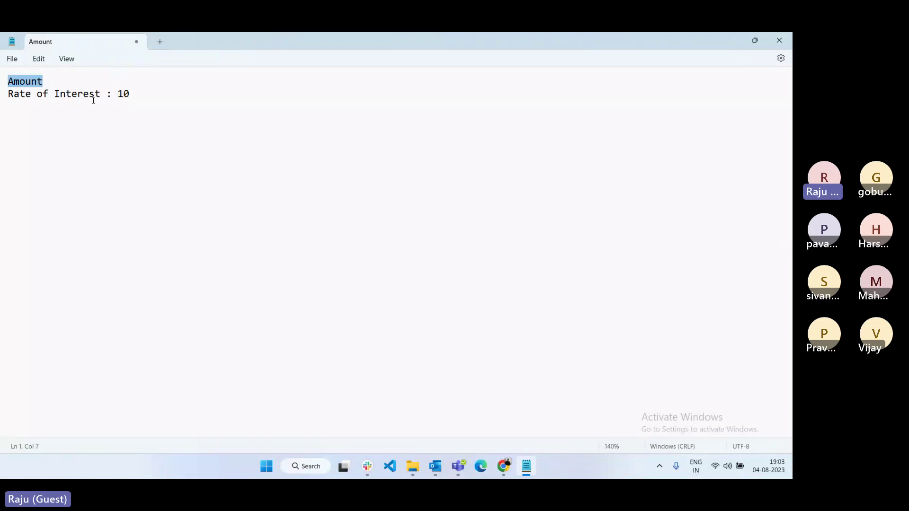
drag(132, 97, 114, 98)
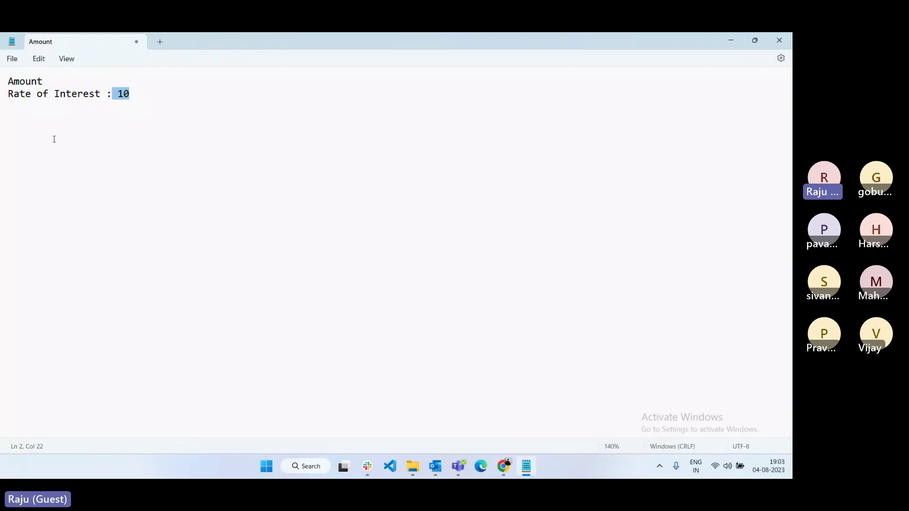
Write the formula "Amount*10/100" below the Rate of Interest line, separated by a blank line
click(34, 128)
key(Return)
text(Amount)
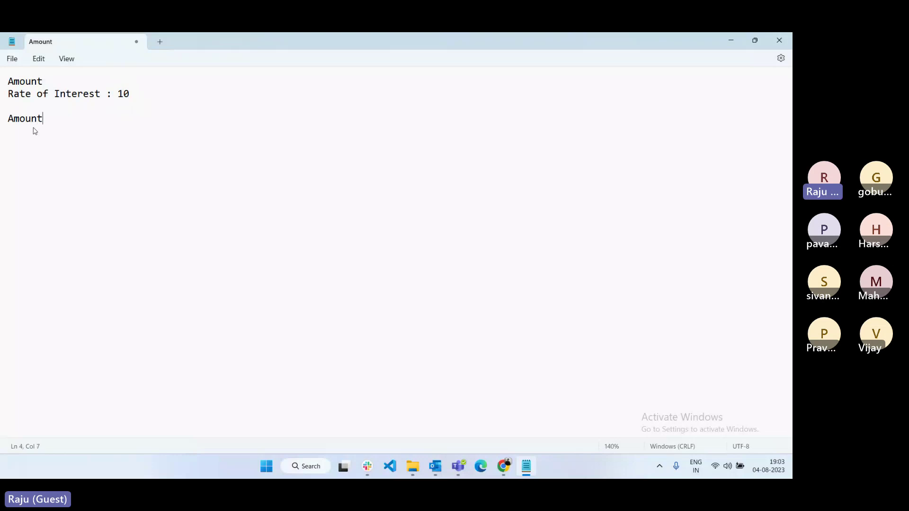
text(*10/100)
key(Return)
click(58, 120)
key(shift+Right)
Replace the 10 in the formula with the copied text "Rate of Interest"
drag(133, 97, 25, 99)
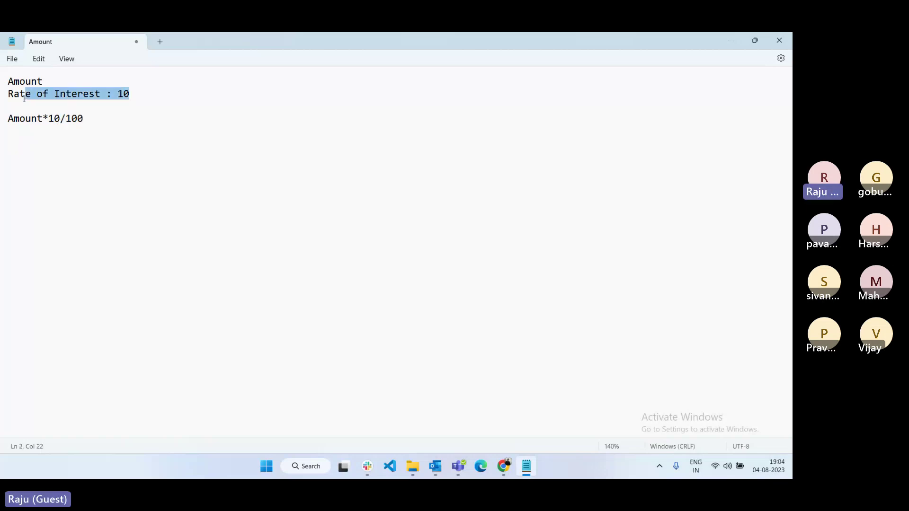
click(103, 105)
drag(102, 94, 2, 97)
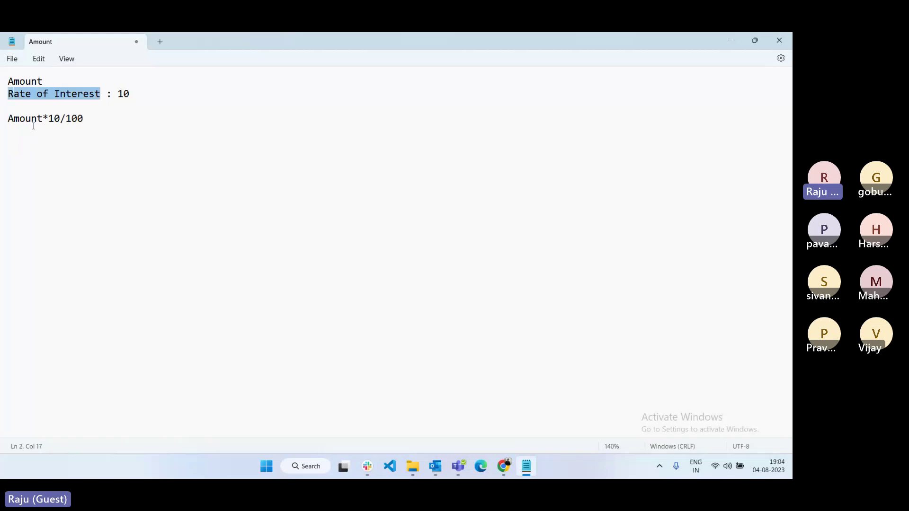
key(ctrl+c)
drag(49, 119, 60, 121)
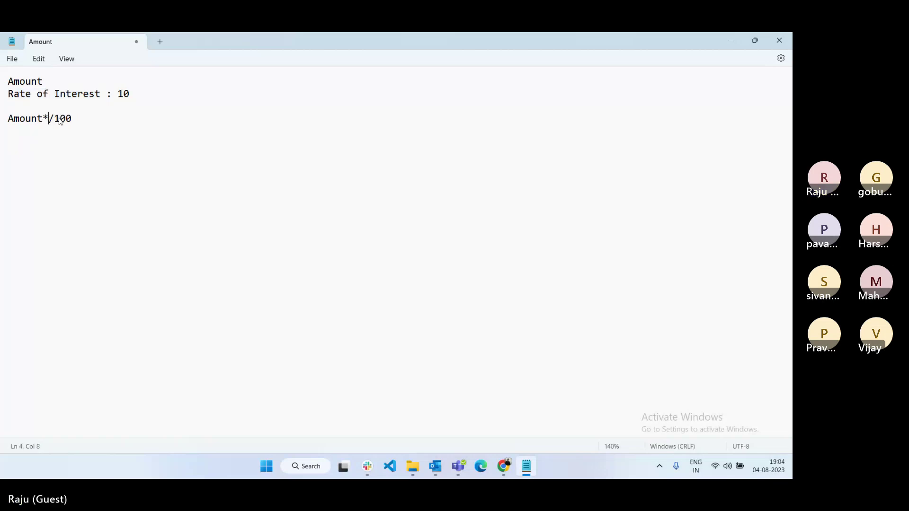
key(ctrl+v)
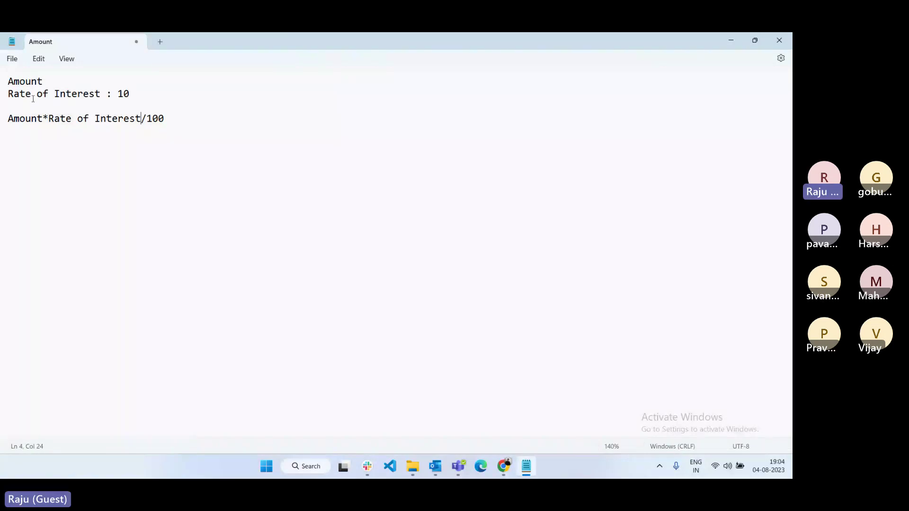
Examine the rate value and how the interest formula refers to it
drag(165, 119, 1, 89)
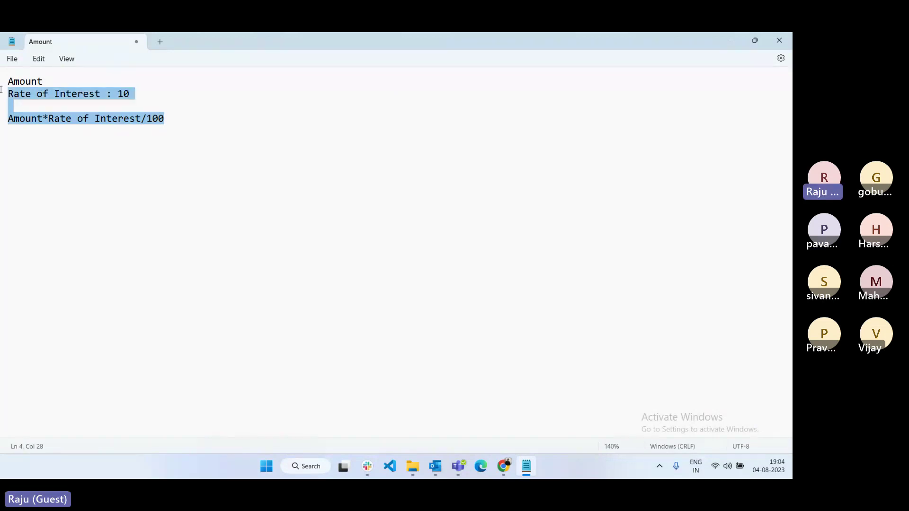
click(47, 179)
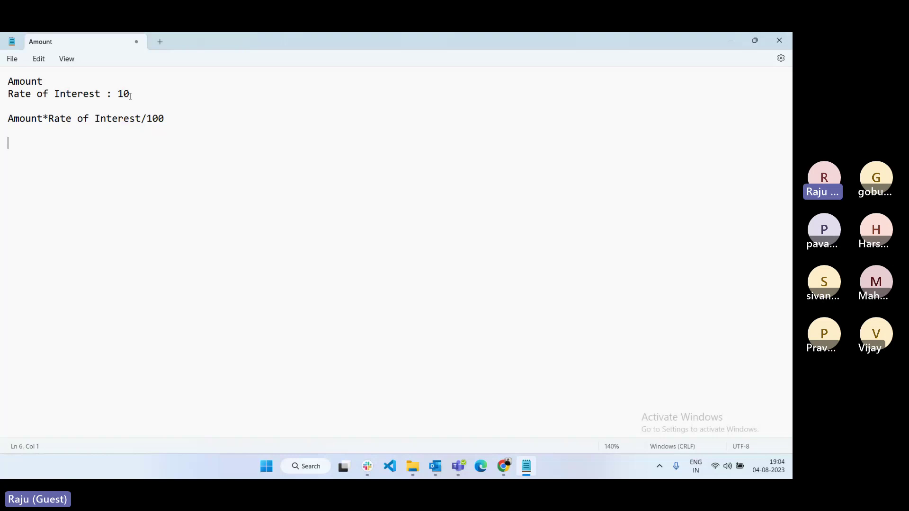
drag(130, 96, 134, 102)
click(124, 93)
double_click(124, 93)
double_click(115, 120)
click(93, 129)
drag(154, 134, 0, 73)
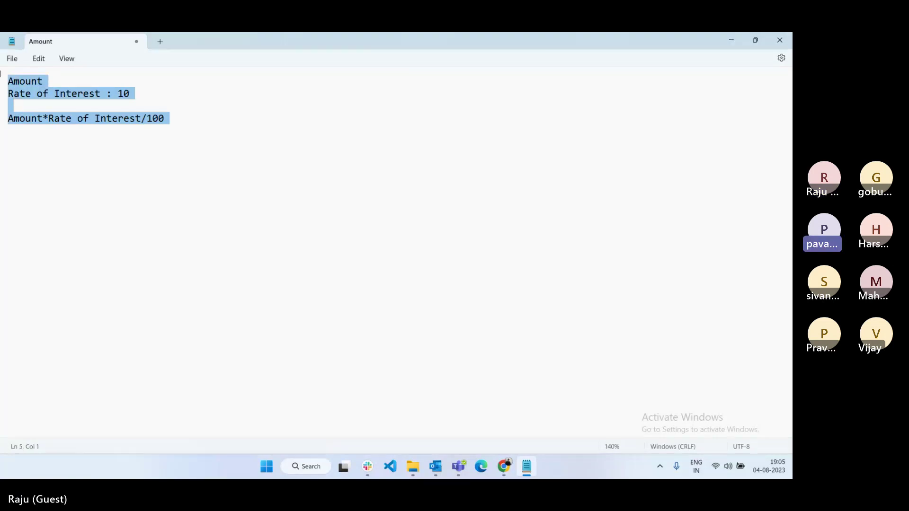
click(65, 136)
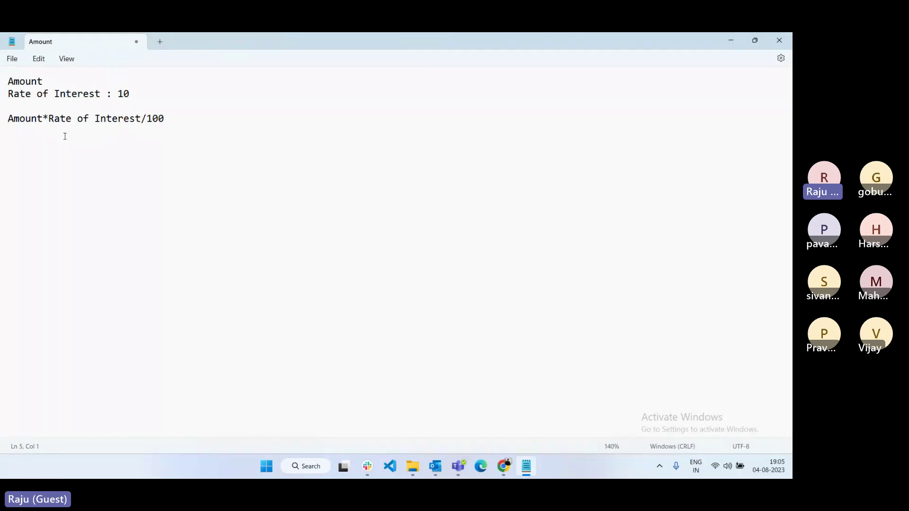
click(141, 119)
double_click(110, 118)
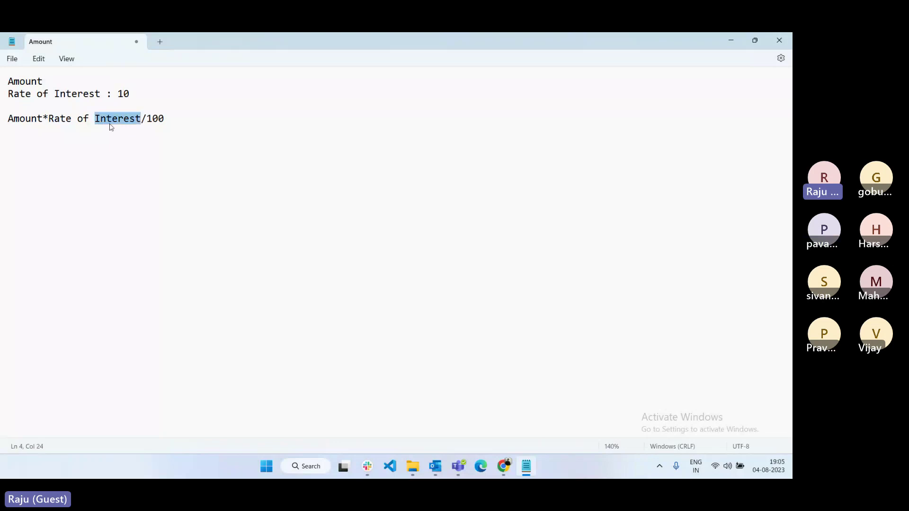
click(117, 147)
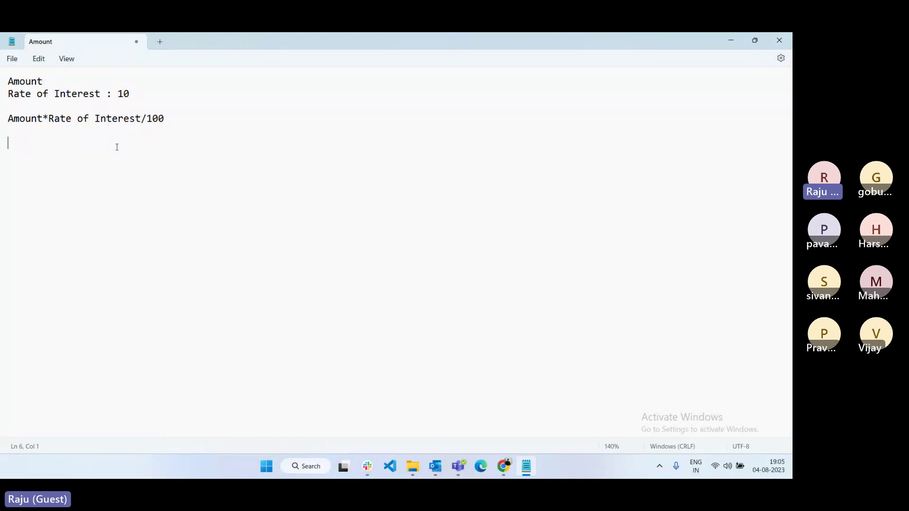
Delete the amount, rate and formula notes so the document is empty
click(175, 118)
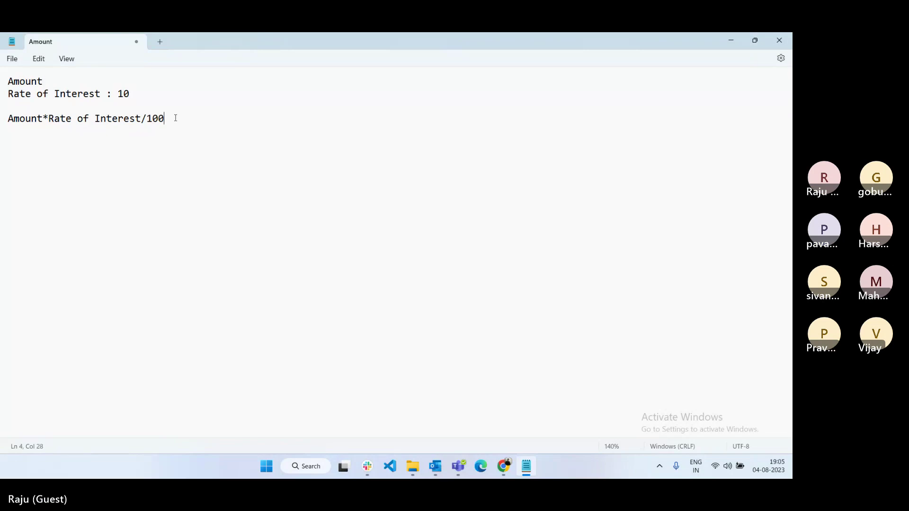
drag(175, 118, 0, 89)
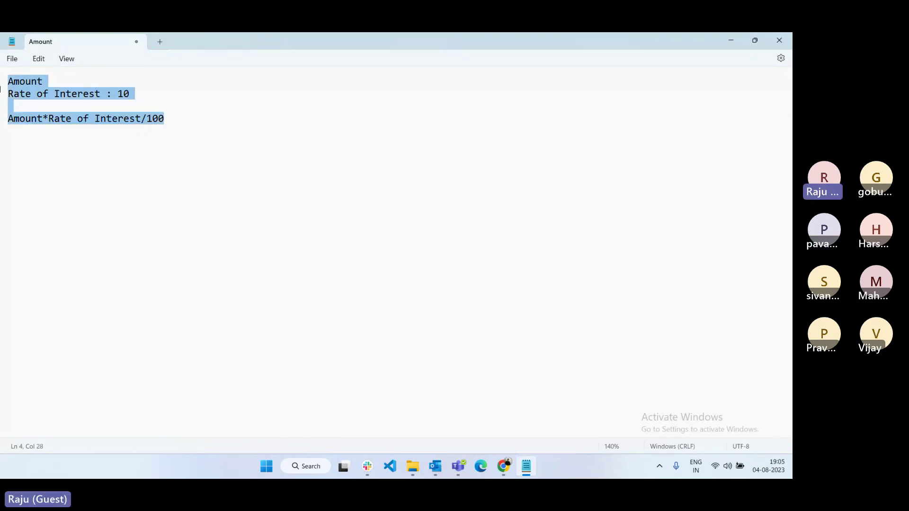
key(Delete)
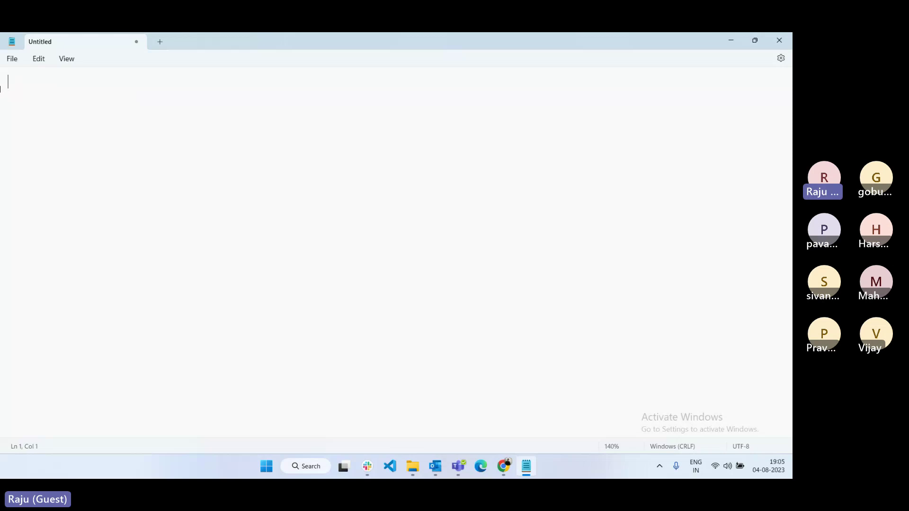
Write the heading "Page layouts:" underlined with a row of equals signs, followed by a blank line
key(ctrl+plus)
key(ctrl+plus)
text(Page layo)
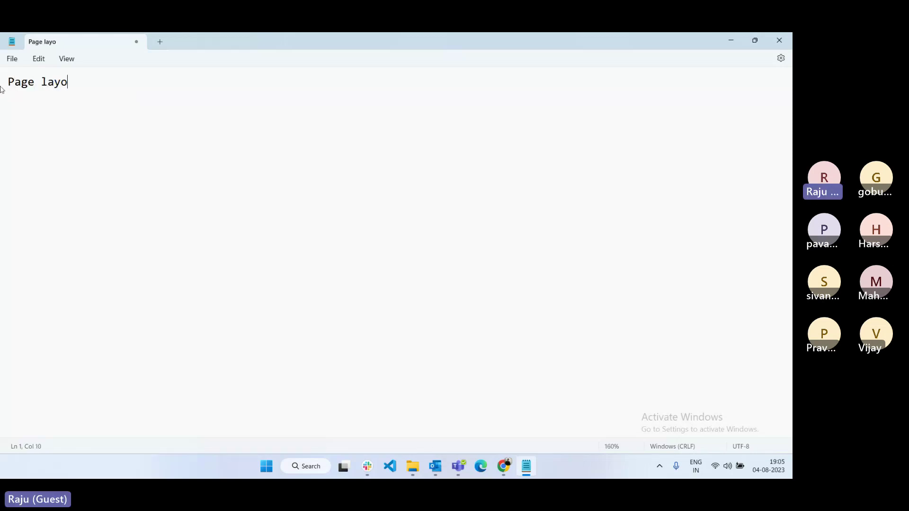
text(uts:)
key(Return)
text(==========)
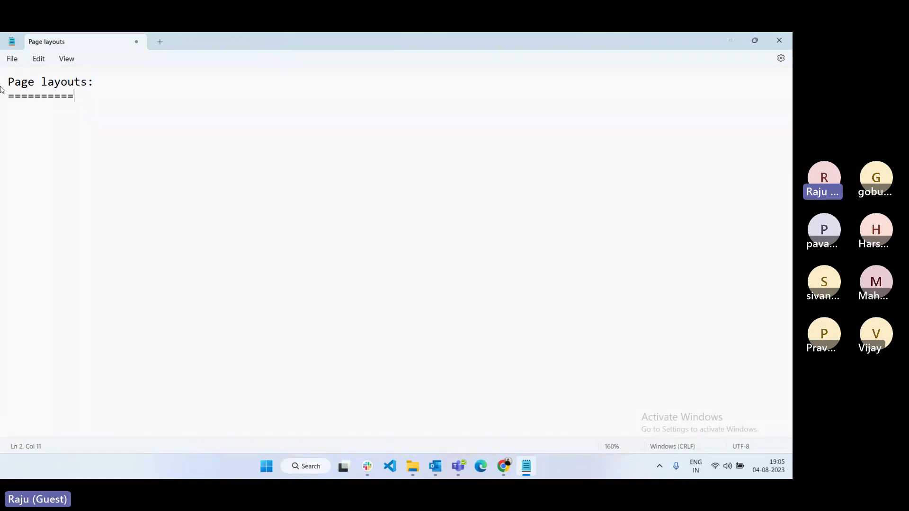
text(===)
key(Return)
key(Return)
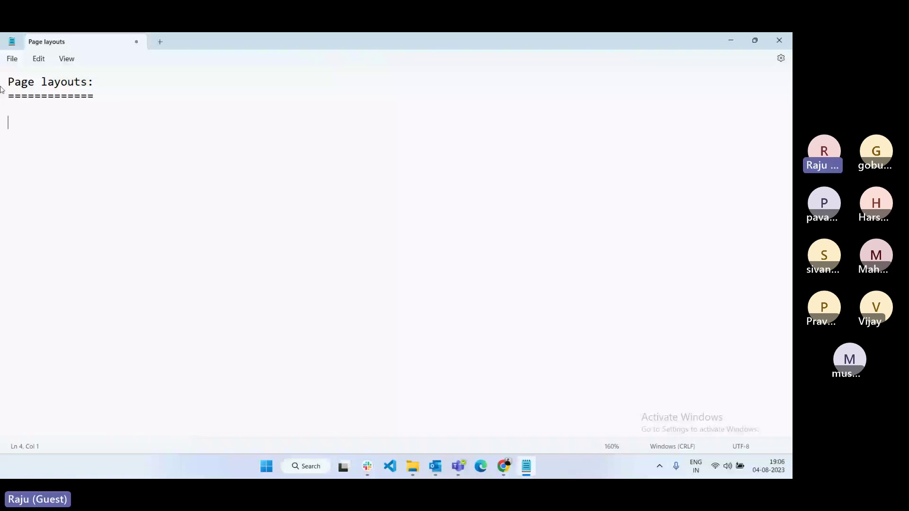
Add the bullet "> User Screens/User Interface" under the Page layouts heading
text(> User Screens/User)
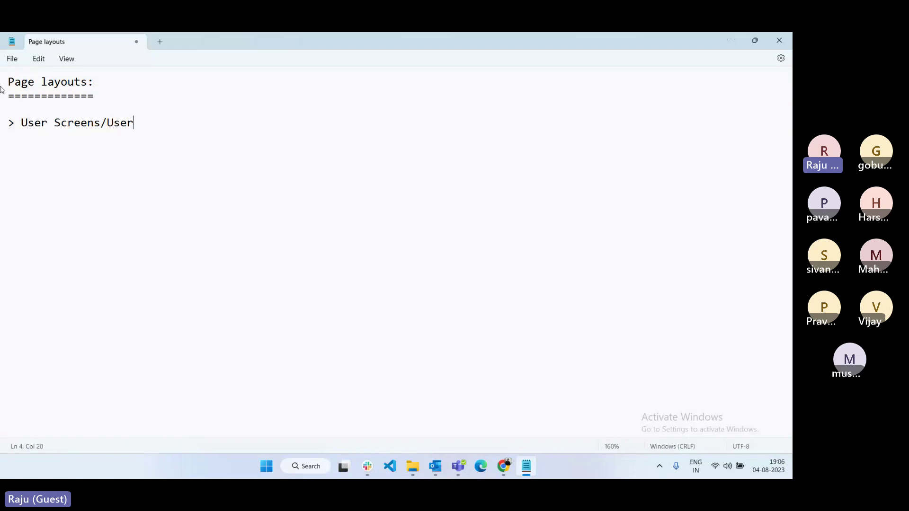
text( Interface)
key(Return)
Add a second bullet reading "> Components:" followed by a blank line
text(> Actions)
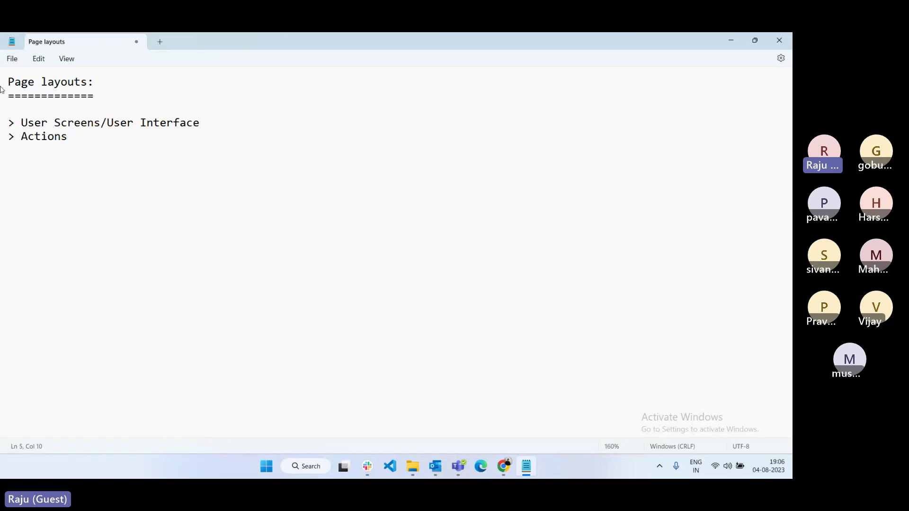
key(BackSpace)
key(BackSpace)
key(BackSpace)
key(BackSpace)
key(BackSpace)
key(BackSpace)
key(BackSpace)
text(Components:)
key(Return)
key(Return)
List "> Buttons" and "> Fields" as indented sub-bullets under Components
key(Tab)
text(> Butto)
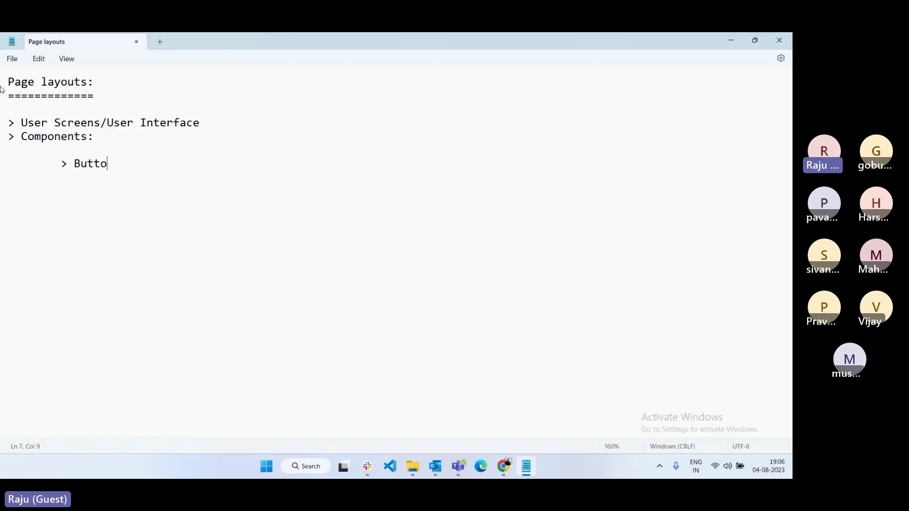
text(ns)
key(Return)
text(> Fields)
key(Return)
Add the indented sub-bullets "> Related List" and "> Quick Actions" below Fields
text(> Rela)
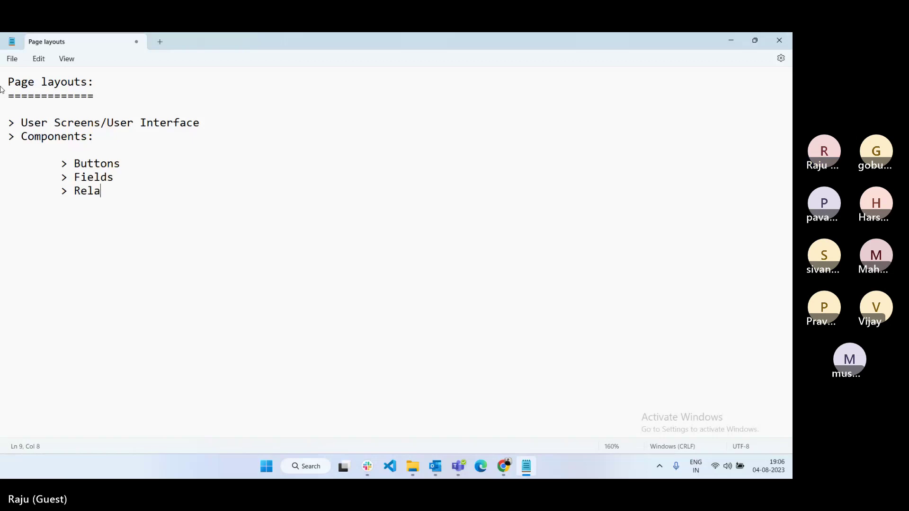
text(ted List)
key(Return)
key(Tab)
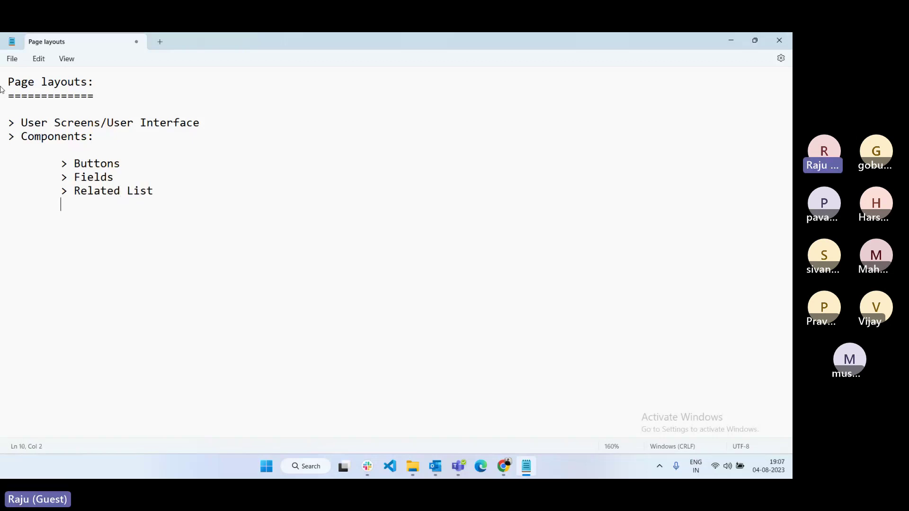
text(> Quick Actions)
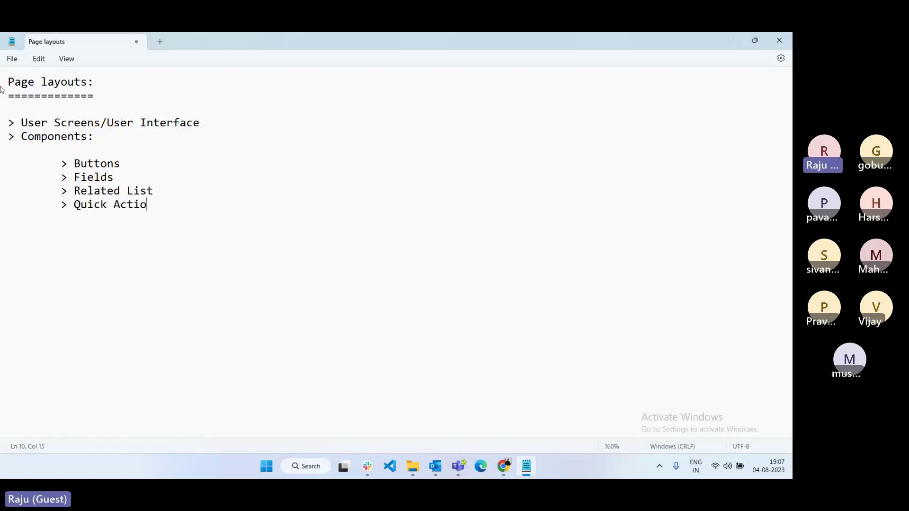
Add the indented sub-bullet "> Mobile & Lightning Actions" below Quick Actions
key(Return)
key(Tab)
text(> Mobile &)
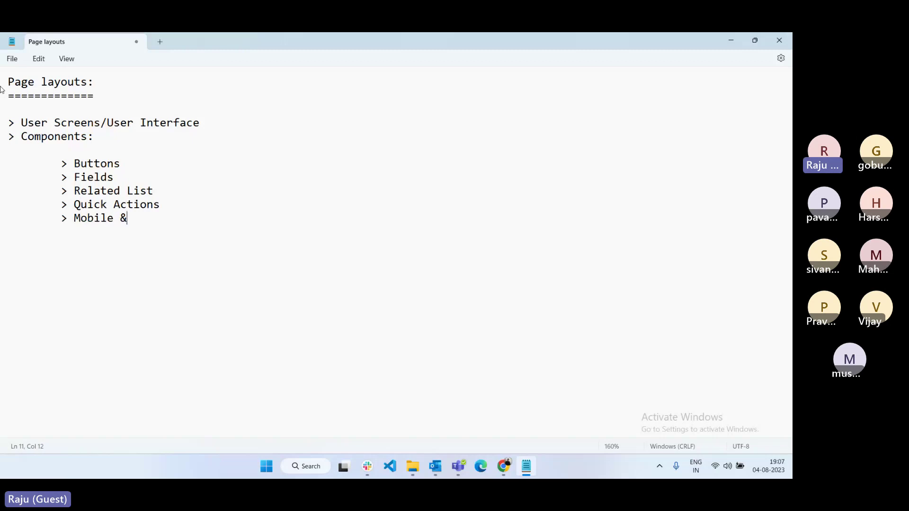
text( Lightning Actions)
key(Return)
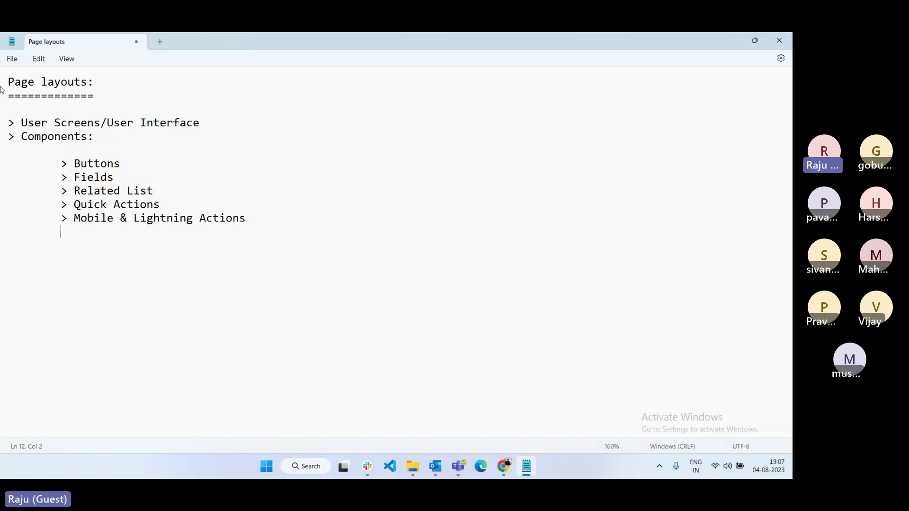
Add the indented sub-bullet "> Report charts" and start another line below it
text(> Report)
text(s)
key(Return)
key(Tab)
text(>)
key(BackSpace)
key(BackSpace)
key(BackSpace)
text(charts 	)
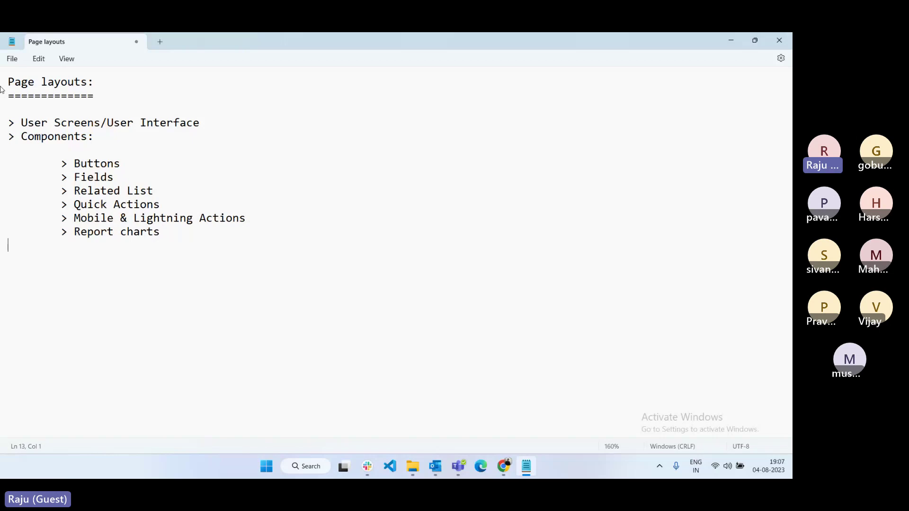
Add the last indented sub-bullet "> Visulaforce Pages(development)(ignore)" and place the cursor below the component list
text(> Visulaforce component)
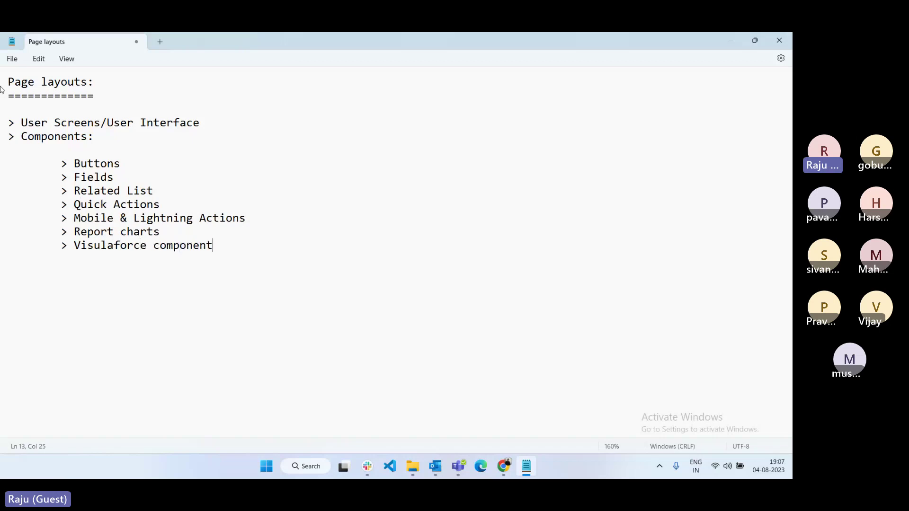
text(s)
key(ctrl+shift+Left)
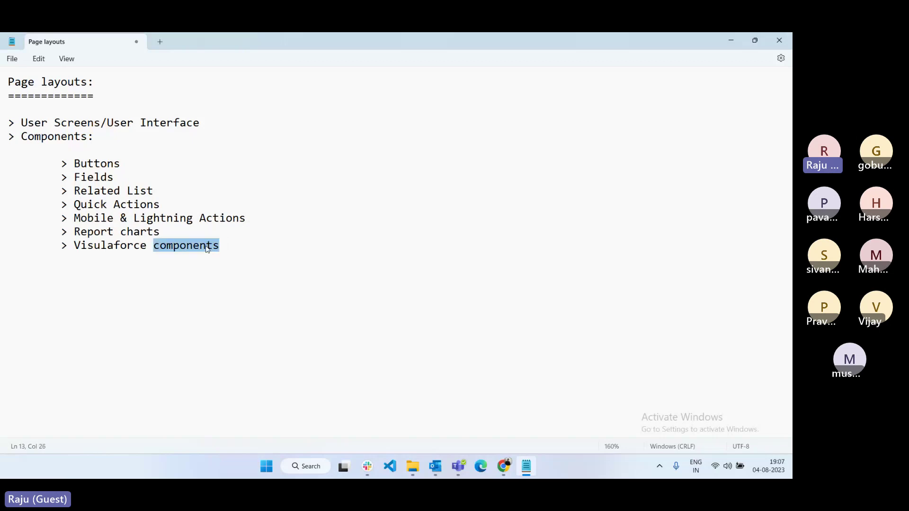
text(Pages)
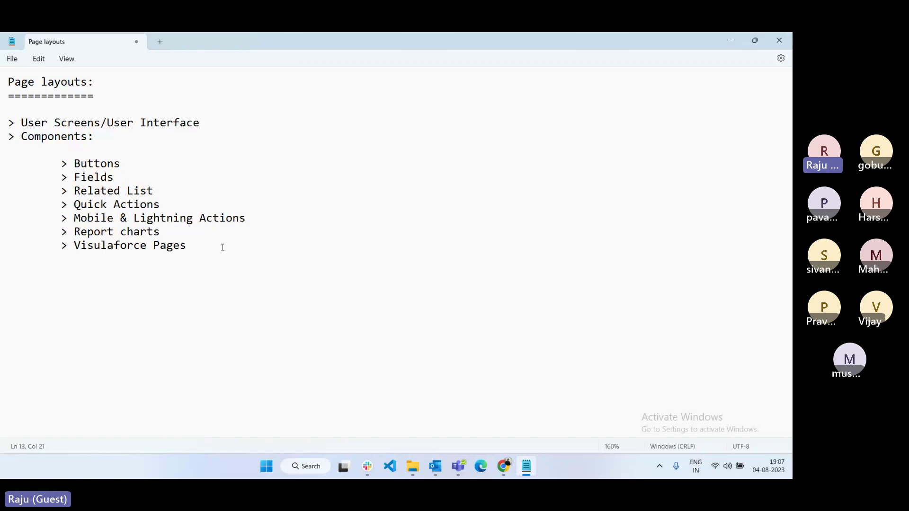
text((development)(ignore))
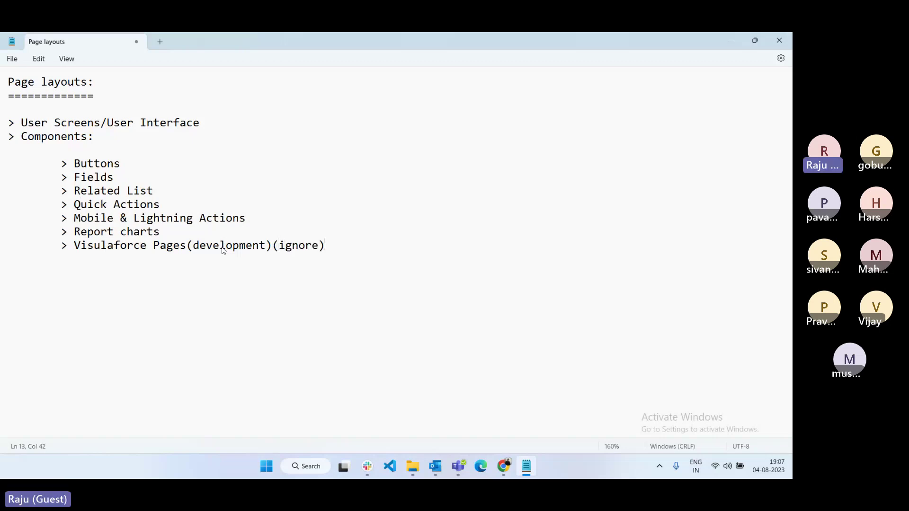
key(Return)
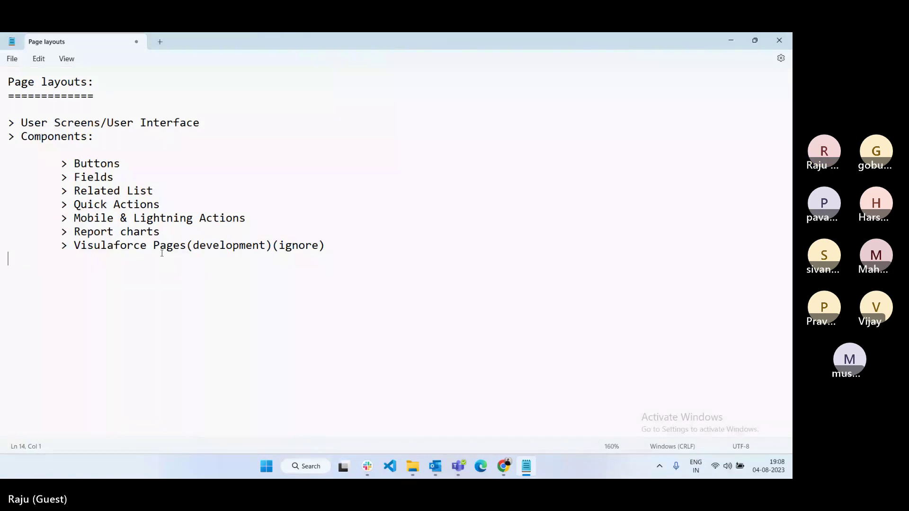
drag(326, 245, 8, 163)
click(20, 284)
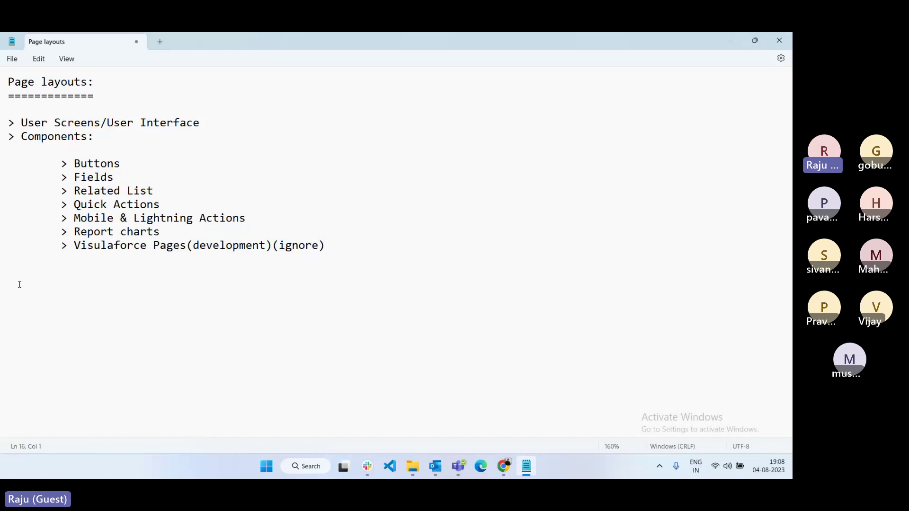
Add the heading "> Fields:" below the component list, underlined with "==========" and followed by a blank line
text(a)
key(BackSpace)
key(BackSpace)
text(> Fields:)
key(Return)
text(==========)
key(Return)
key(Return)
Add the indented bullet "> We can hide/show the fields" under the Fields heading
text(> We can hide)
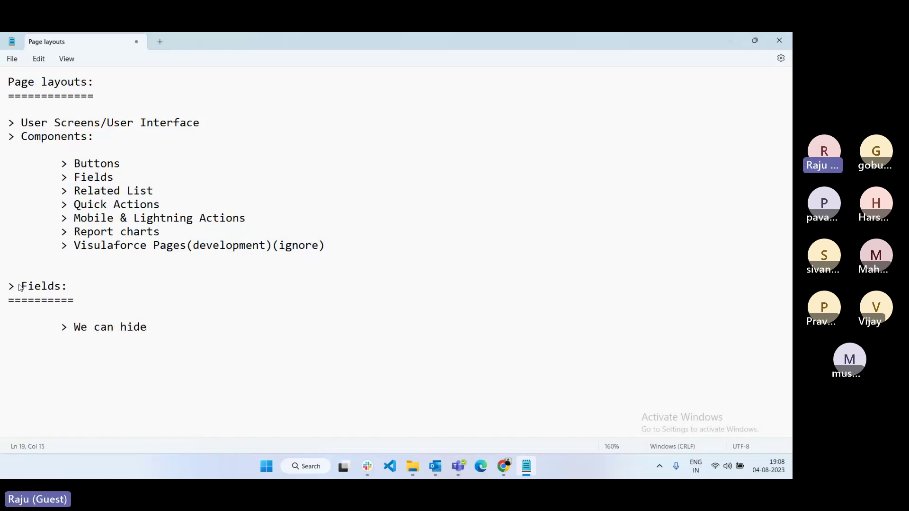
text(/show the fields)
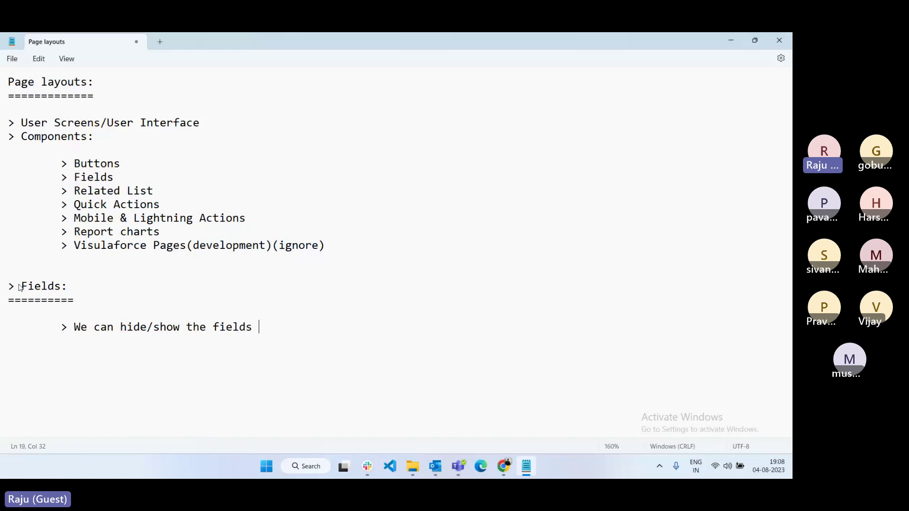
key(Return)
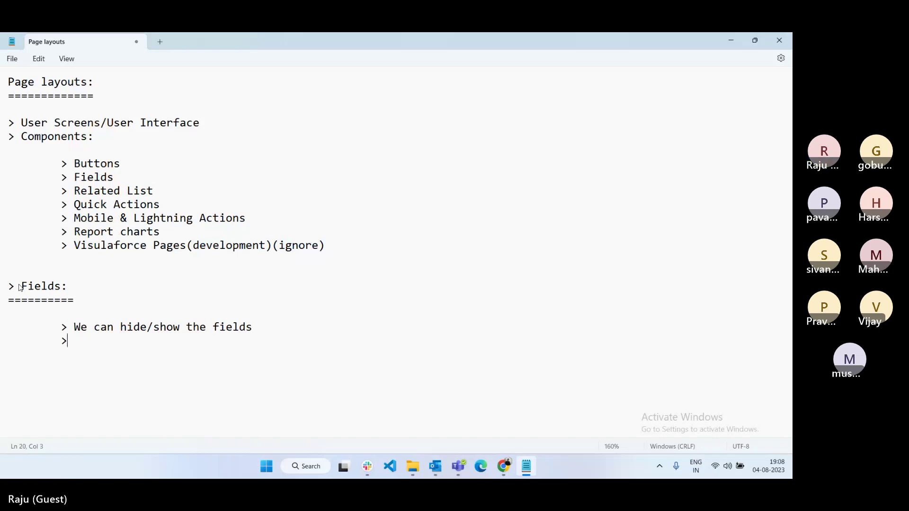
Add the indented bullet "> We can create defferent sections for field displaying" below the hide/show bullet
text(> We can)
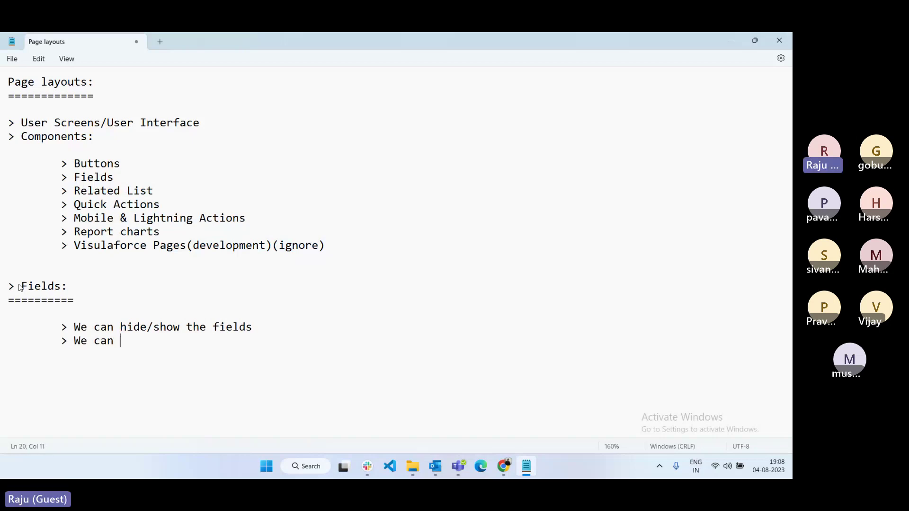
text( create deferenb)
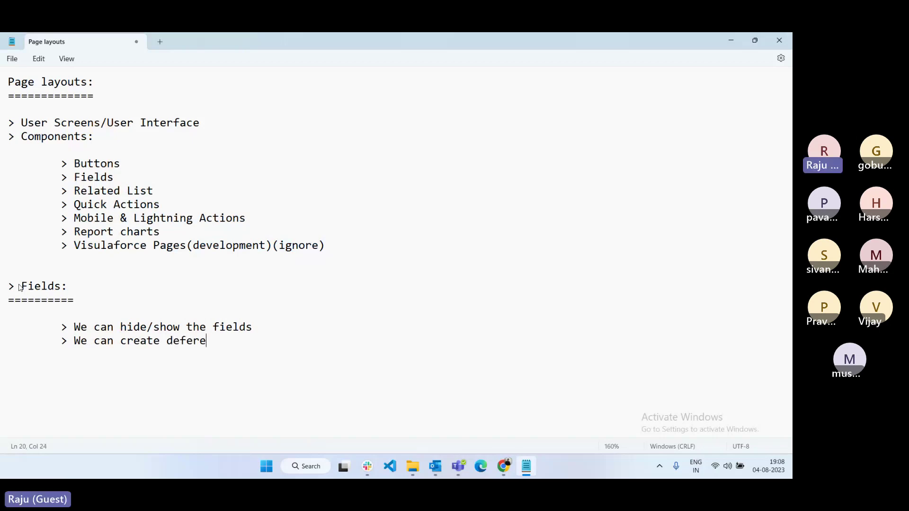
key(BackSpace)
key(BackSpace)
key(BackSpace)
key(BackSpace)
key(BackSpace)
text(ferent sections f)
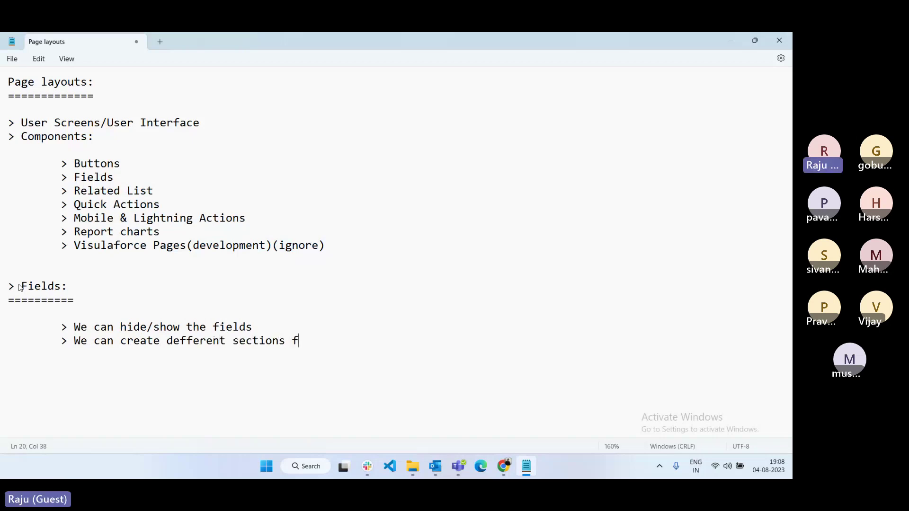
text(or field displa)
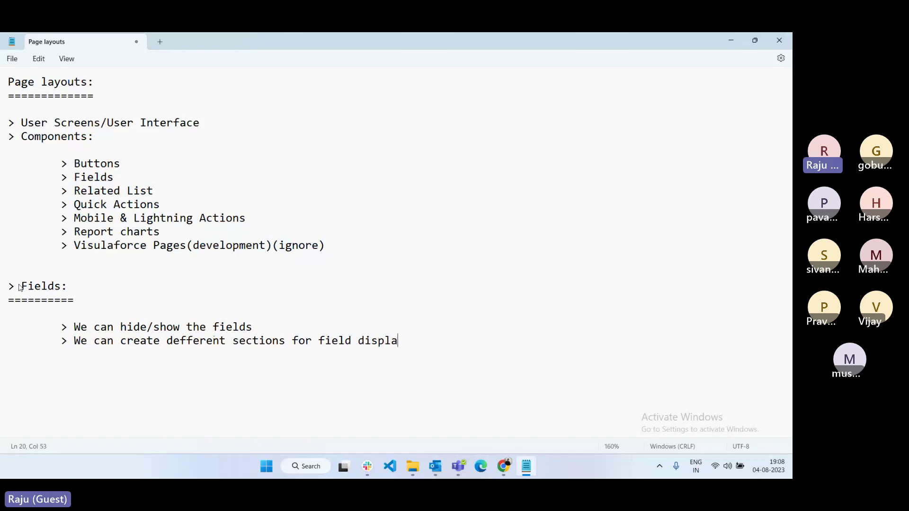
text(ying)
key(Return)
Add the indented bullet "> We can make it field is read-only or required fields using layout."
text(> We can make )
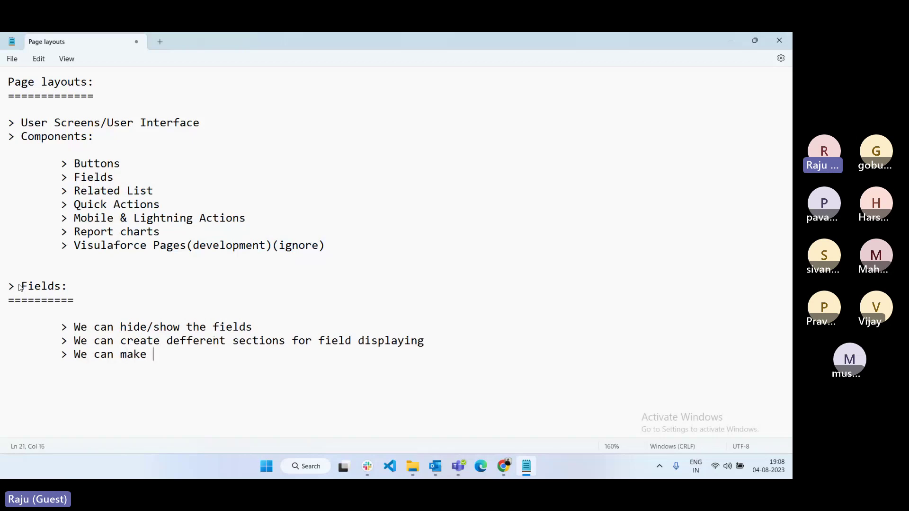
text(it field is read-)
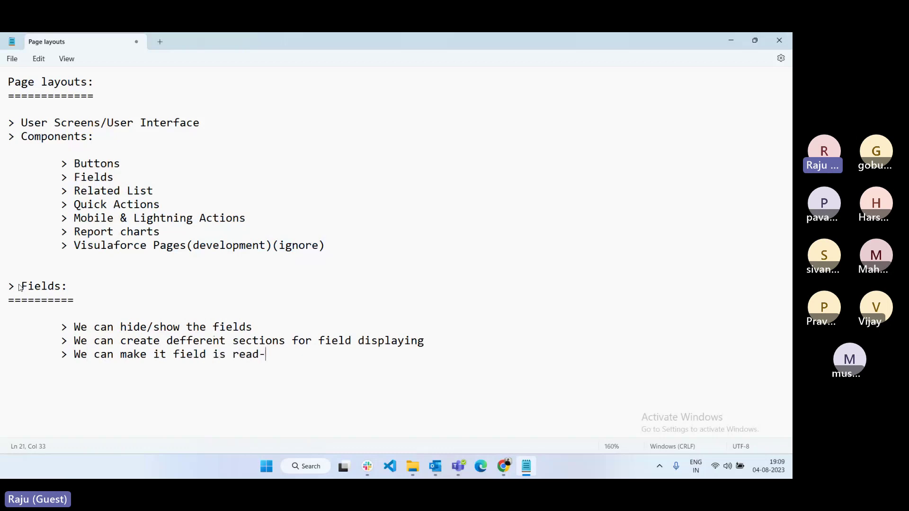
text(only or required field)
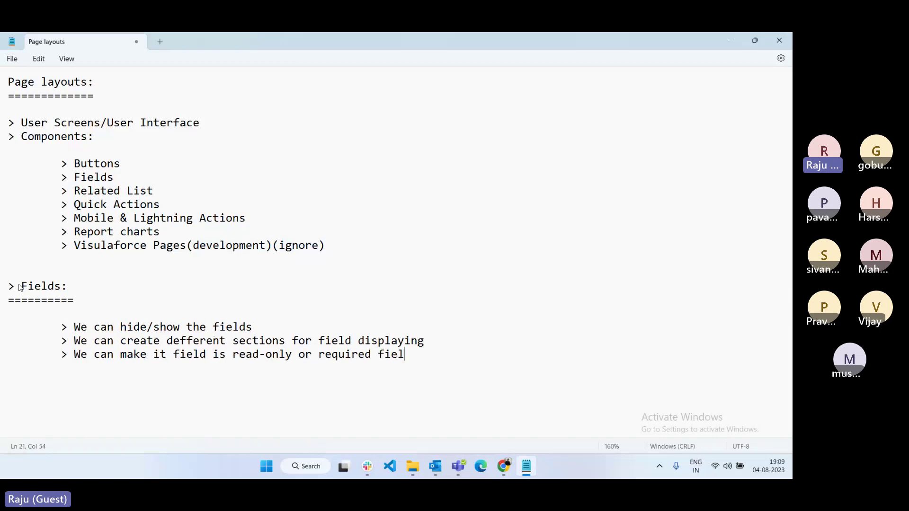
text(s using layouts)
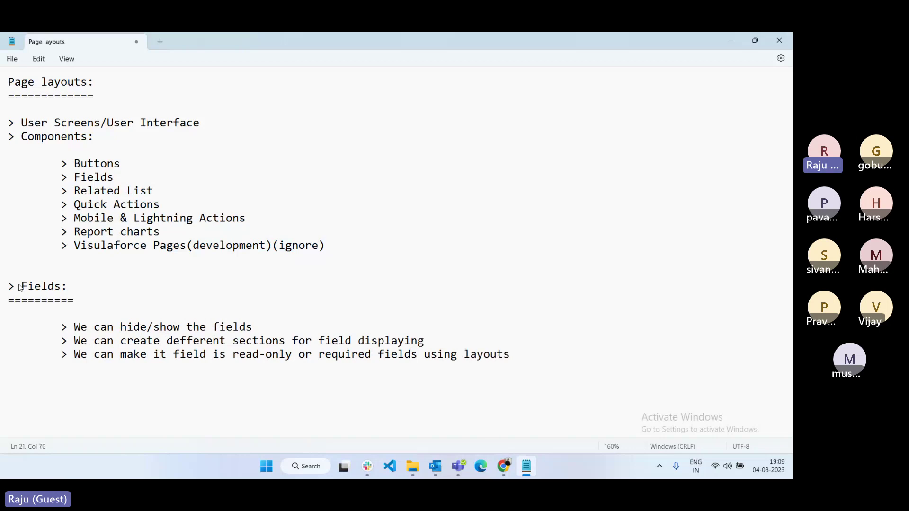
key(BackSpace)
text(.)
key(Return)
Add the indented bullet "> We can move field from one section to another section."
key(Tab)
text(> We ca)
text(n mo)
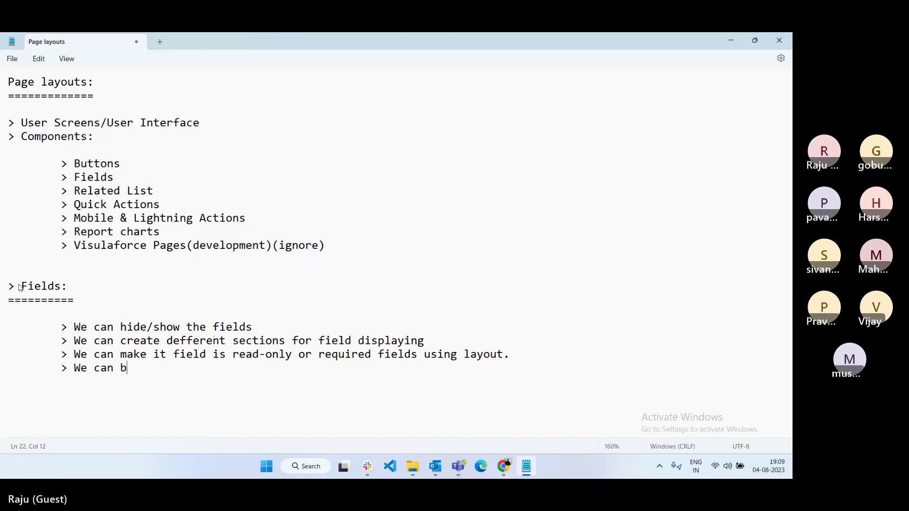
text(ve field from)
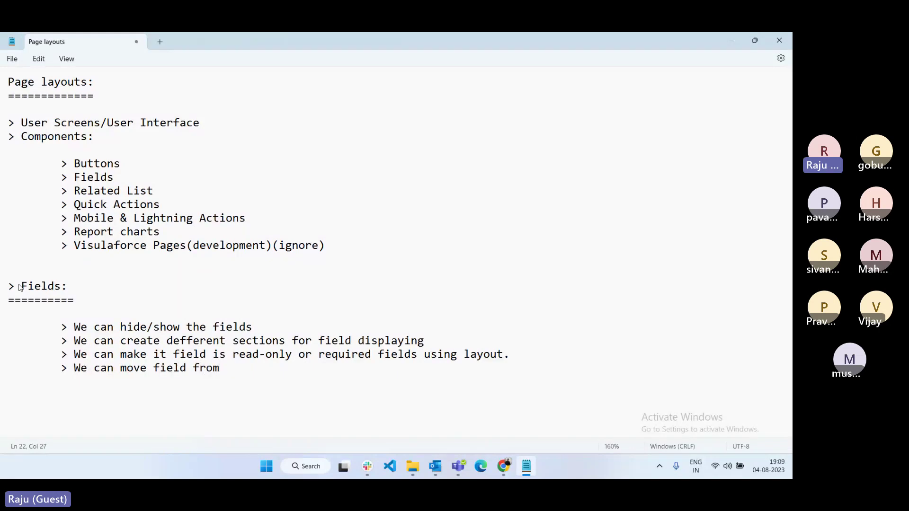
text( one section to ano)
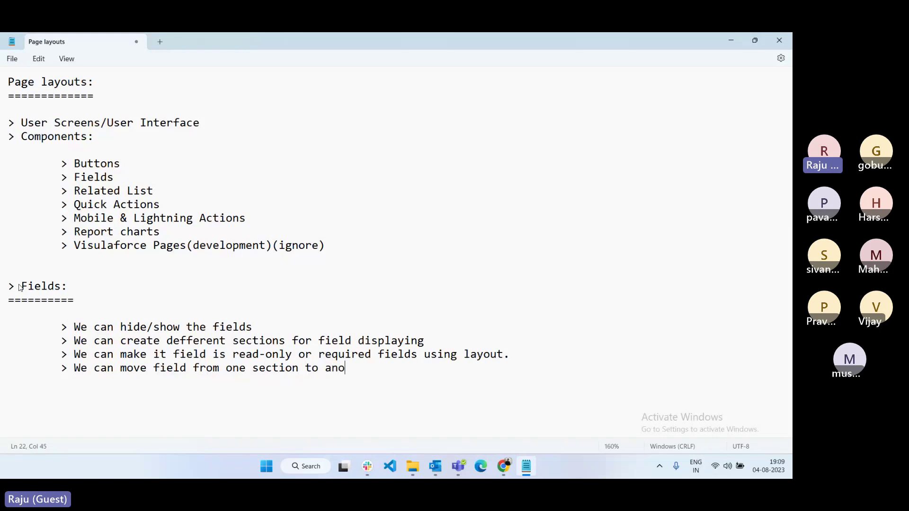
text(ther sce)
text(tion)
key(BackSpace)
key(BackSpace)
key(BackSpace)
key(BackSpace)
key(BackSpace)
key(BackSpace)
text(ection.)
key(Return)
Add the indented bullet "> We can add blank space between the field for allignmnet"
key(Tab)
text(> We can add b)
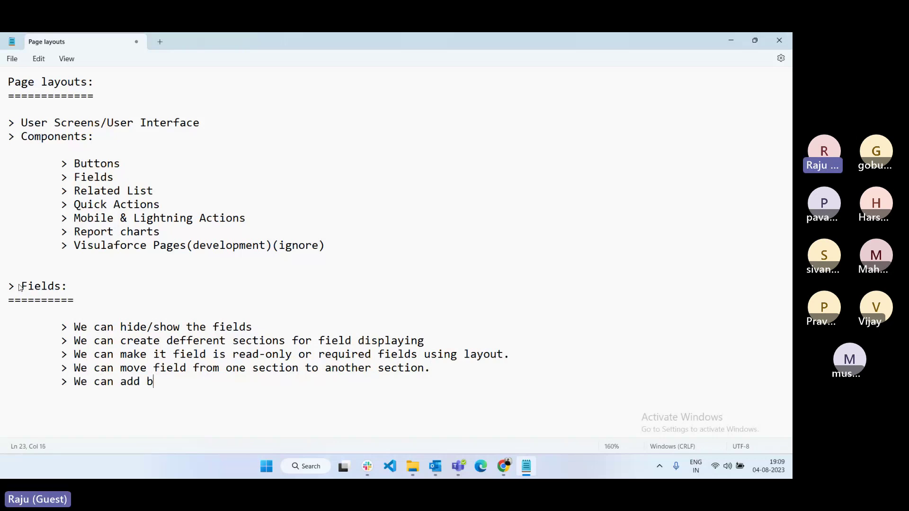
text(lank space be)
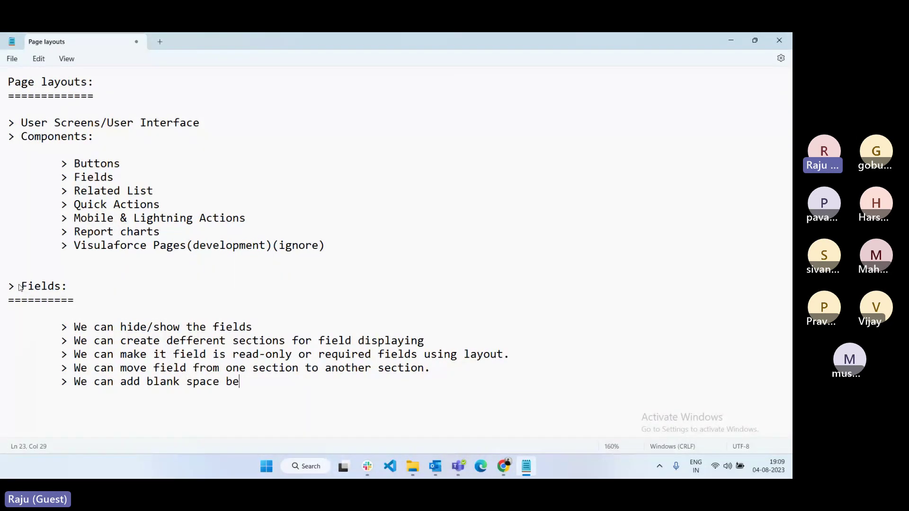
text(tween the field)
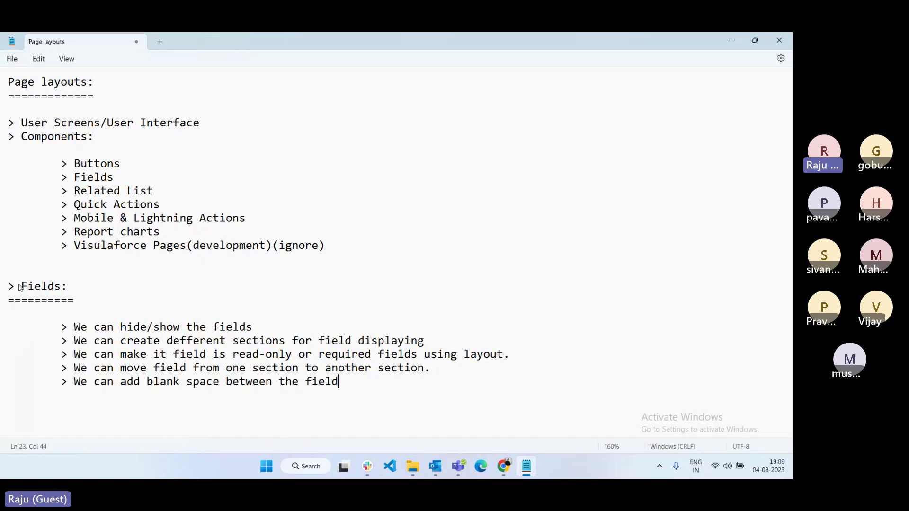
text( for allignmnet)
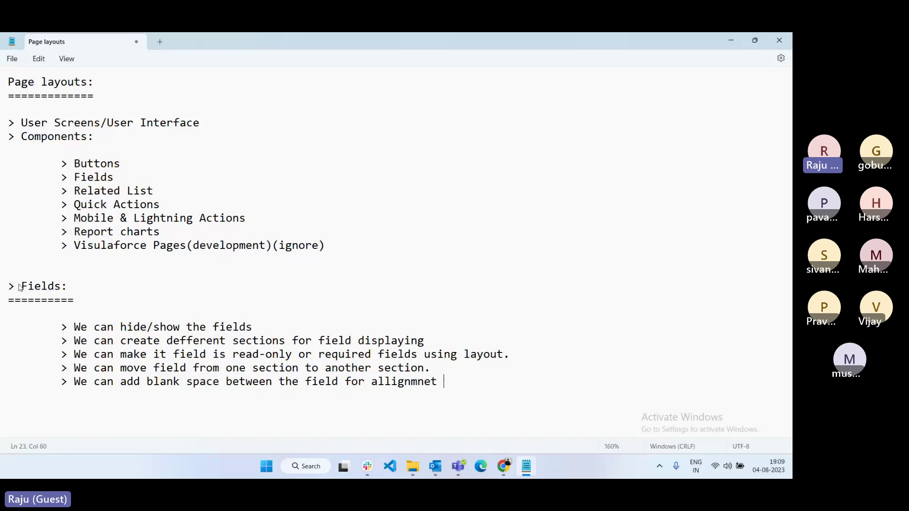
key(Return)
Add the indented bullet "> We can not disable section/field if the field is mandatory at profile level."
key(Tab)
text(> We can not disable )
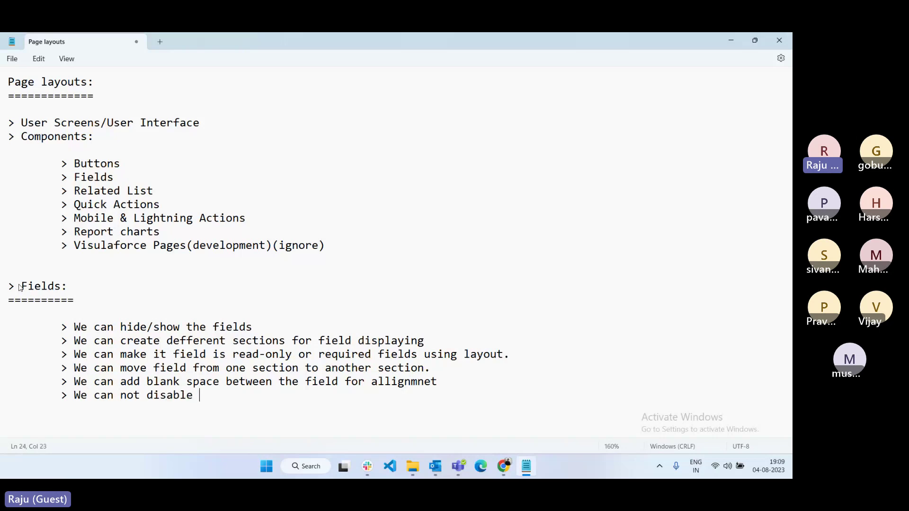
text(section/field)
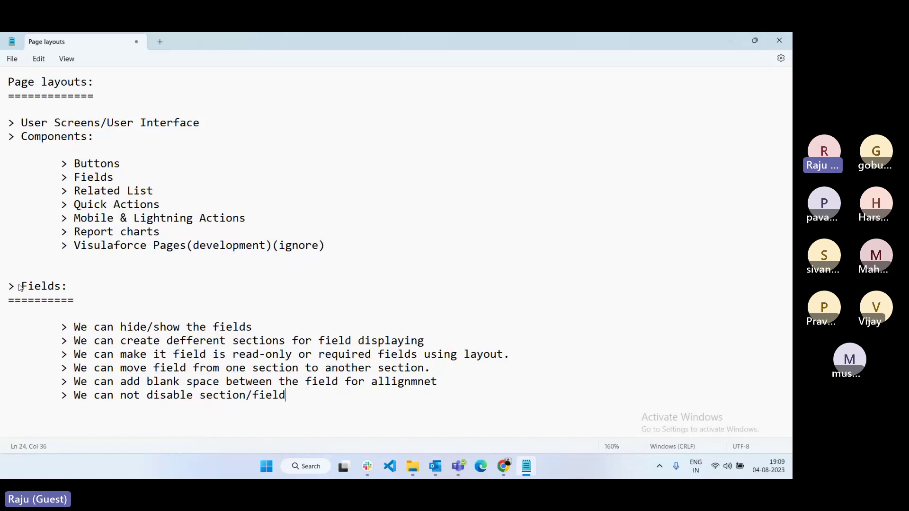
text( if the field is )
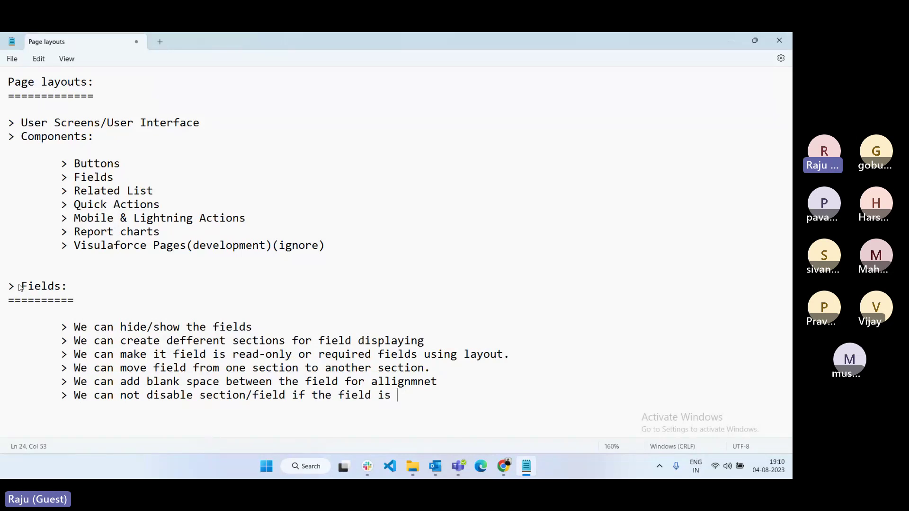
text(mandatory at profile)
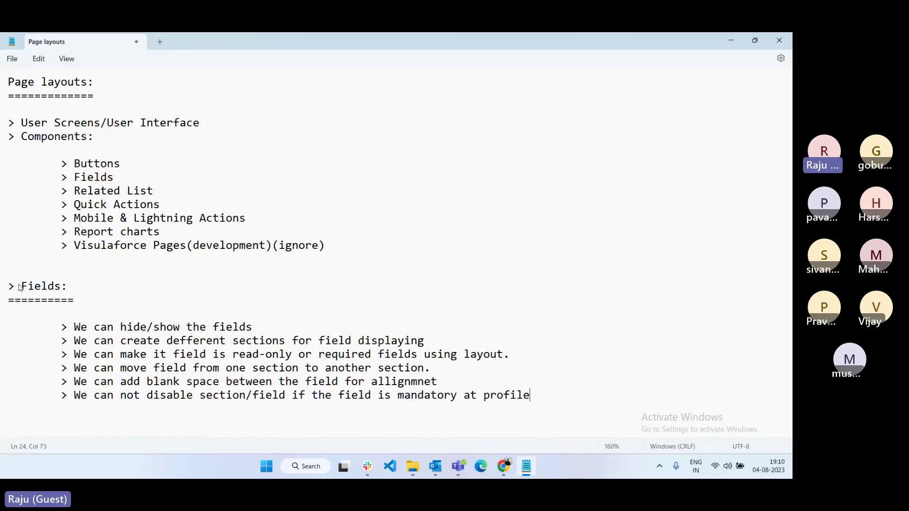
text( level.)
key(Return)
Add the deeper-indented line "hit: creating field : Required : true" under the last bullet, followed by several blank lines
key(Tab)
key(Tab)
text(hit)
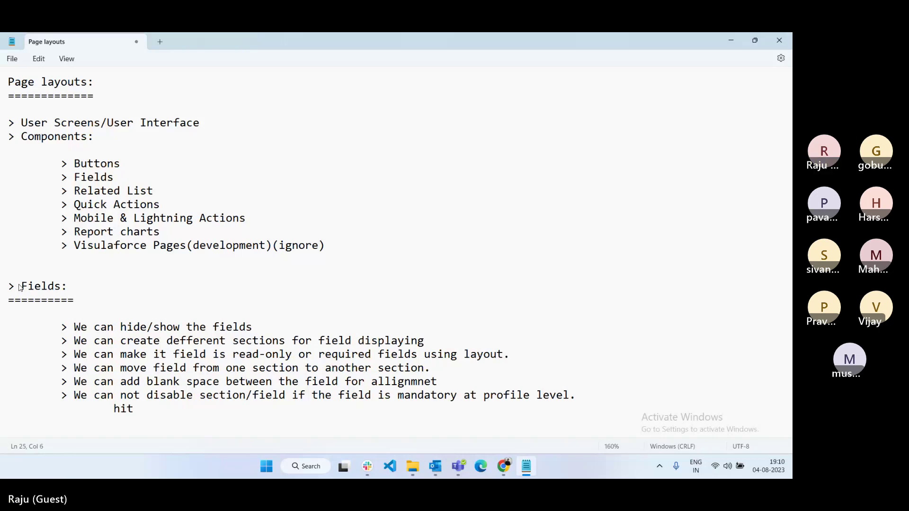
text(: creatin)
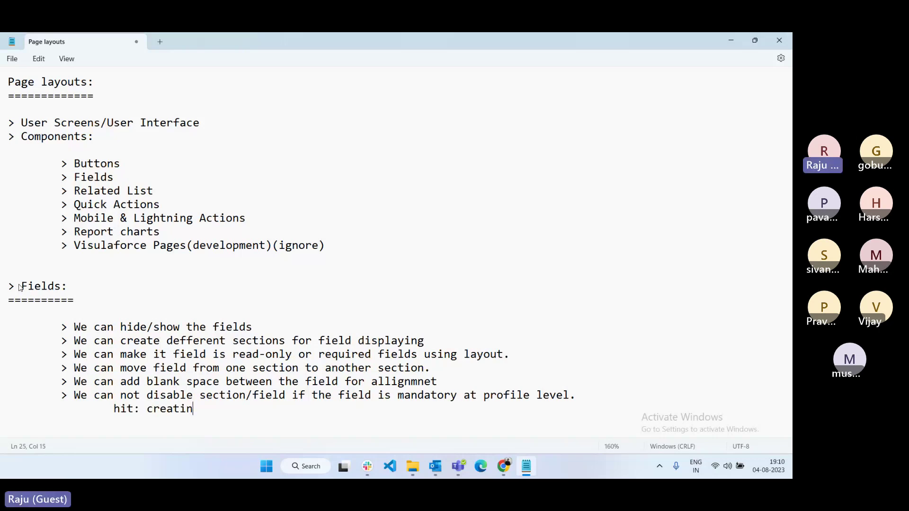
text(g field : Required )
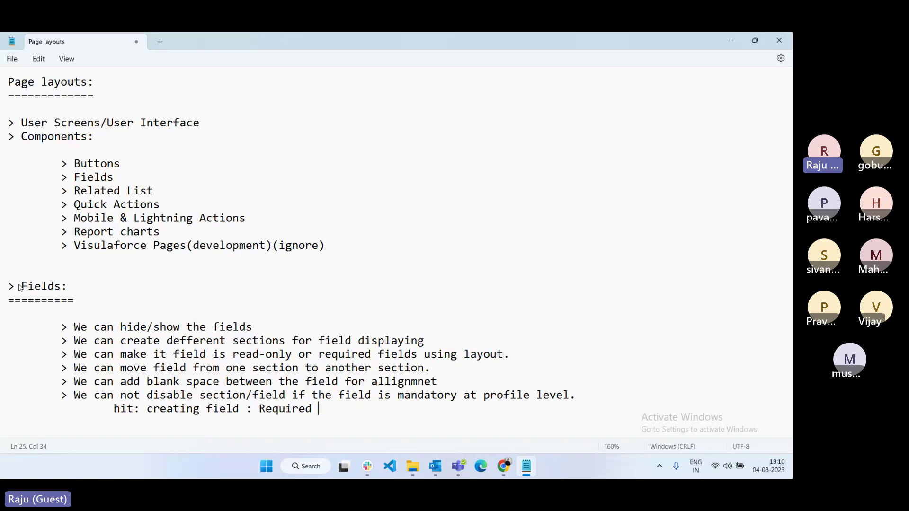
text(: true)
key(Return)
key(Return)
key(Return)
key(Return)
key(Return)
key(Return)
key(Return)
key(Return)
key(Return)
key(Return)
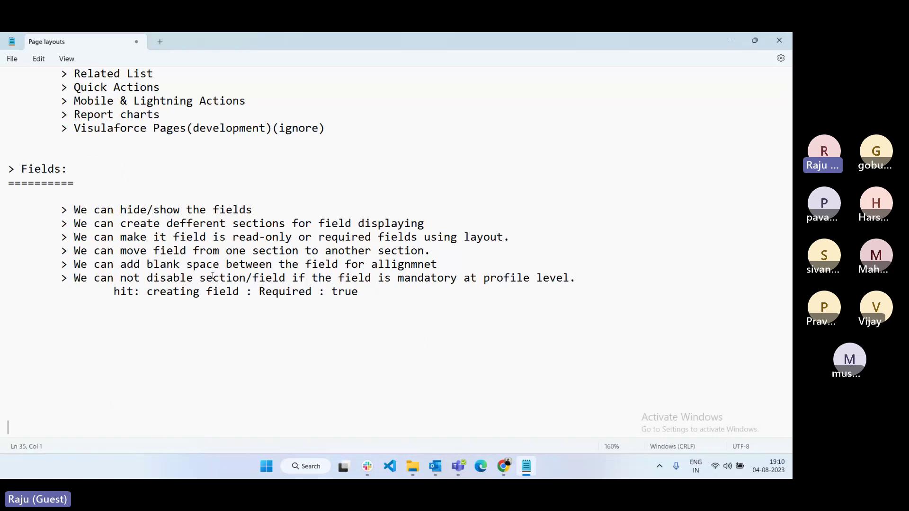
Insert the heading "Navigation:" on the empty line above the Fields heading, followed by a blank line
click(51, 156)
text(Nav)
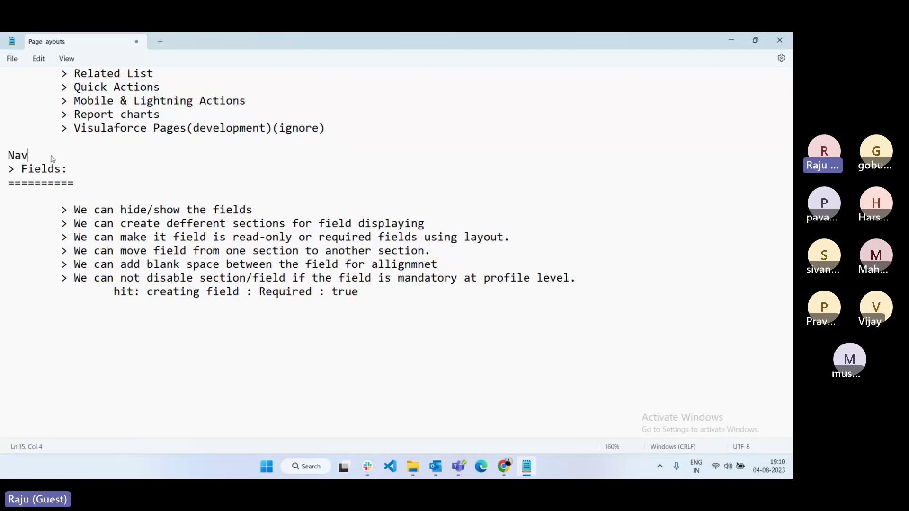
text(igation:)
key(Return)
key(Return)
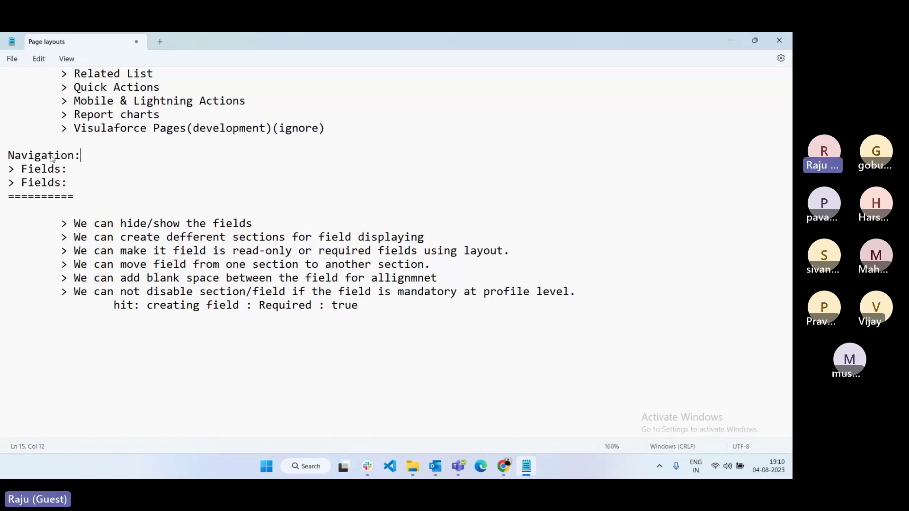
Write "Goto object Properties ==> goto pagelayout section ==> click on Edit button" under Navigation, leaving blank lines before the Fields heading
text(Goto)
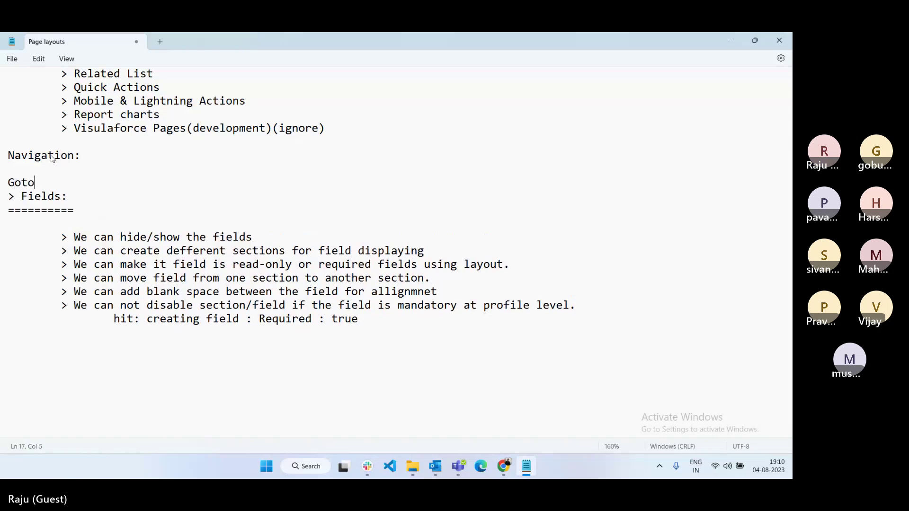
text( object Pro)
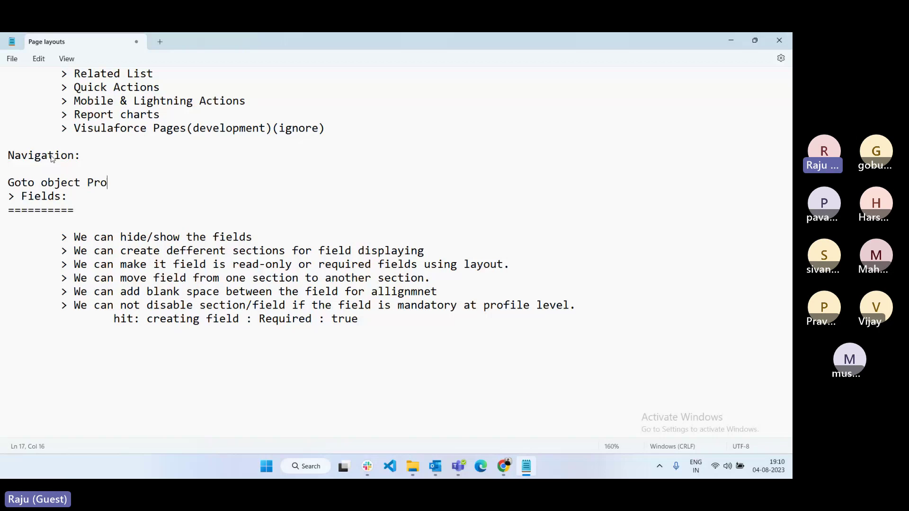
text(perties ==> goto )
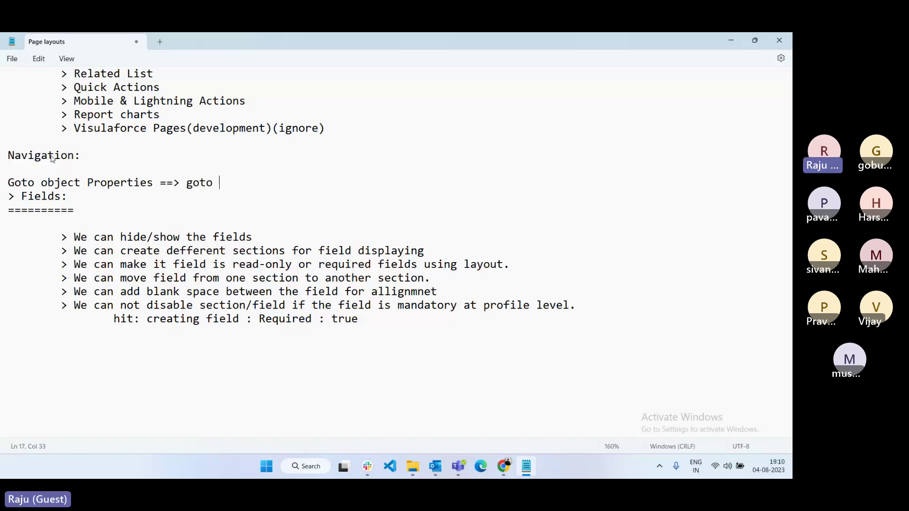
text(pagelayout s)
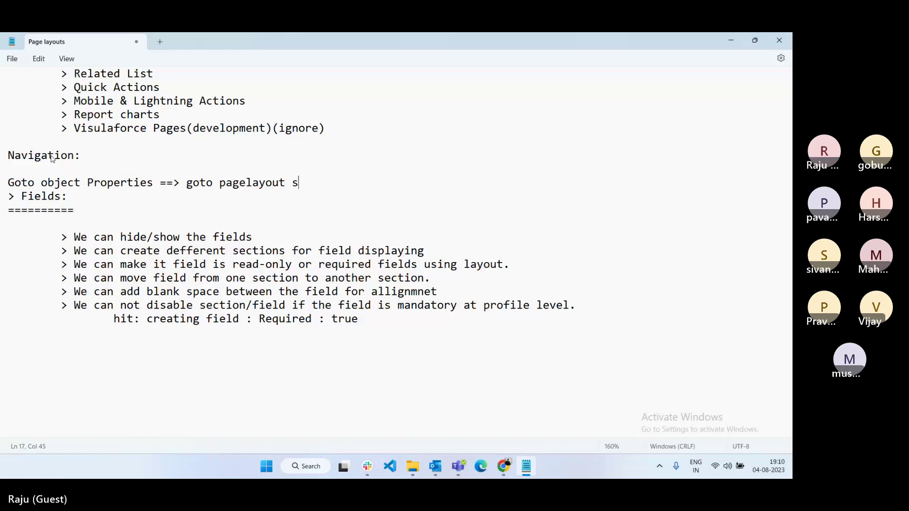
text(ection ==> cli)
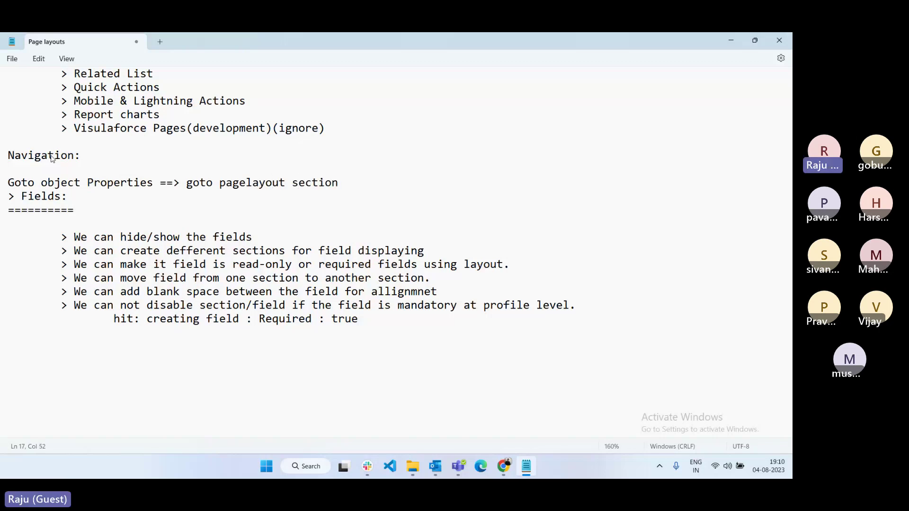
text(ck on Edit button)
key(Return)
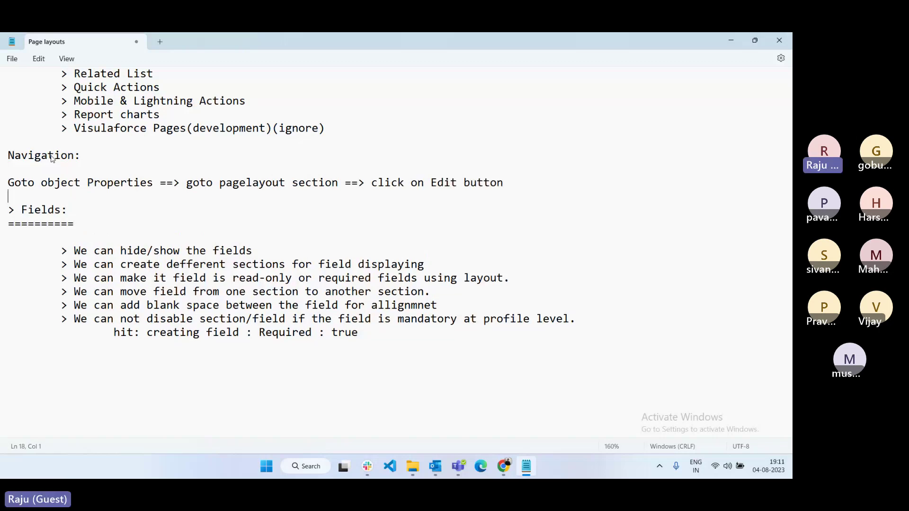
key(Return)
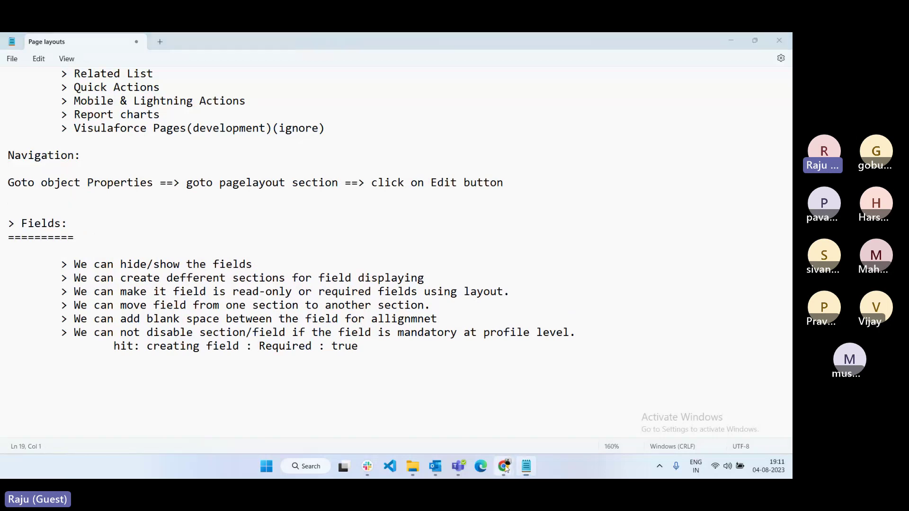
Switch to Salesforce in the browser, open the Personal Info object definition from the record in a new tab, and find its page layouts
mouse_move(503, 466)
click(406, 415)
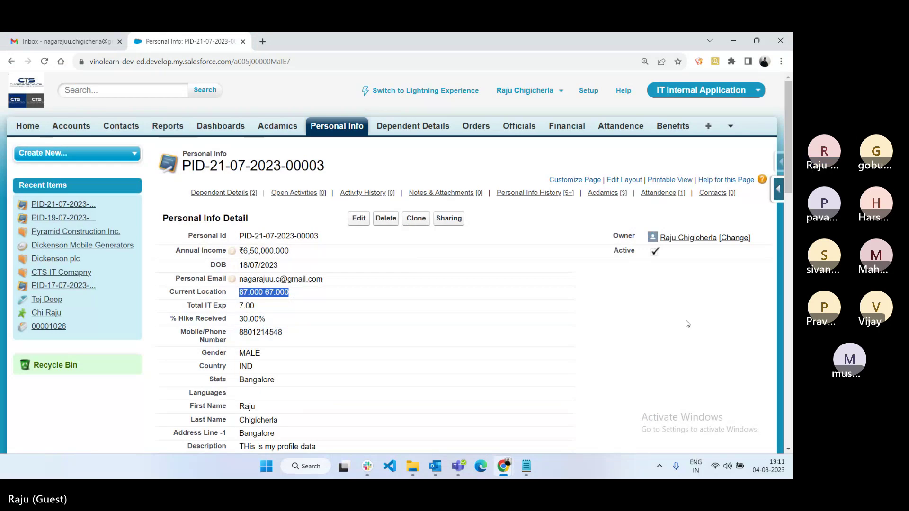
scroll(727, 284, down, 1)
click(777, 190)
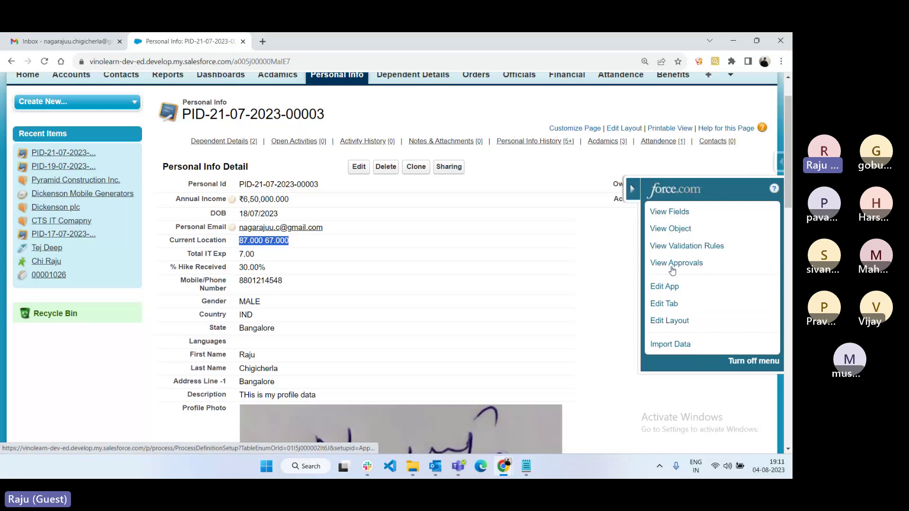
click(675, 231)
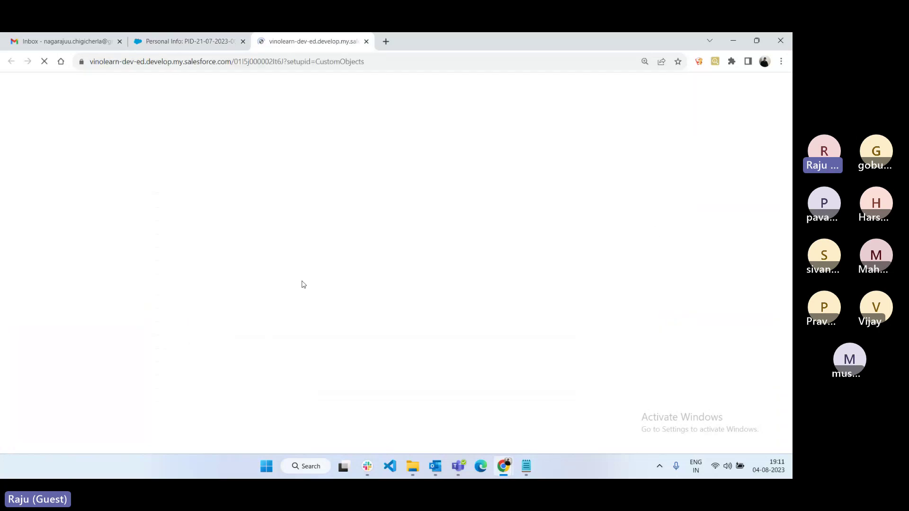
scroll(296, 312, down, 20)
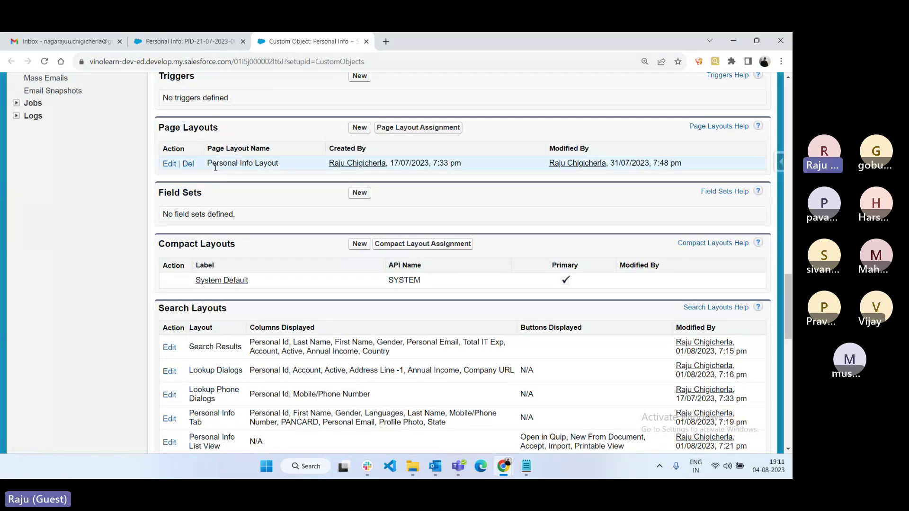
Open the page layout editor directly from the Personal Info record, look over the layout, and return to the record
click(160, 37)
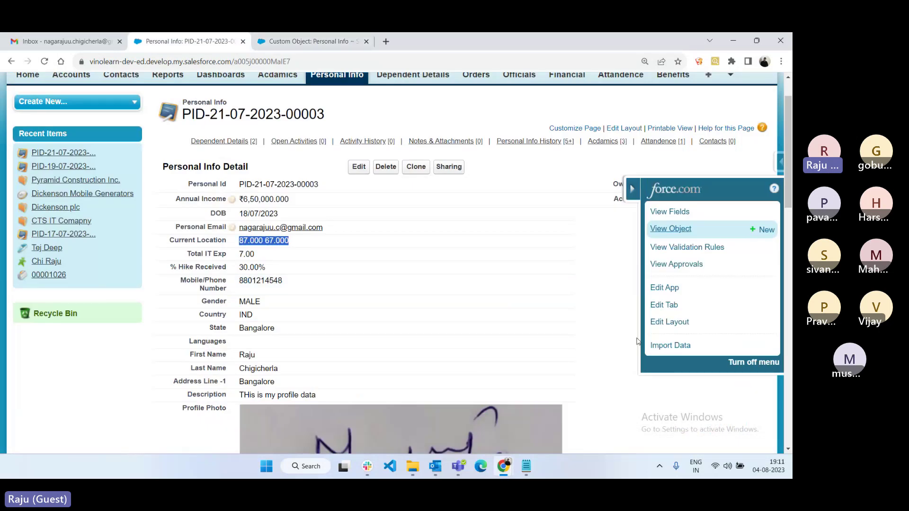
click(677, 329)
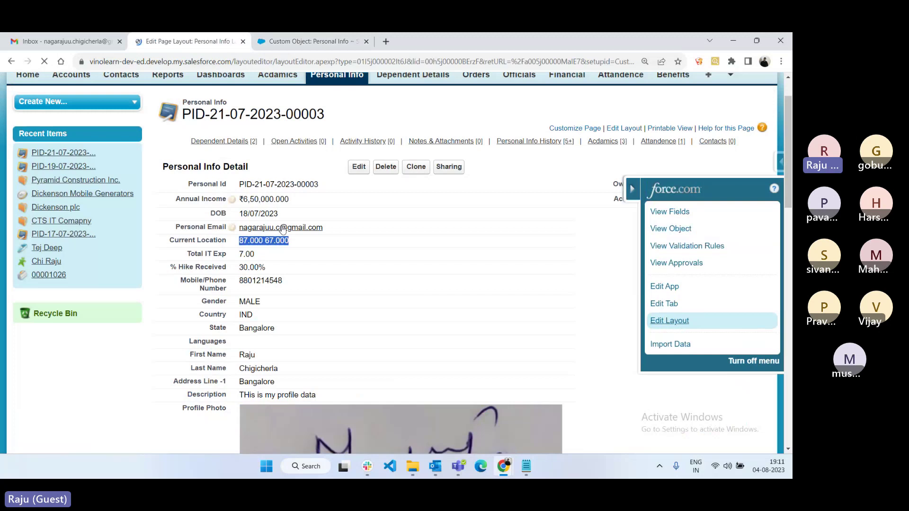
scroll(466, 350, down, 4)
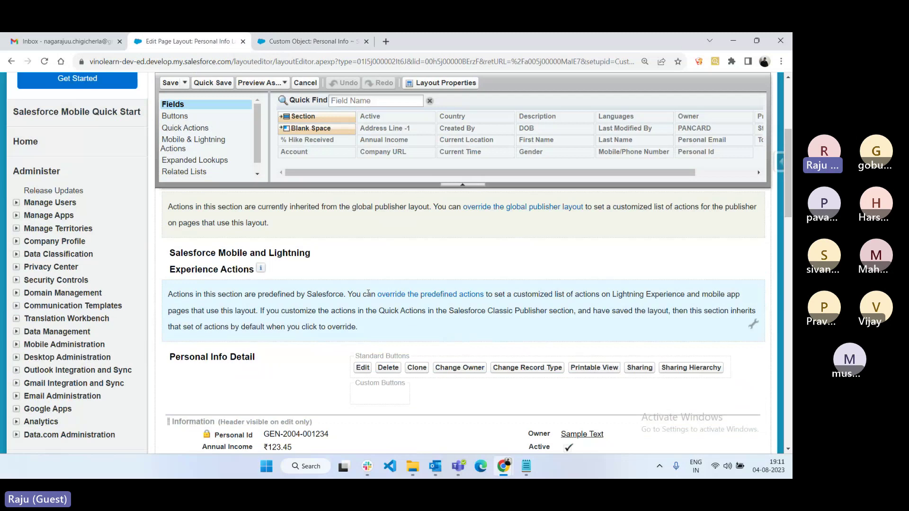
click(12, 61)
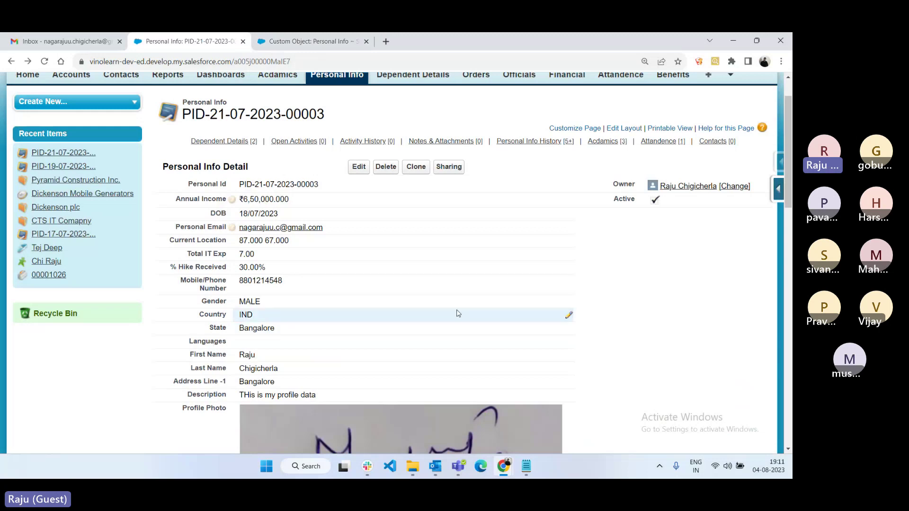
Open the record's page layout editor in a separate tab beside the record, and close that tab again
click(779, 190)
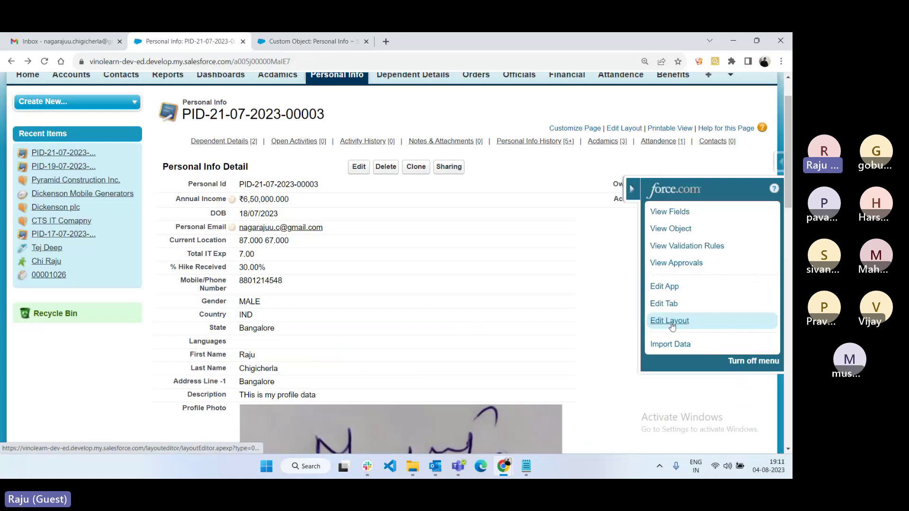
right_click(666, 329)
click(567, 214)
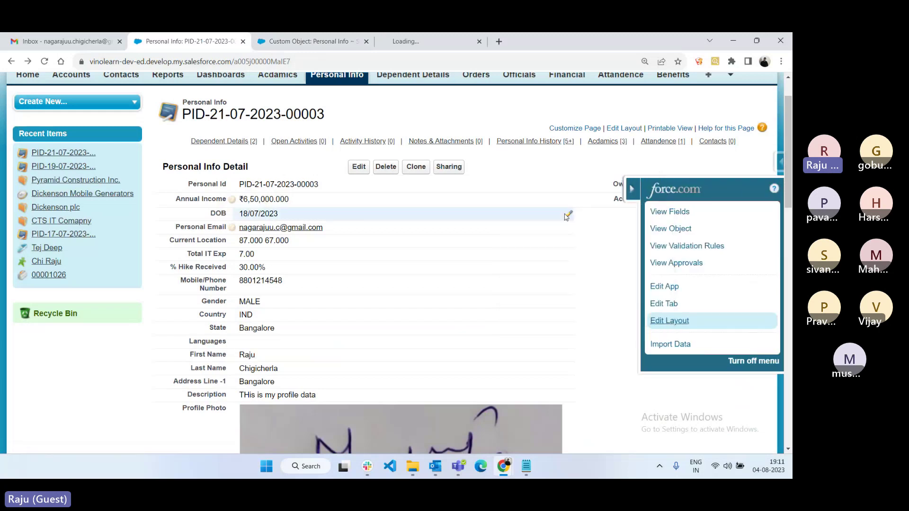
click(429, 41)
drag(428, 42, 350, 43)
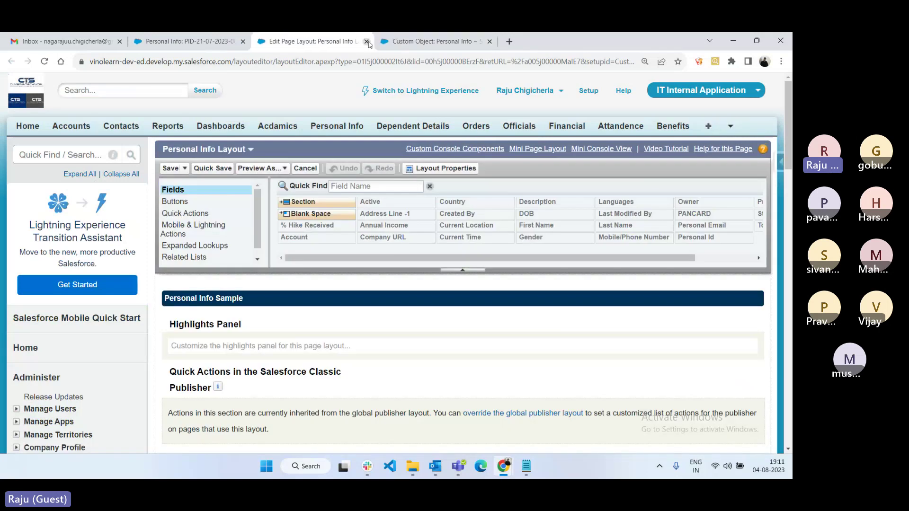
click(368, 44)
click(190, 41)
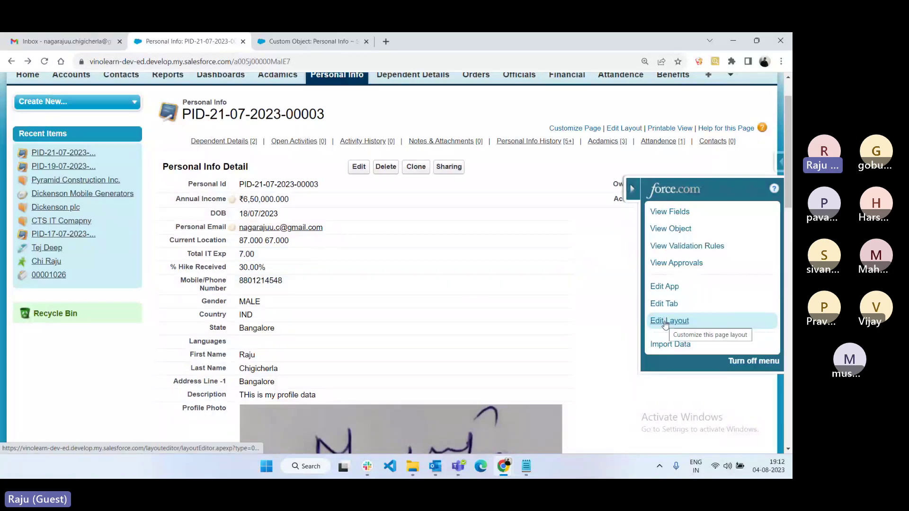
Edit Personal Info Layout from the object's page layouts and compare it with the editor opened from the record in another tab
click(334, 38)
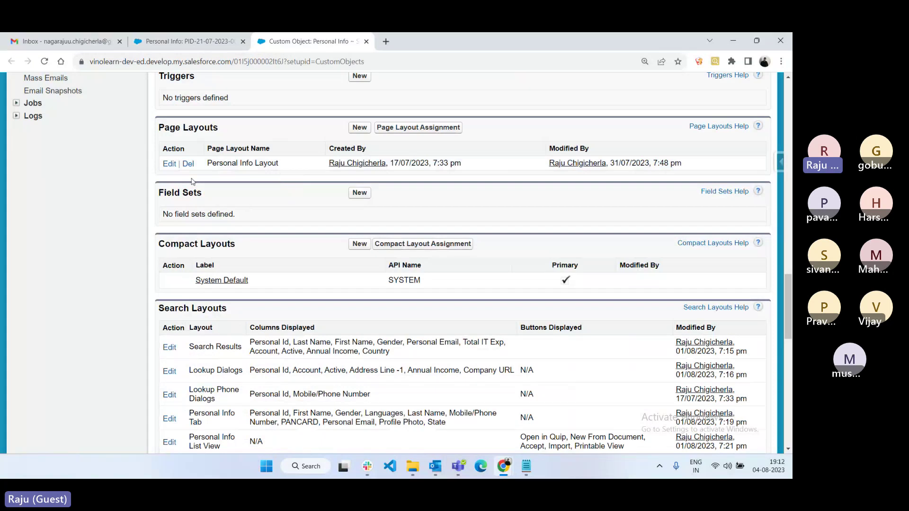
click(169, 164)
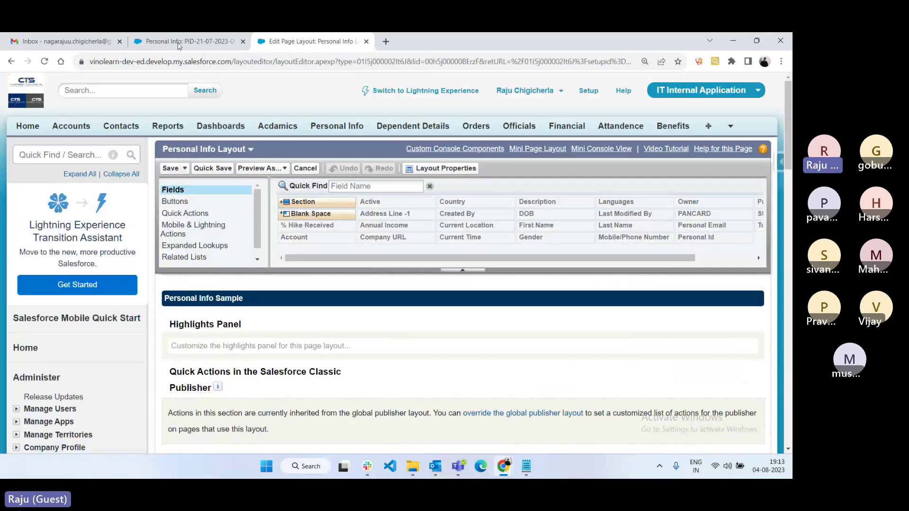
click(178, 46)
middle_click(673, 321)
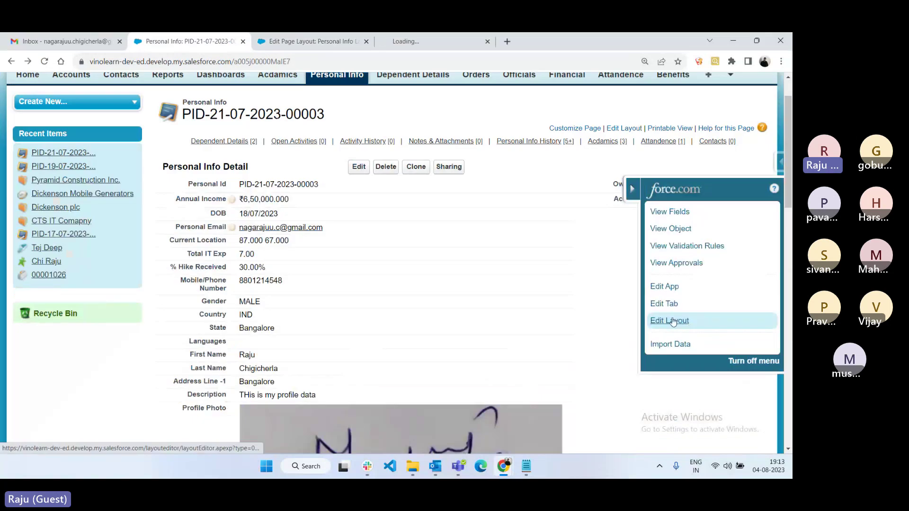
click(412, 42)
scroll(382, 339, down, 6)
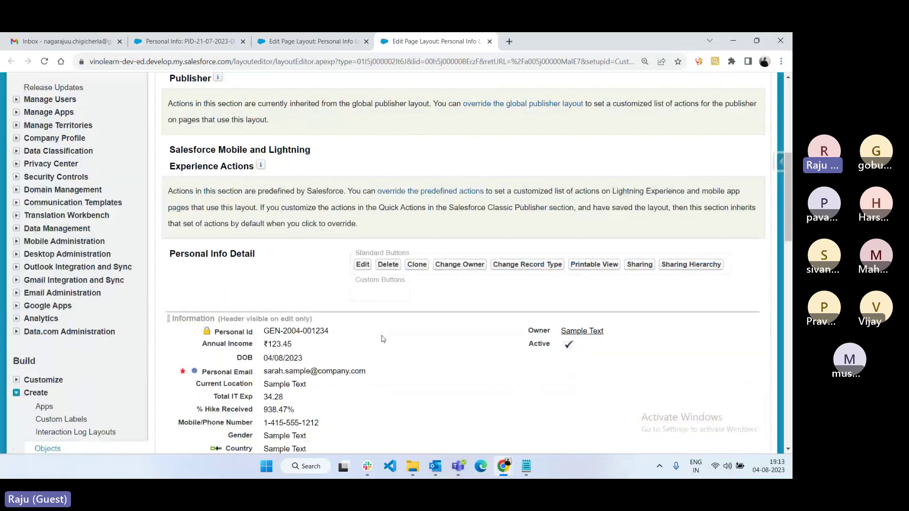
scroll(383, 339, up, 6)
click(329, 38)
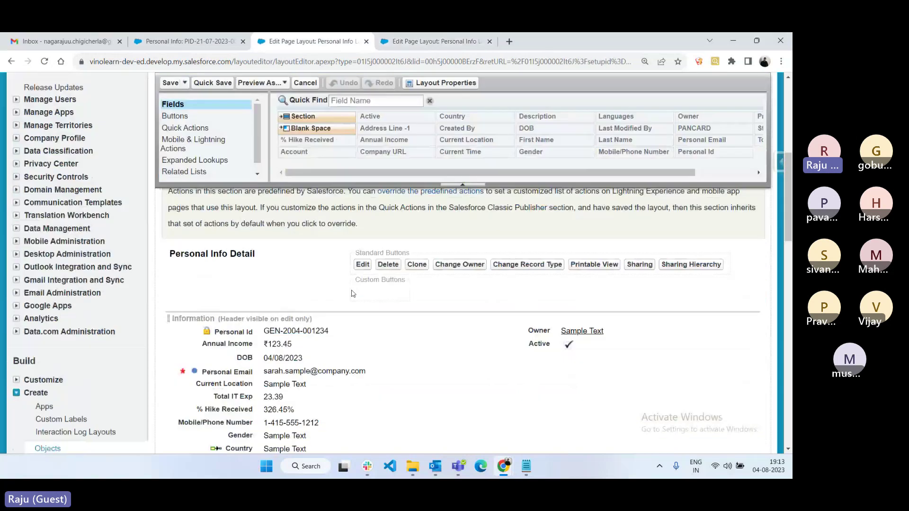
scroll(352, 294, up, 10)
click(489, 42)
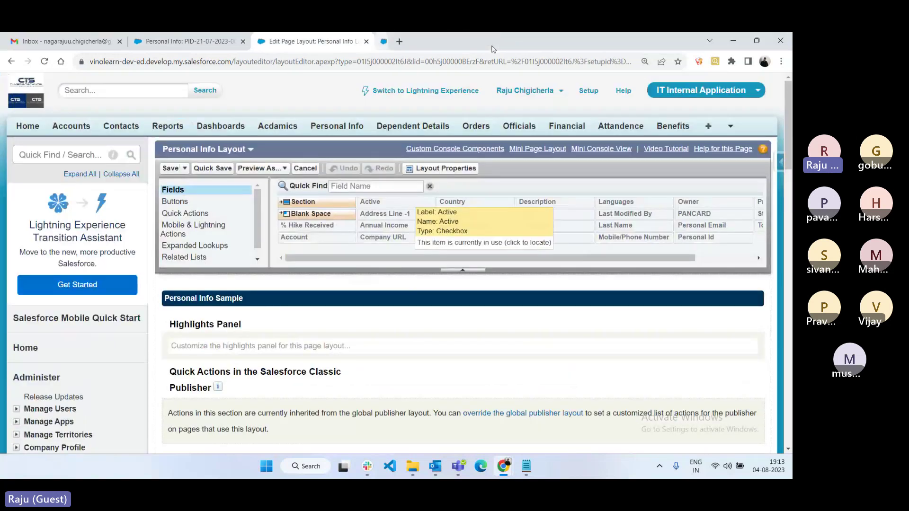
Save the Personal Info Layout and reopen it for editing from the object's page layouts
scroll(385, 298, down, 5)
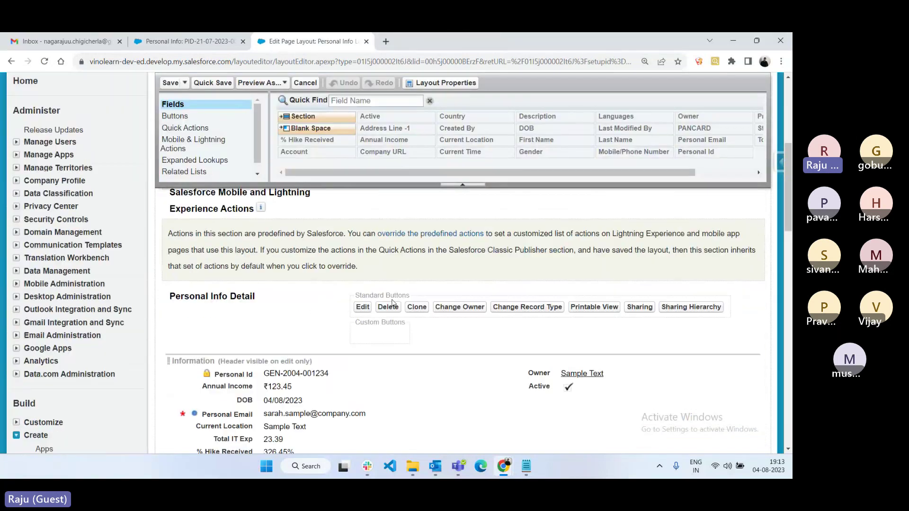
scroll(392, 303, down, 5)
scroll(392, 303, up, 3)
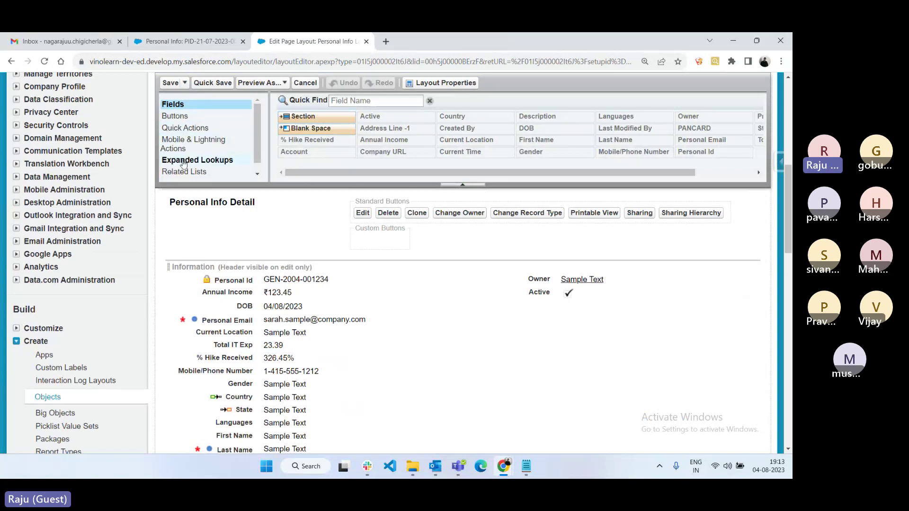
scroll(199, 176, down, 1)
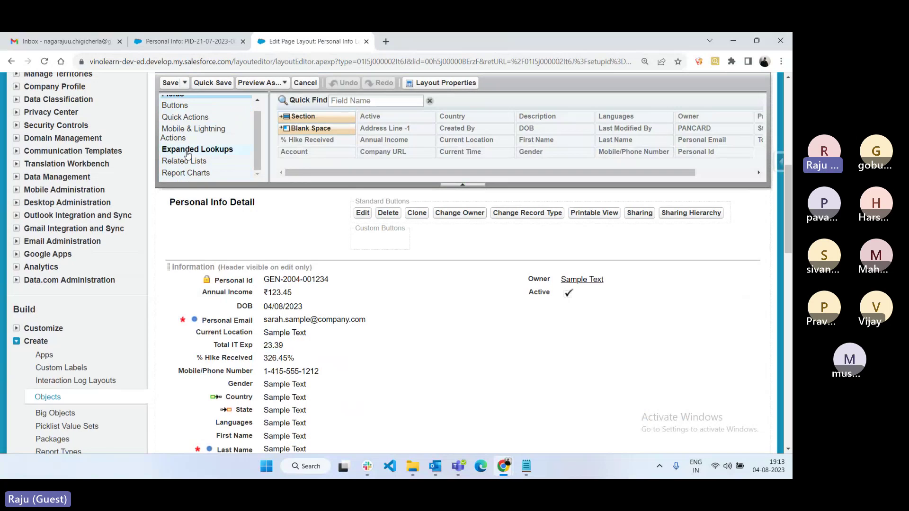
scroll(188, 155, up, 1)
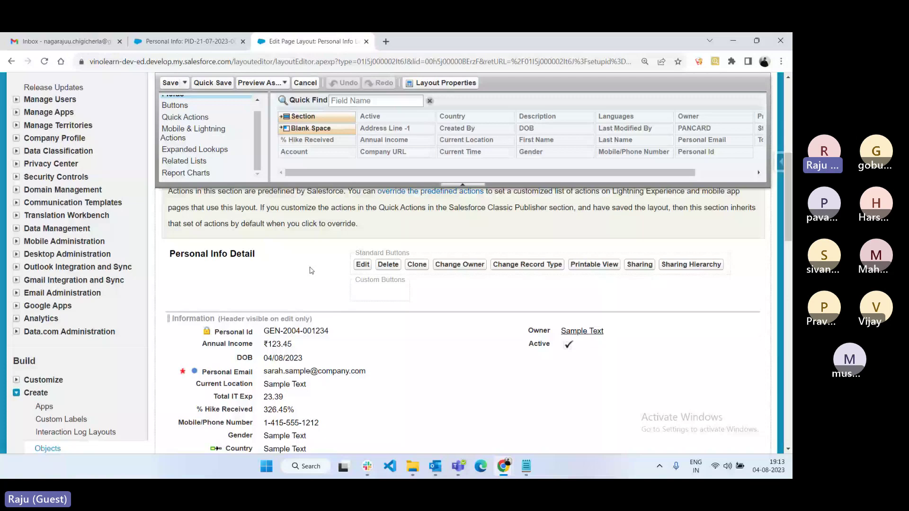
click(171, 83)
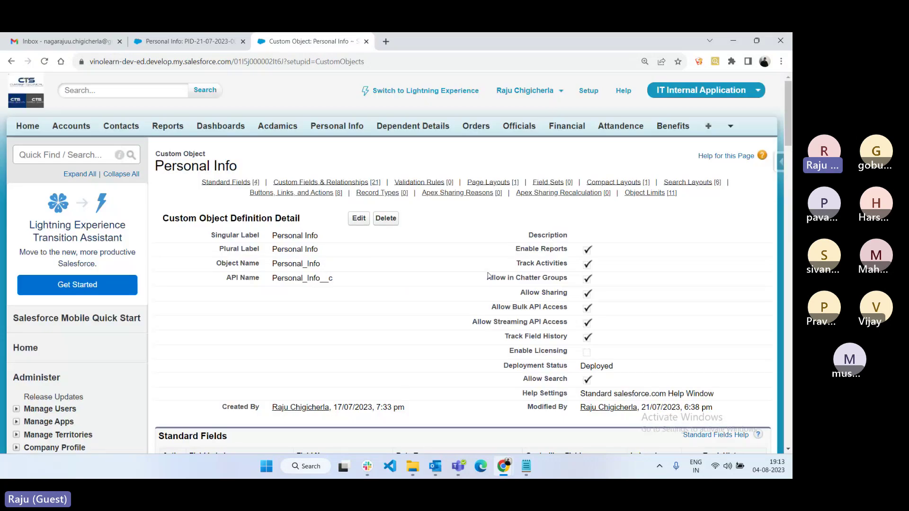
click(488, 184)
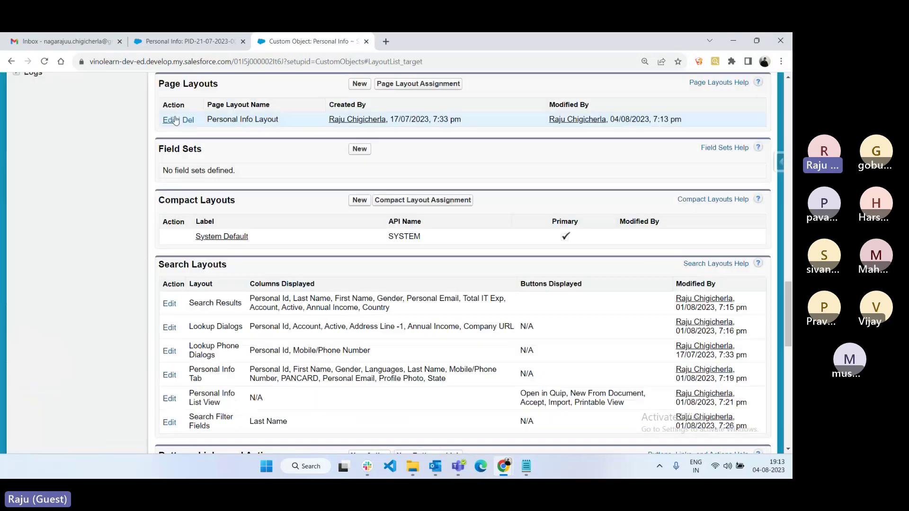
click(171, 120)
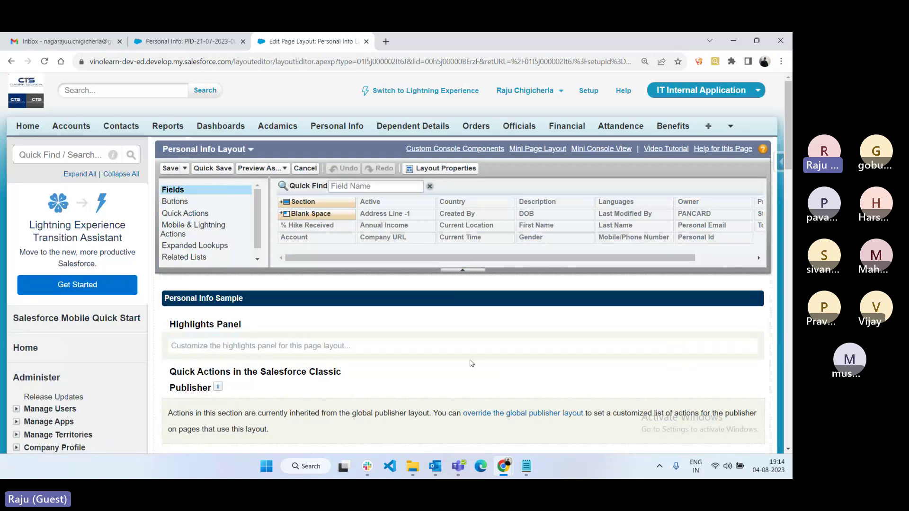
Preview the Personal Info Layout as Custom: Marketing Profile, look through its fields and related lists, and close the preview
scroll(472, 363, down, 1)
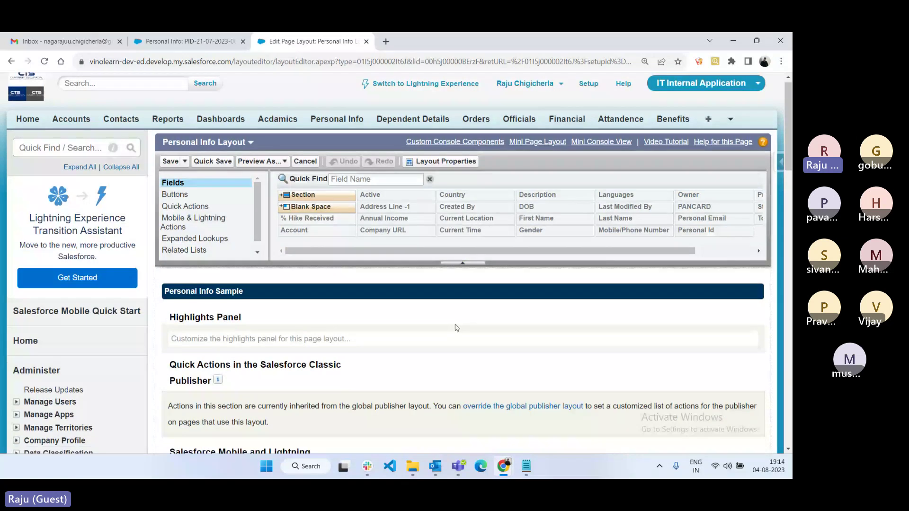
scroll(456, 328, down, 5)
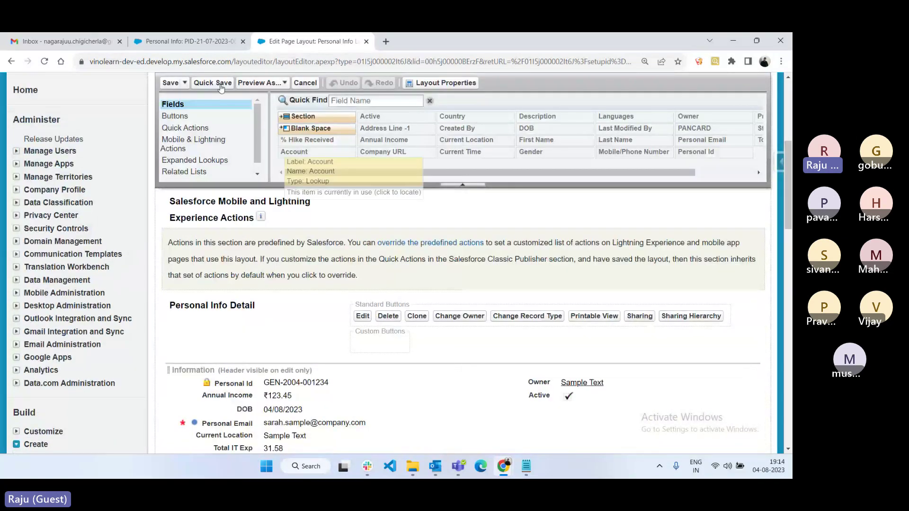
click(285, 84)
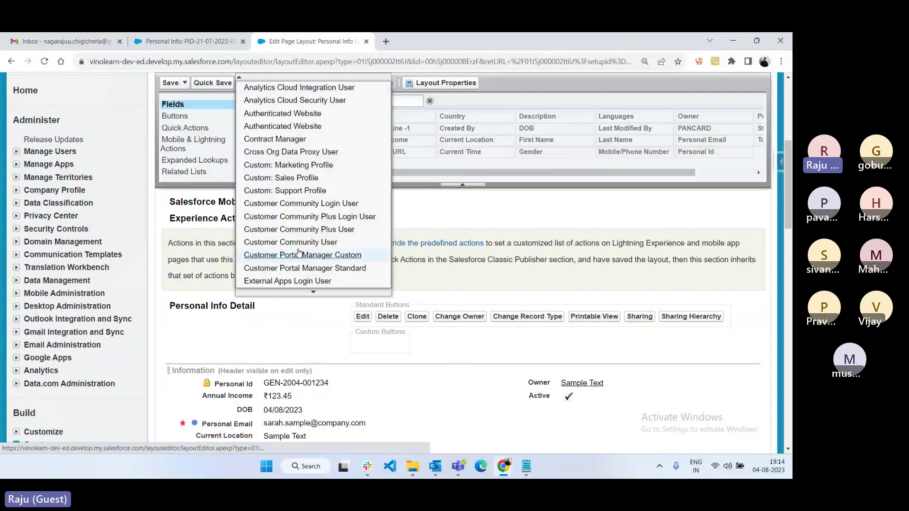
click(296, 166)
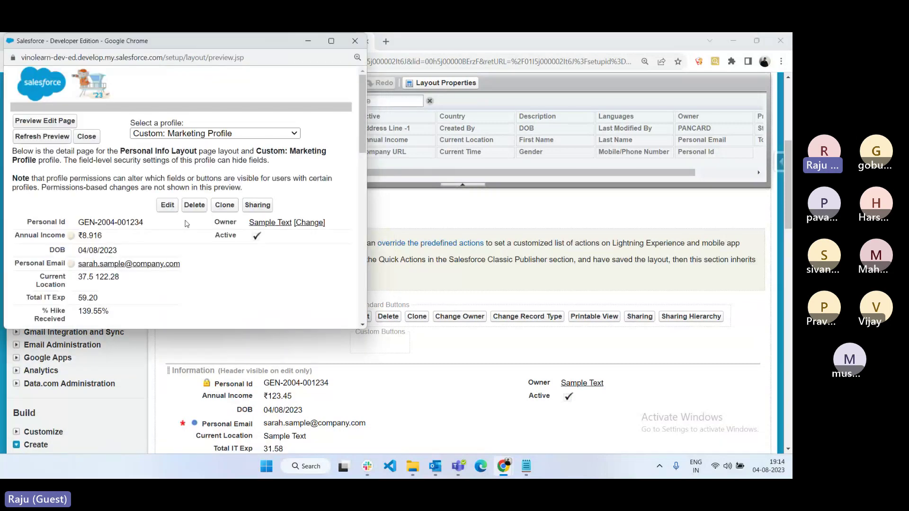
scroll(187, 224, down, 7)
scroll(188, 224, down, 2)
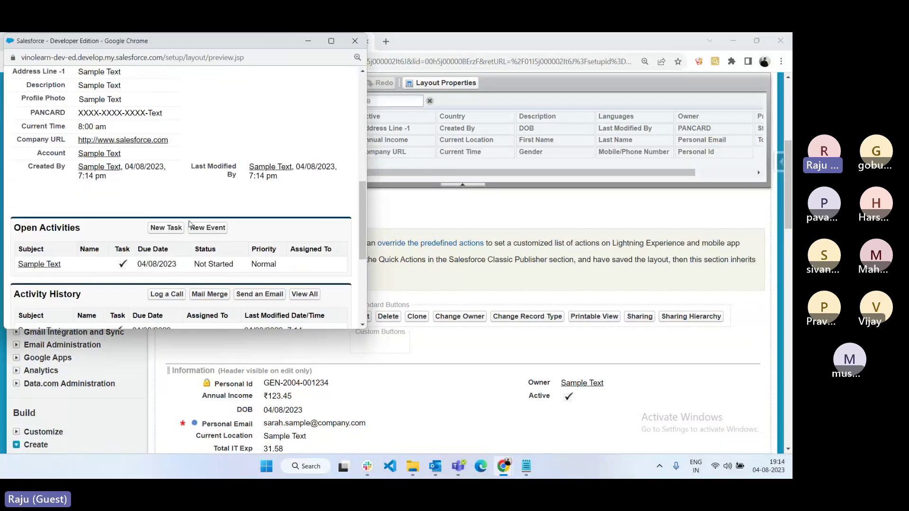
click(355, 41)
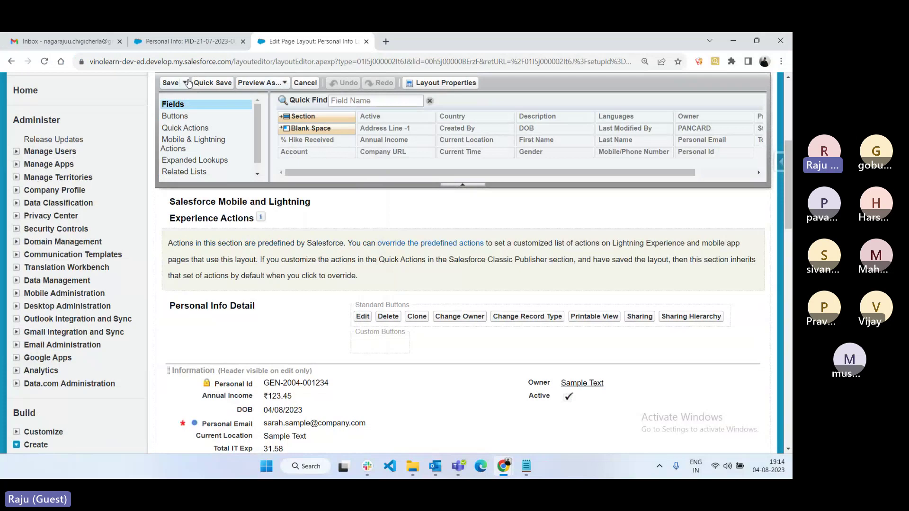
Preview the Personal Info Layout as Custom: Support Profile in a maximized window and look through to its last related list
click(281, 84)
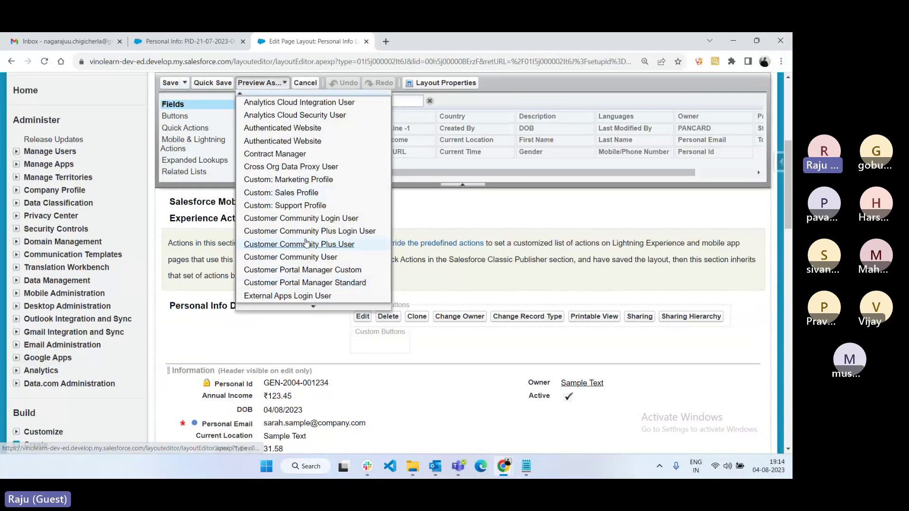
click(306, 206)
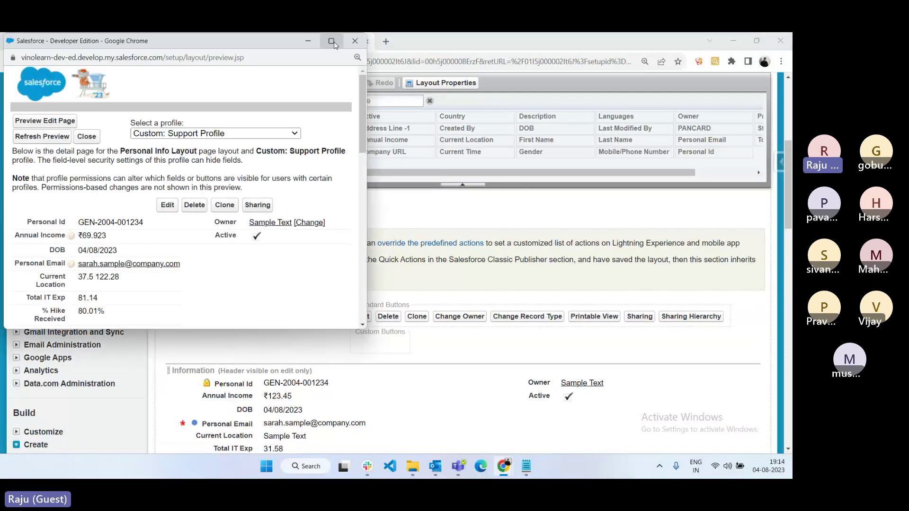
click(332, 42)
scroll(223, 279, down, 1)
scroll(223, 279, down, 5)
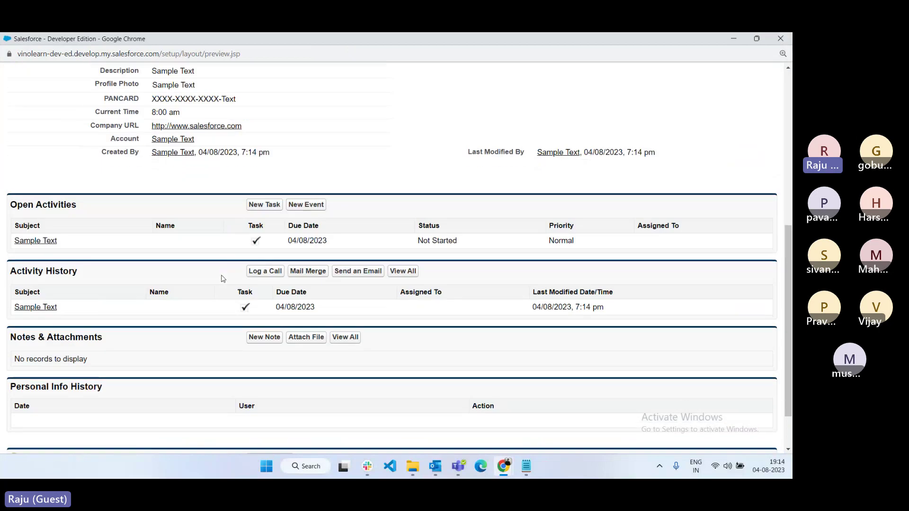
scroll(223, 279, down, 1)
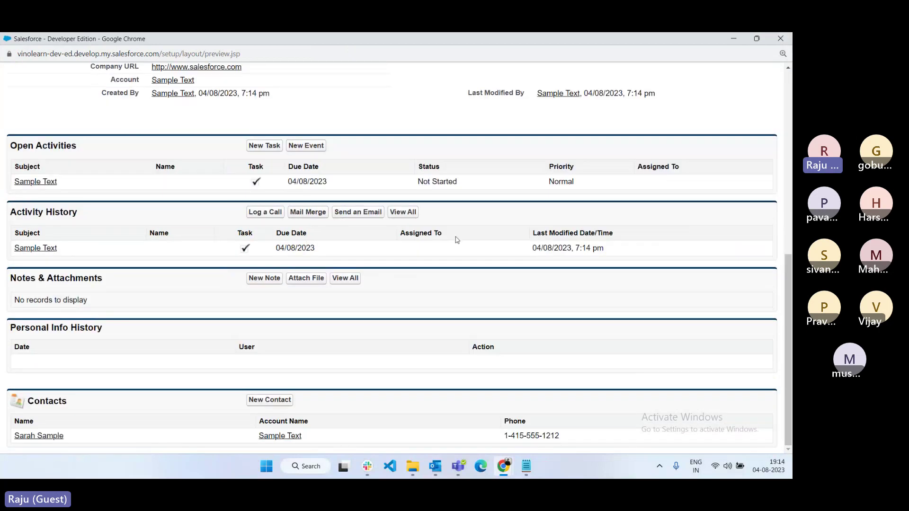
Close the Custom: Support Profile preview and view the Personal Info Layout's layout properties, cancelling without changes
scroll(457, 240, up, 8)
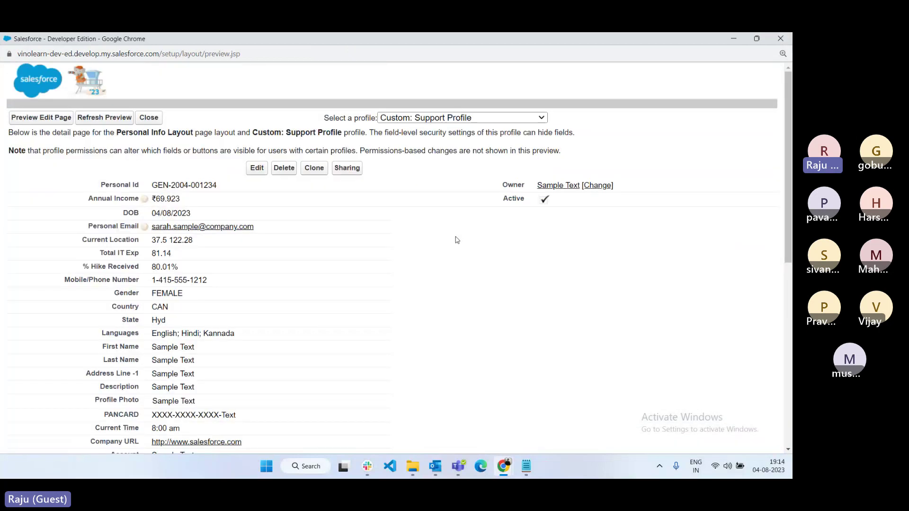
click(781, 39)
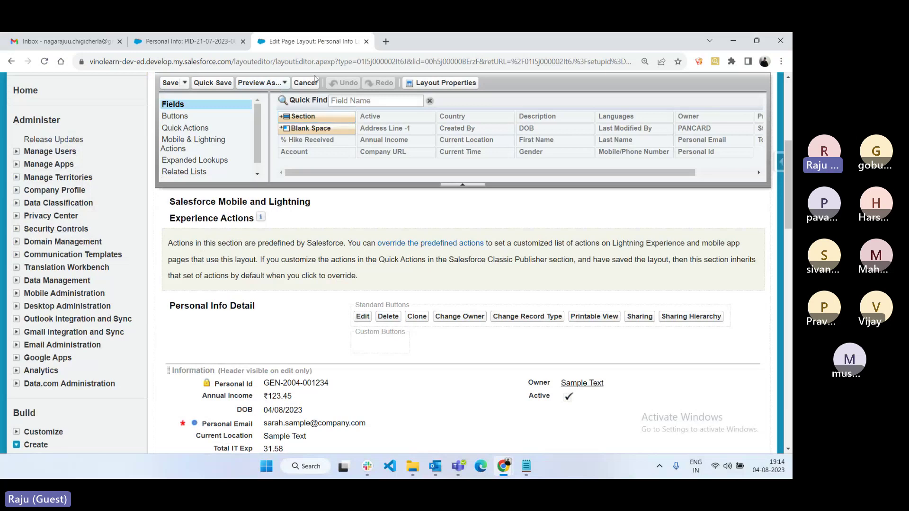
click(453, 89)
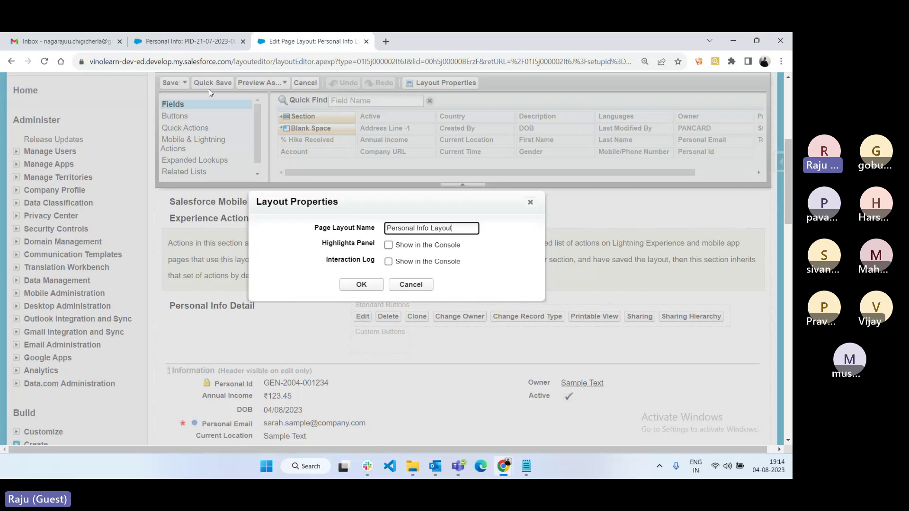
click(411, 286)
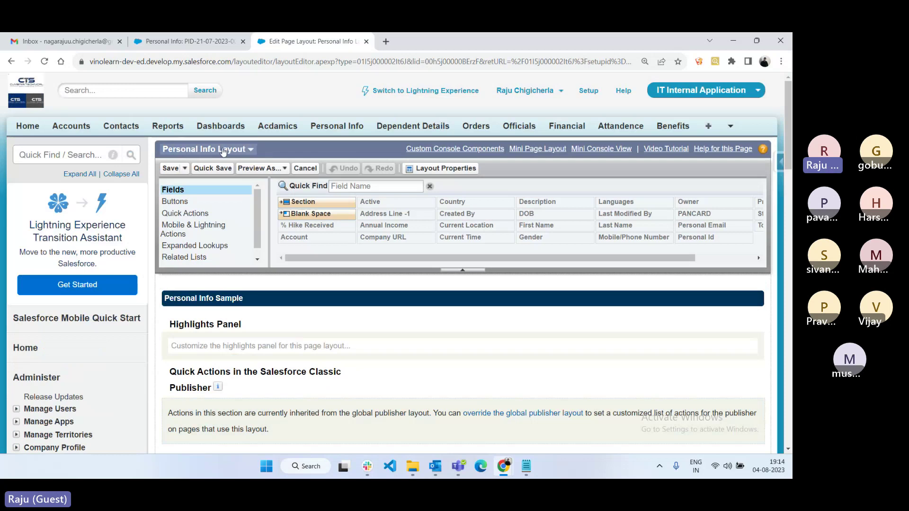
click(445, 170)
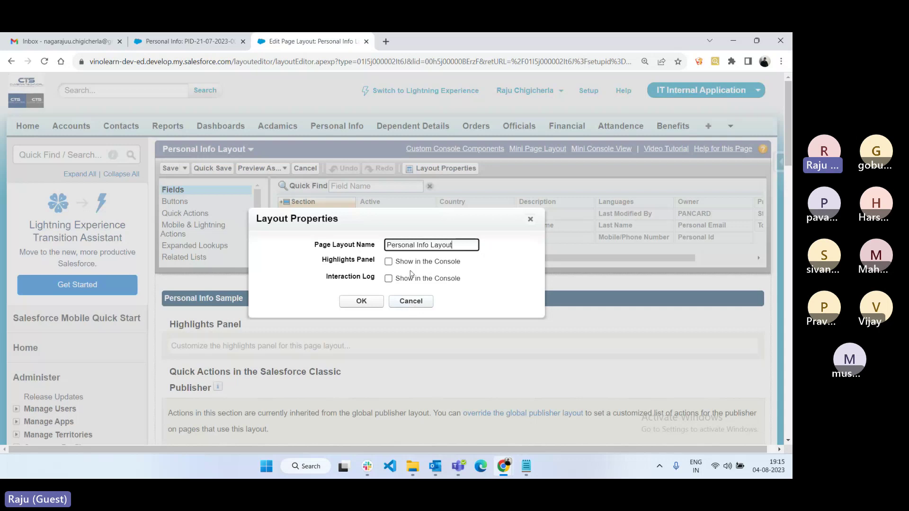
click(425, 303)
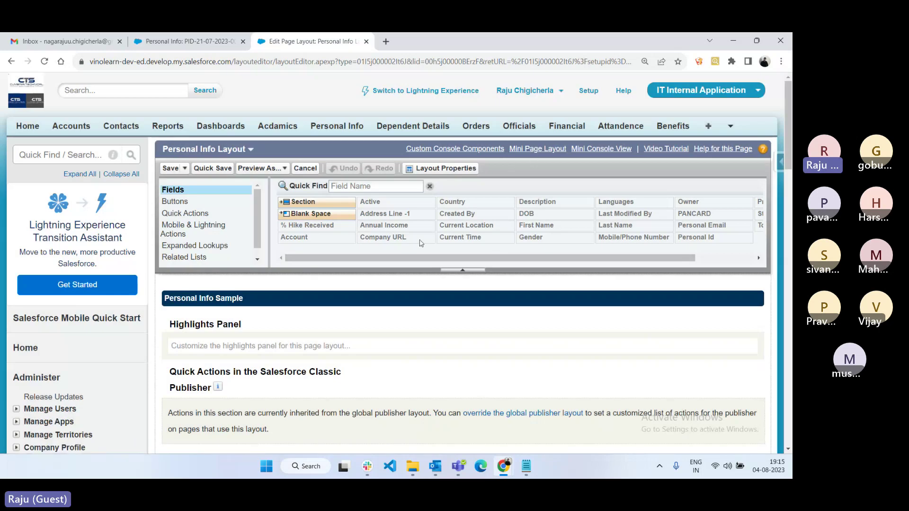
Check the Fields section of the Page layouts notes in Notepad, and return to the Personal Info layout editor in Chrome
scroll(421, 243, down, 4)
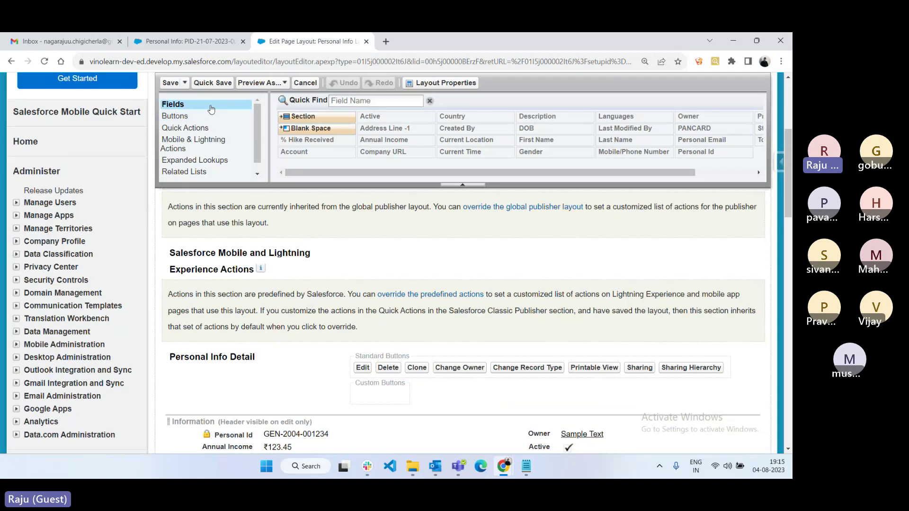
click(526, 466)
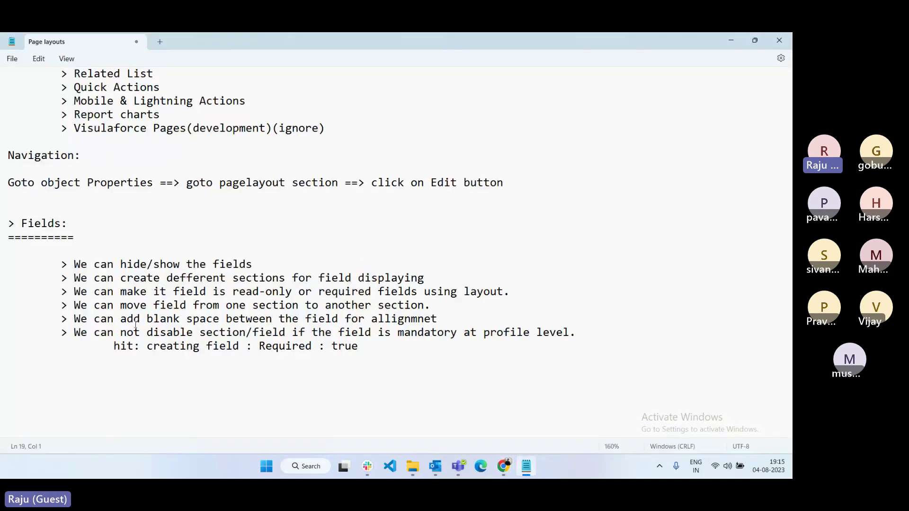
mouse_move(504, 466)
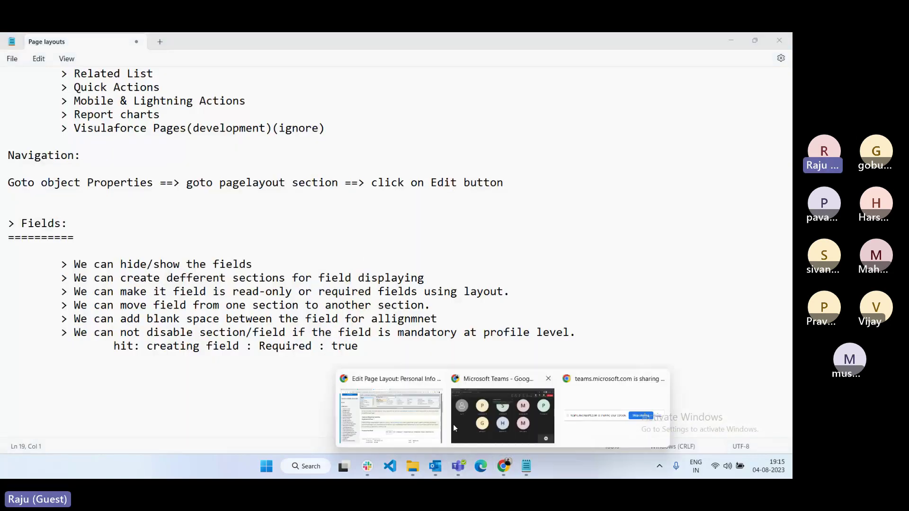
click(453, 425)
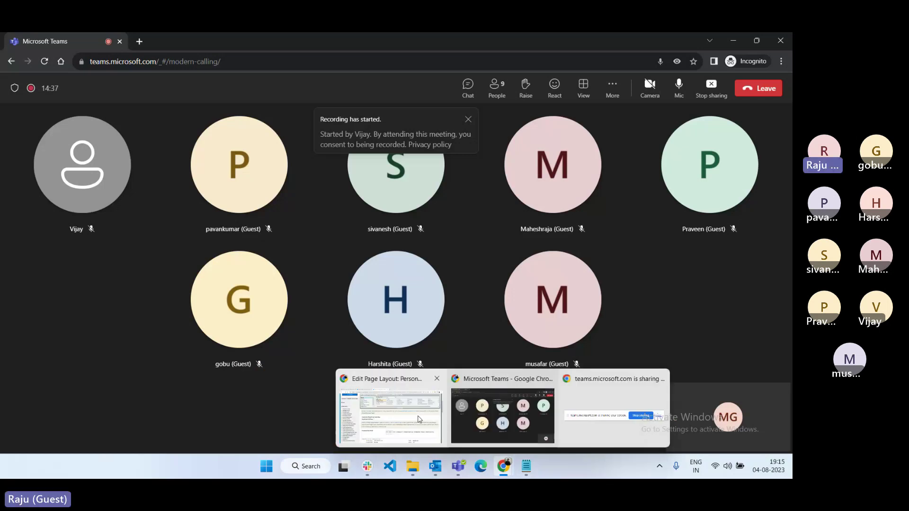
click(389, 408)
scroll(392, 265, down, 3)
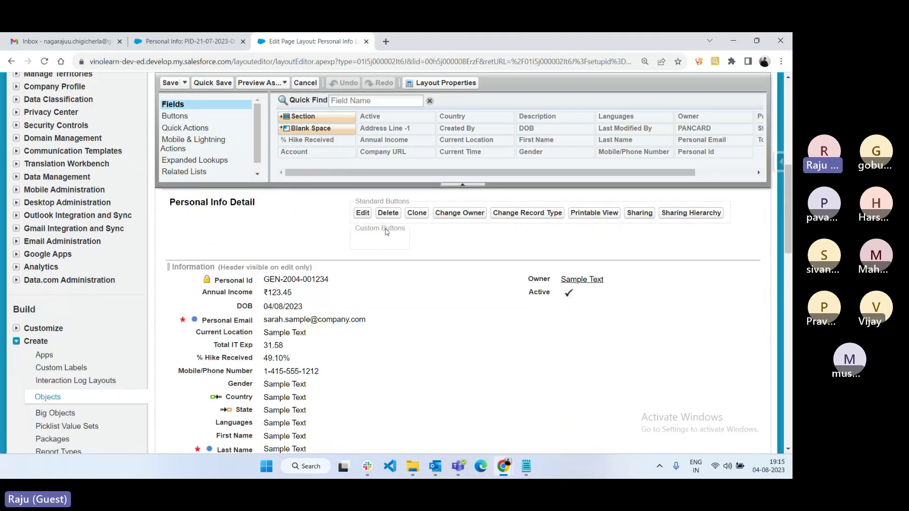
Close the layout editor tab and reopen Personal Info Layout for editing from the Personal Info object's page layouts
key(ctrl+shift+Tab)
click(367, 42)
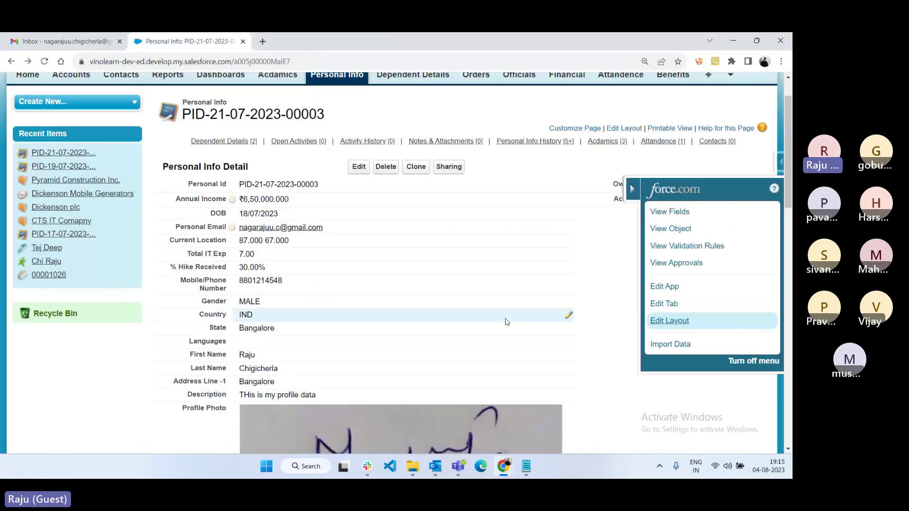
click(683, 230)
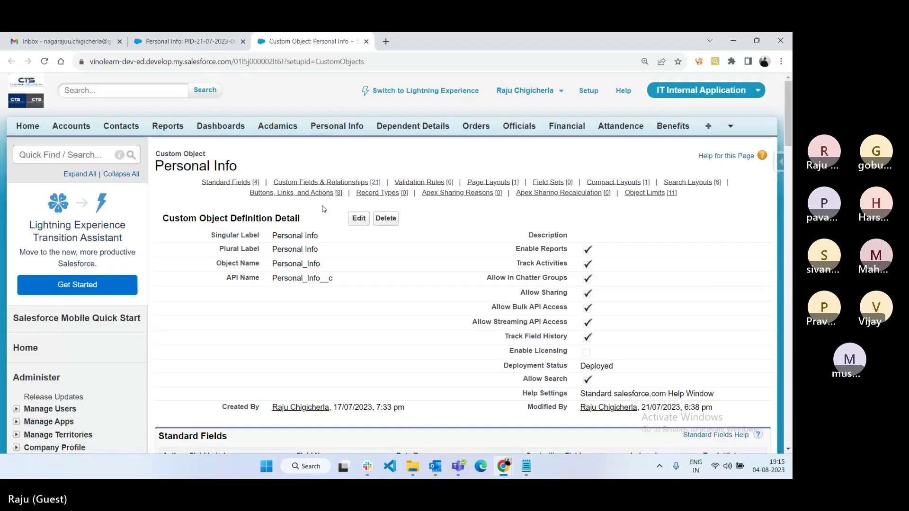
click(503, 186)
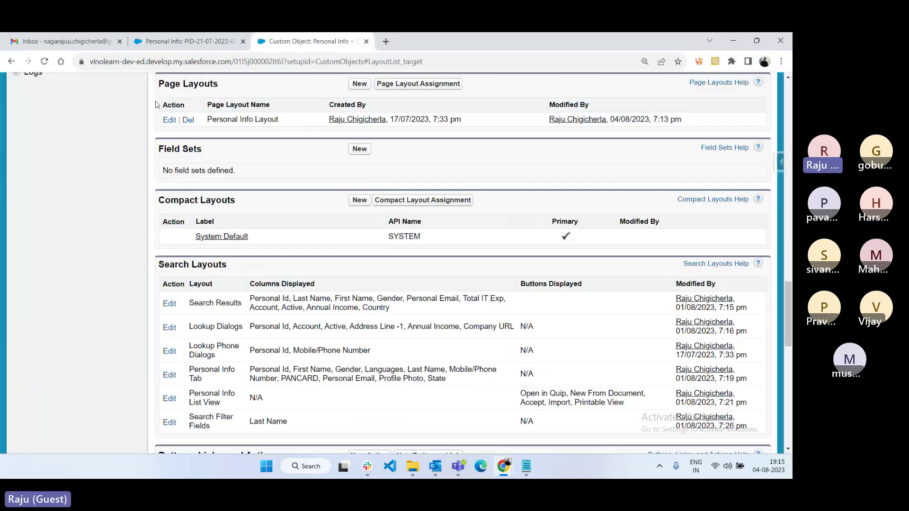
scroll(192, 132, up, 2)
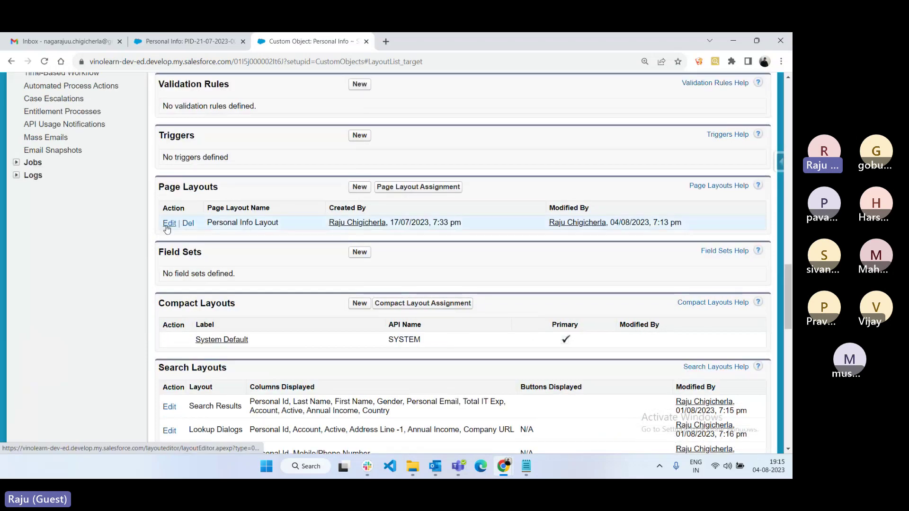
click(166, 226)
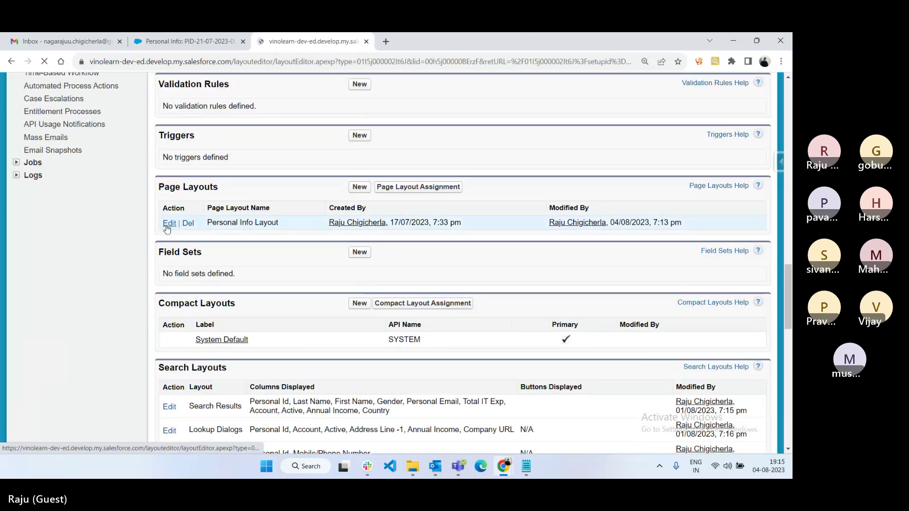
Place a new section above the Information section and name it Employee Personal Info
scroll(463, 344, down, 8)
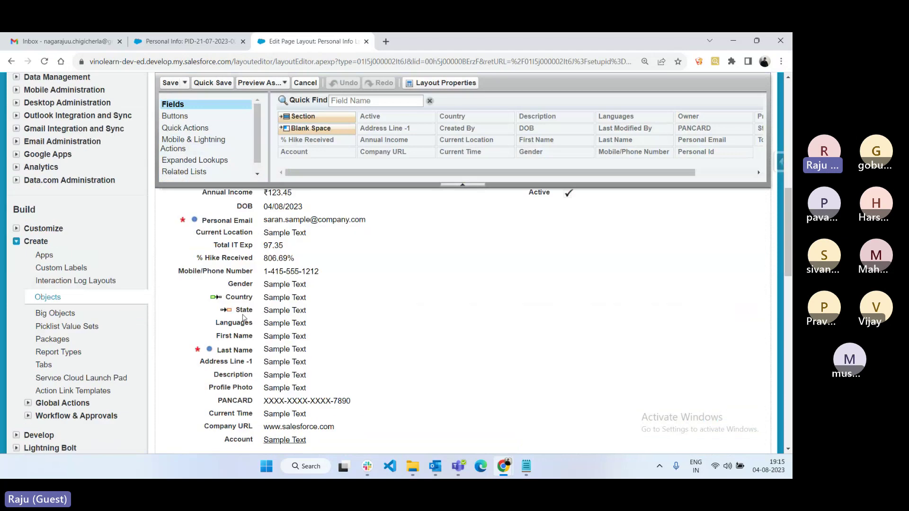
scroll(243, 318, up, 1)
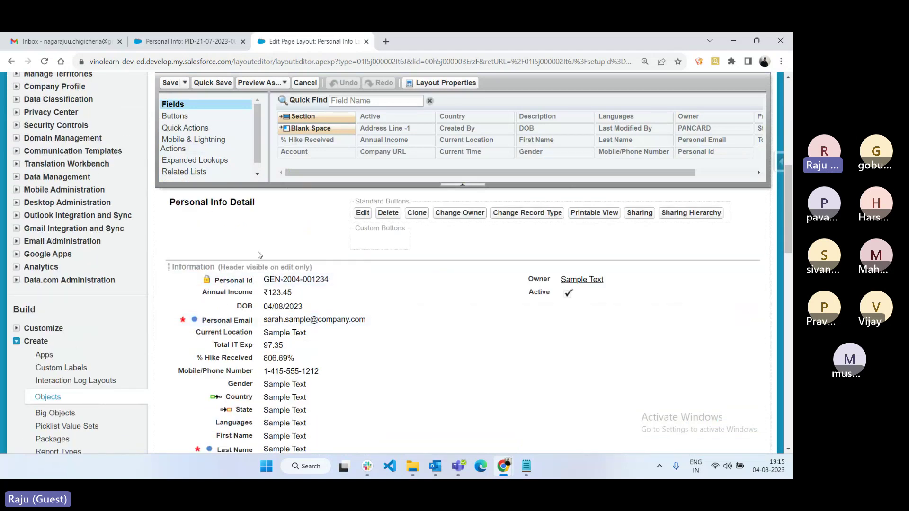
drag(303, 117, 277, 265)
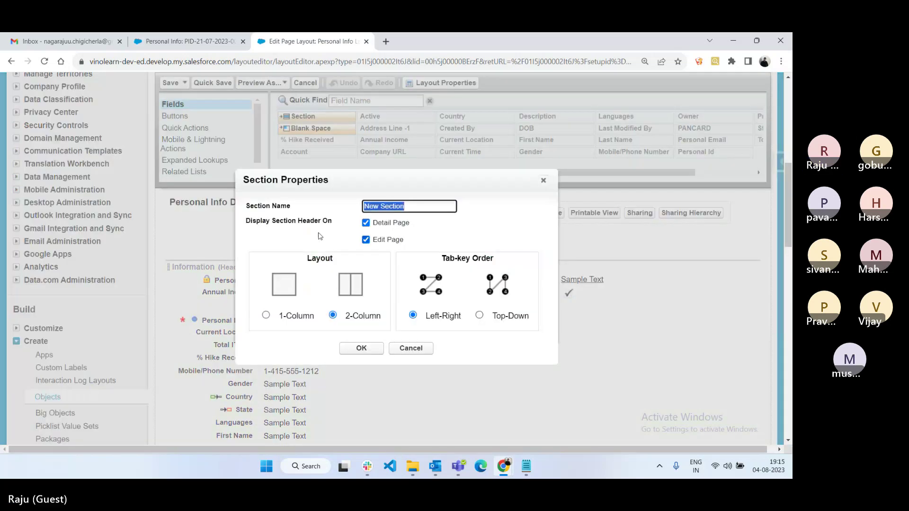
text(Employee)
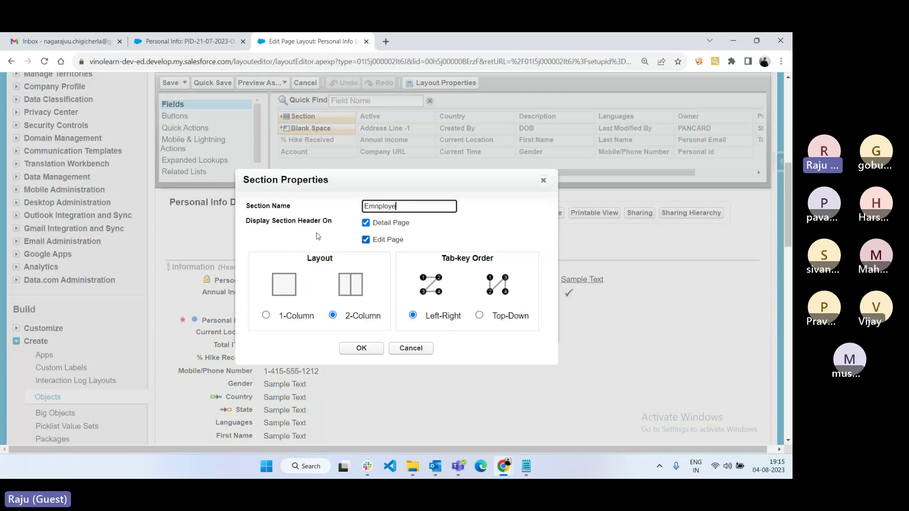
key(BackSpace)
key(BackSpace)
key(BackSpace)
key(BackSpace)
key(BackSpace)
key(BackSpace)
key(BackSpace)
key(BackSpace)
key(BackSpace)
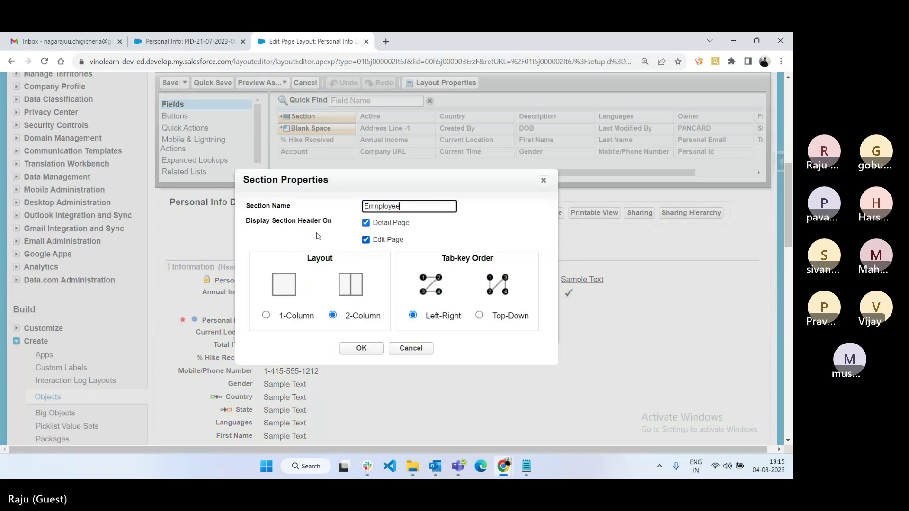
text(Empl)
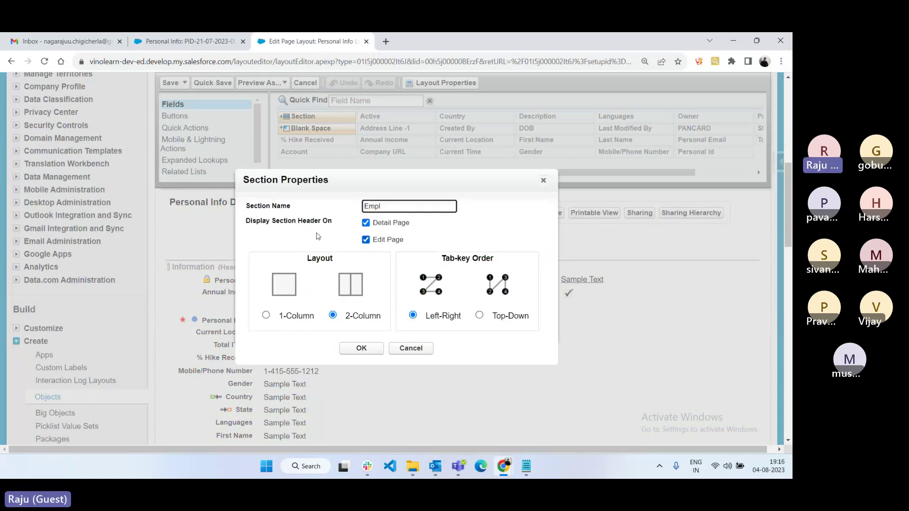
text(oyee Personal Info)
click(444, 234)
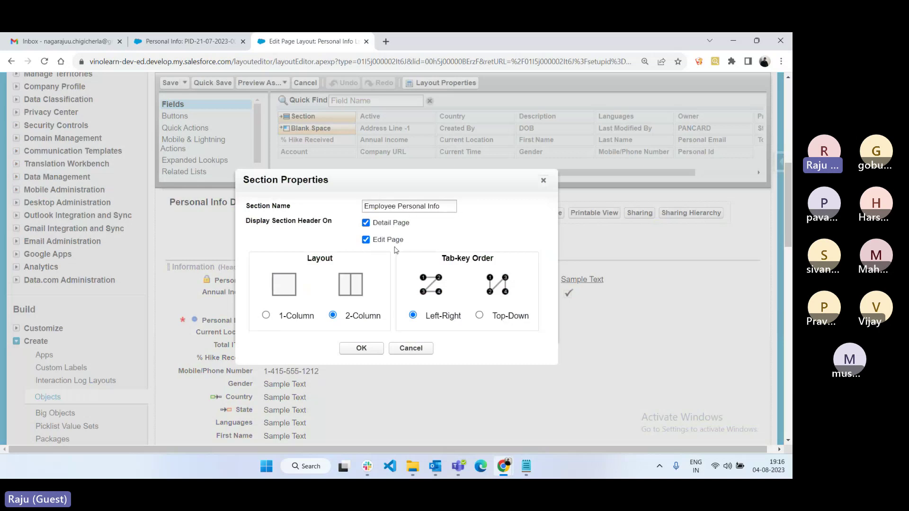
Open the Pyramid Construction Inc. account in a separate tab and look through its detail page
click(173, 36)
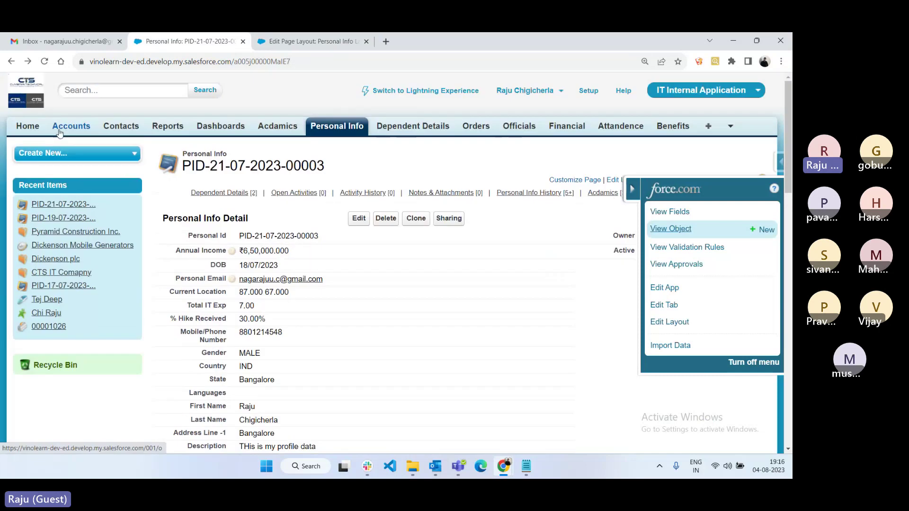
click(59, 127)
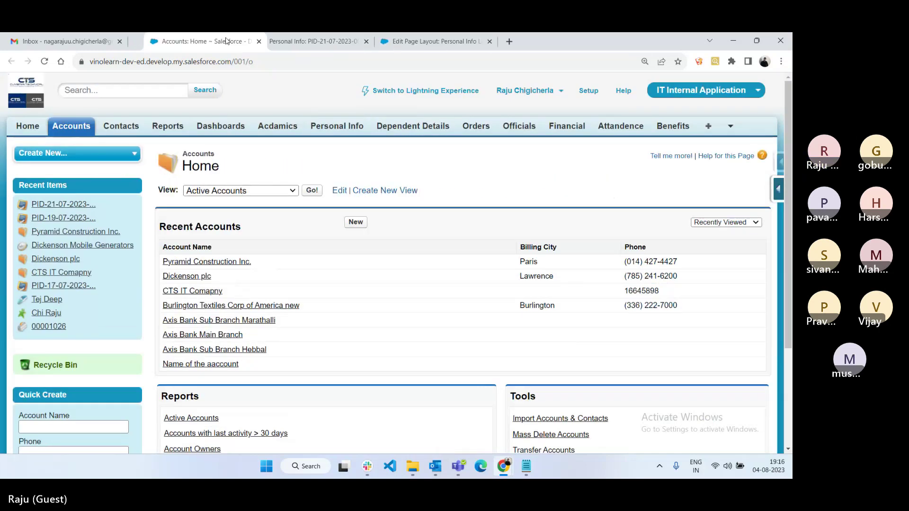
click(234, 263)
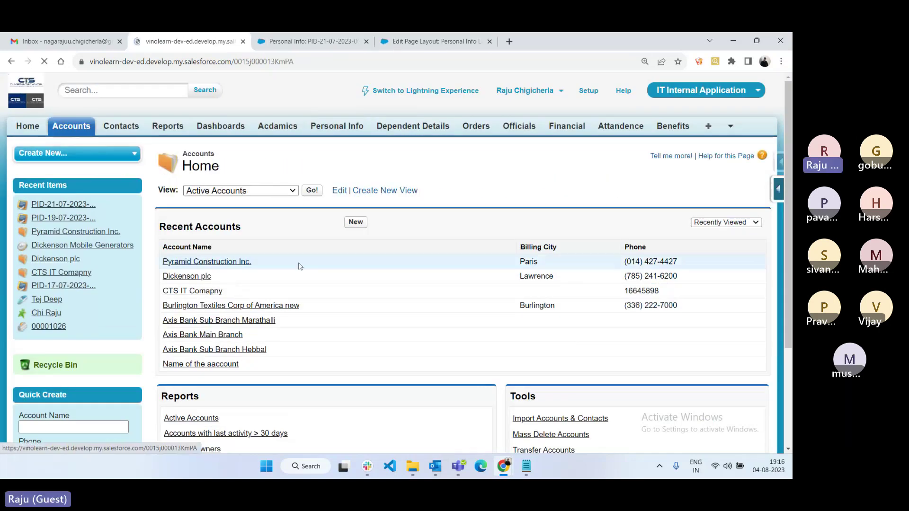
scroll(489, 189, down, 8)
scroll(648, 330, up, 3)
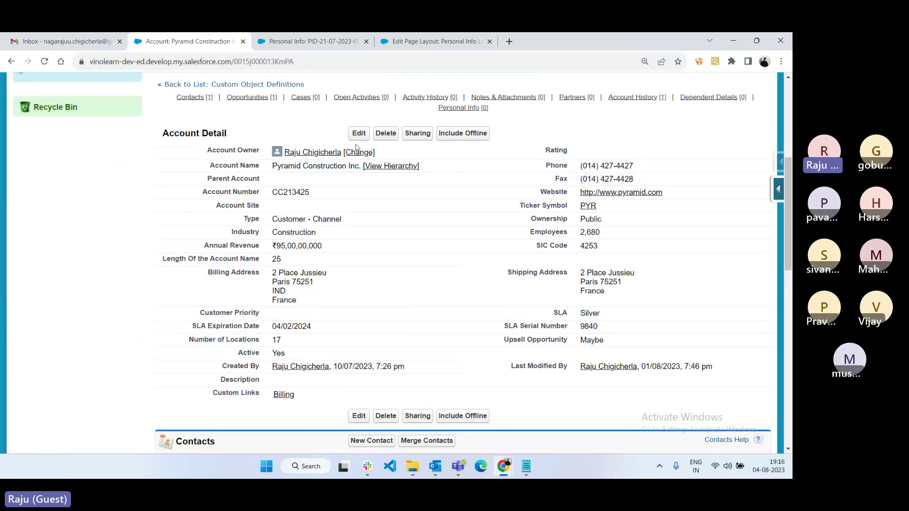
Examine the section headings on the Pyramid Construction Inc. edit page, cancel the edit, and compare them with the account's detail page
click(359, 135)
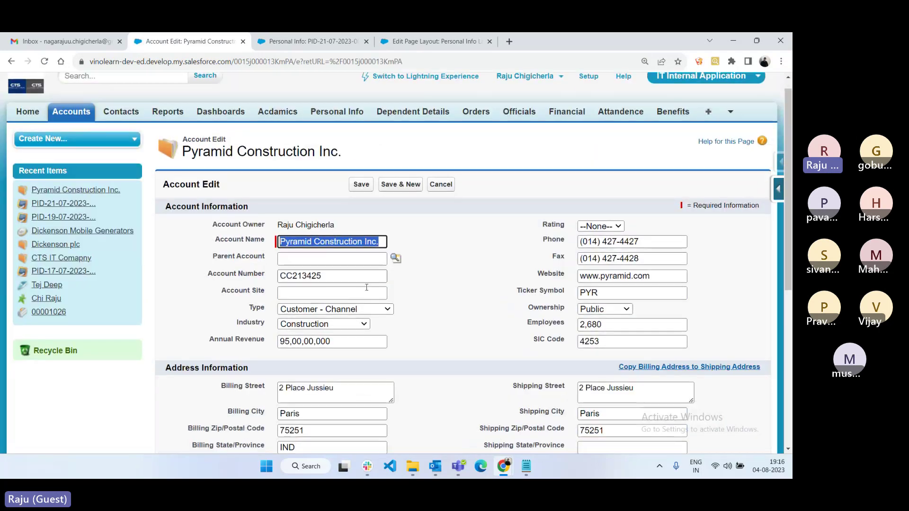
scroll(160, 231, down, 3)
drag(160, 231, 249, 231)
drag(166, 350, 256, 350)
scroll(432, 229, up, 3)
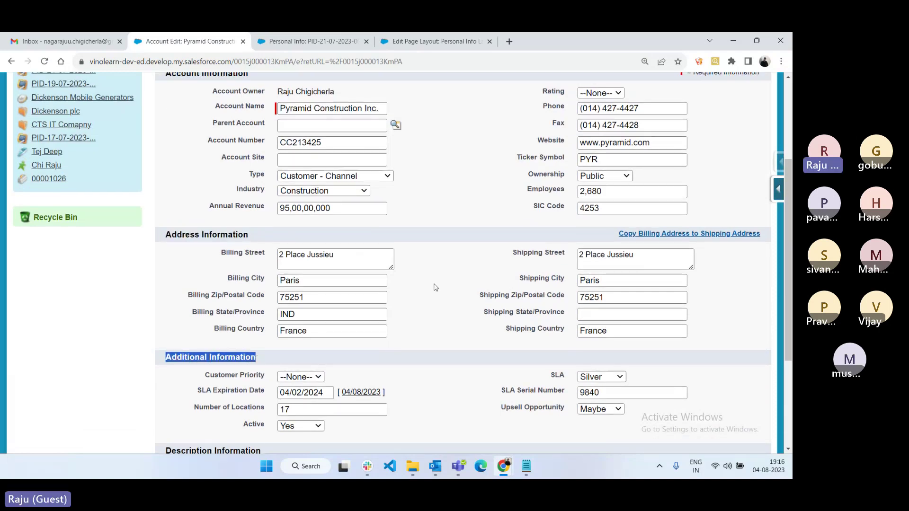
click(441, 199)
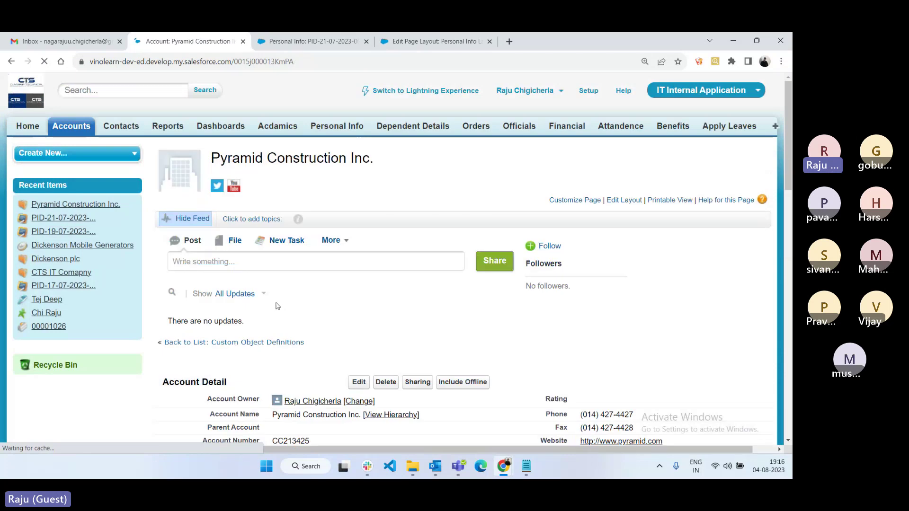
scroll(421, 352, down, 2)
scroll(421, 351, down, 5)
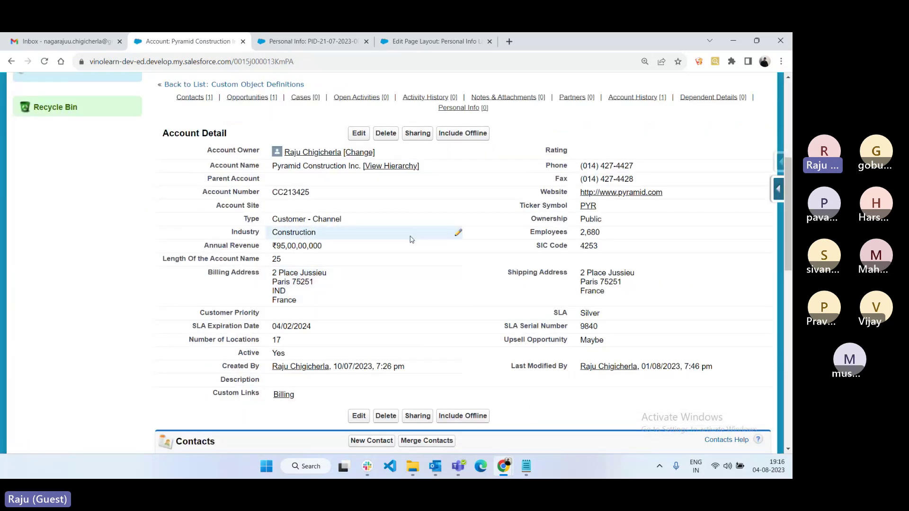
Create the Employee Personal Info section with its header on detail and edit pages, 2-Column layout and Left-Right tab-key order
click(444, 40)
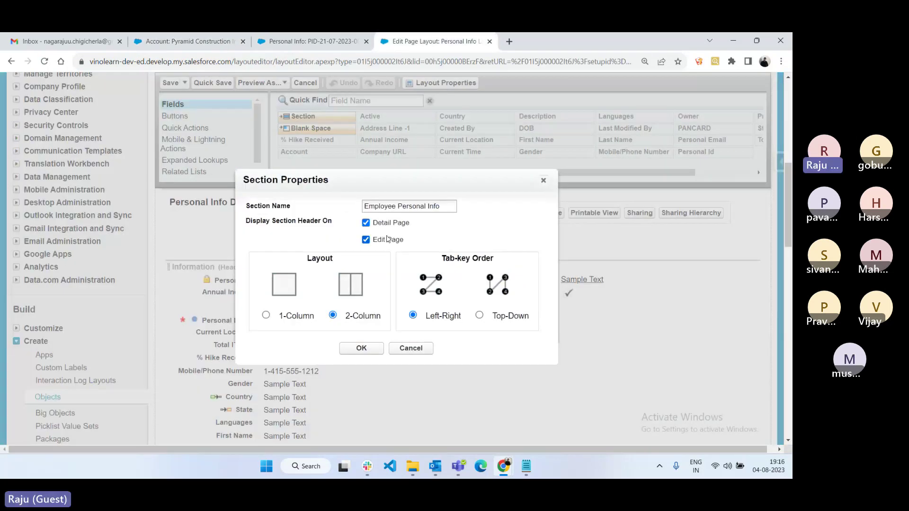
click(366, 239)
click(367, 241)
scroll(446, 234, down, 1)
scroll(445, 234, down, 1)
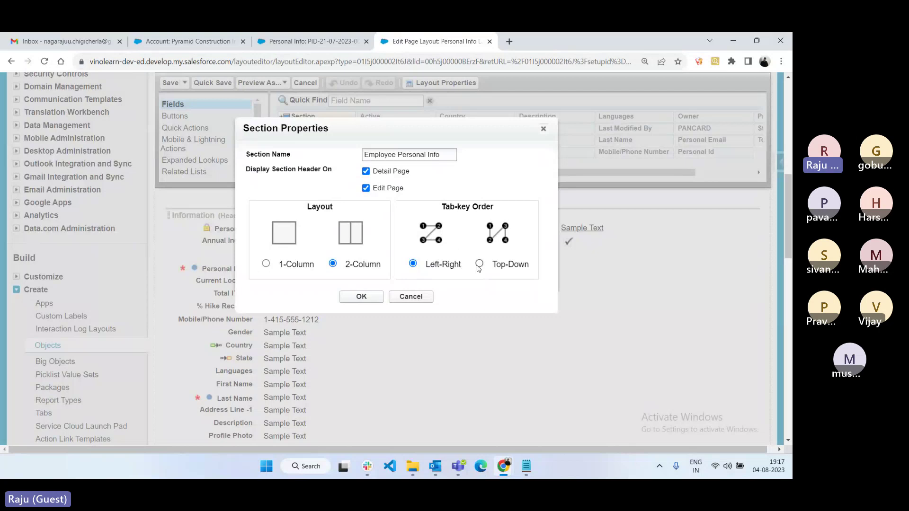
click(365, 303)
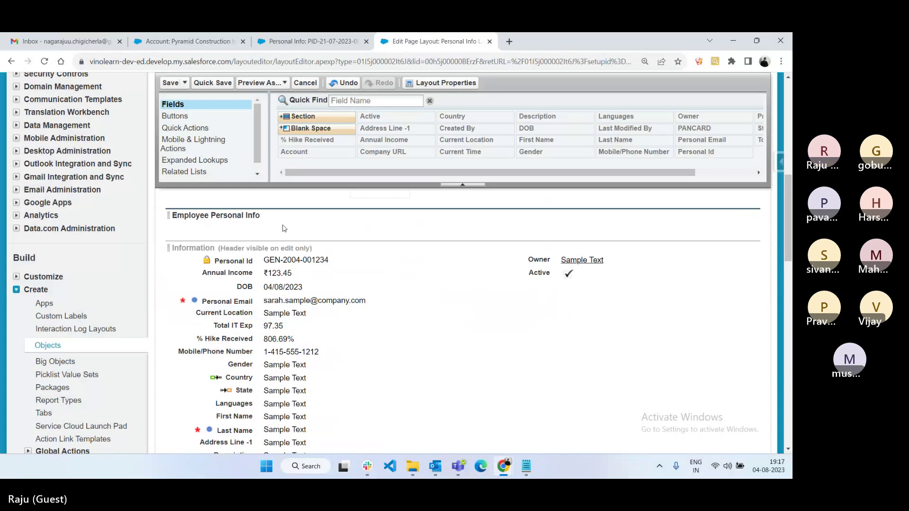
Add a 2-Column section named Address Information below Employee Personal Info, with its header on detail and edit pages and Left-Right tab-key order
drag(301, 119, 285, 240)
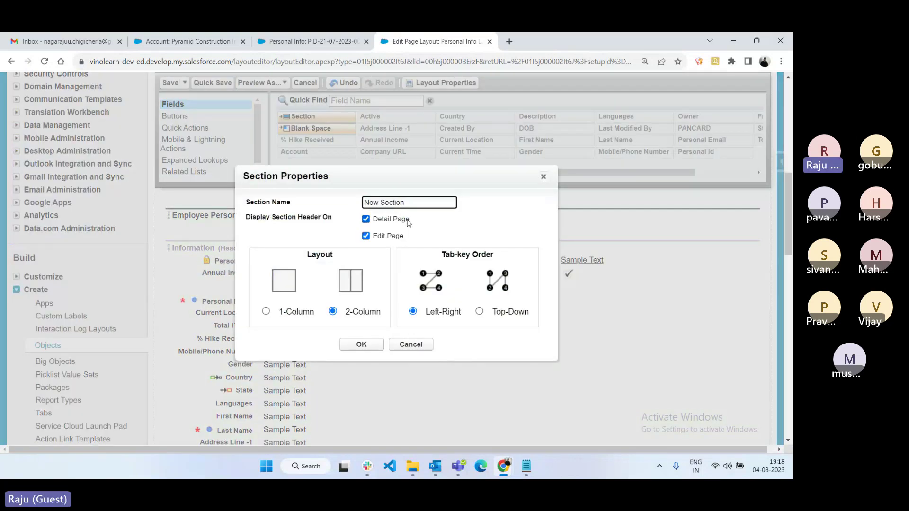
key(ctrl+a)
text(Add)
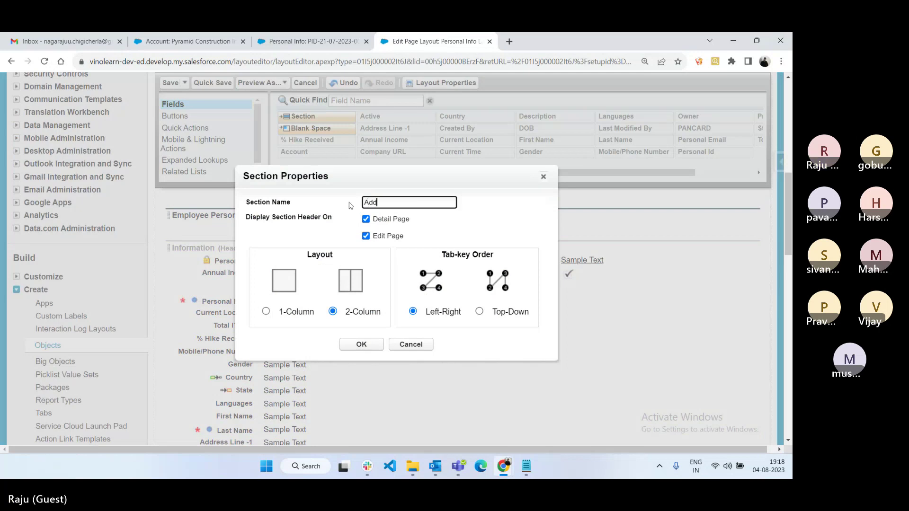
text(ress Information)
click(361, 345)
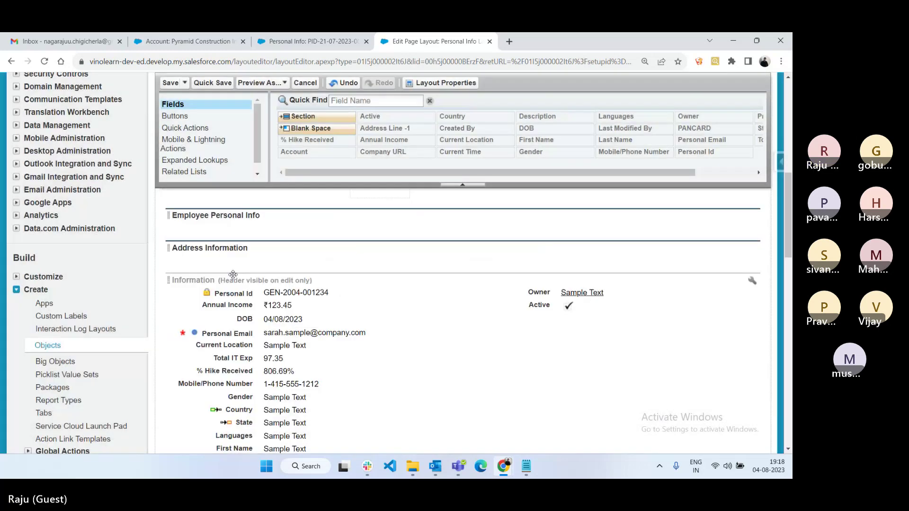
Add a 2-Column section named Additional/Other Information below Address Information, with its header on detail and edit pages and Left-Right tab-key order
drag(303, 116, 273, 266)
double_click(379, 202)
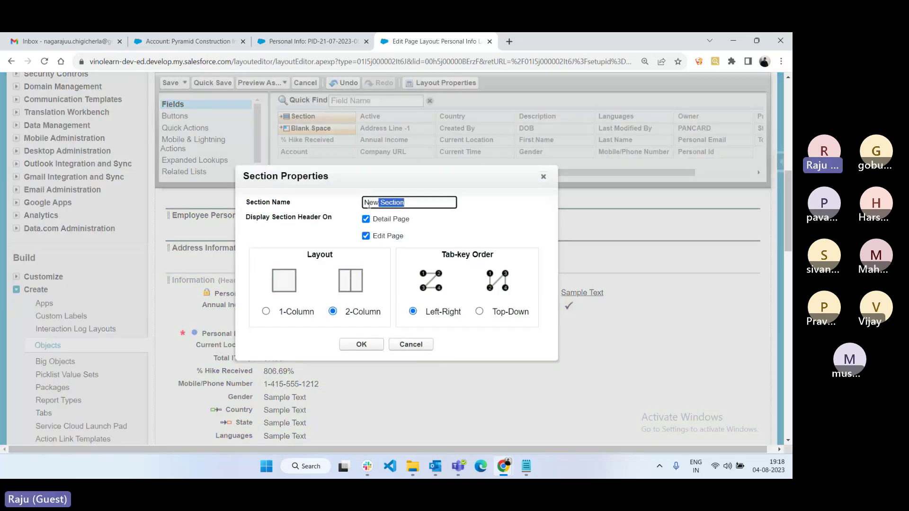
key(ctrl+a)
text(Additional/Other Information)
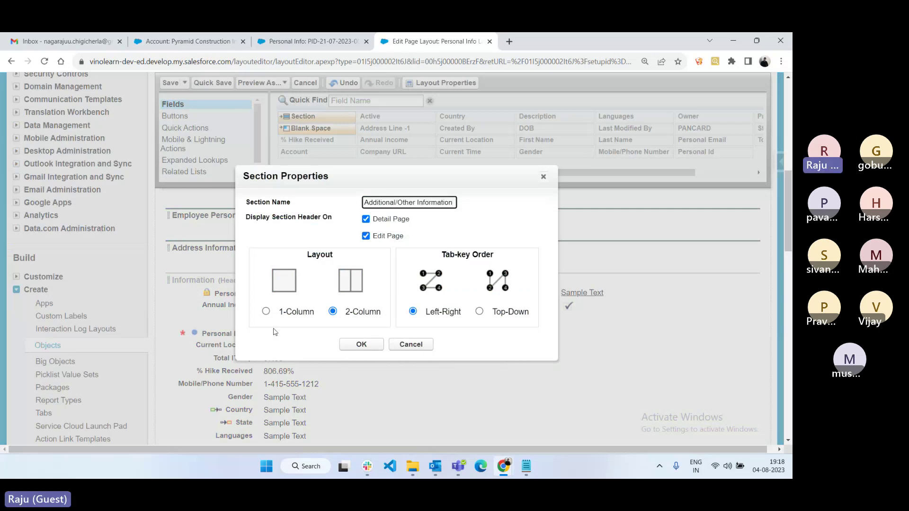
click(362, 344)
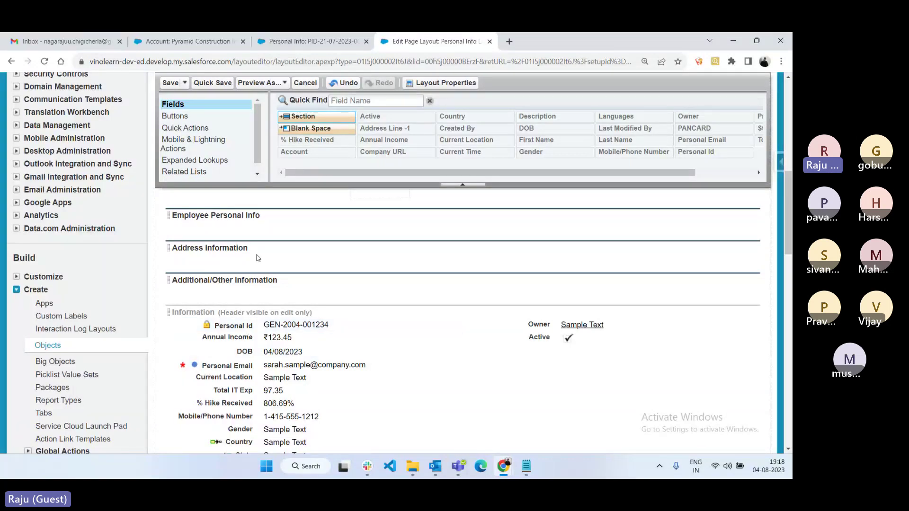
Move Personal Id into the left column of Employee Personal Info, and Annual Income and DOB into its right column
drag(234, 326, 265, 229)
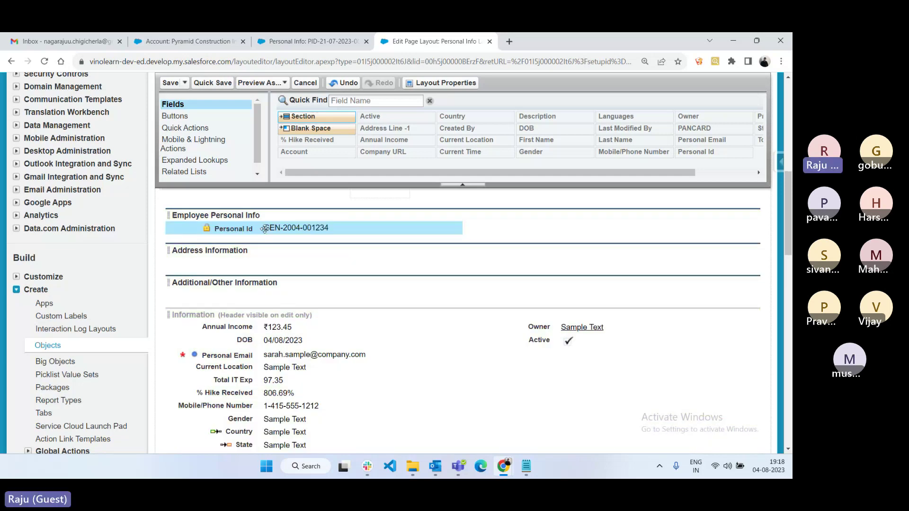
mouse_move(270, 234)
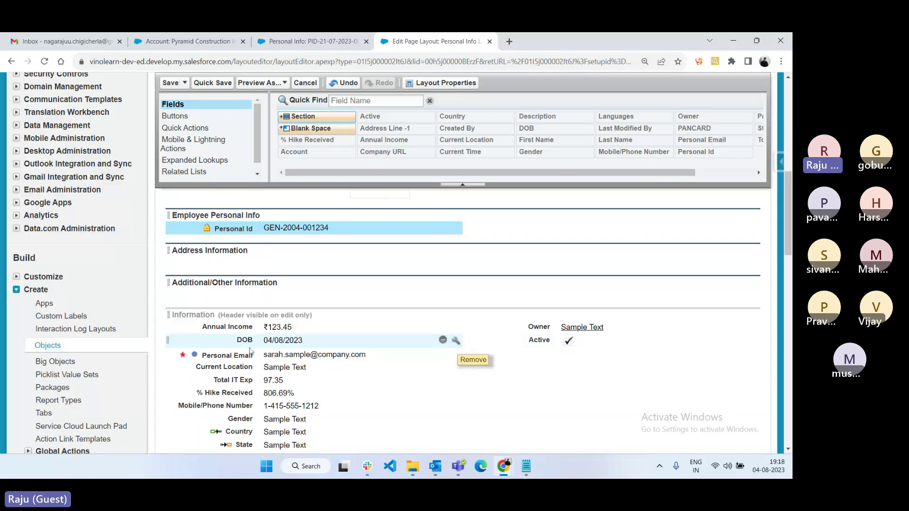
drag(273, 329, 490, 235)
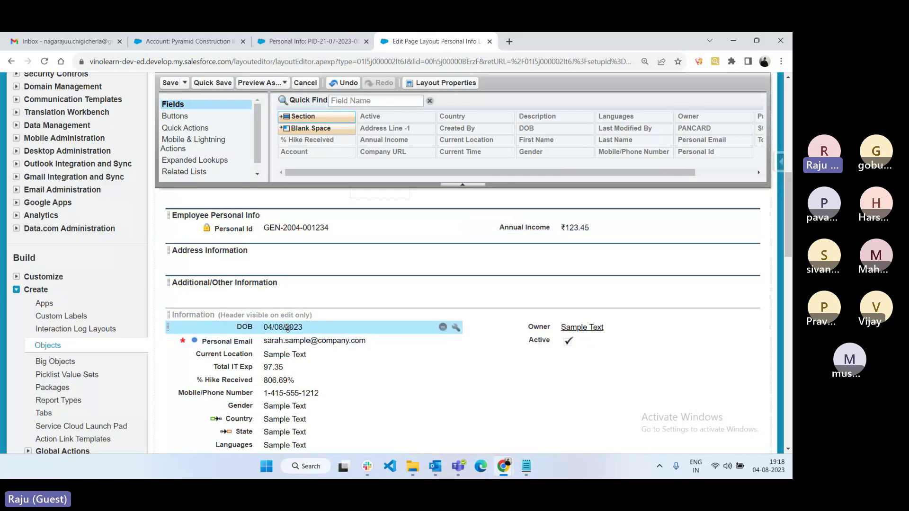
drag(287, 329, 538, 243)
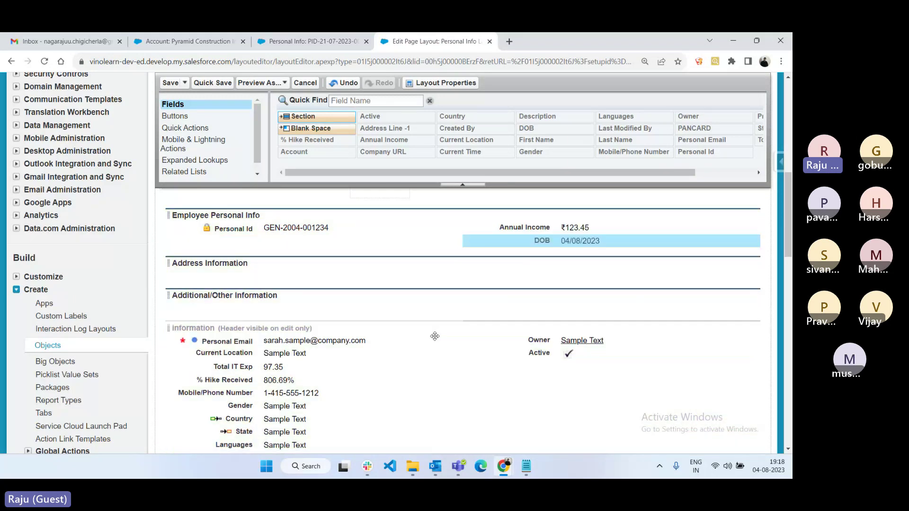
Move Personal Email, Mobile/Phone Number, Gender, Languages, First Name, Last Name and PANCARD together into Employee Personal Info, below Personal Id
scroll(408, 356, down, 3)
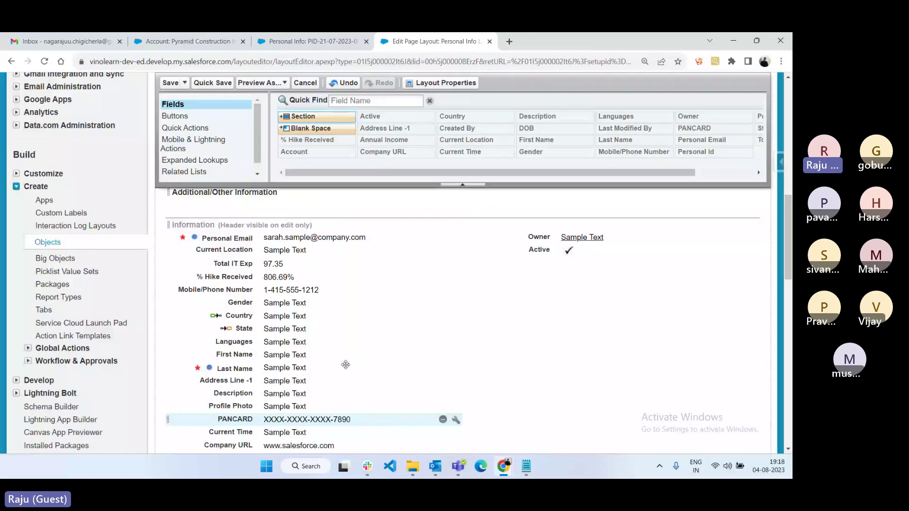
click(245, 241)
click(270, 251)
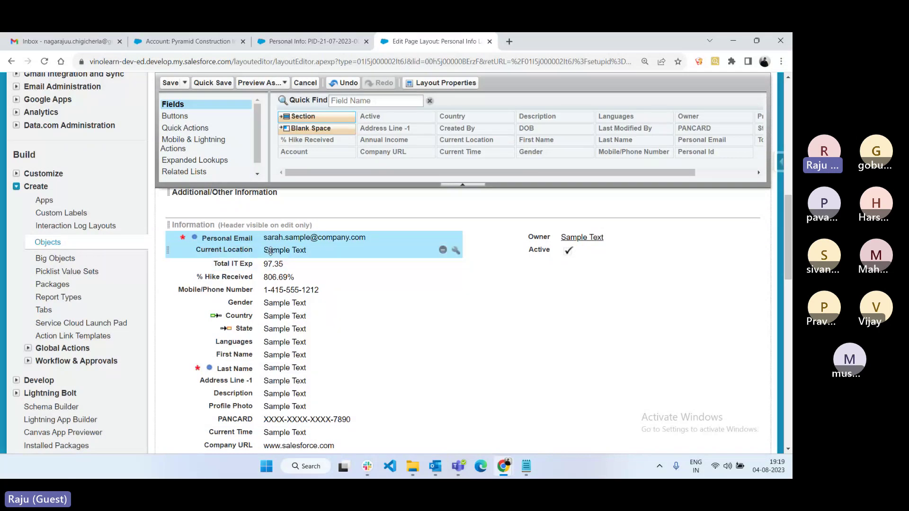
click(315, 238)
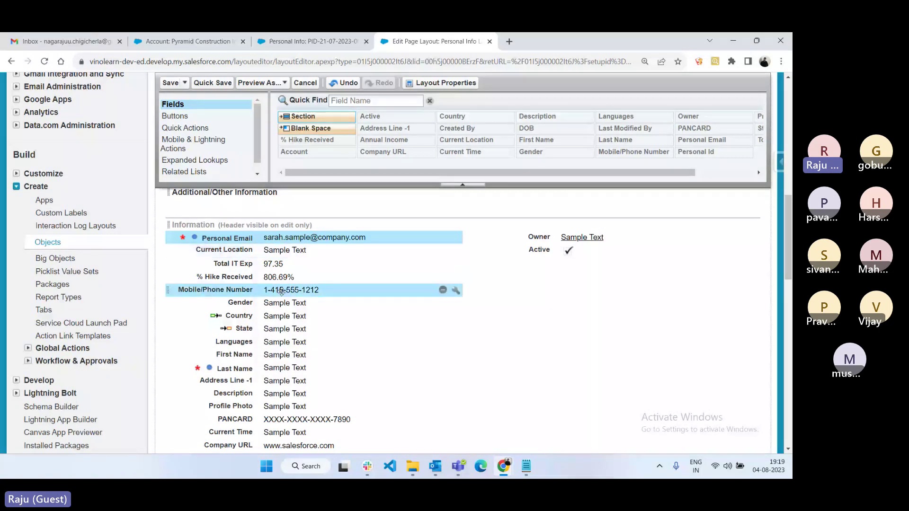
ctrl+click(275, 303)
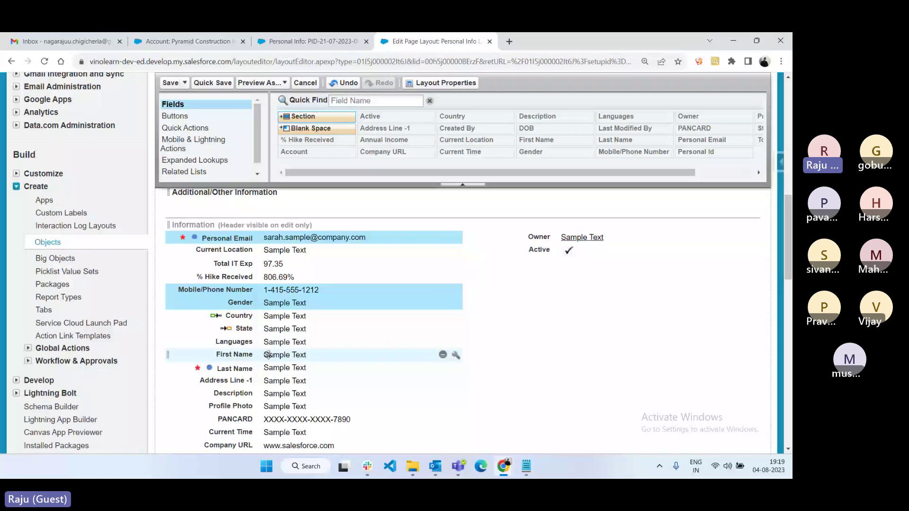
ctrl+click(275, 342)
ctrl+click(269, 355)
ctrl+click(275, 368)
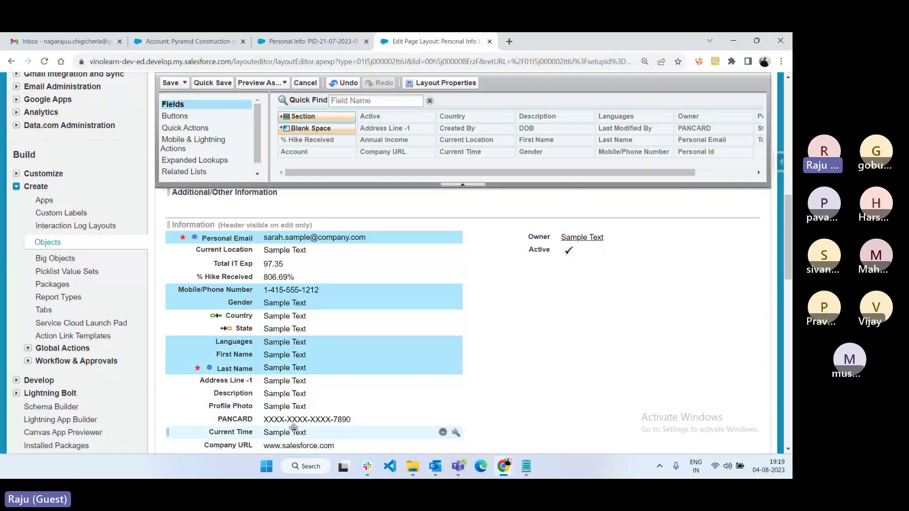
scroll(339, 379, down, 4)
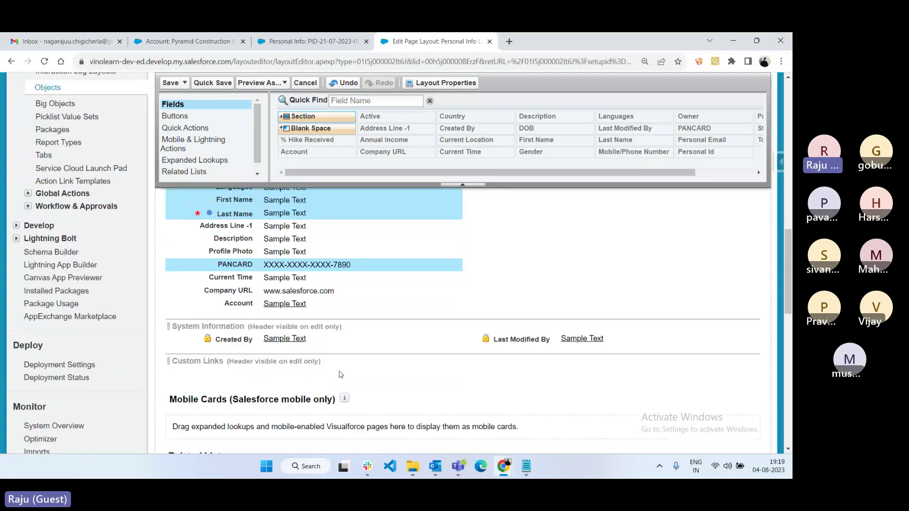
scroll(337, 368, up, 5)
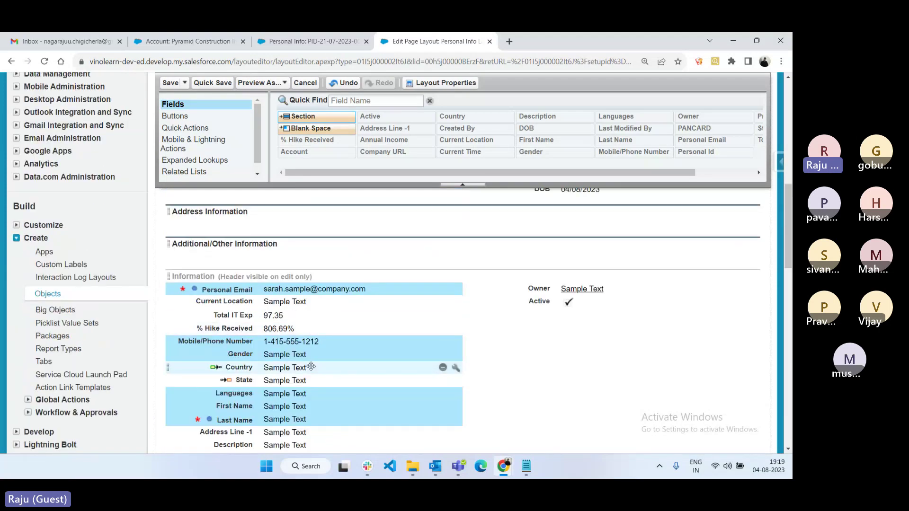
drag(449, 344, 310, 241)
click(513, 295)
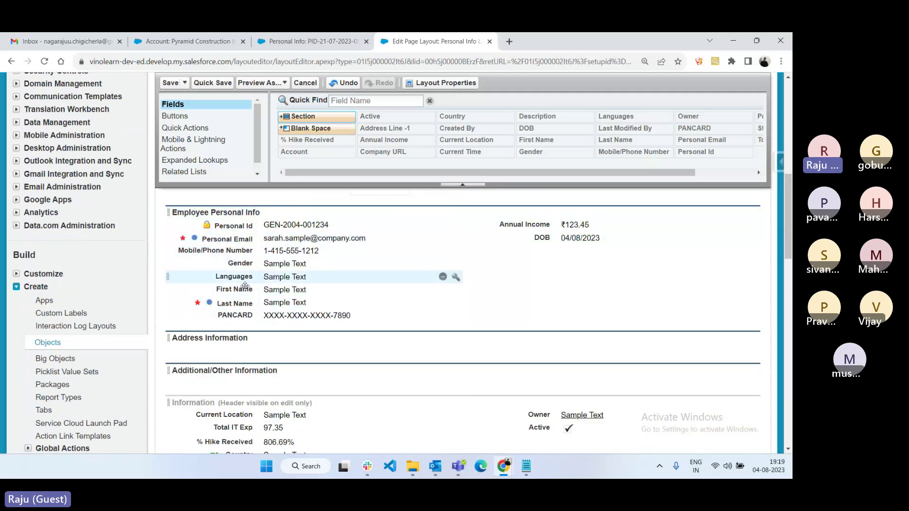
Place First Name and Last Name under Personal Id, move Personal Email, PANCARD and Mobile/Phone Number to the right column below DOB, and save the layout
drag(280, 241, 512, 254)
drag(283, 277, 278, 252)
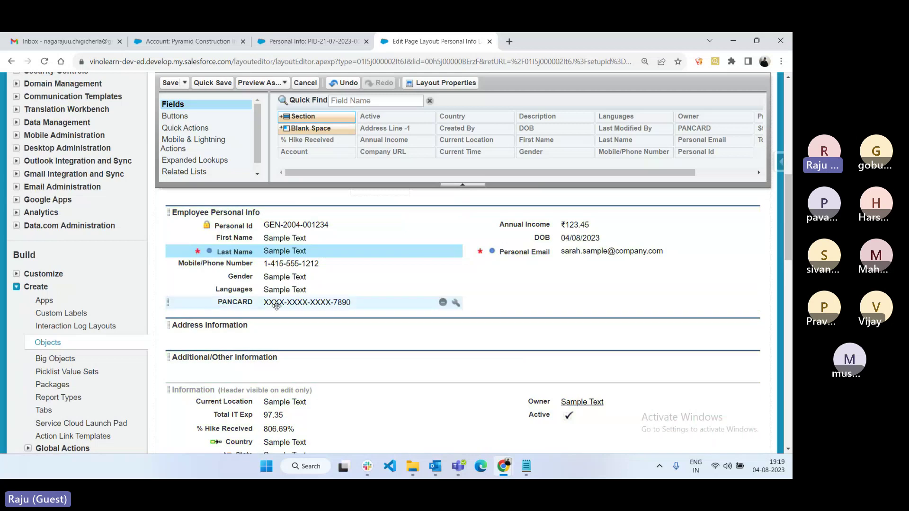
drag(264, 307, 516, 265)
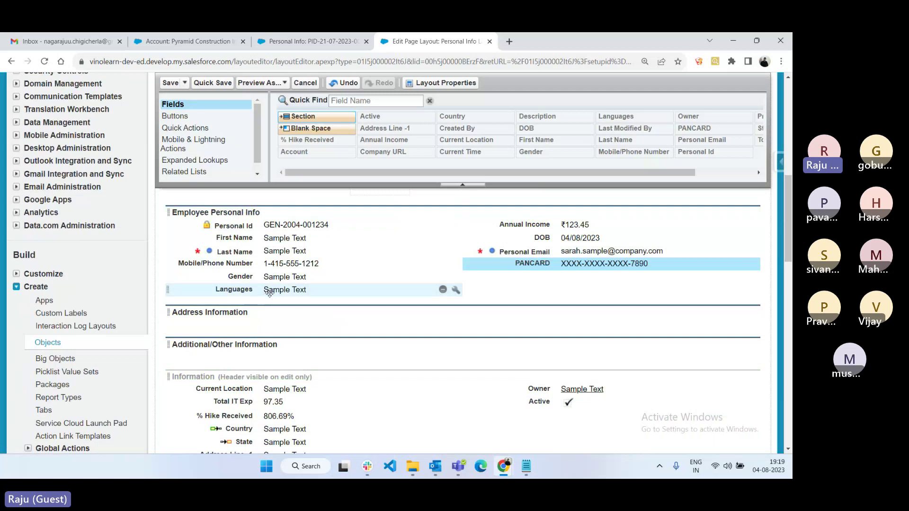
drag(275, 263, 516, 279)
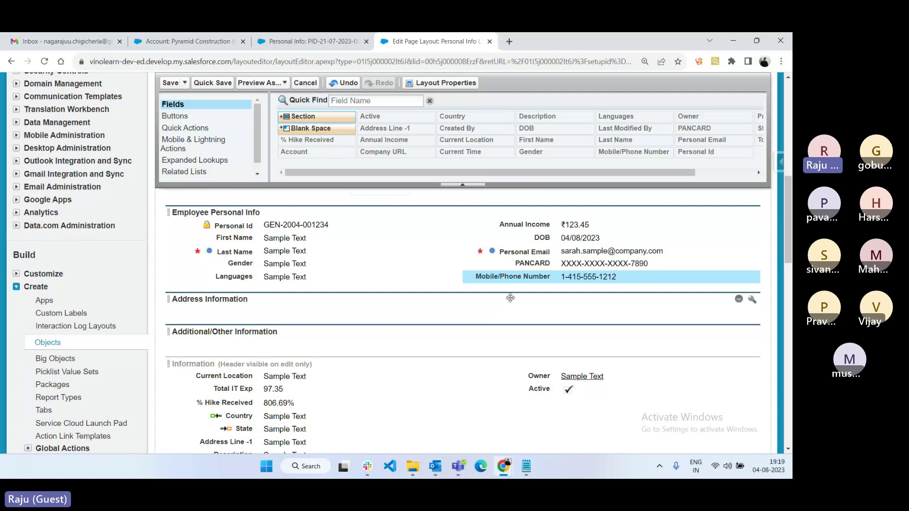
click(208, 84)
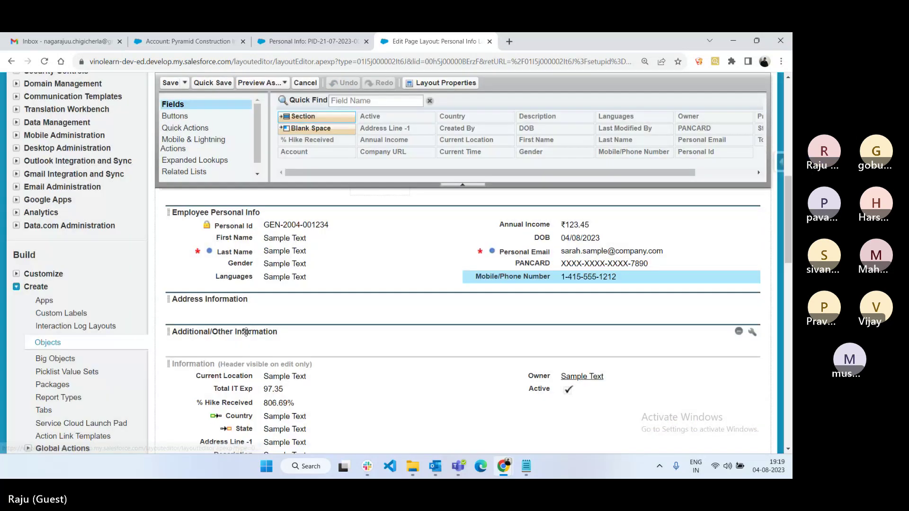
Reload the open Personal Info record and examine the Employee Personal Info section on its detail page and edit page
click(310, 41)
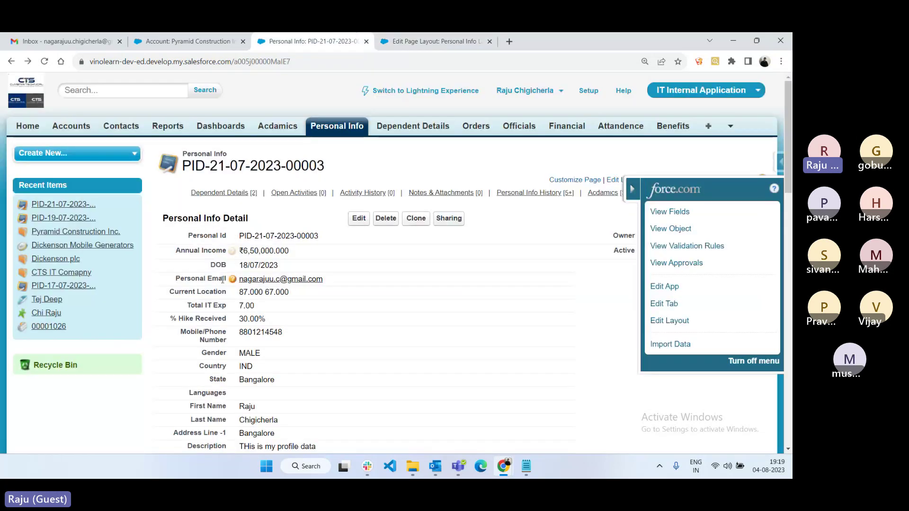
click(46, 64)
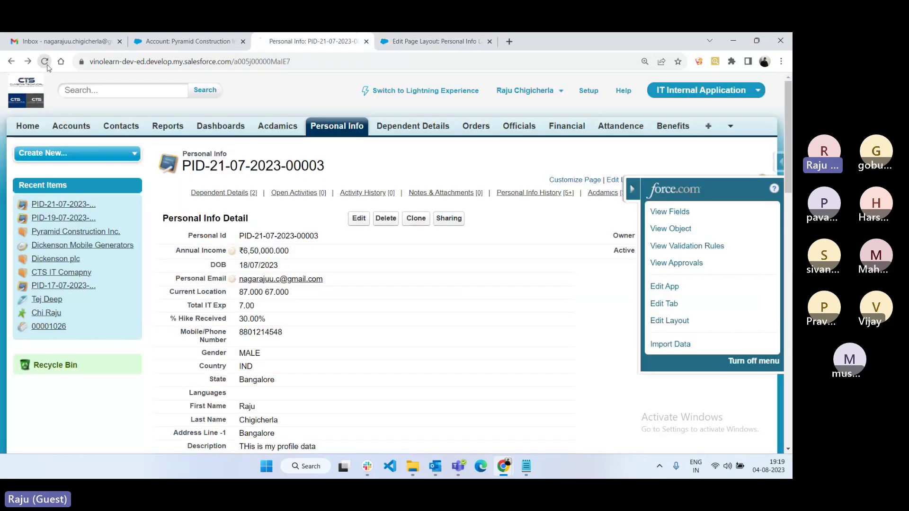
scroll(409, 313, down, 6)
scroll(222, 159, up, 4)
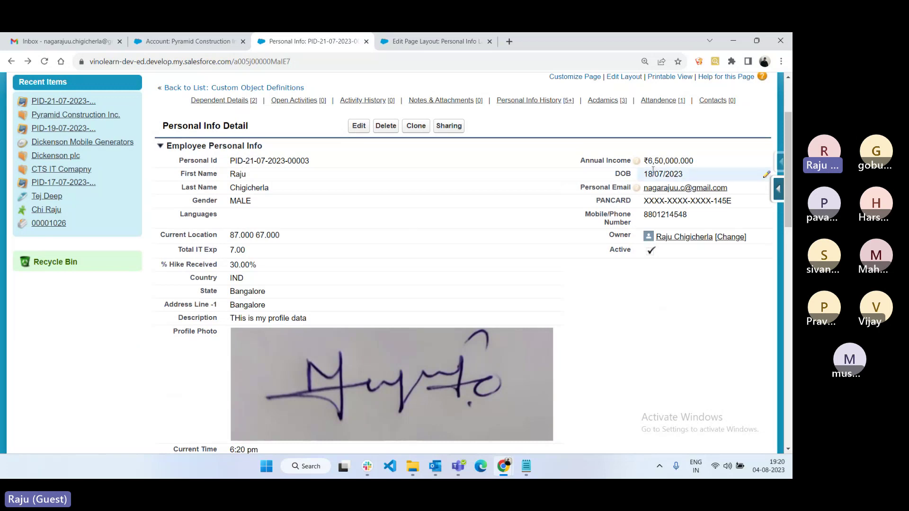
click(359, 126)
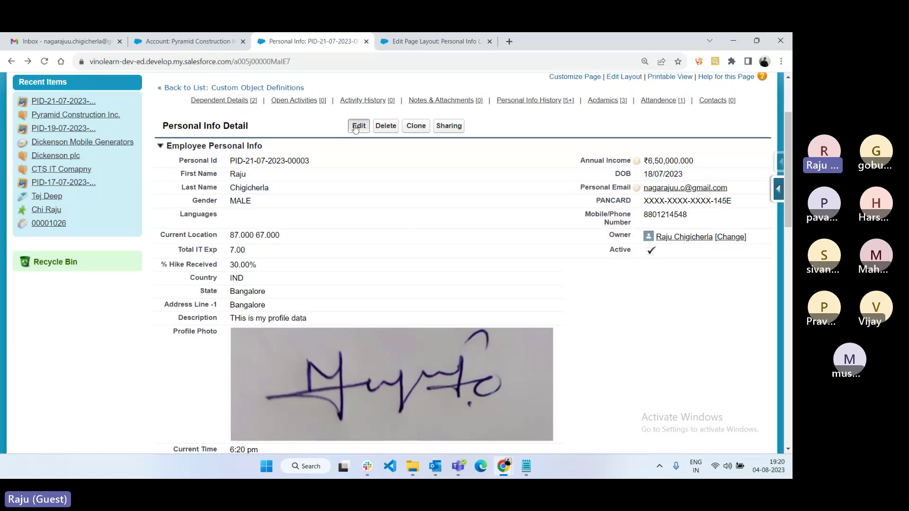
scroll(344, 278, down, 3)
scroll(344, 278, up, 1)
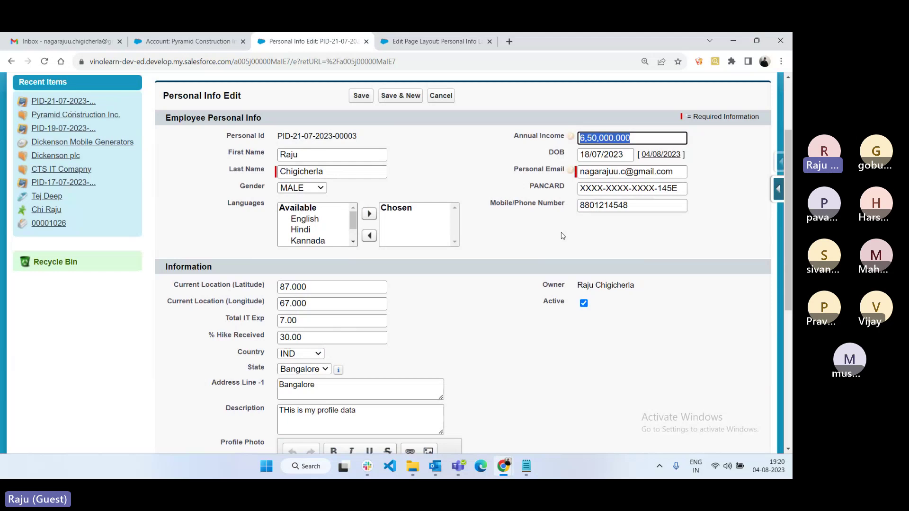
Back in the layout editor, move Current Location, Country, State, Address Line -1 and Current Time together into the Address Information section
key(ctrl+Tab)
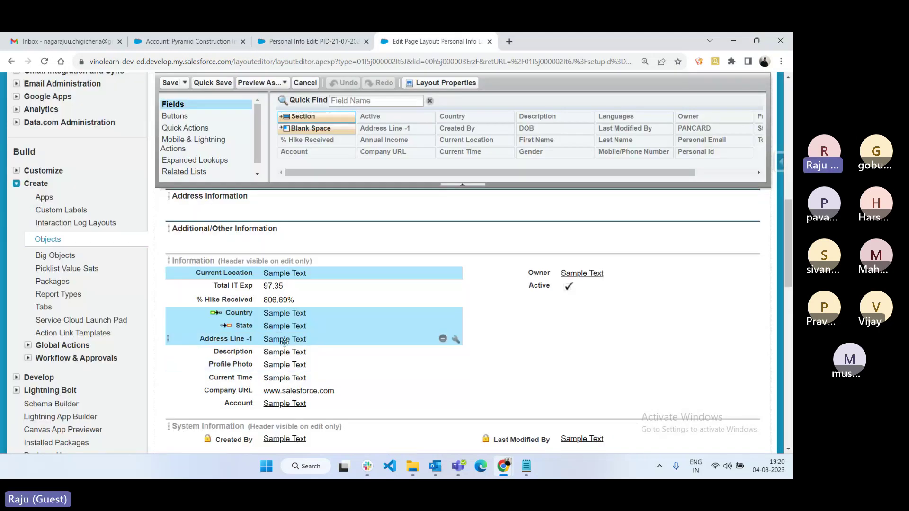
ctrl+click(256, 378)
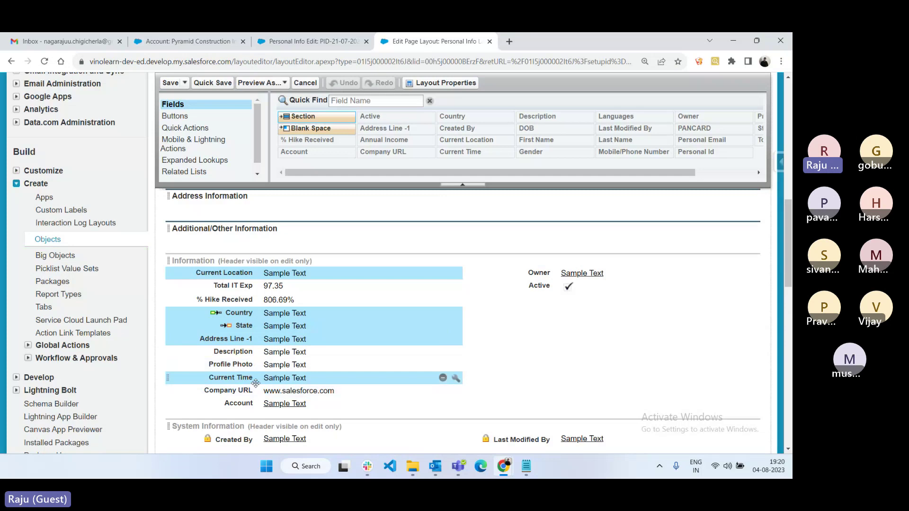
drag(294, 380, 268, 306)
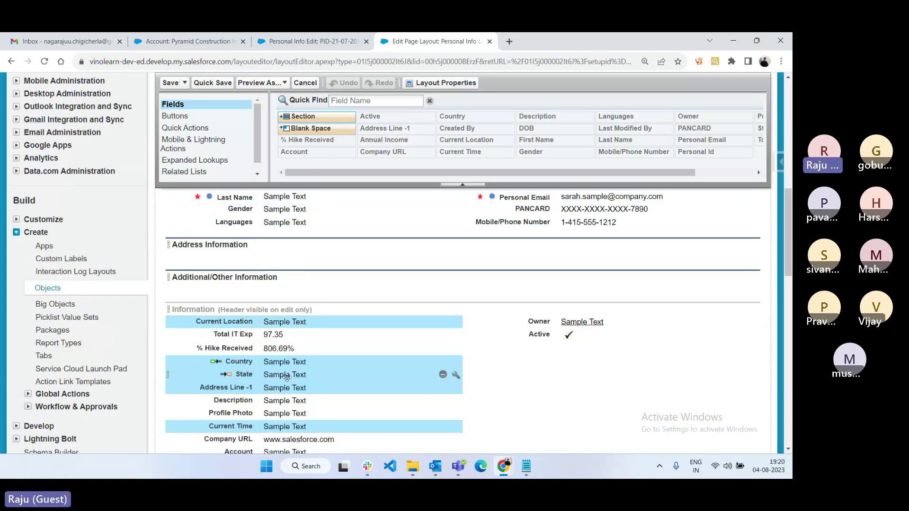
drag(284, 377, 281, 271)
Order Address Information with Address Line -1 first and Current Time and Current Location in the right column, and save the layout
drag(283, 299, 284, 255)
drag(285, 310, 544, 257)
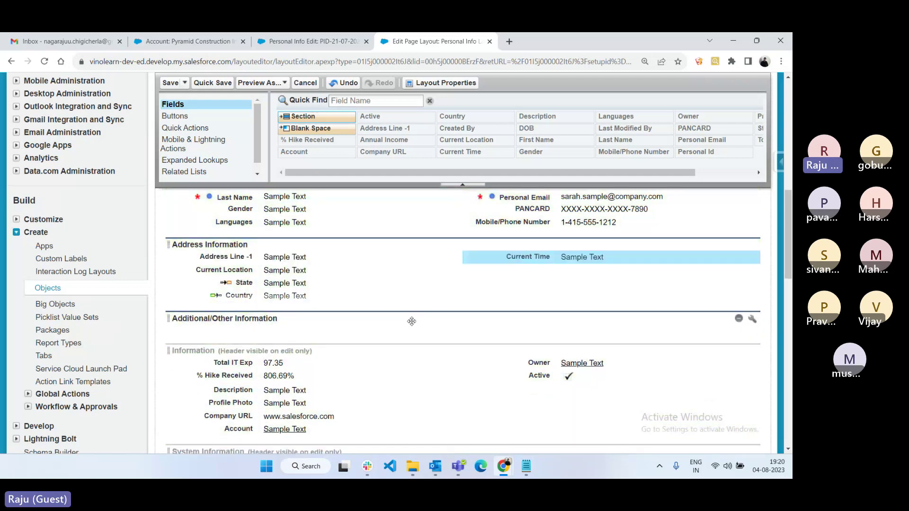
drag(284, 270, 544, 270)
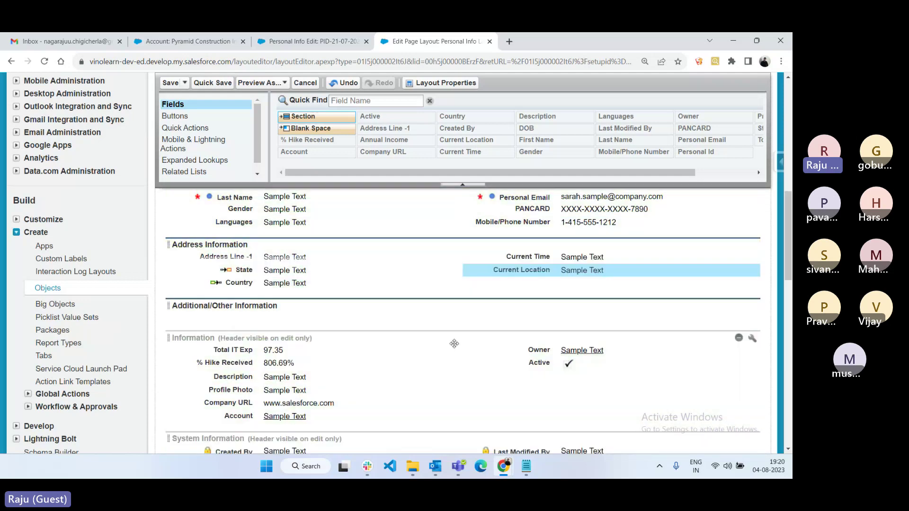
click(210, 84)
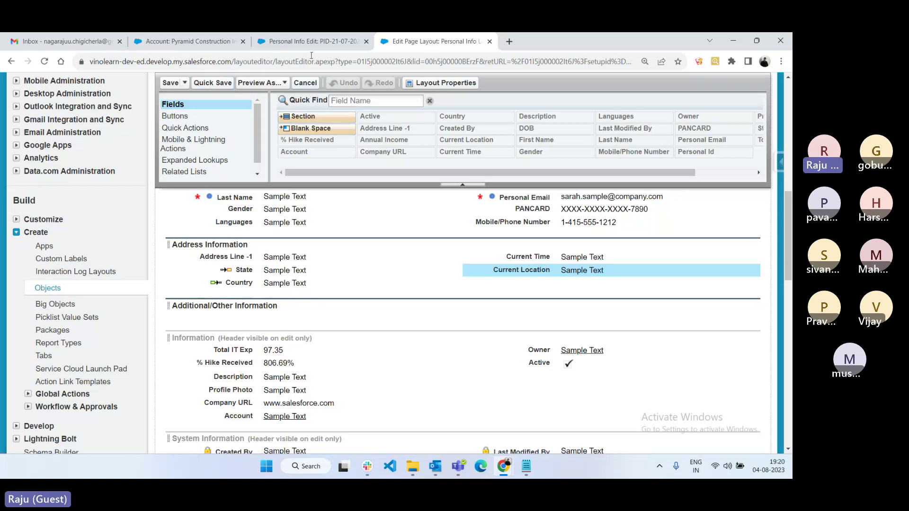
Reload the Personal Info record's edit page, check its Address Information section, and return to the layout editor
click(310, 42)
click(44, 62)
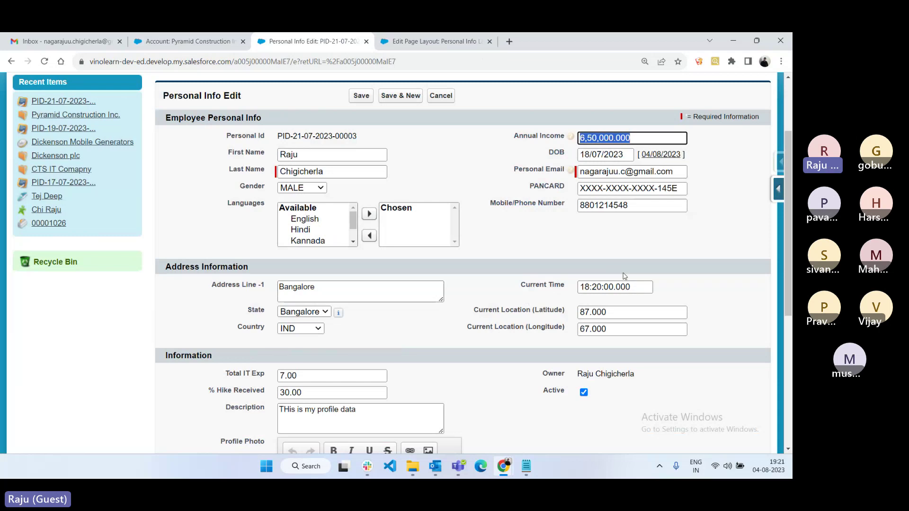
click(412, 43)
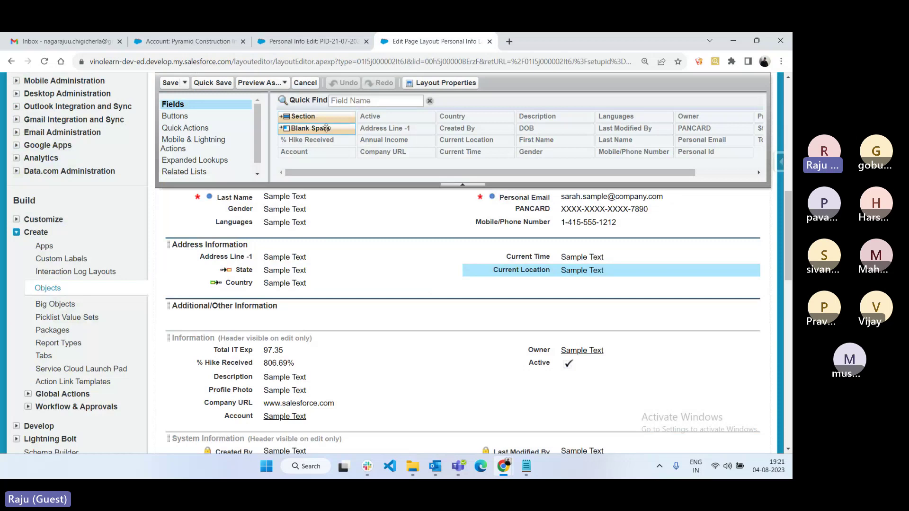
Insert a blank space above Current Time in the Address Information section, save the layout and check it on the reloaded record's edit page
drag(326, 128, 513, 255)
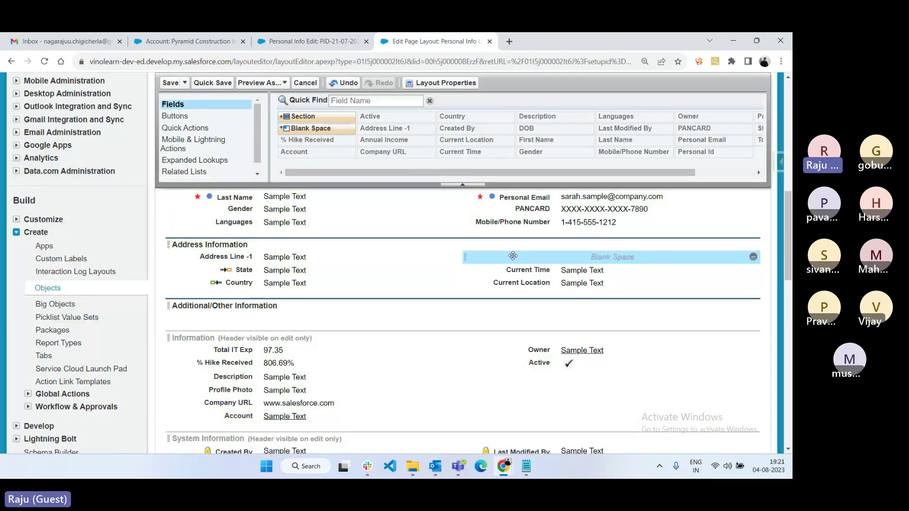
click(210, 83)
key(ctrl+shift+Tab)
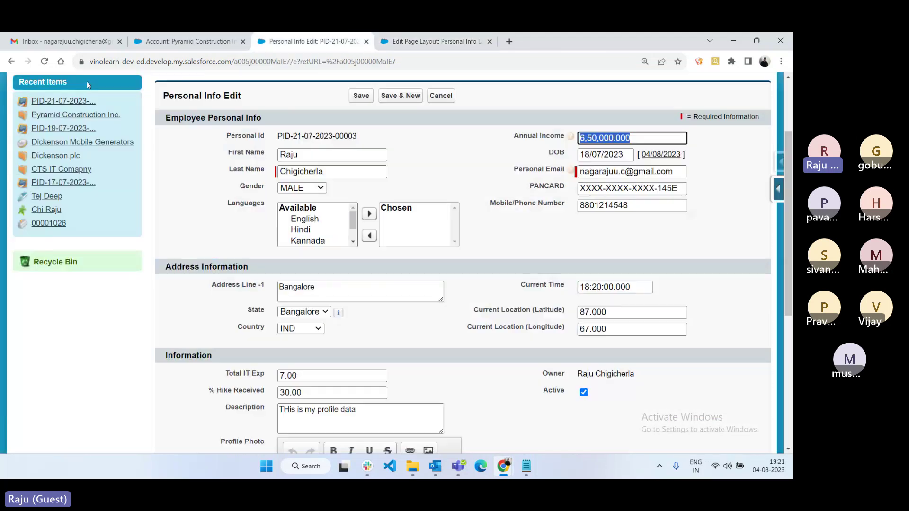
key(F5)
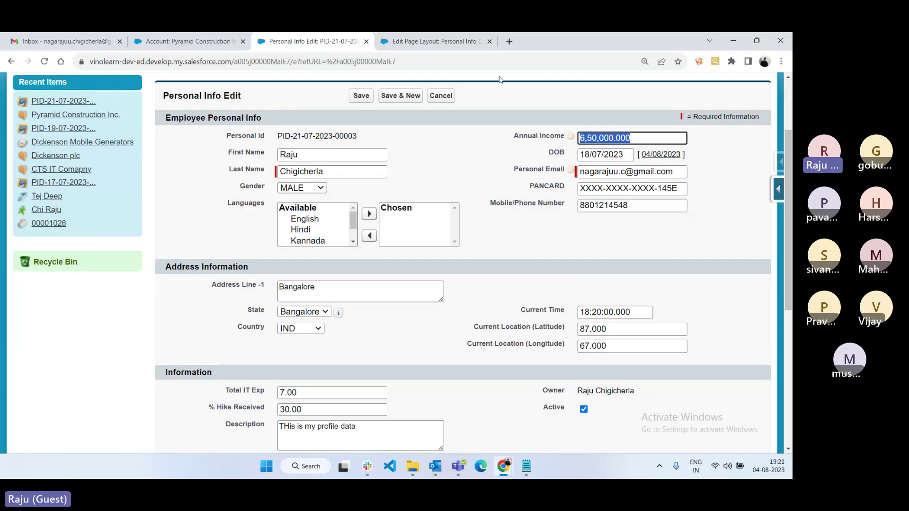
click(438, 41)
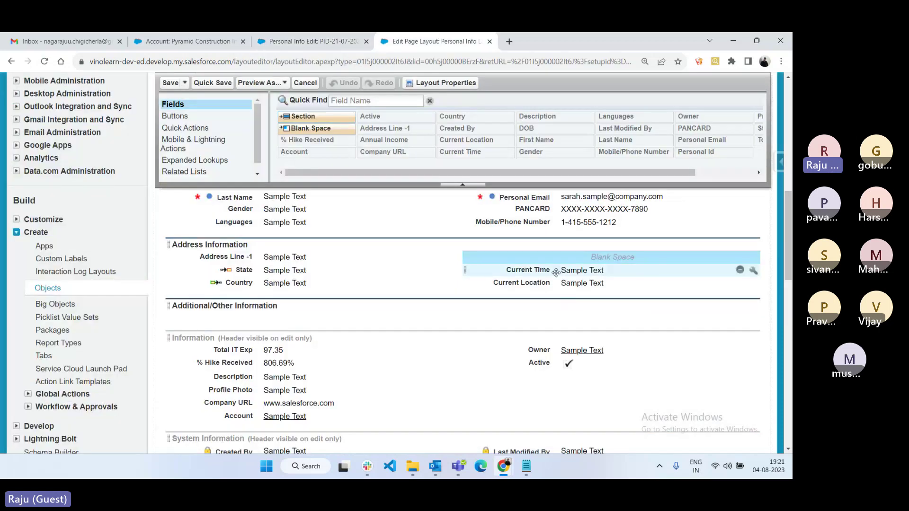
Back in the layout editor, move Current Time below Country in Address Information, save, and check the placement on the record's edit page
drag(556, 272, 372, 299)
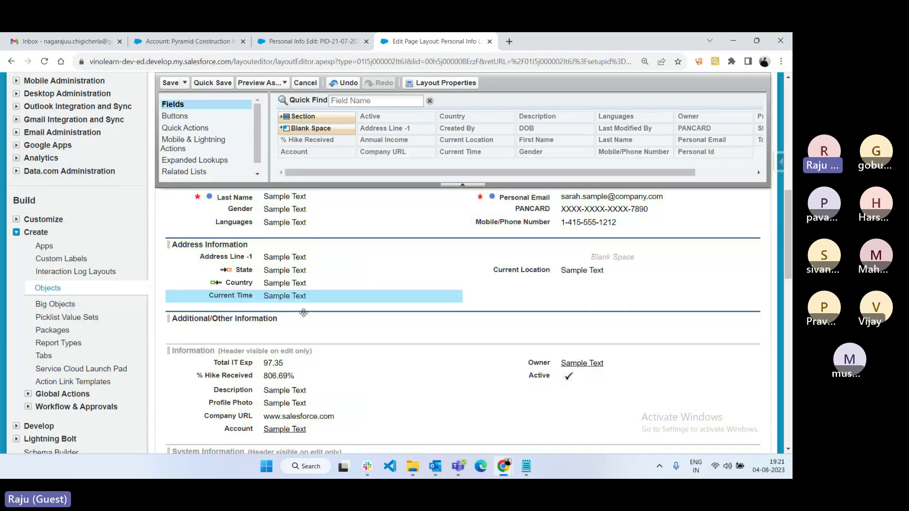
click(209, 82)
key(ctrl+shift+Tab)
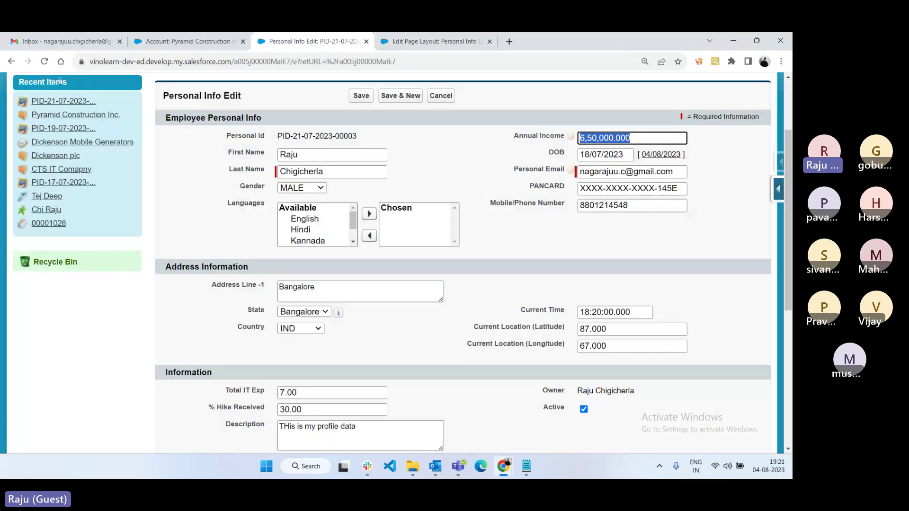
key(F5)
scroll(323, 268, down, 1)
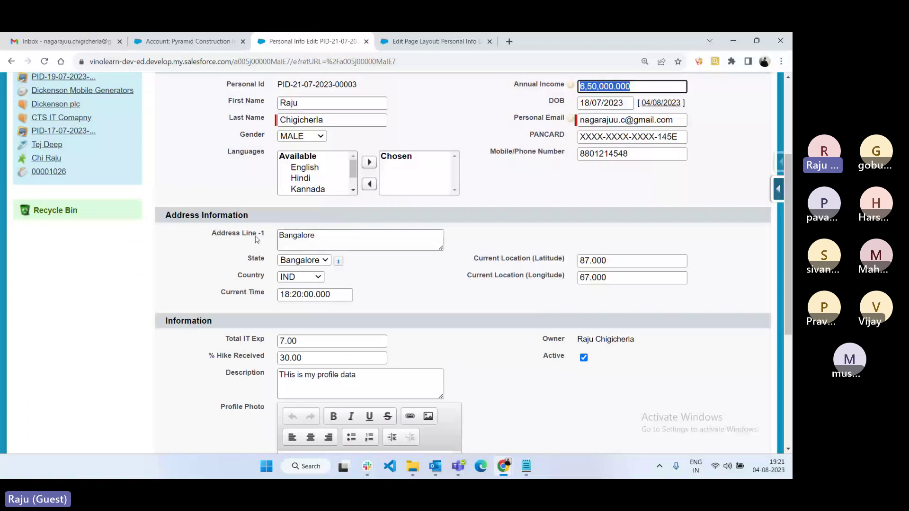
key(ctrl+Tab)
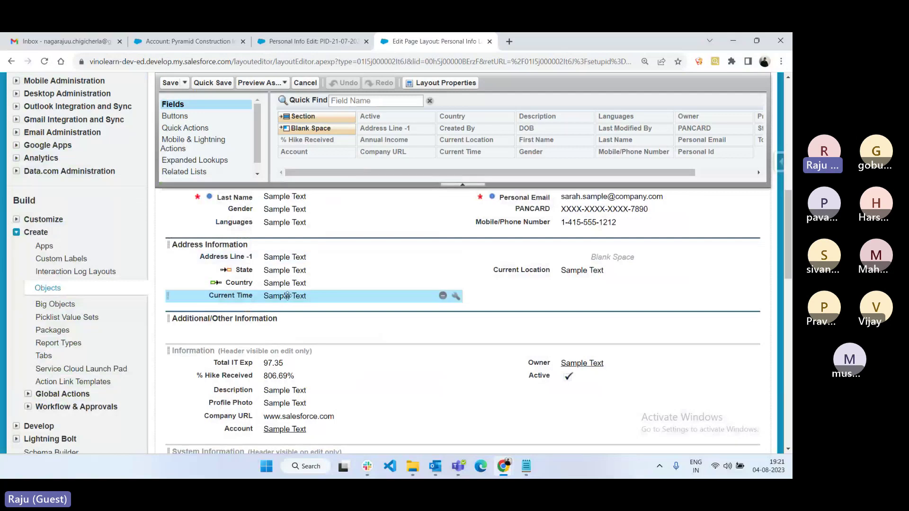
In Address Information, move Current Time above Current Location and Address Line -1 below Country, and remove the blank space
drag(288, 296, 582, 258)
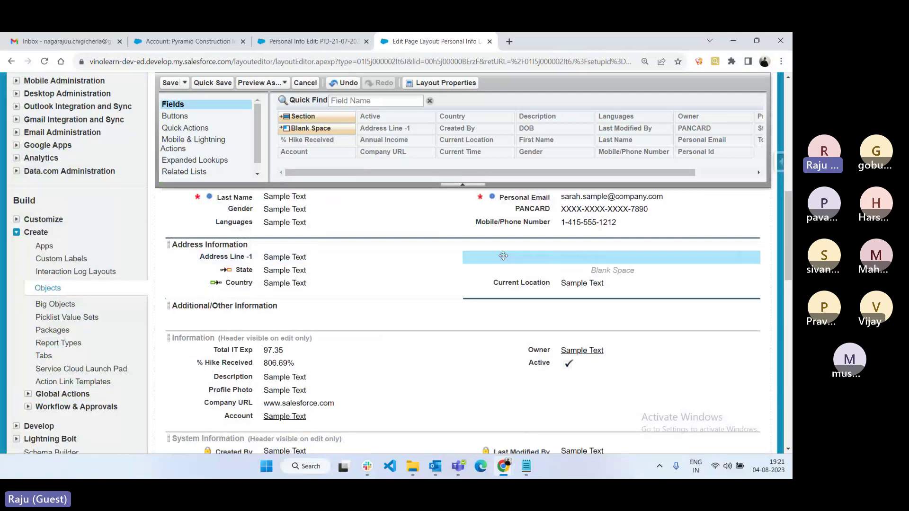
drag(284, 257, 308, 287)
click(754, 270)
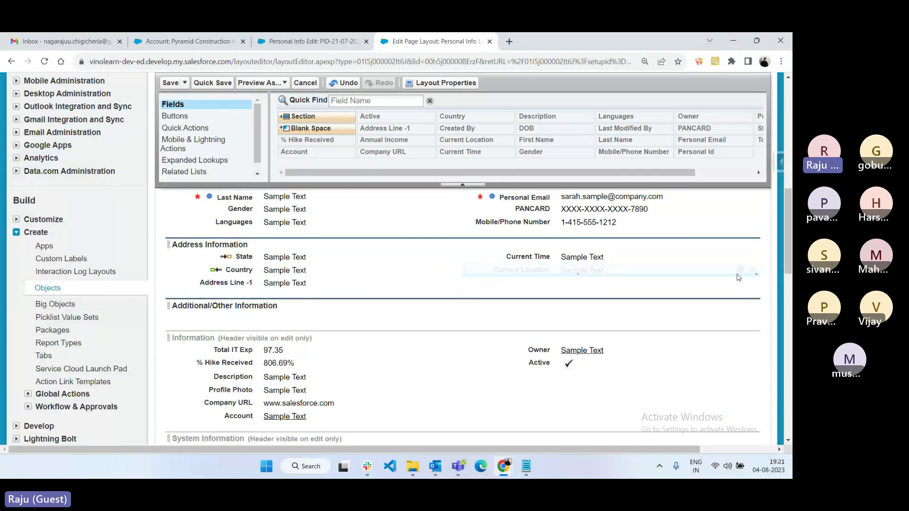
Reload the Personal Info record's edit page and examine its Address Information and Information sections
click(303, 37)
key(F5)
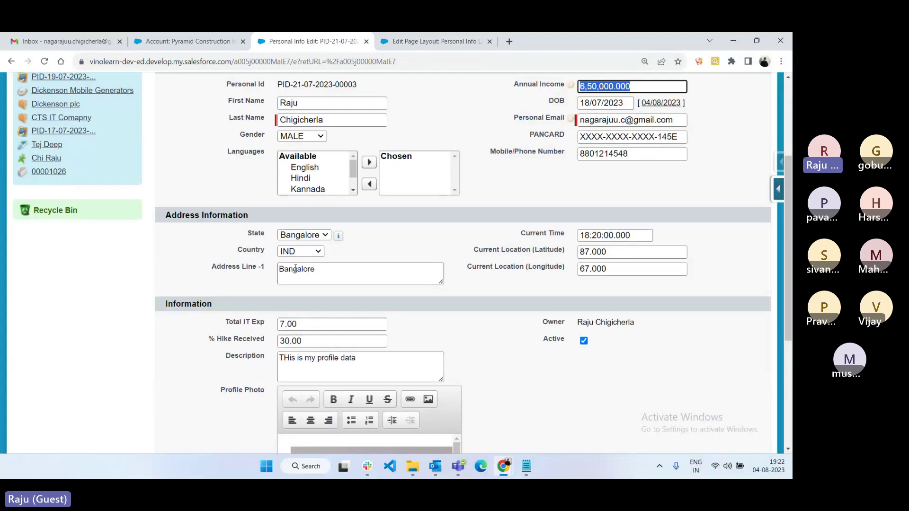
scroll(587, 286, down, 2)
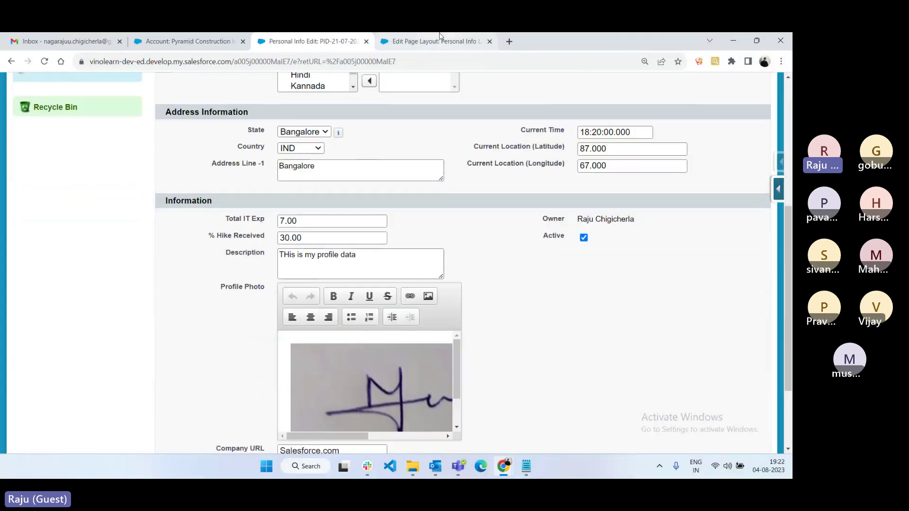
Back in the layout editor, move Total IT Exp below Languages and Active below Mobile/Phone Number in the Employee Personal Info section
click(439, 37)
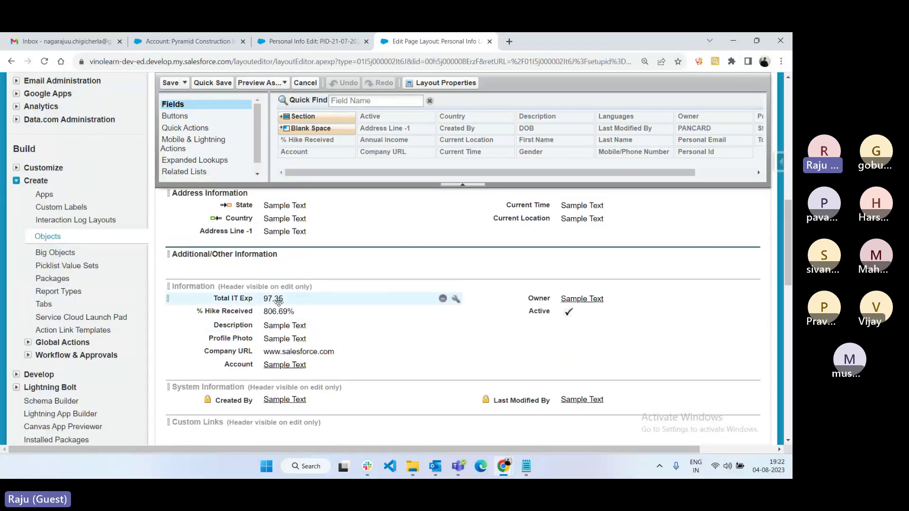
scroll(278, 302, up, 1)
click(279, 352)
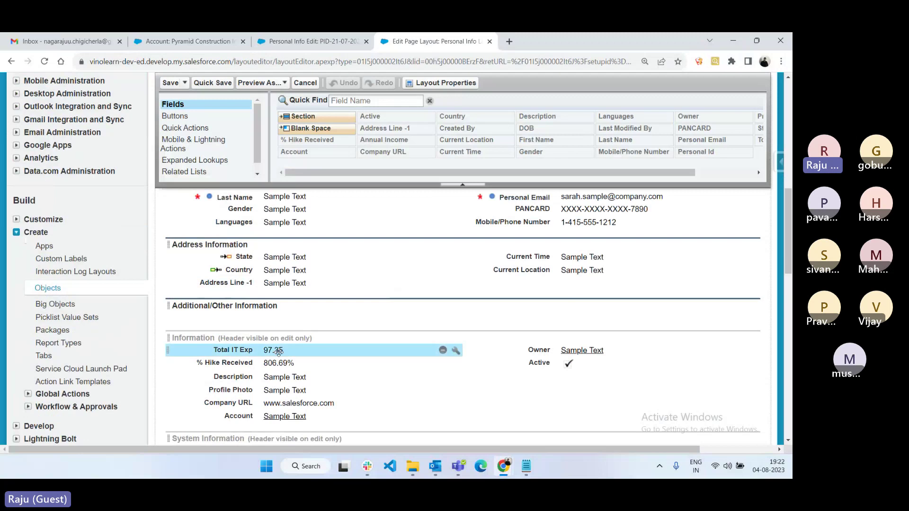
drag(279, 351, 301, 233)
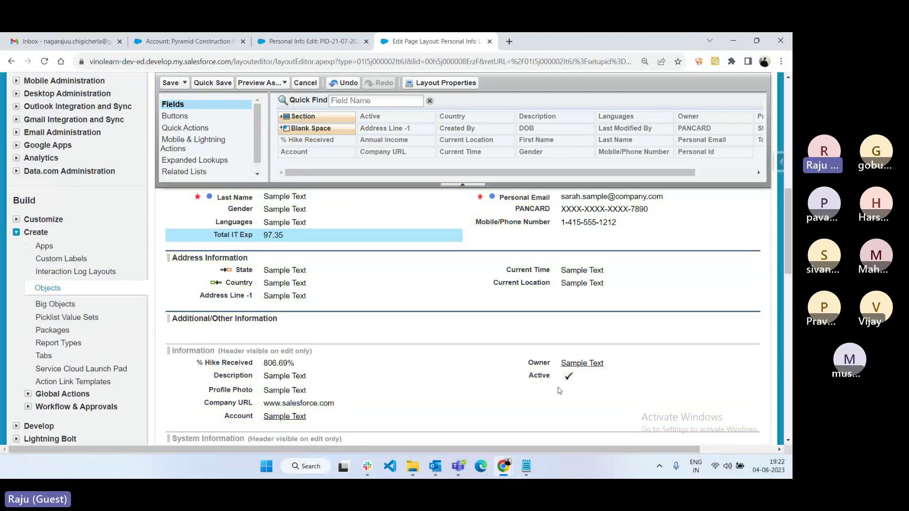
drag(560, 381, 579, 236)
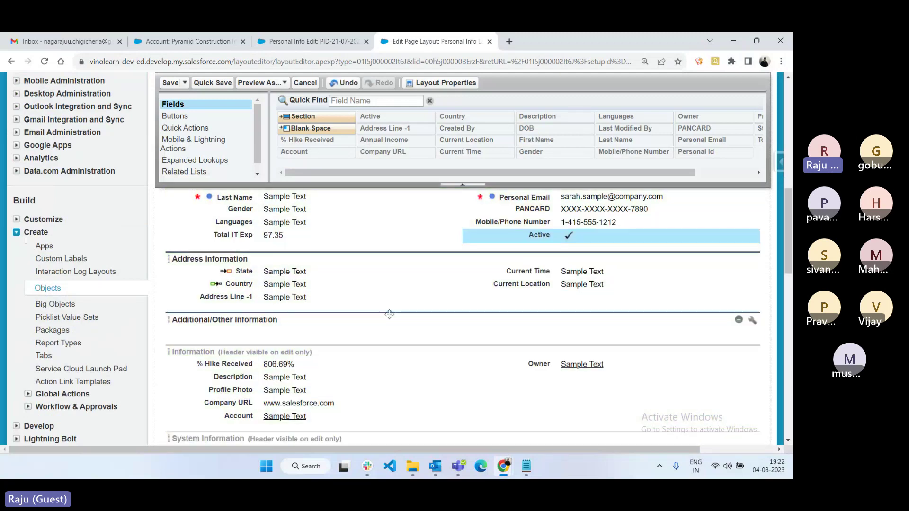
Fill Additional/Other Information with % Hike Received, Description and Profile Photo in the left column and Company URL and Account in the right
scroll(389, 314, down, 1)
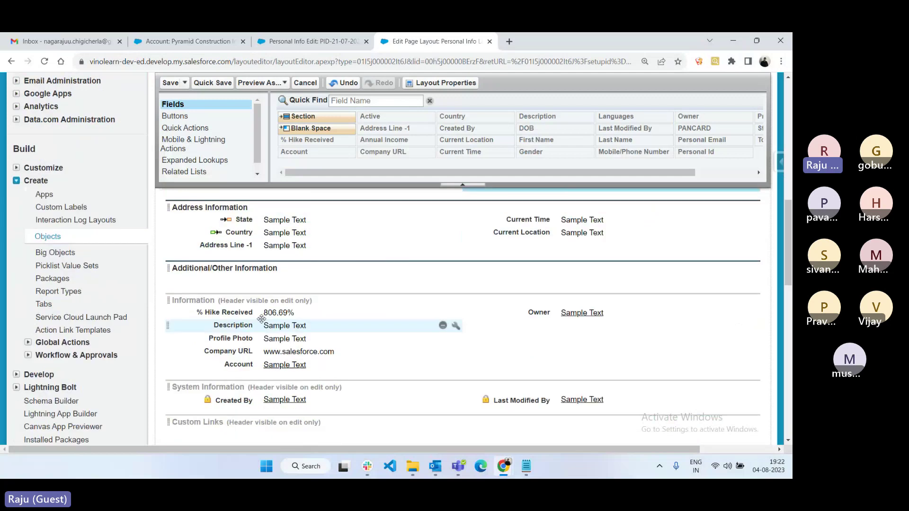
drag(261, 312, 265, 280)
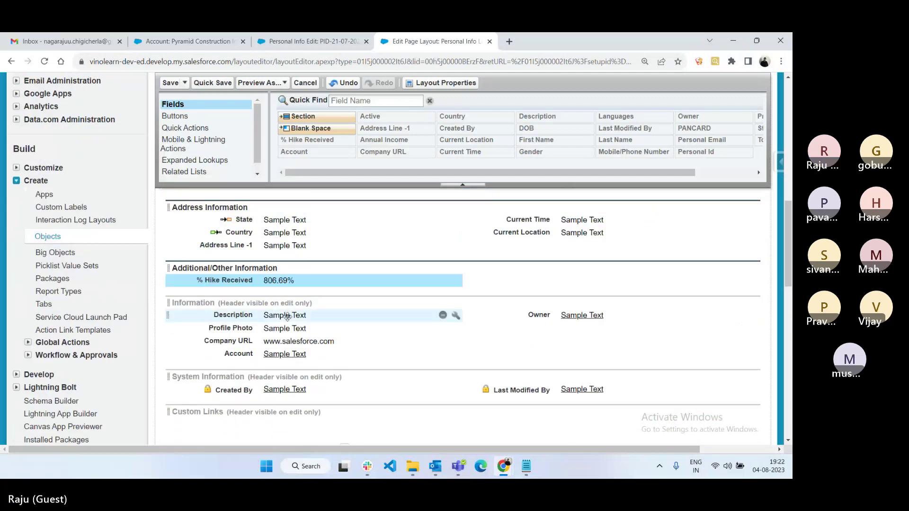
drag(287, 317, 275, 291)
drag(280, 331, 281, 303)
drag(289, 345, 534, 279)
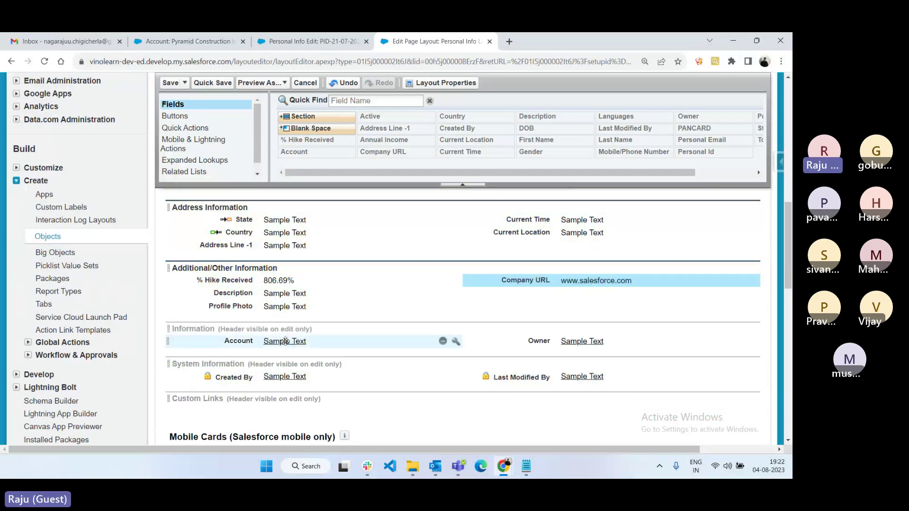
drag(285, 341, 561, 305)
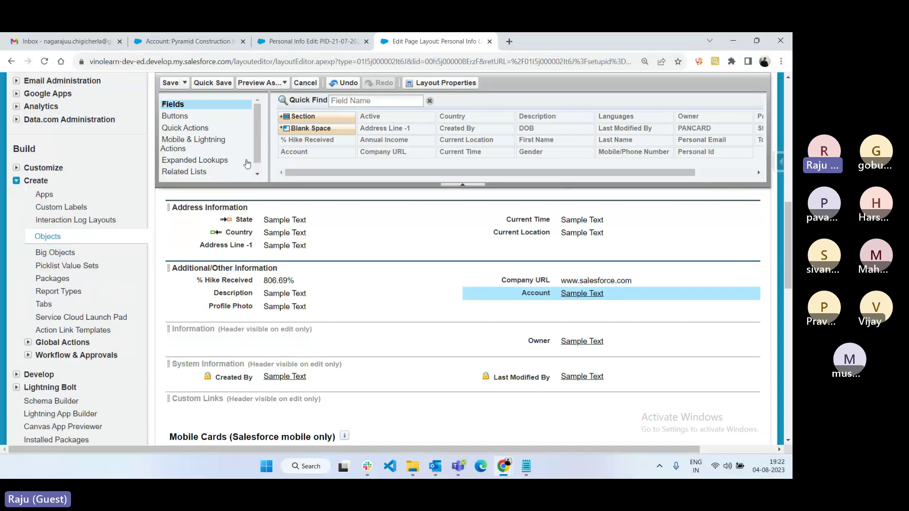
Add a two-column section named System Informaiton below the Additional/Other Information section
drag(320, 118, 283, 307)
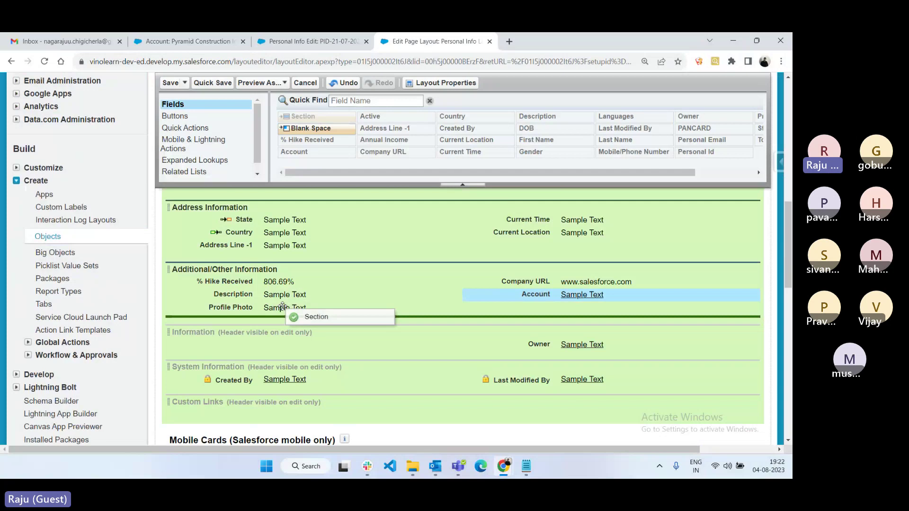
drag(283, 306, 283, 306)
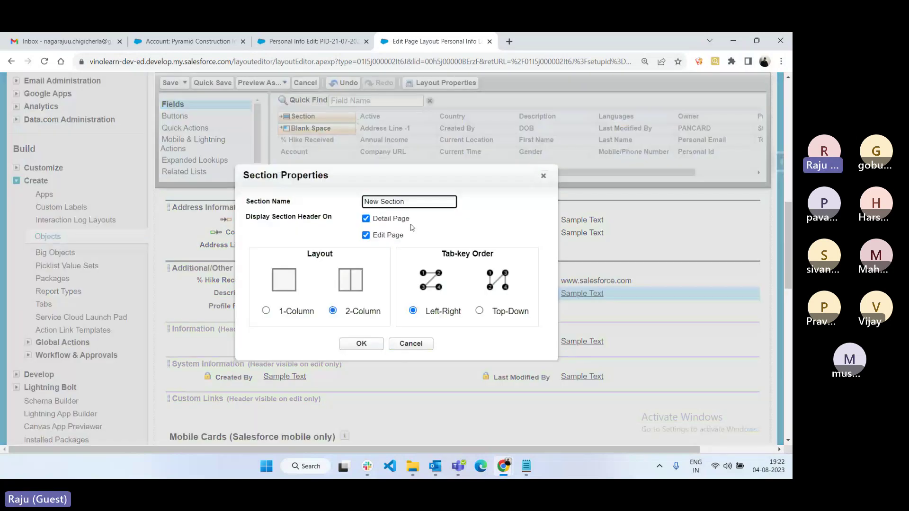
text(System Informaiton)
key(Return)
Move Created By and Last Modified By into the new section's left column and Owner into its right column, and save the layout
drag(234, 412, 234, 342)
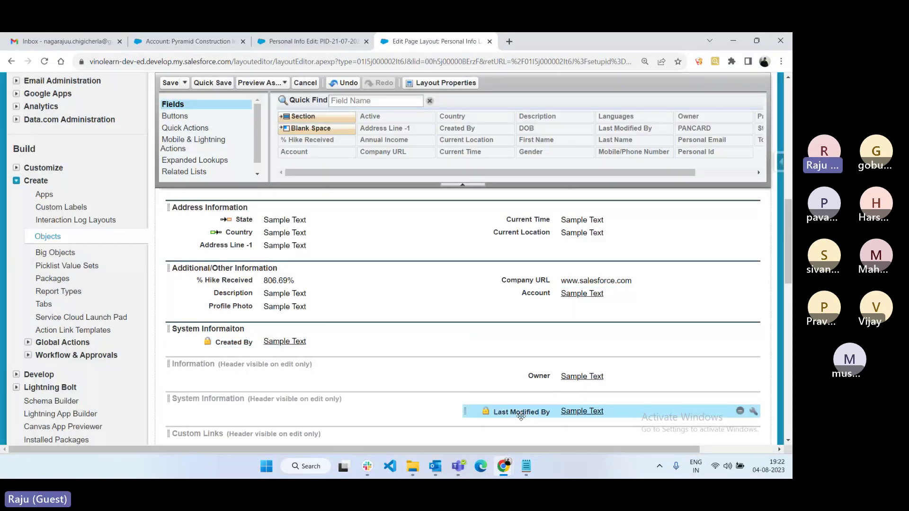
drag(521, 416, 339, 353)
drag(539, 390, 553, 341)
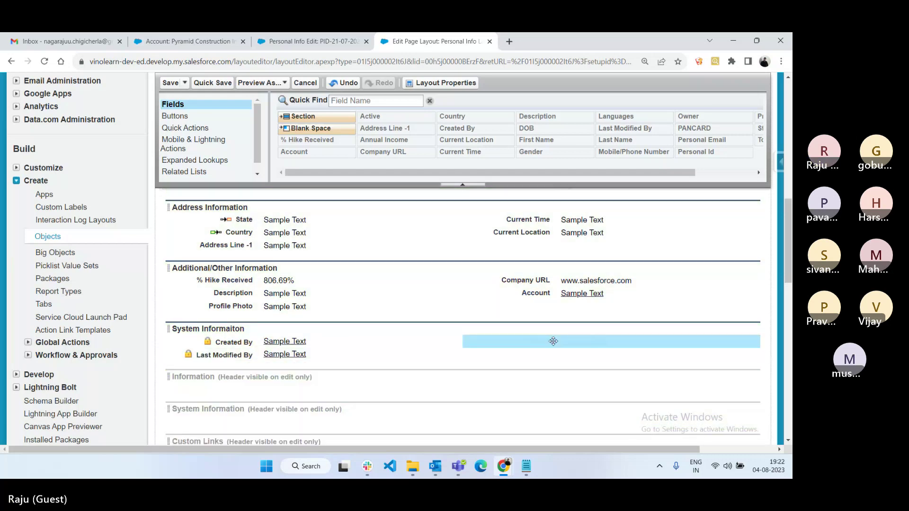
click(211, 83)
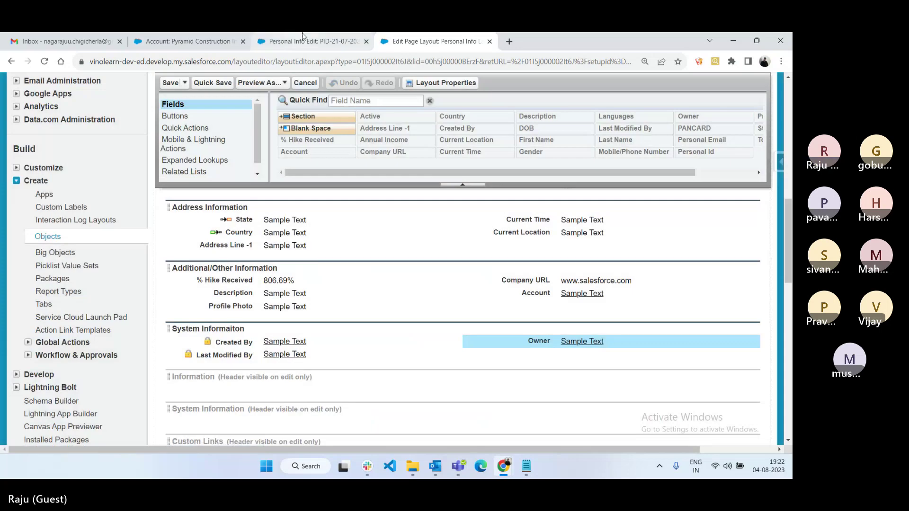
Reload the Personal Info record's edit page and examine all of its reorganized sections
click(303, 38)
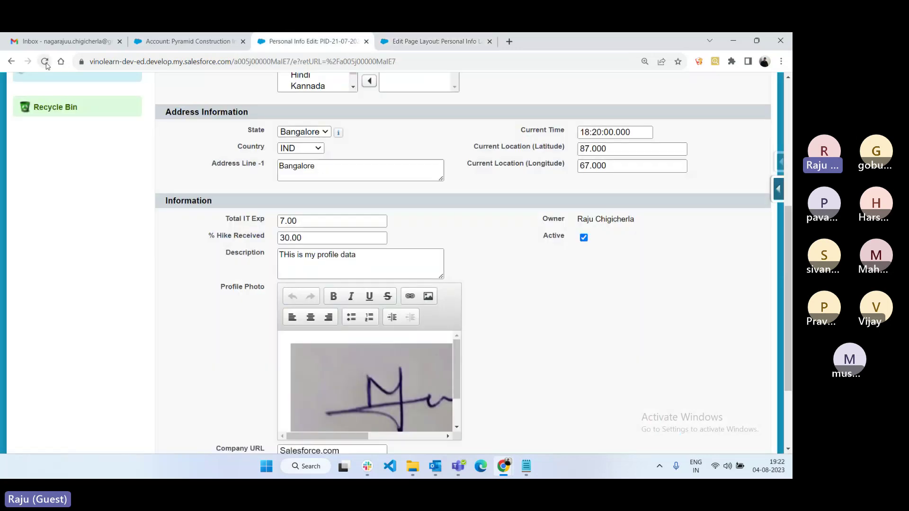
click(45, 61)
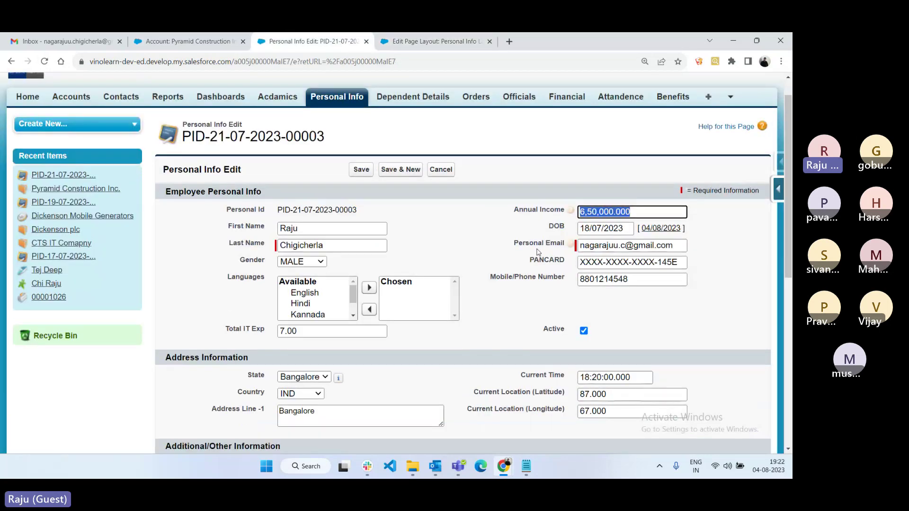
scroll(538, 251, down, 7)
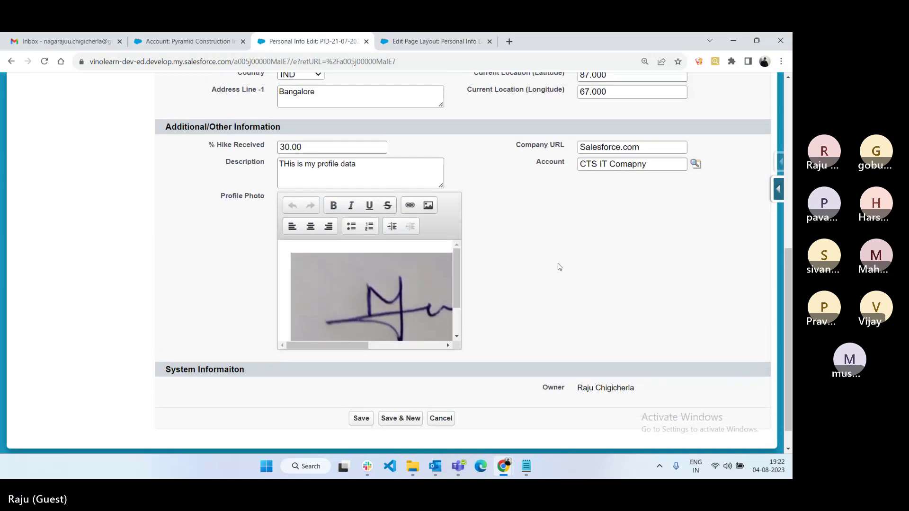
scroll(560, 268, up, 1)
scroll(560, 267, up, 7)
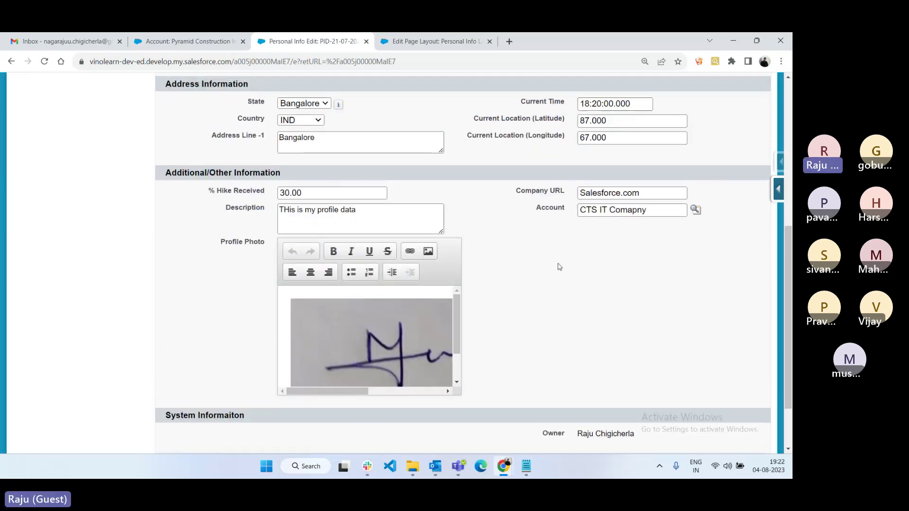
Cancel editing the record, examine the sections and related lists on its detail page, and return to the layout editor
click(441, 199)
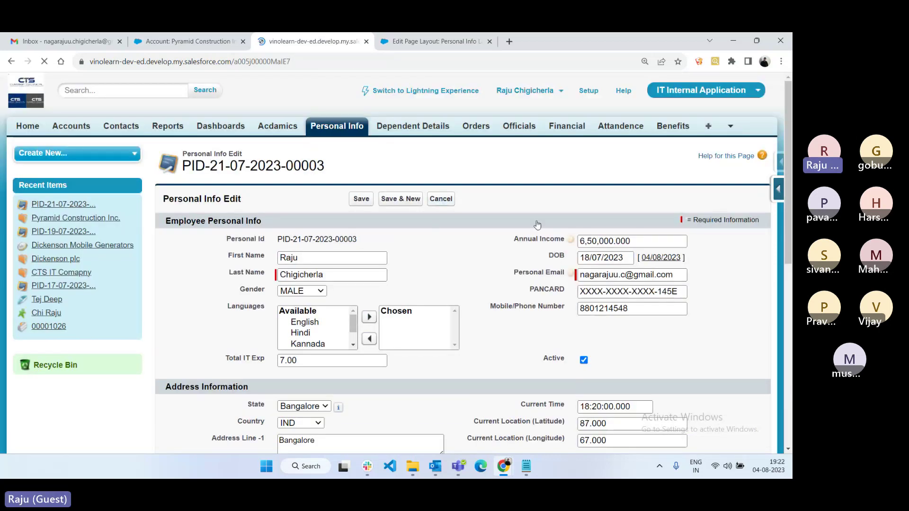
scroll(470, 374, down, 5)
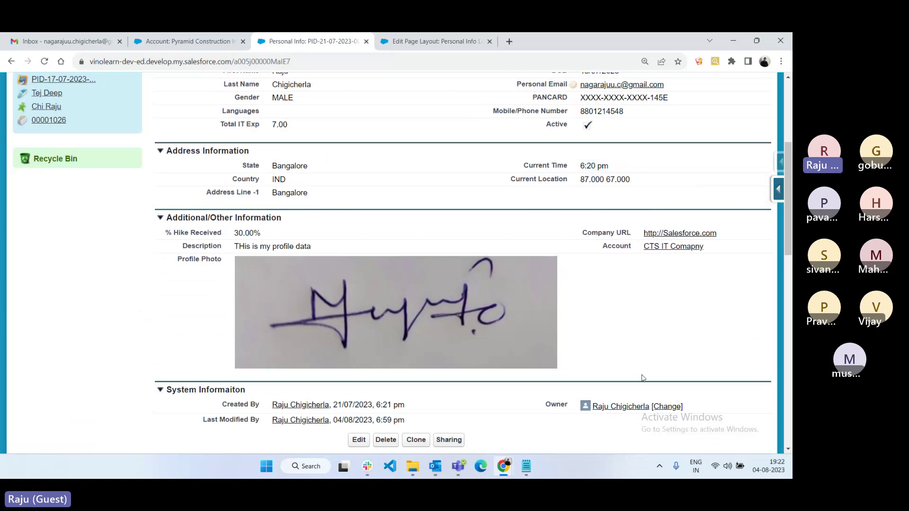
scroll(629, 306, down, 5)
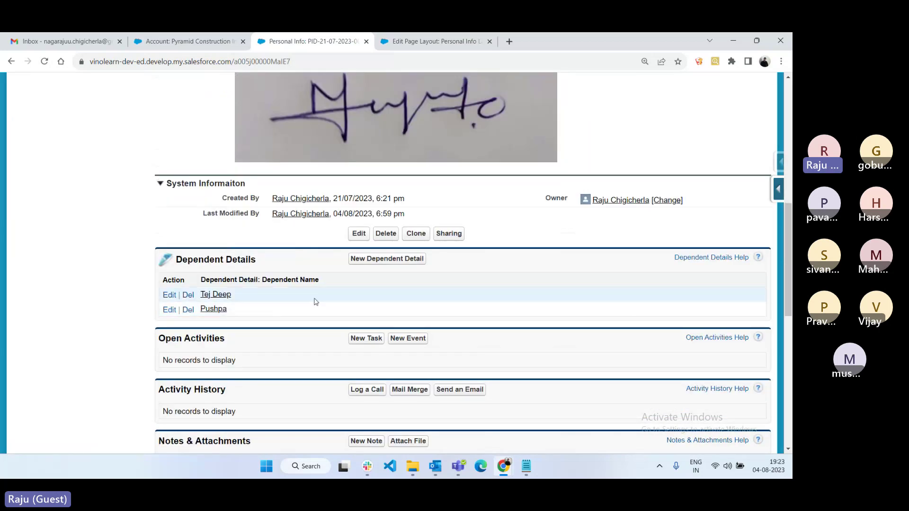
scroll(352, 354, up, 10)
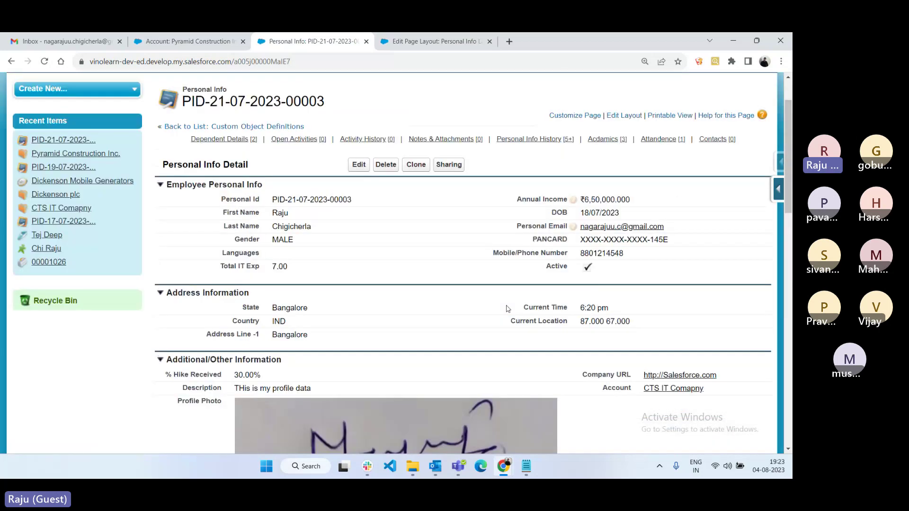
scroll(299, 239, down, 2)
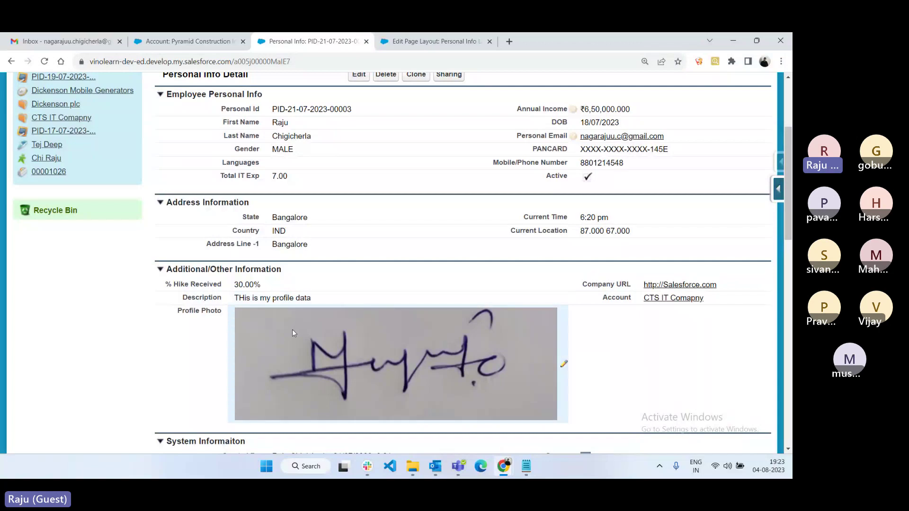
click(393, 37)
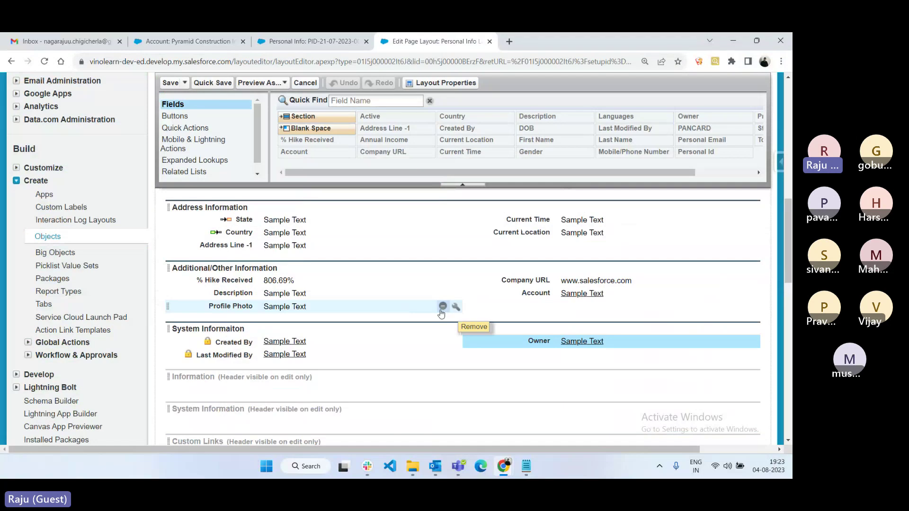
Remove Profile Photo from the Additional/Other Information section, save the layout, and check the Personal Info record
click(443, 307)
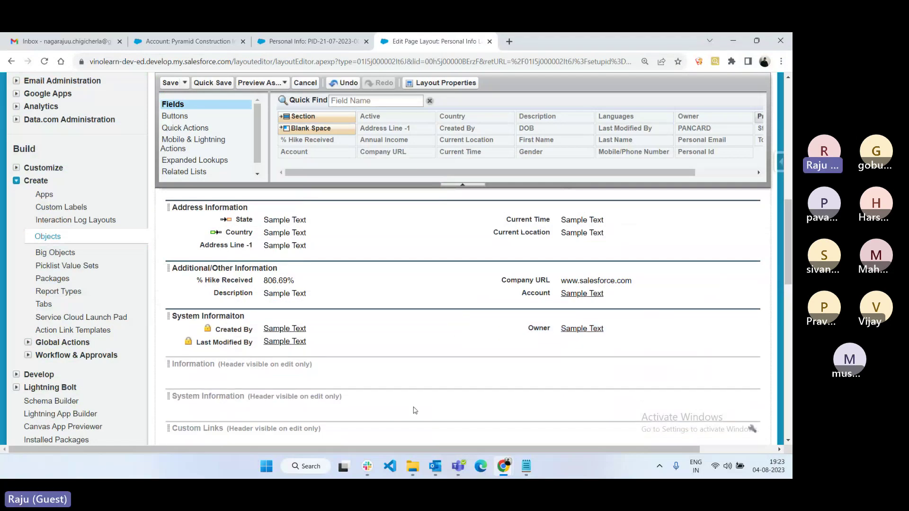
click(204, 83)
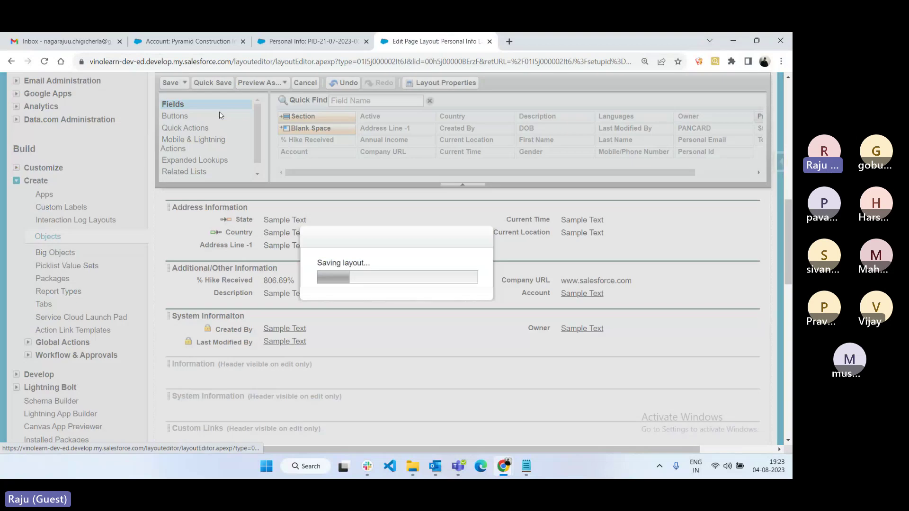
click(310, 41)
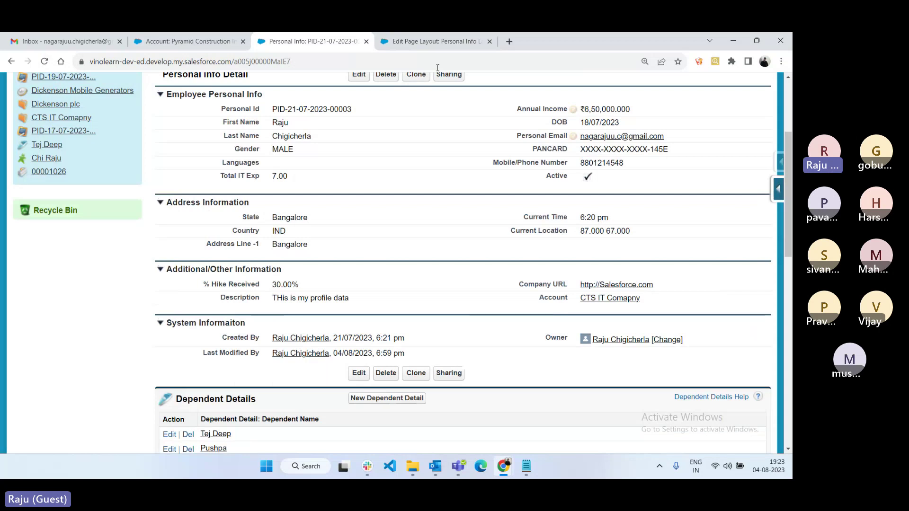
Locate the unused Profile Photo field in the layout editor's field palette and compare with the record's detail page
click(432, 42)
drag(474, 172, 533, 172)
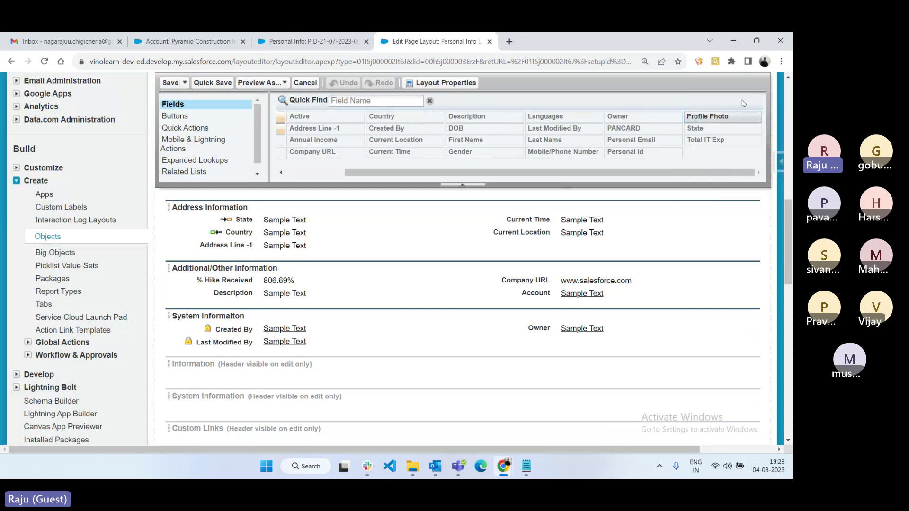
drag(719, 116, 684, 136)
click(317, 39)
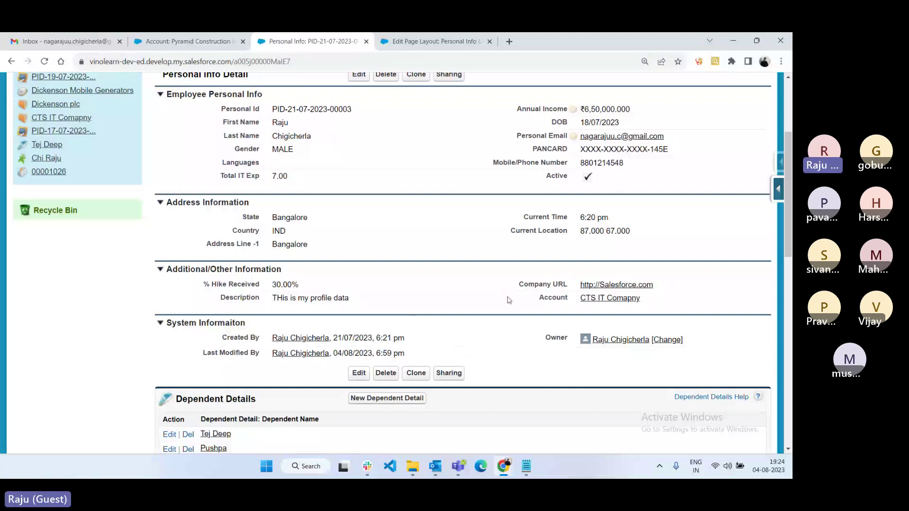
click(412, 42)
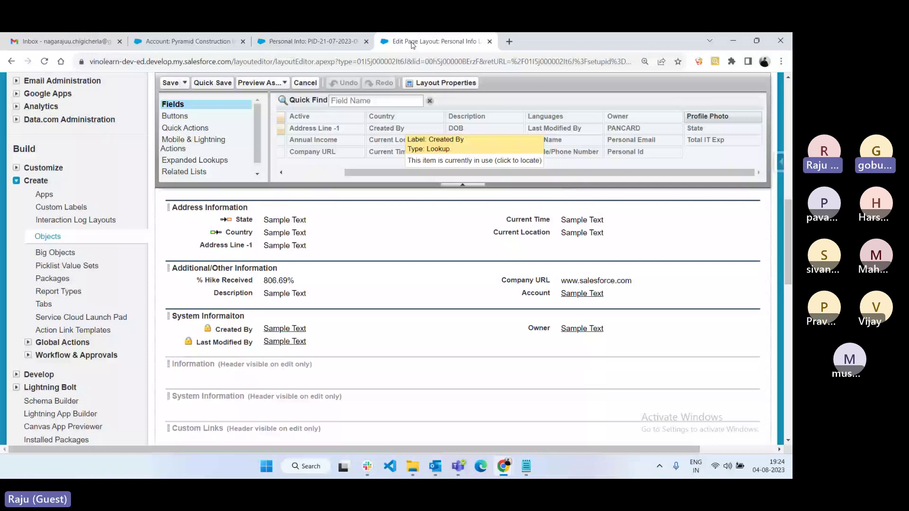
Try moving Personal Email into the Address Information section, and return it below DOB in Employee Personal Info
scroll(371, 264, up, 2)
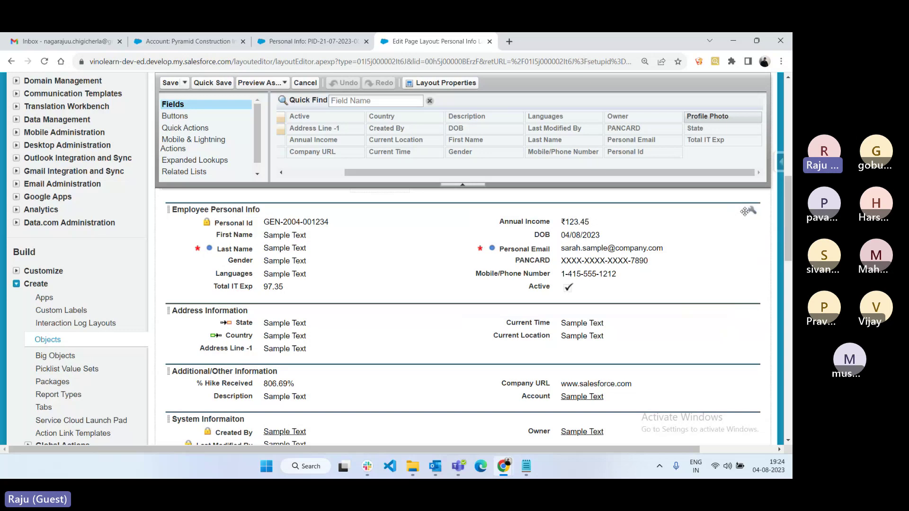
drag(611, 248, 674, 321)
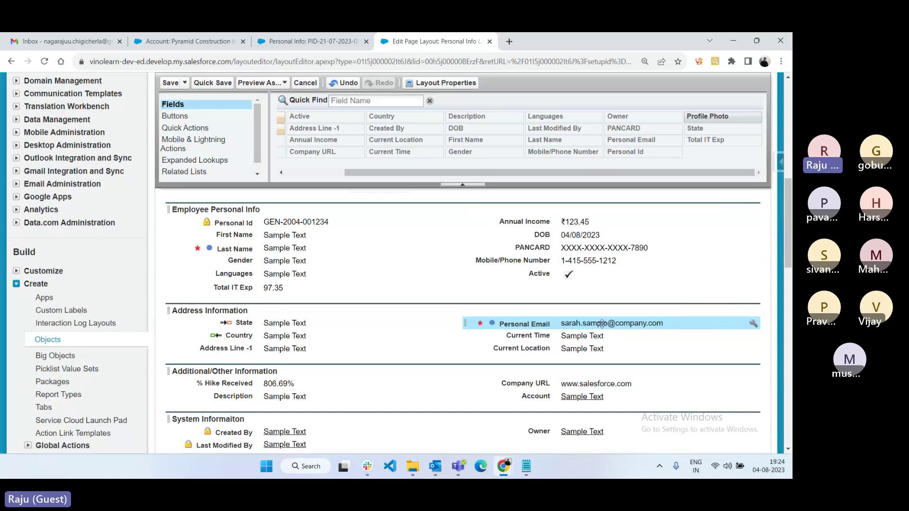
mouse_move(601, 324)
mouse_down()
mouse_move(596, 254)
mouse_move(485, 247)
mouse_up()
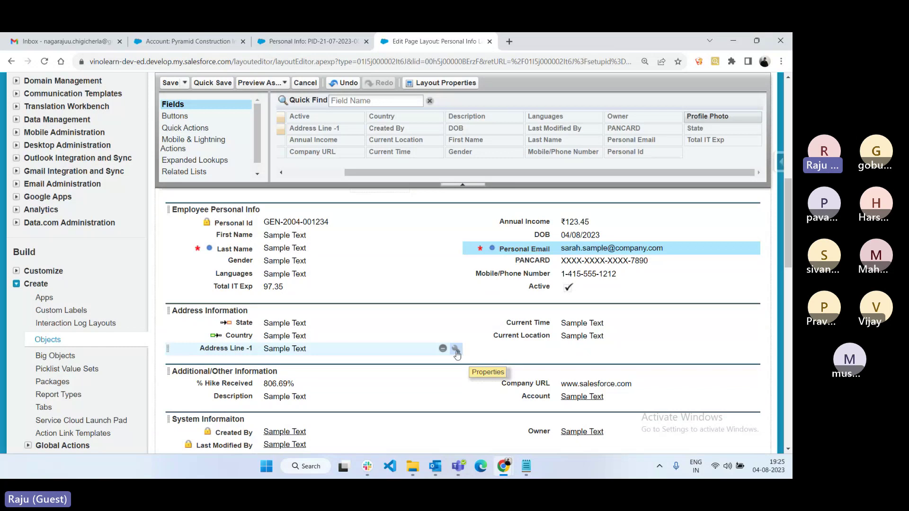
Make the Address Line -1 field required on the page layout
click(456, 350)
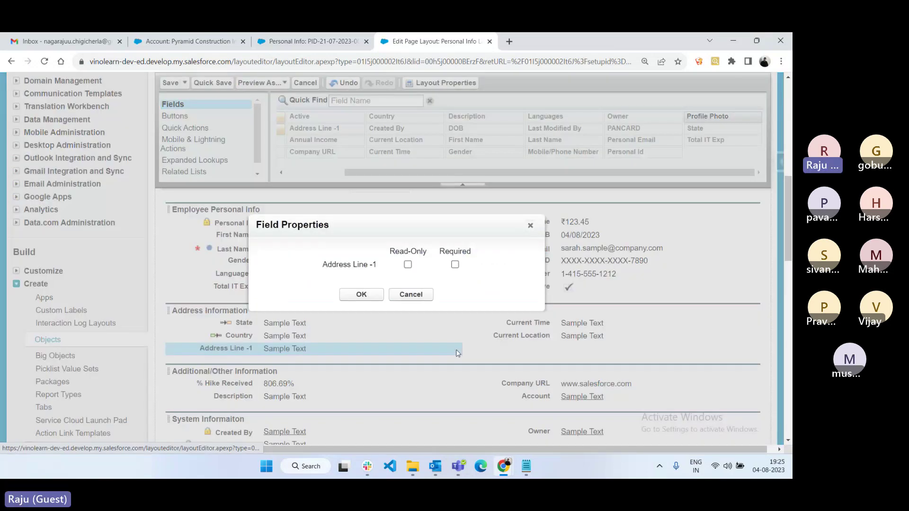
click(455, 265)
click(361, 295)
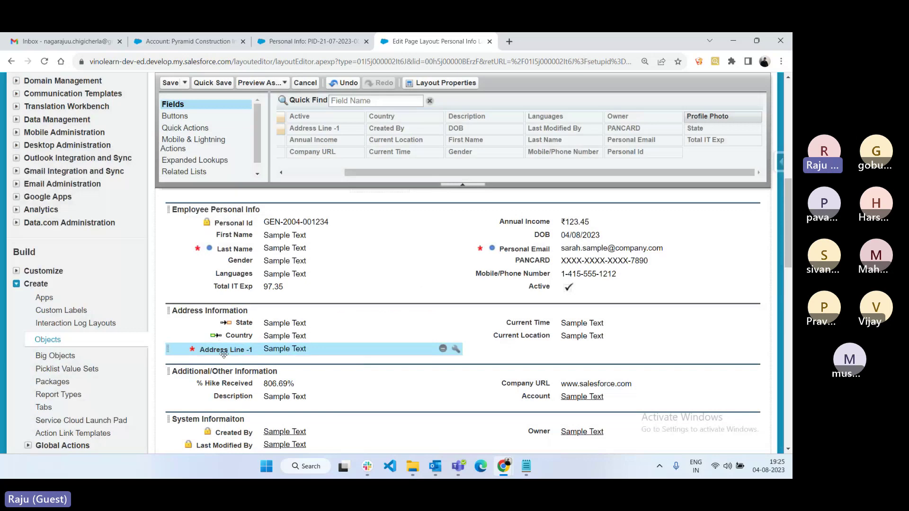
Switch to the Page layouts notes in Notepad and review the points under Fields
mouse_move(740, 318)
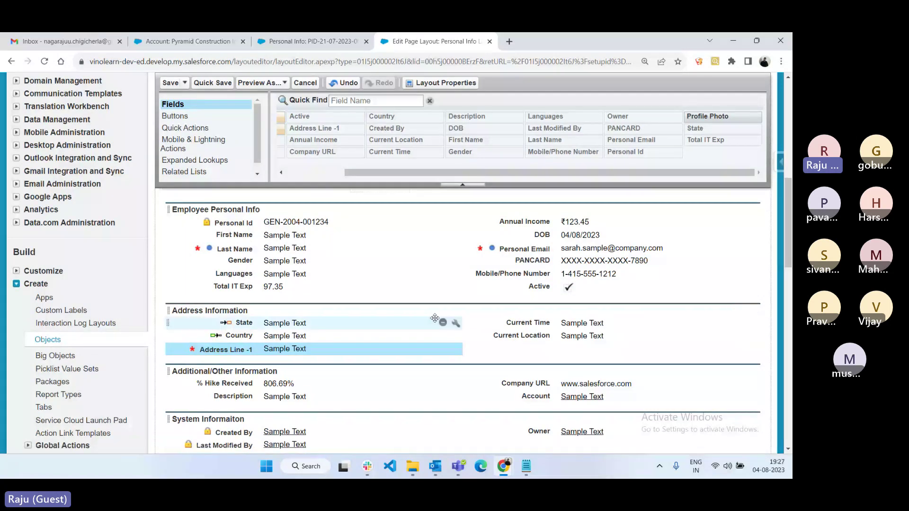
scroll(435, 318, down, 1)
scroll(435, 317, up, 1)
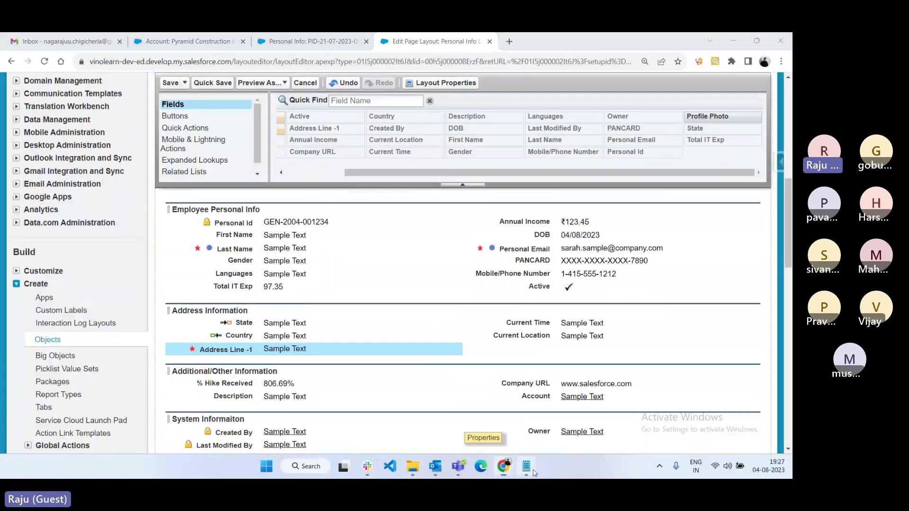
key(alt+Tab)
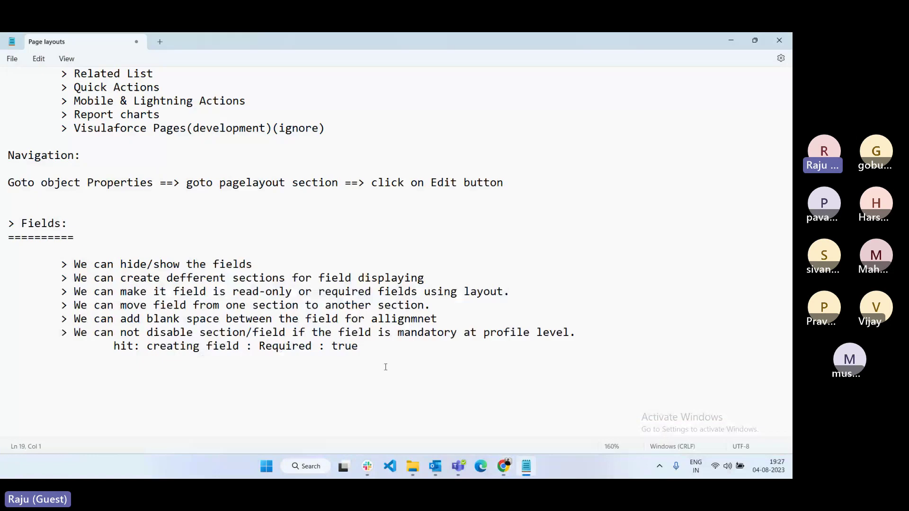
drag(385, 367, 8, 222)
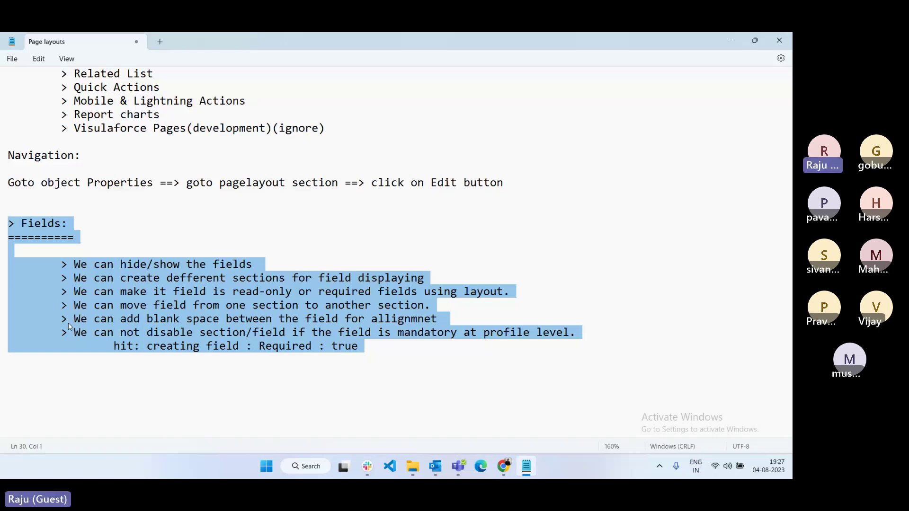
scroll(68, 323, down, 1)
drag(88, 213, 64, 350)
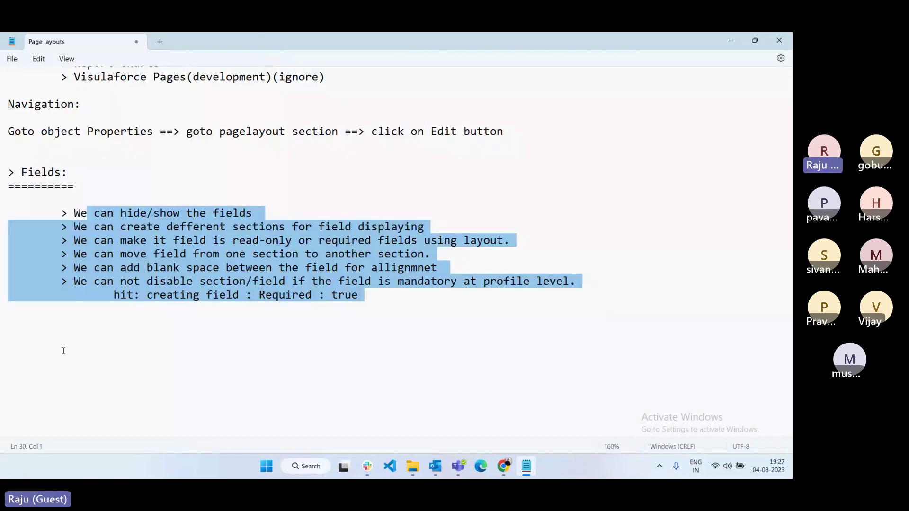
Add a "> Buttons:" heading underlined with equals signs below the Fields notes
click(64, 352)
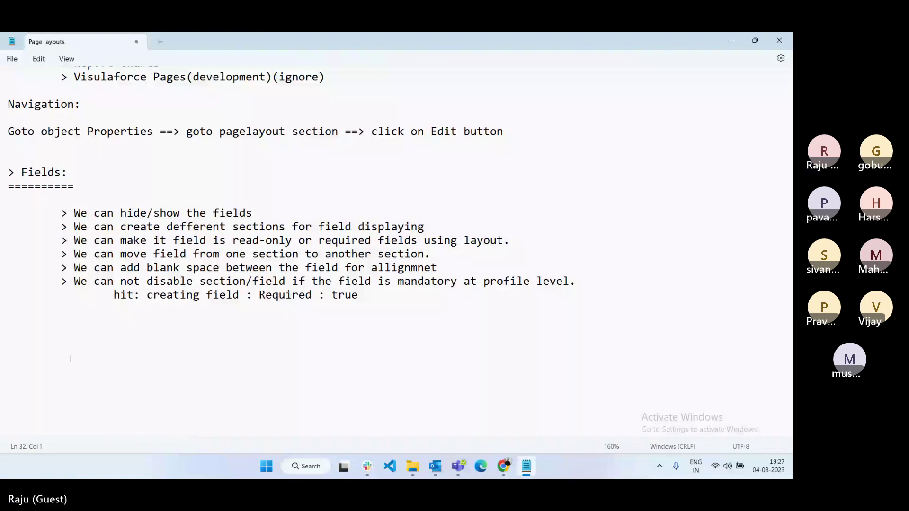
text(> Buttons:)
key(Return)
text(=)
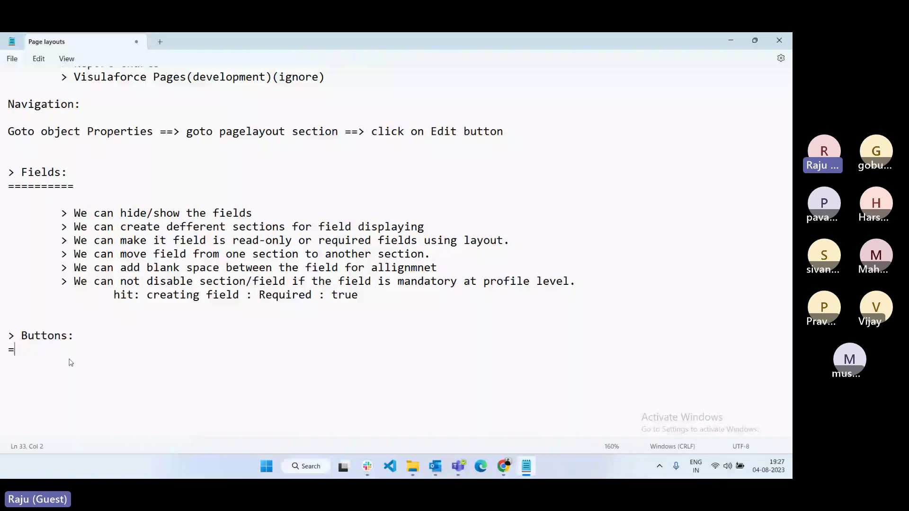
text(========)
key(Return)
key(Return)
key(Tab)
Add the indented points "> We can hide or show the buttons" and "> These buttons are visible only for classic not for lightning"
text(> We can hide or show the but)
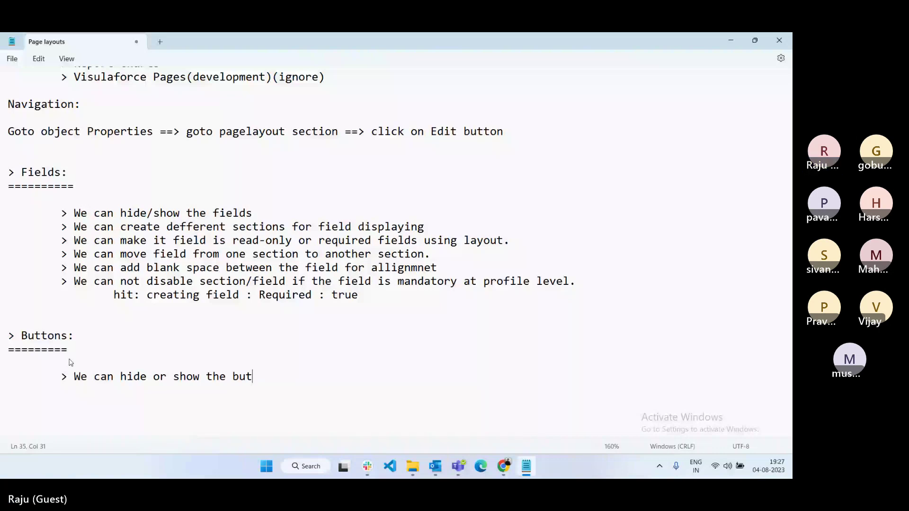
text(tons)
key(Return)
key(Tab)
text(> T)
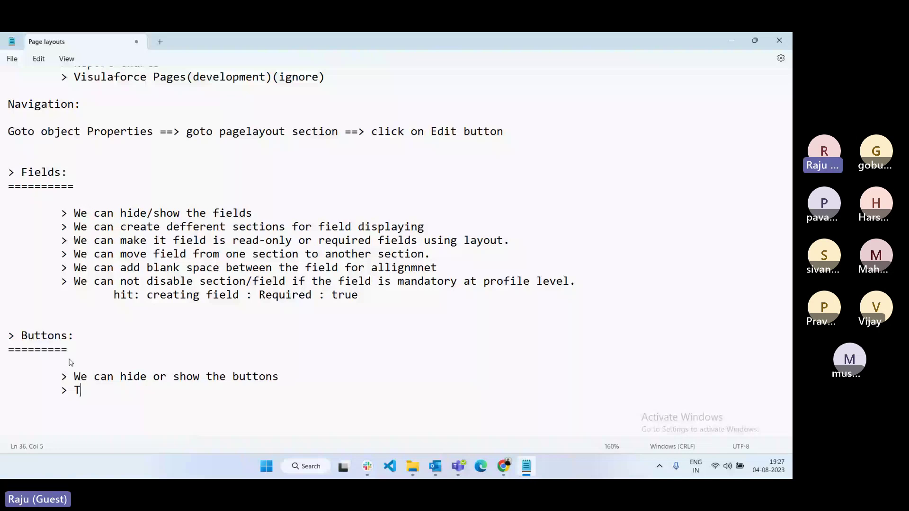
text(hese buttons are visible only for classic not fo)
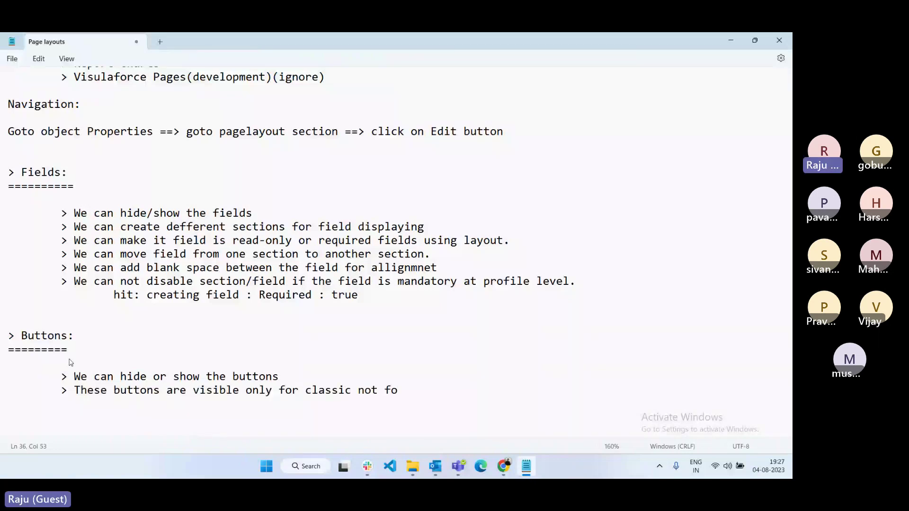
text(r lightning)
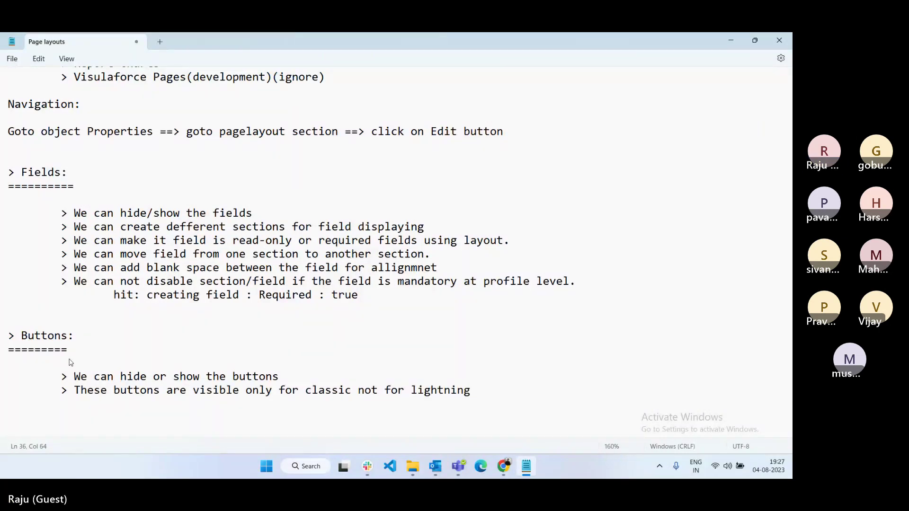
key(Return)
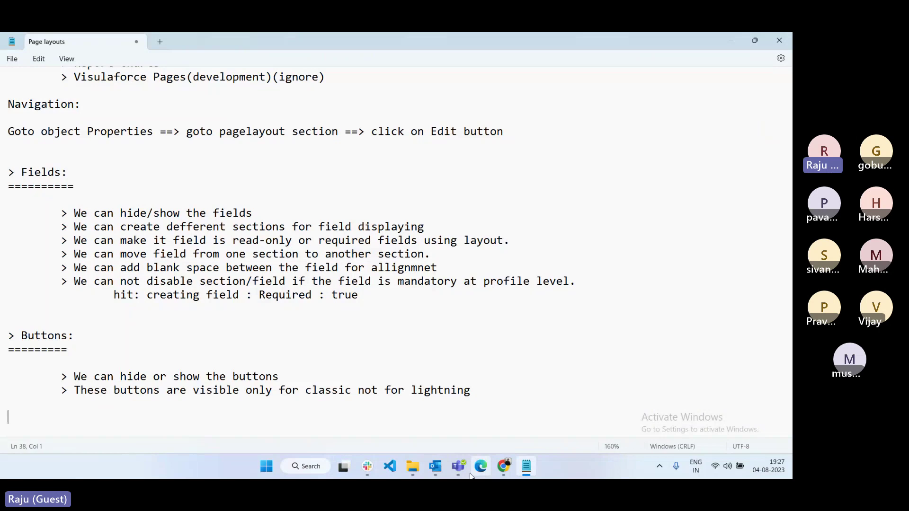
Switch to the Personal Info record in Chrome, open and cancel its edit page, and examine the detail page's buttons
click(504, 466)
click(440, 419)
key(ctrl+shift+Tab)
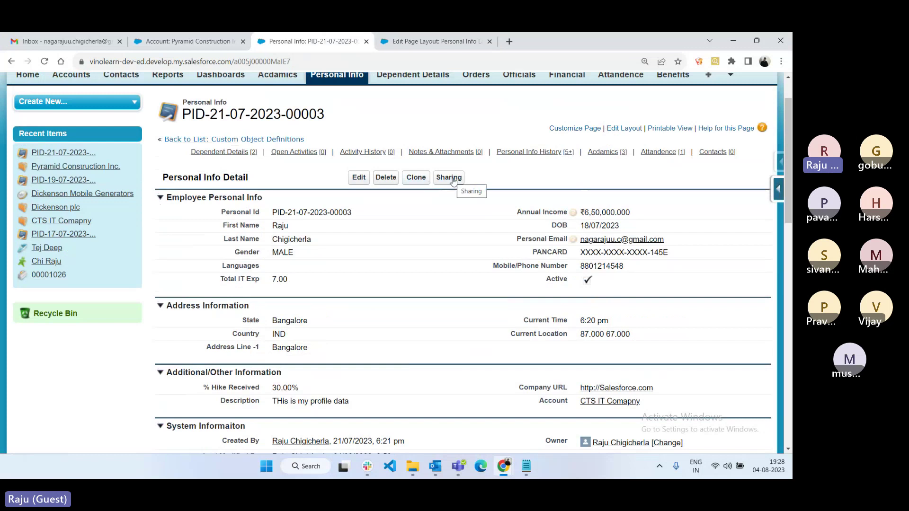
click(356, 177)
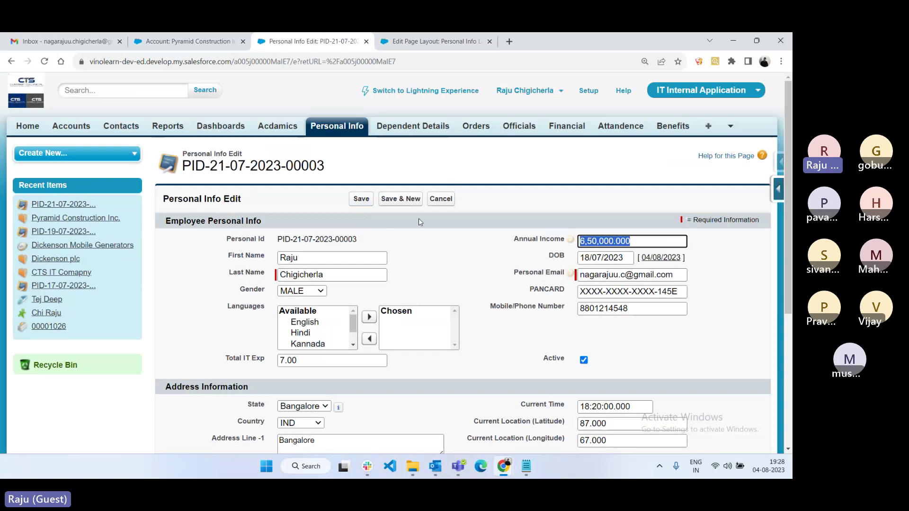
click(452, 203)
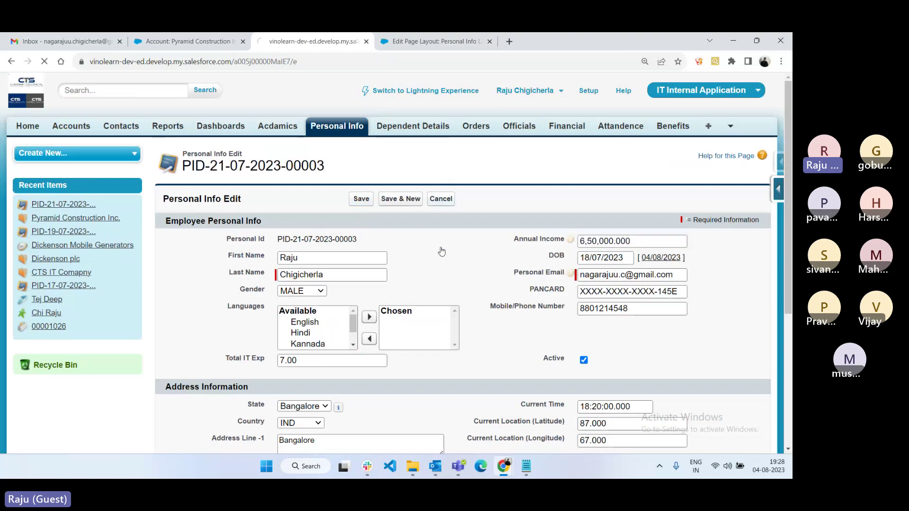
scroll(441, 251, down, 2)
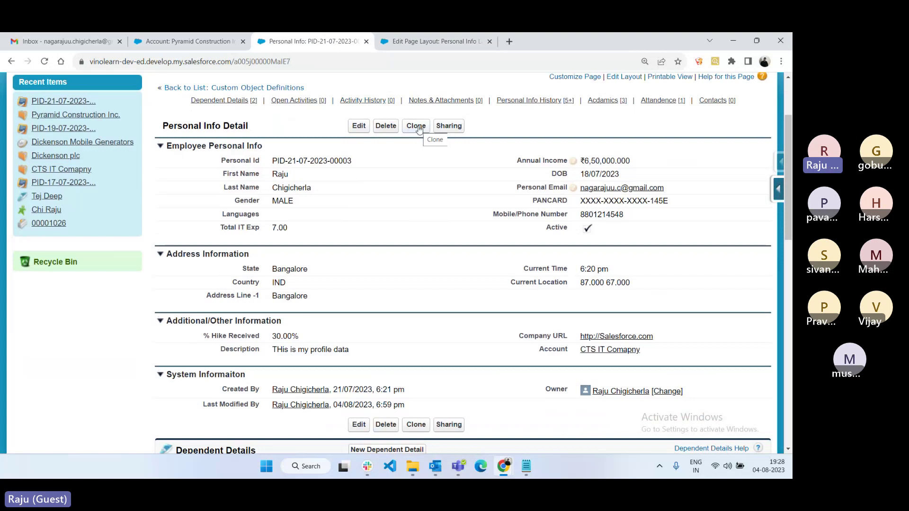
Remove the Clone button from the standard buttons of Personal Info Detail in the page layout and save the layout
click(431, 42)
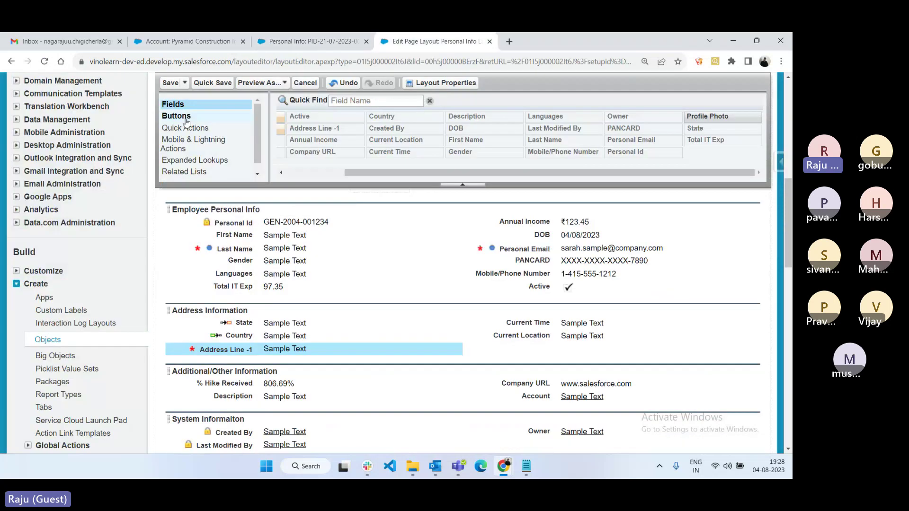
click(185, 120)
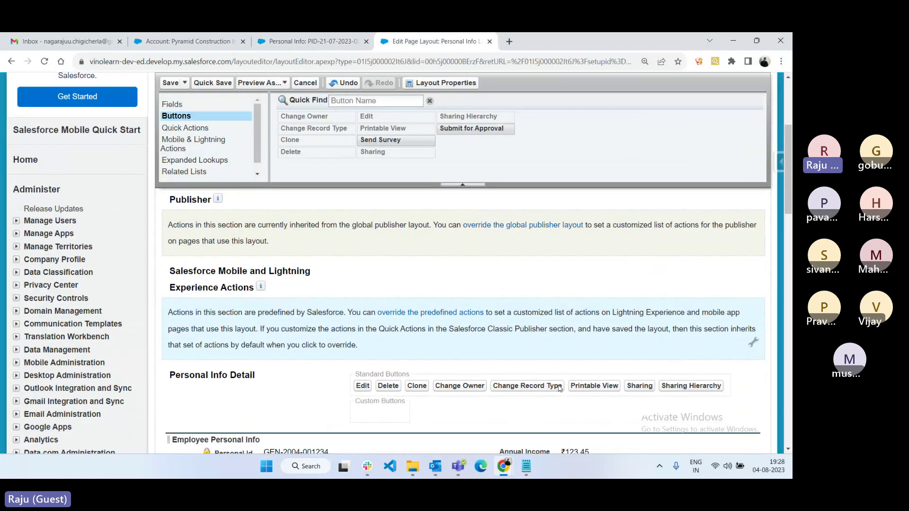
scroll(423, 363, down, 1)
drag(424, 363, 474, 161)
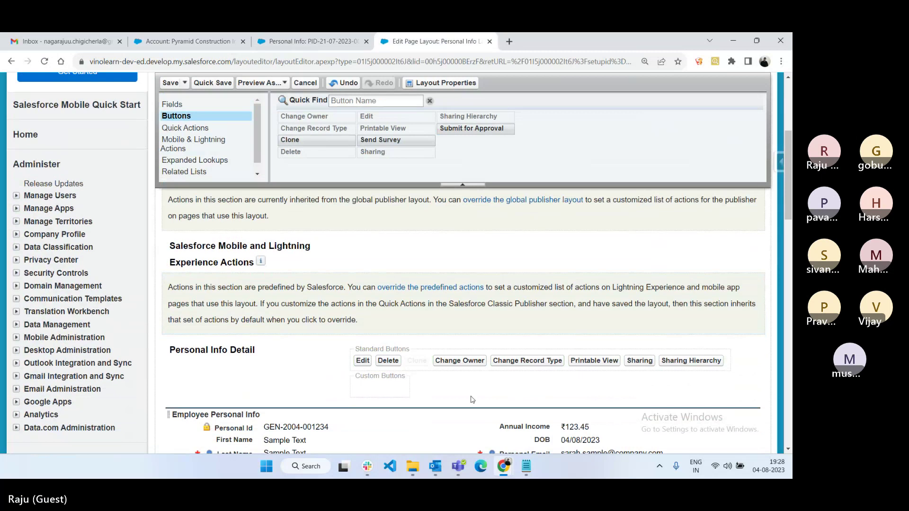
click(170, 83)
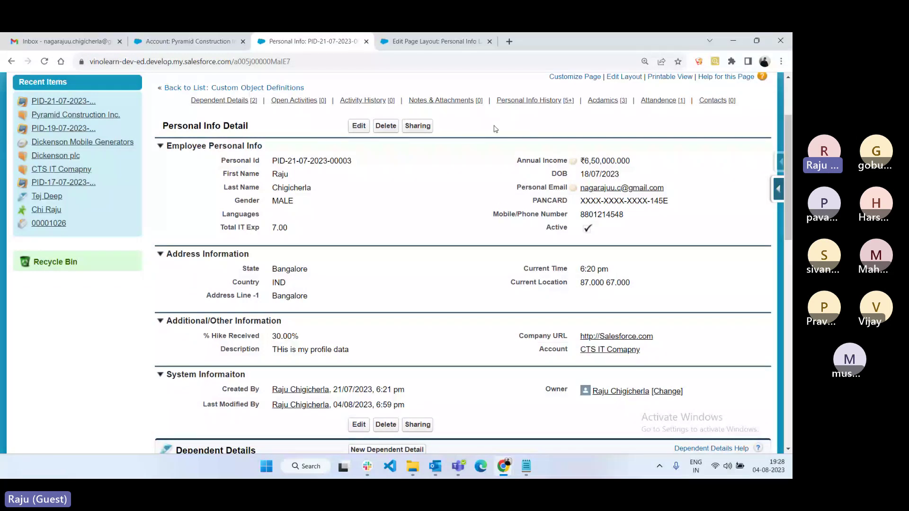
Return to the layout editor and examine the remaining standard buttons in Personal Info Detail
click(406, 41)
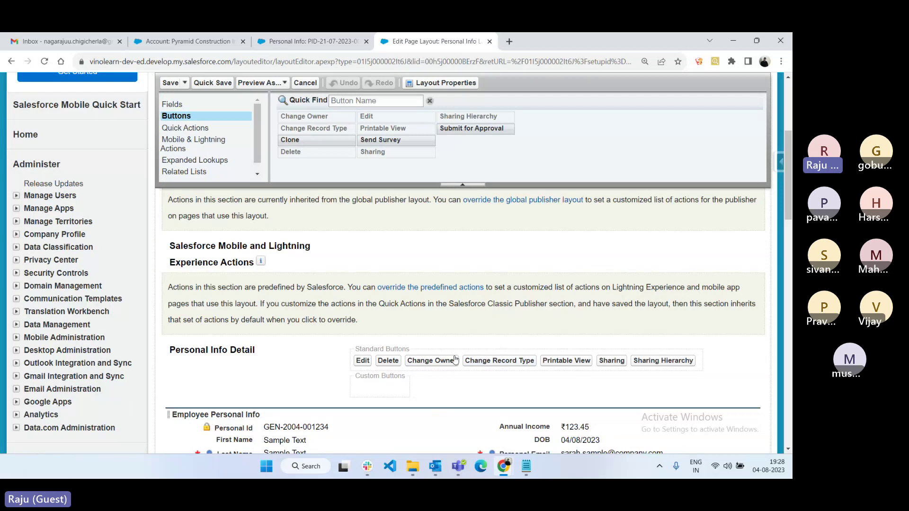
scroll(456, 359, down, 1)
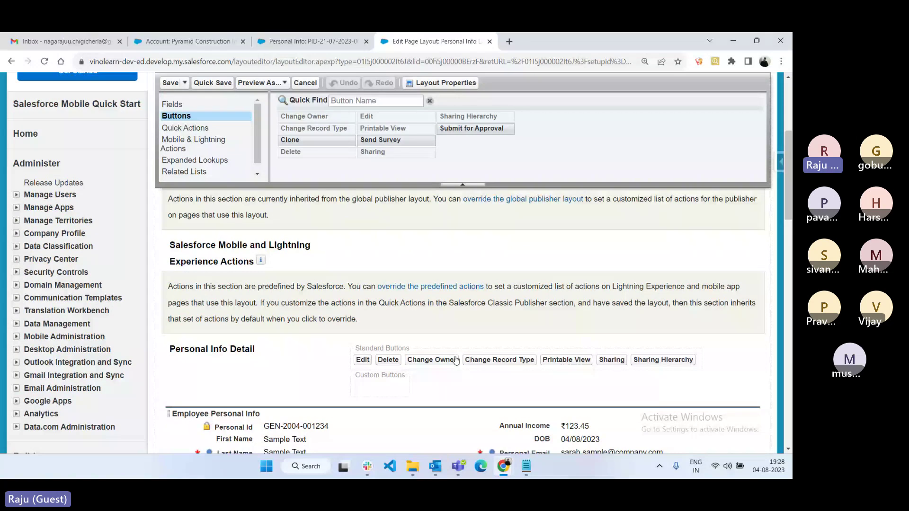
scroll(455, 360, down, 2)
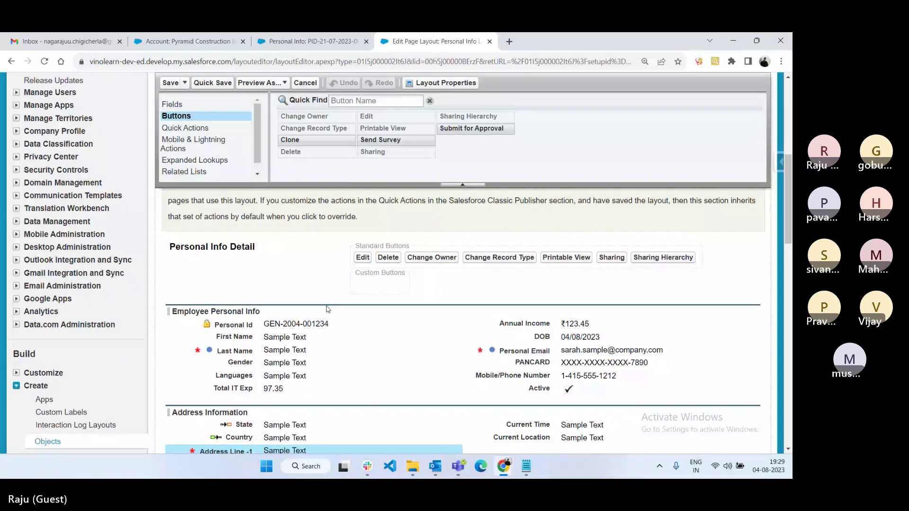
Switch to the Page layouts notes in Notepad and add an underlined "> Quick Actions:" heading with blank lines below it
key(alt+Tab)
text(Quic)
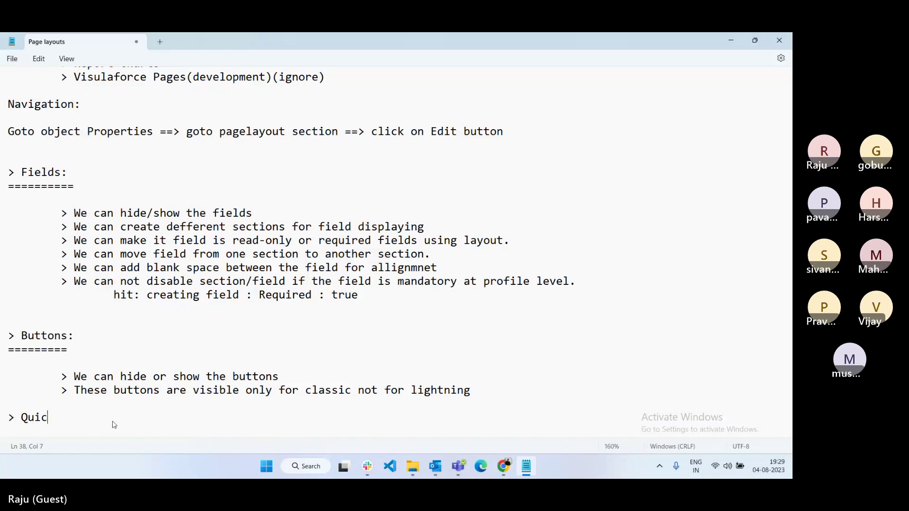
text(k Actions:)
key(Return)
text(===============)
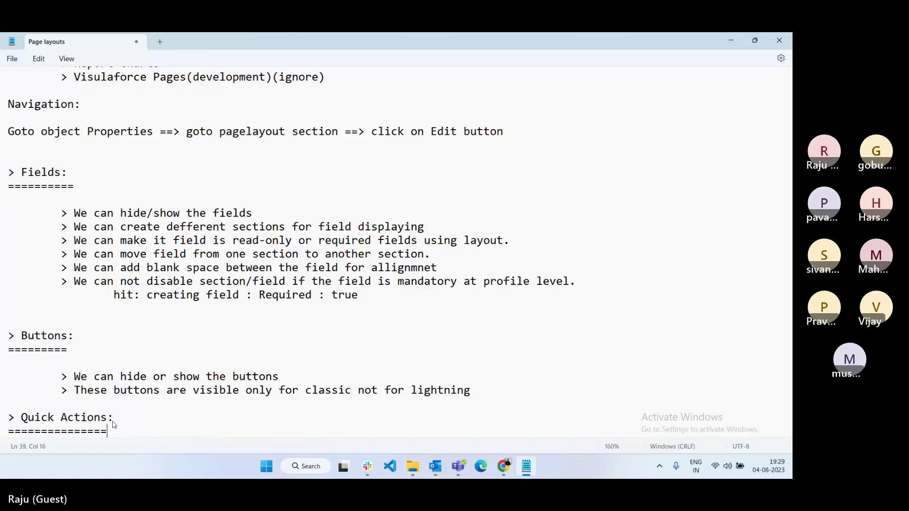
key(Return)
key(Return)
key(Return)
key(Return)
key(Return)
key(Return)
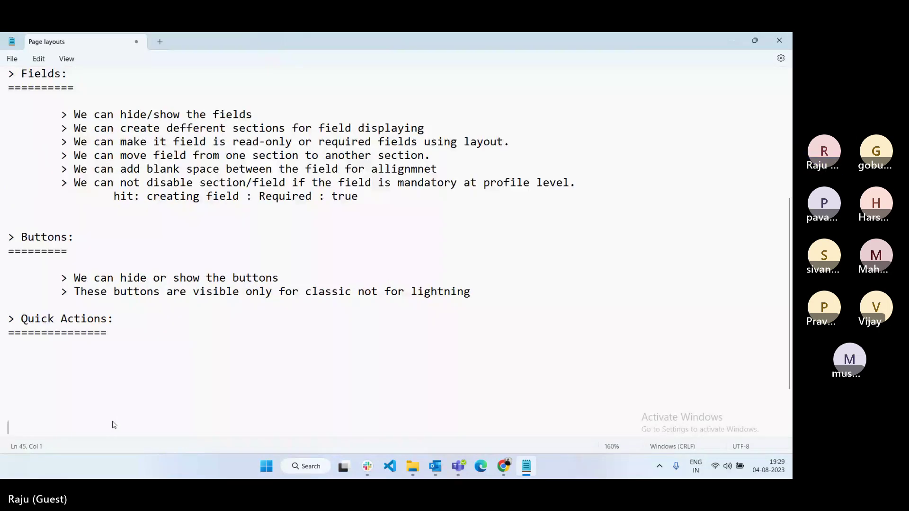
key(Return)
key(Return)
key(Return)
key(Return)
key(Return)
key(Return)
key(Return)
key(Return)
key(Return)
key(Return)
key(Return)
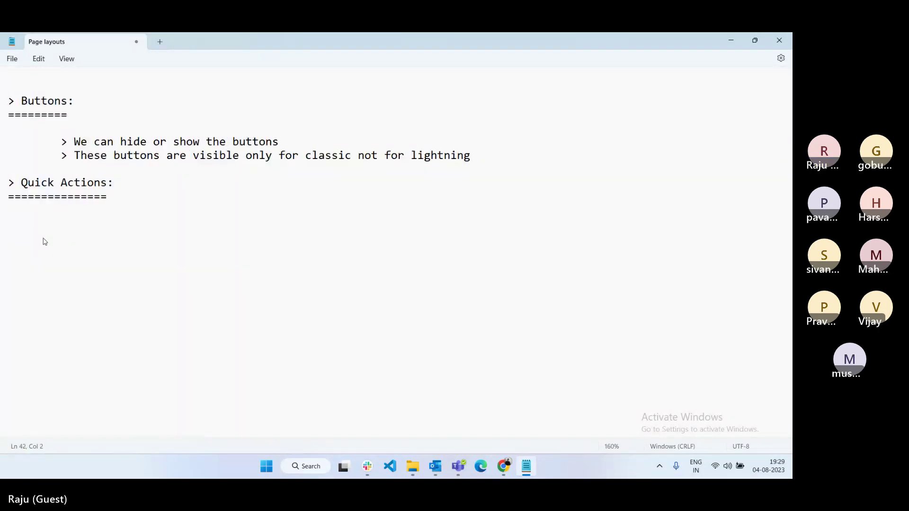
Add the indented points "> These Quick Actions are avaliable only for classic" and "> we can hide or show the Actions" under Quick Actions
click(44, 239)
key(Tab)
text(> )
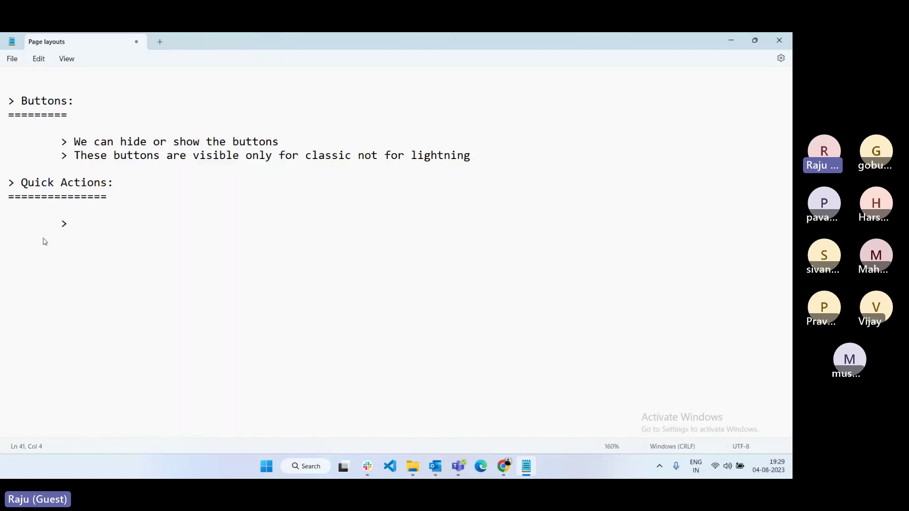
text(Thes)
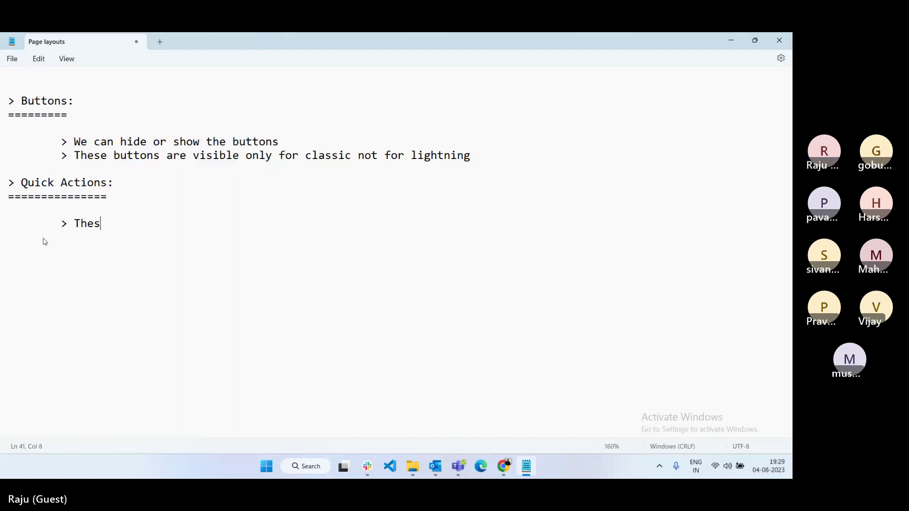
text(e Quick Actions are av)
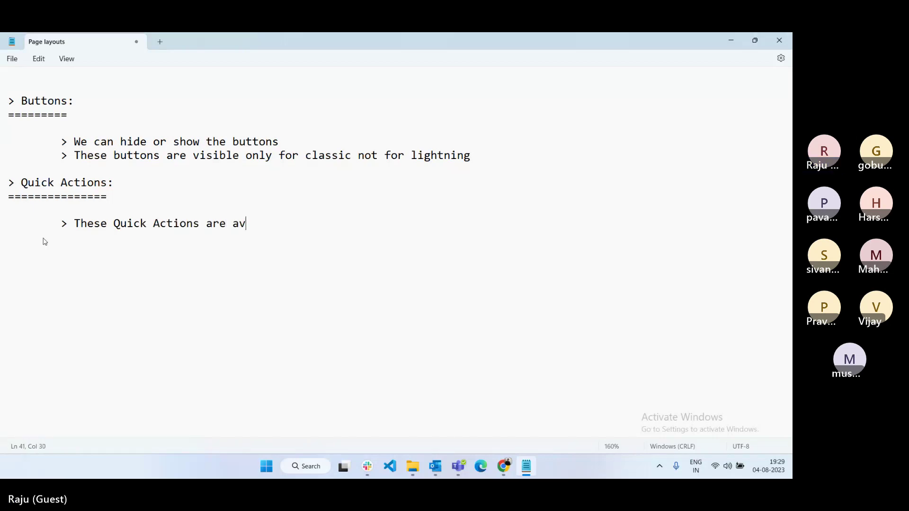
text(ale)
key(BackSpace)
text(iable only )
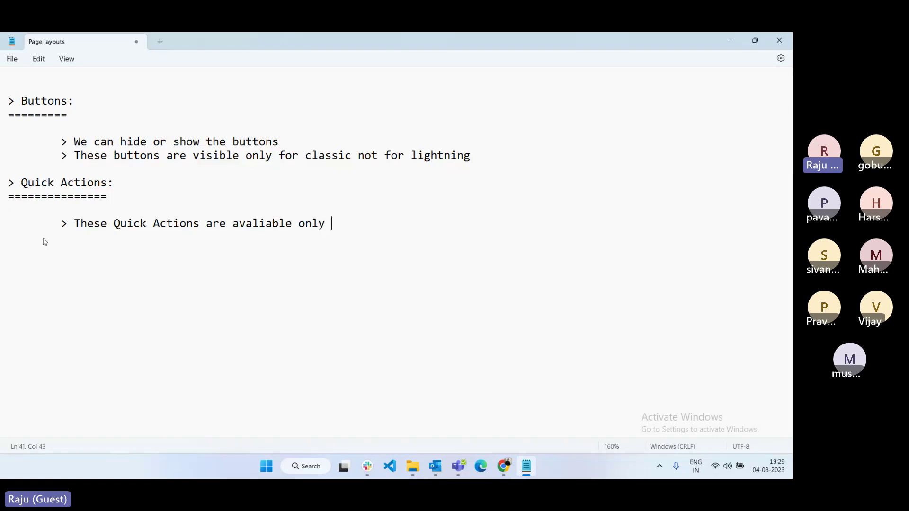
text(for classi)
text(c)
key(Return)
key(Tab)
text(> W)
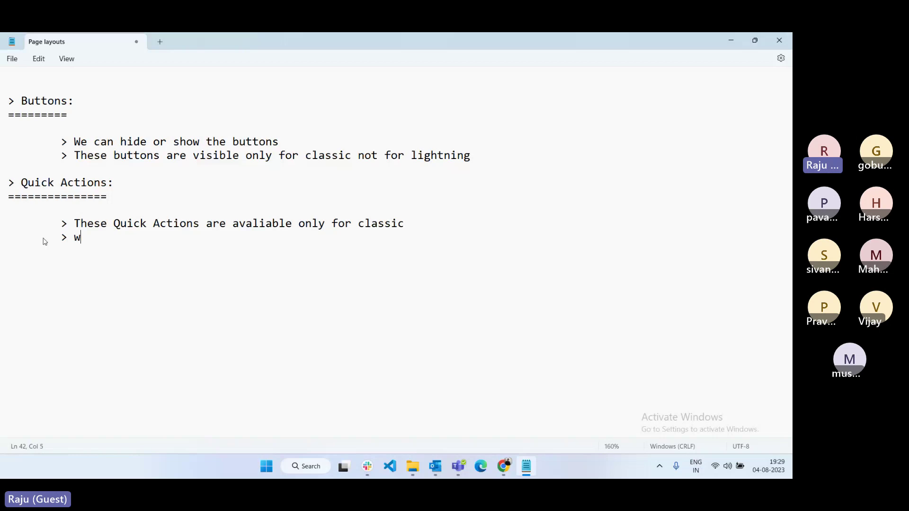
text(e can hide or sh)
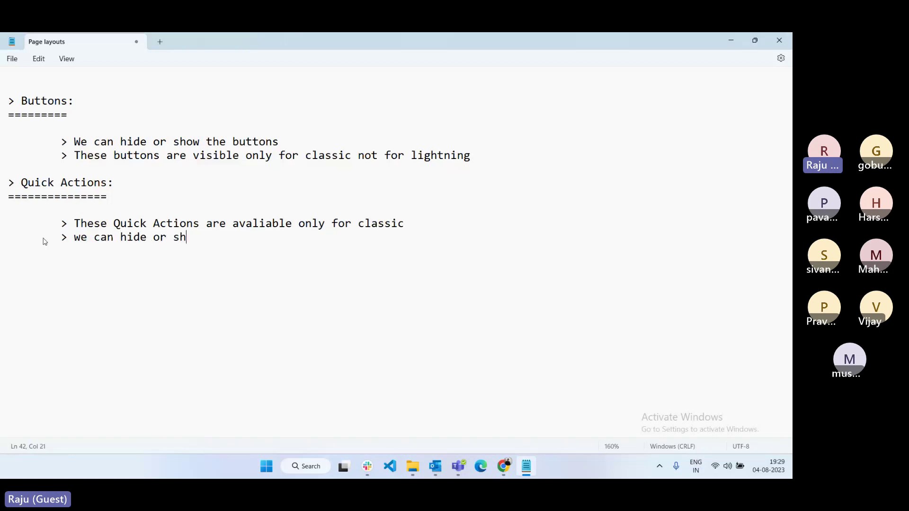
text(ow the Actions)
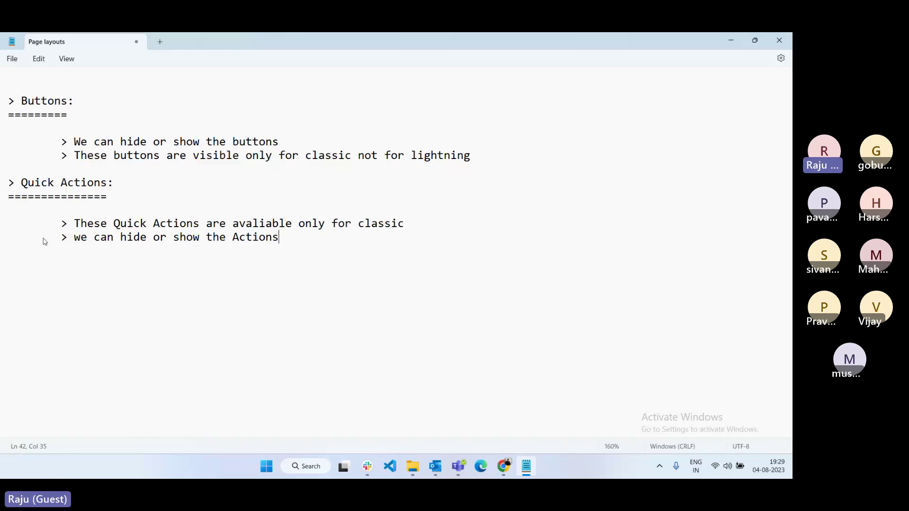
Add a third indented point under Quick Actions, starting "> These actions are visible in Feed"
key(Return)
key(Tab)
text(> These actions are visi)
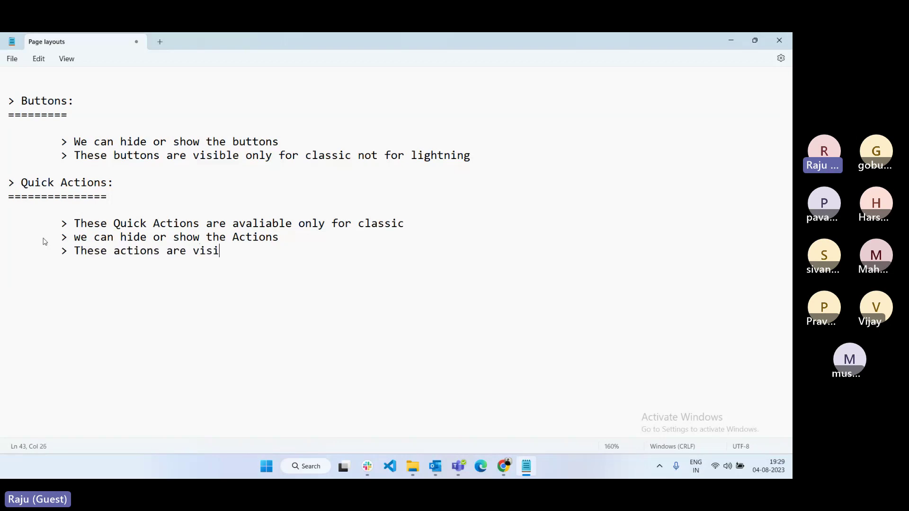
text(ble in Feed)
text(objec)
key(BackSpace)
key(BackSpace)
key(BackSpace)
key(BackSpace)
key(BackSpace)
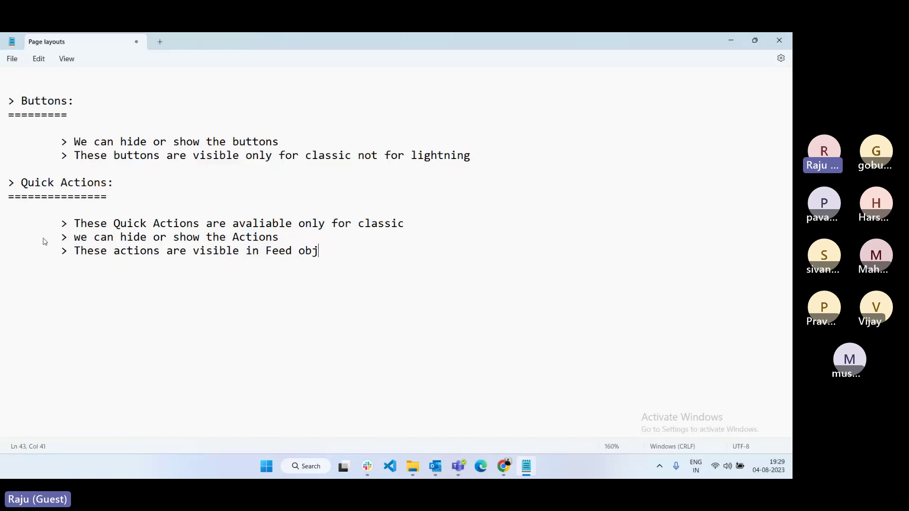
text(layout)
key(BackSpace)
key(BackSpace)
key(BackSpace)
key(BackSpace)
key(BackSpace)
key(BackSpace)
Switch to Chrome, view the Pyramid Construction Inc. account's feed, and find and open Feed Tracking in Salesforce Setup
key(alt+Tab)
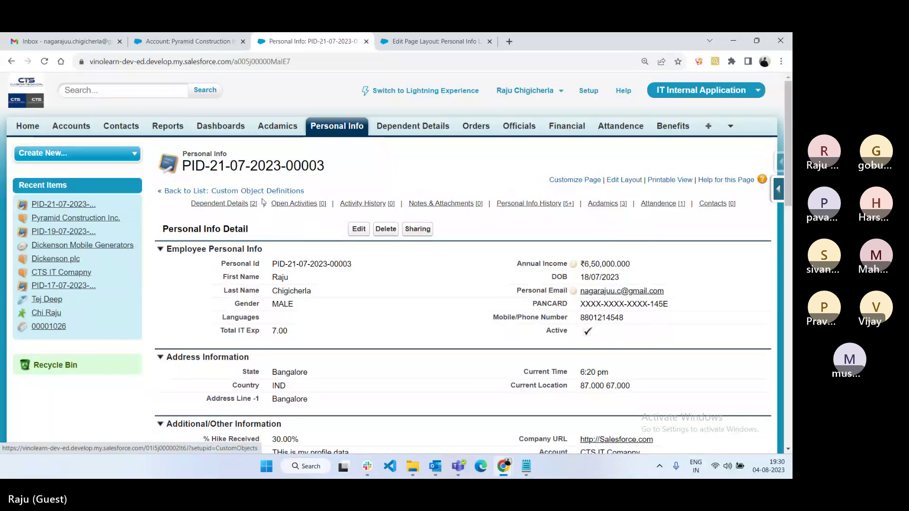
click(162, 45)
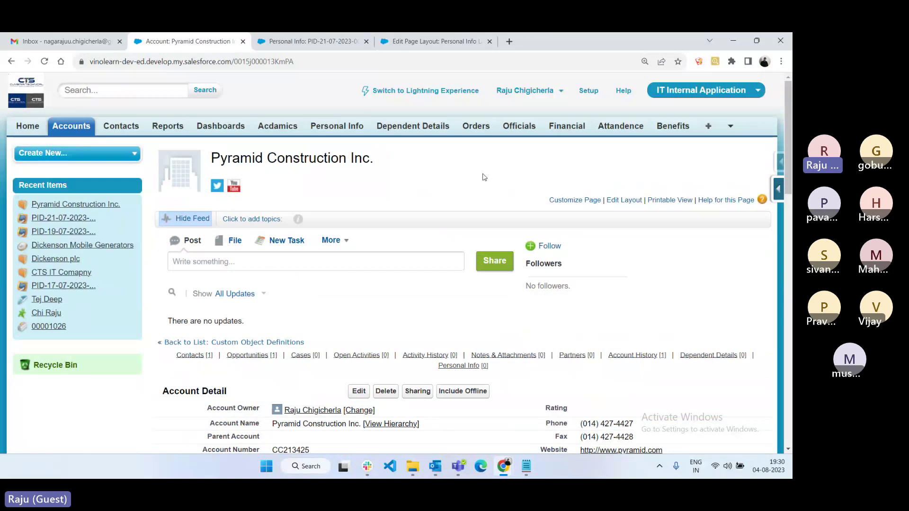
click(72, 245)
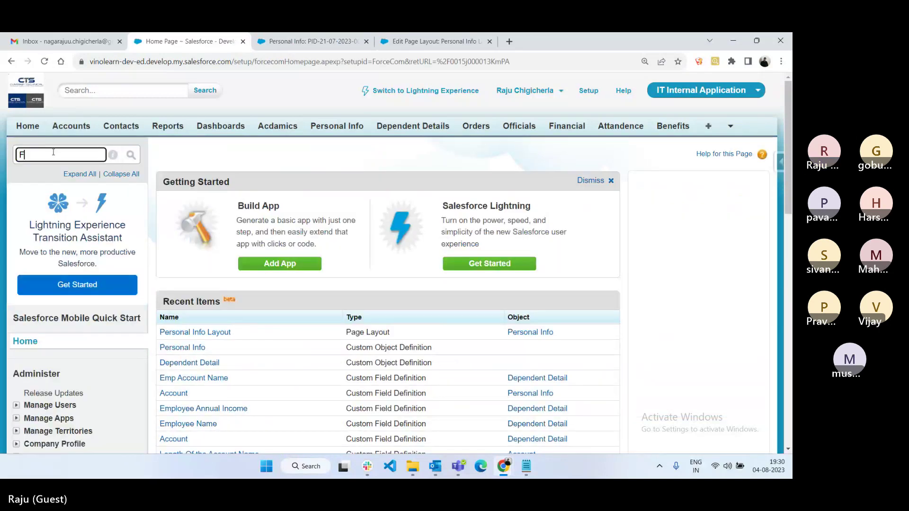
text(Feed)
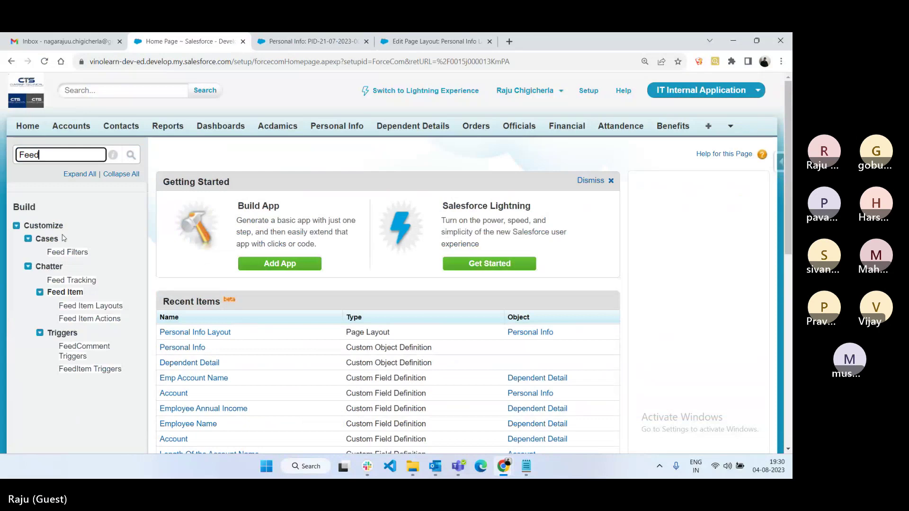
click(80, 283)
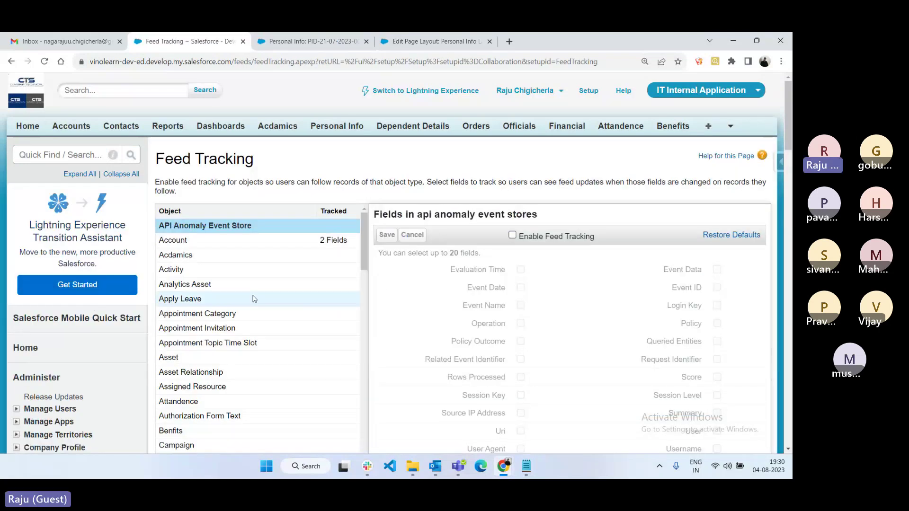
Select the Personal Info object in Feed Tracking, compare it with its record page, and enable feed tracking for it
scroll(251, 294, down, 10)
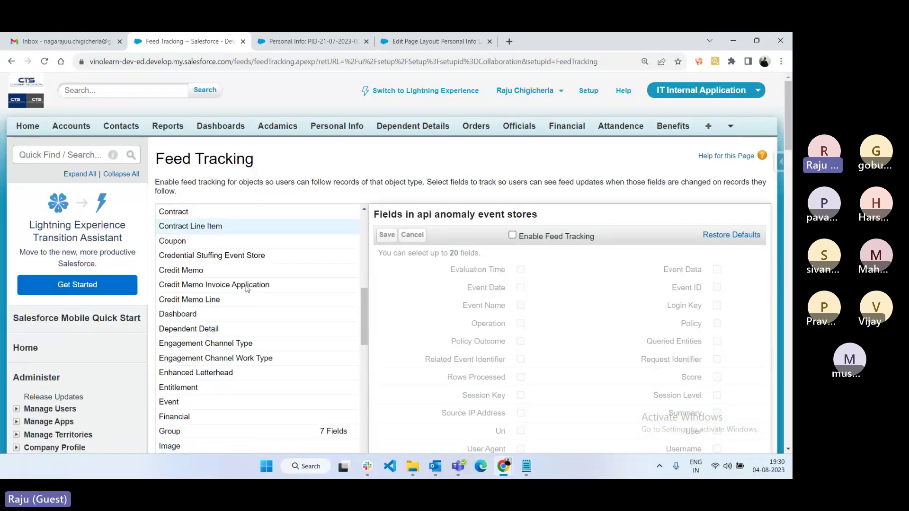
scroll(247, 288, down, 10)
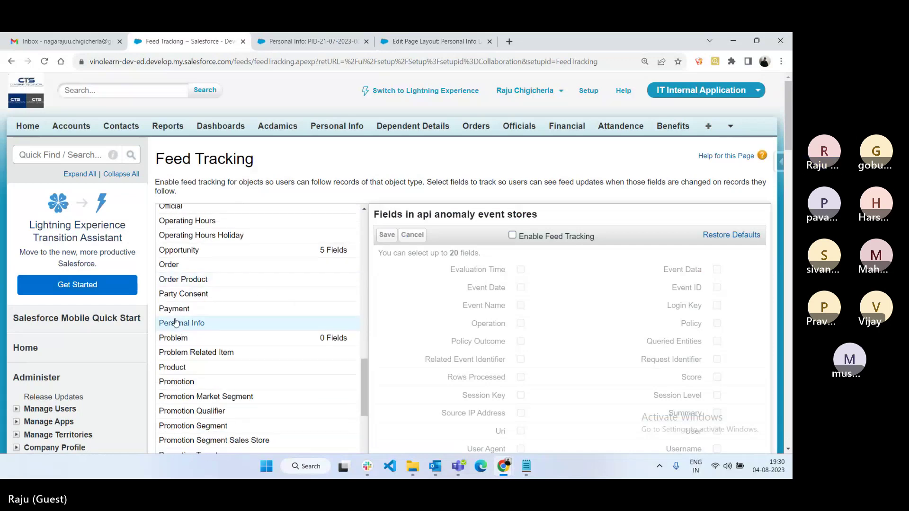
click(182, 323)
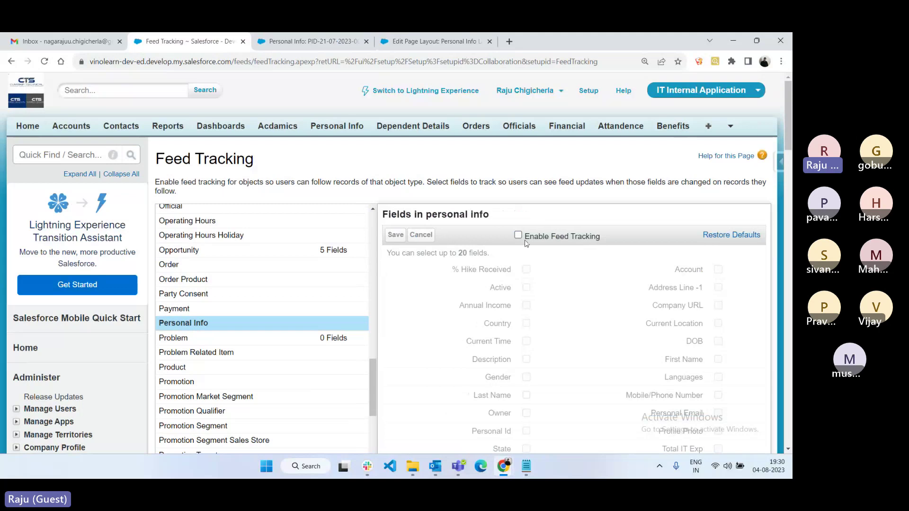
drag(526, 237, 600, 236)
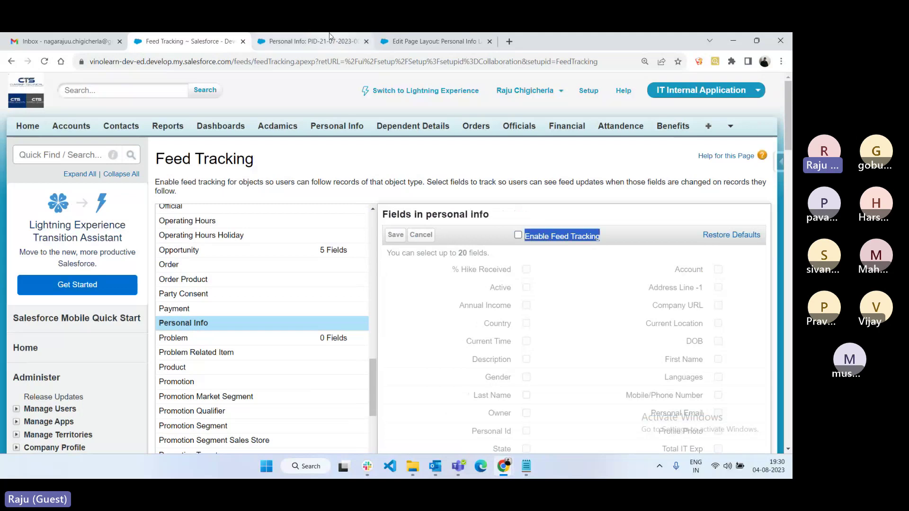
click(311, 41)
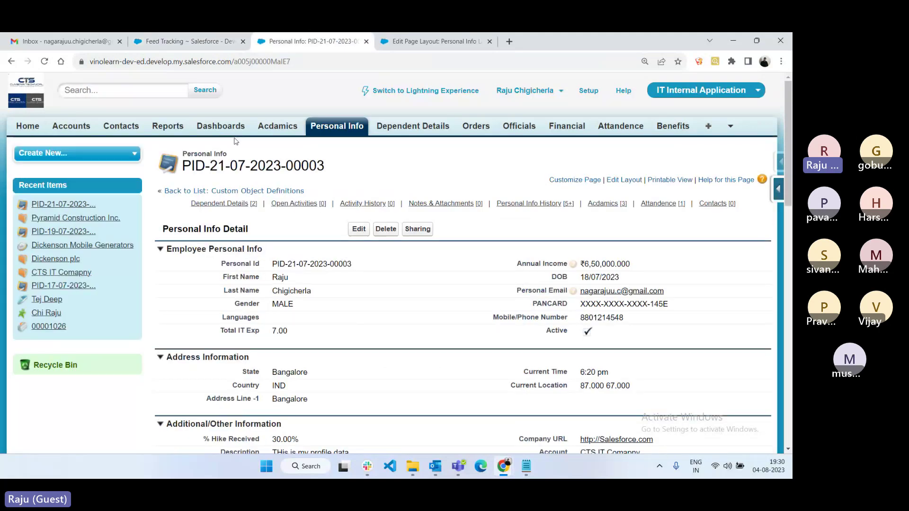
click(196, 35)
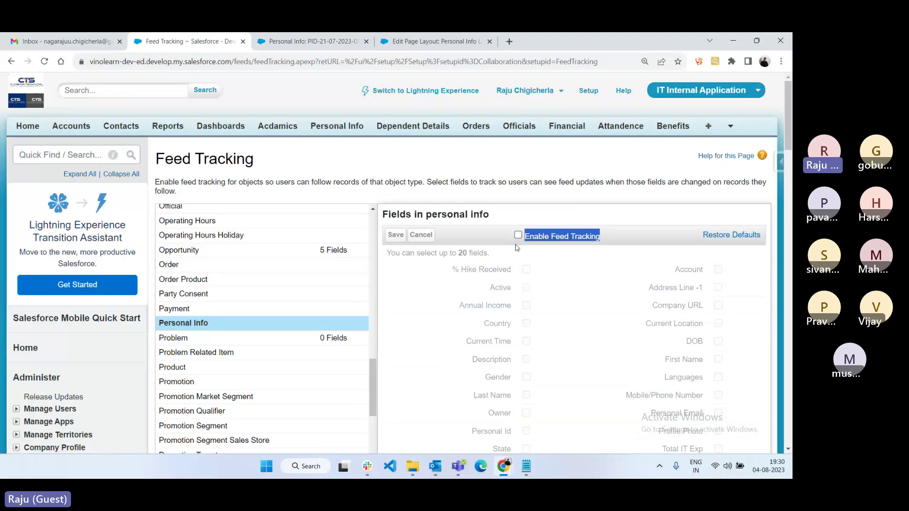
scroll(529, 343, down, 2)
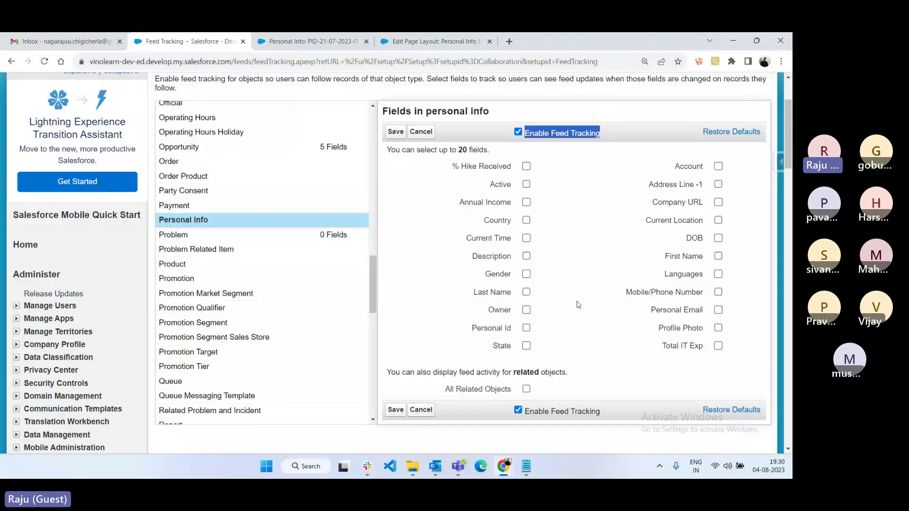
Track Country, Active, Gender, Last Name, State, Personal Email, First Name and DOB for Personal Info, leave All Related Objects unselected, and save
click(527, 220)
click(527, 184)
click(526, 273)
click(527, 292)
click(526, 347)
click(718, 309)
click(718, 257)
click(718, 239)
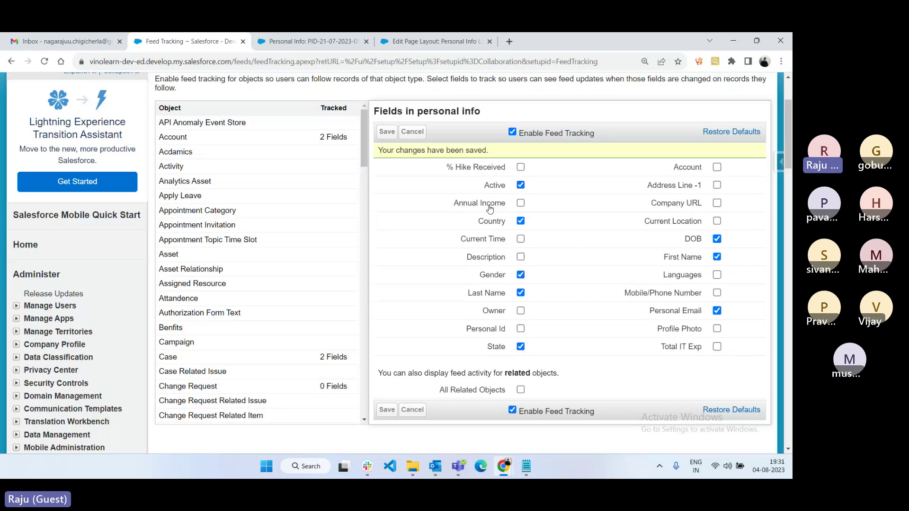
click(527, 389)
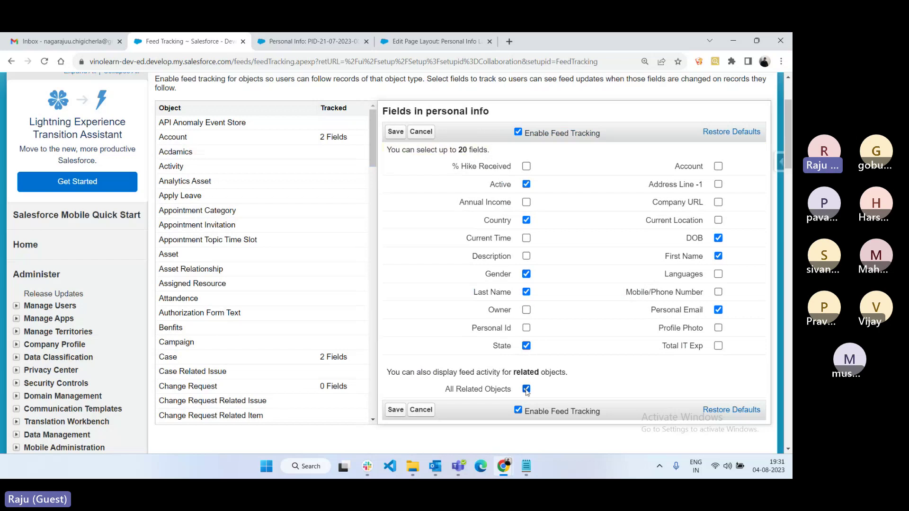
click(527, 389)
click(396, 132)
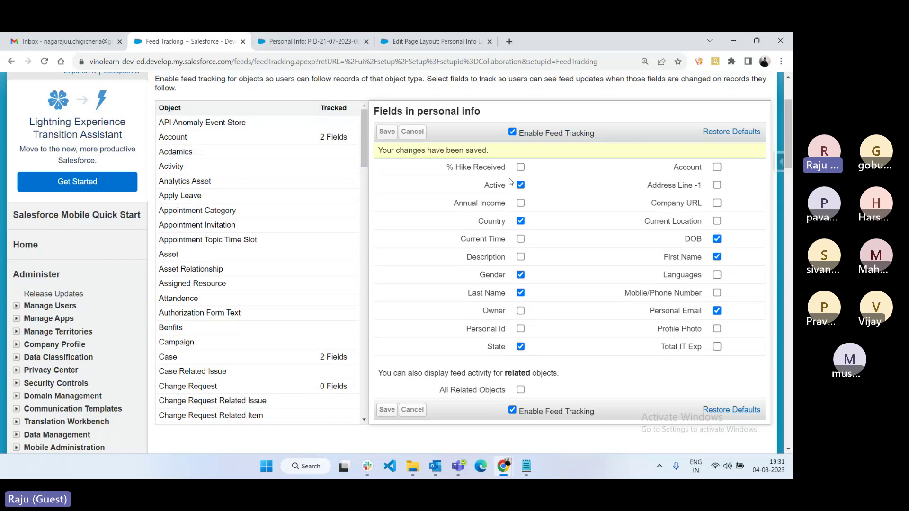
Reload the Personal Info record and examine its feed area and detail fields
scroll(136, 248, up, 3)
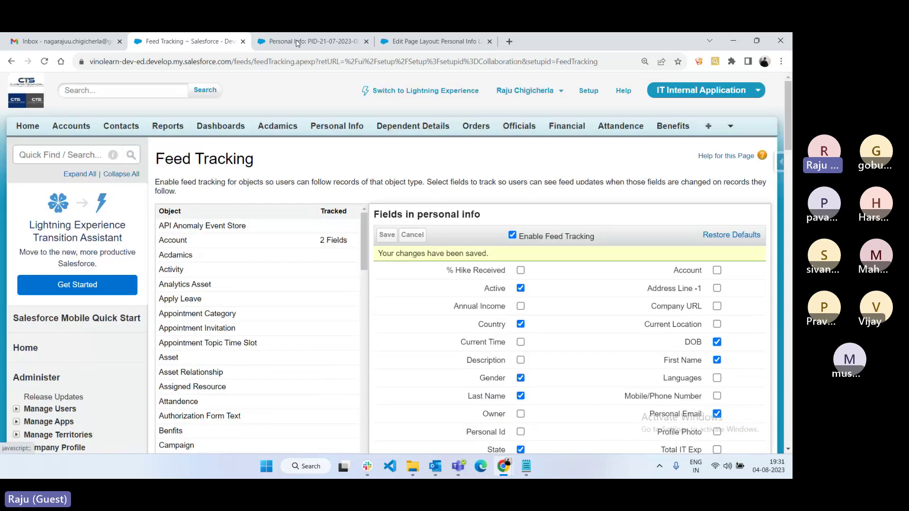
key(ctrl+Tab)
click(44, 61)
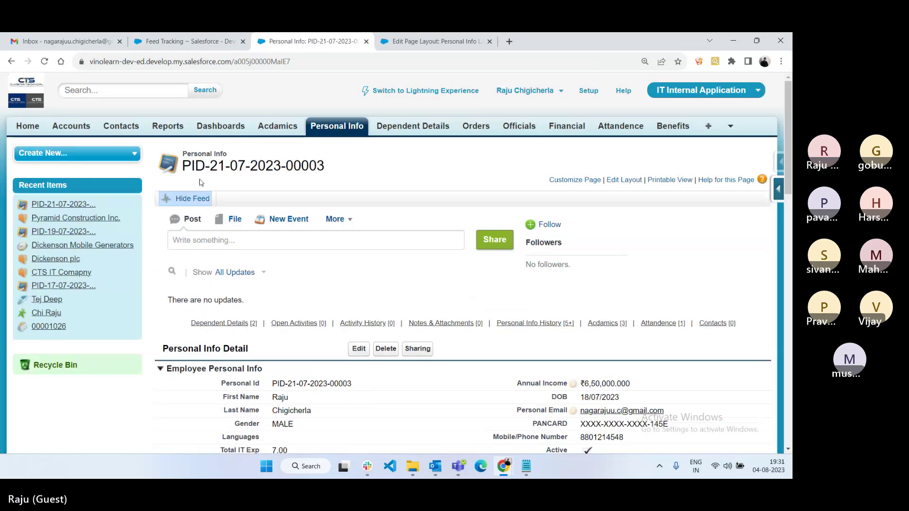
scroll(595, 272, down, 1)
scroll(595, 272, down, 1)
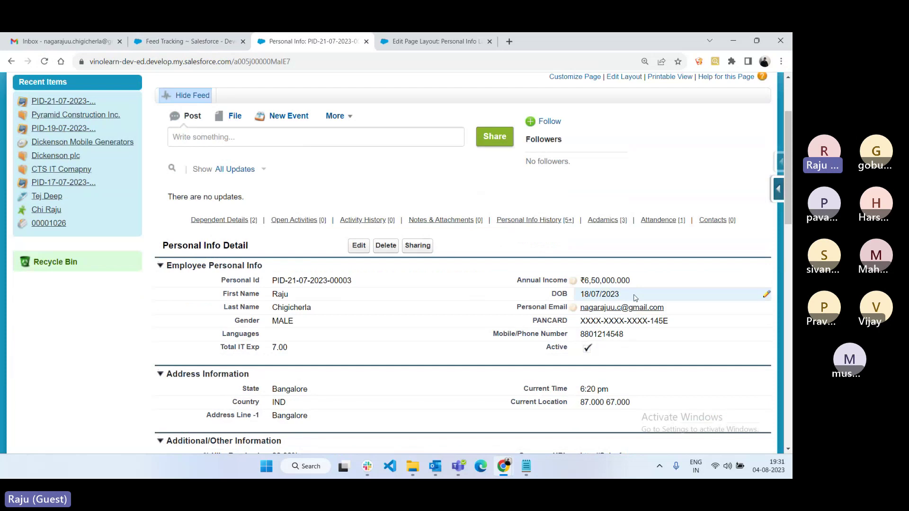
Change the date of birth on the Personal Info record, save it, and review the feed and related lists
double_click(636, 298)
click(663, 385)
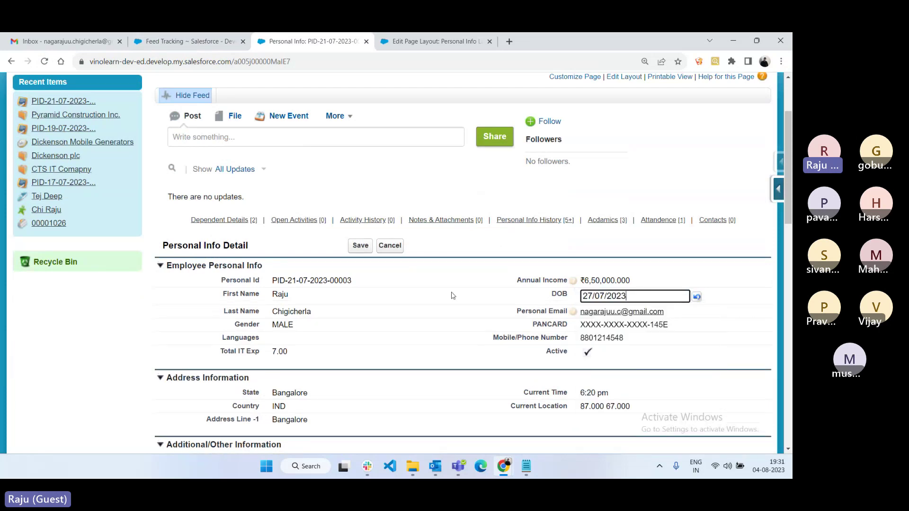
key(Return)
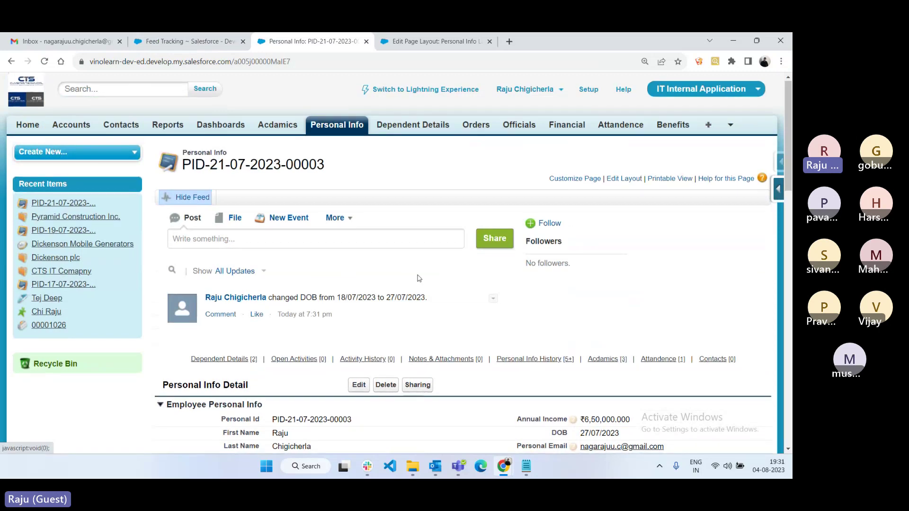
scroll(593, 317, down, 3)
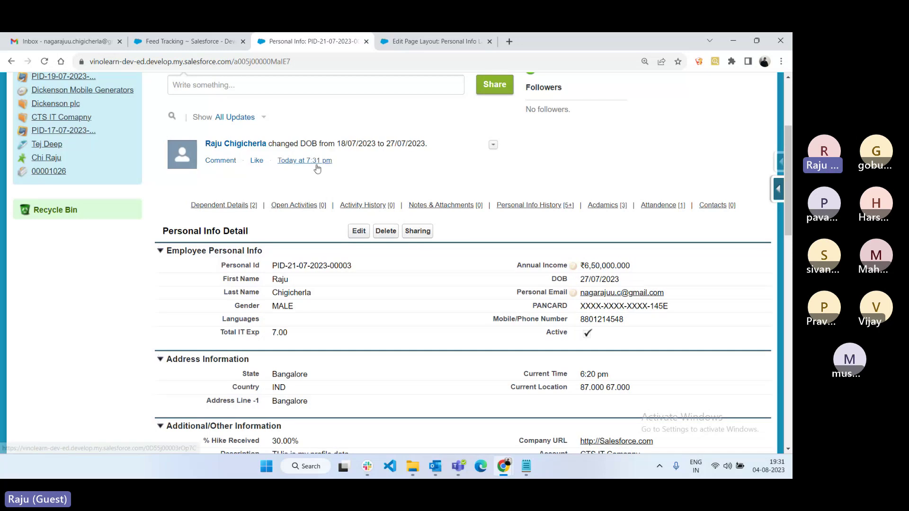
scroll(471, 305, down, 10)
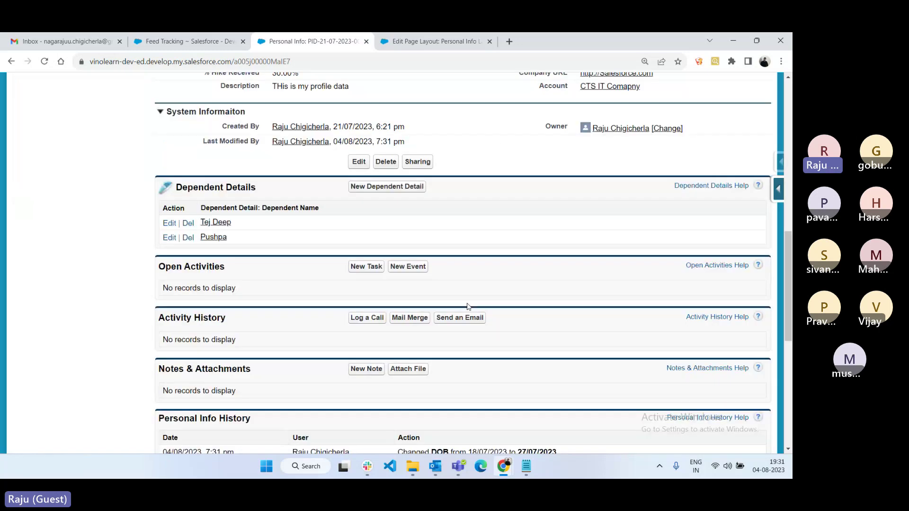
Examine the Personal Info History related list, focusing on the latest DOB change entry, and return to the record's feed
scroll(174, 256, down, 3)
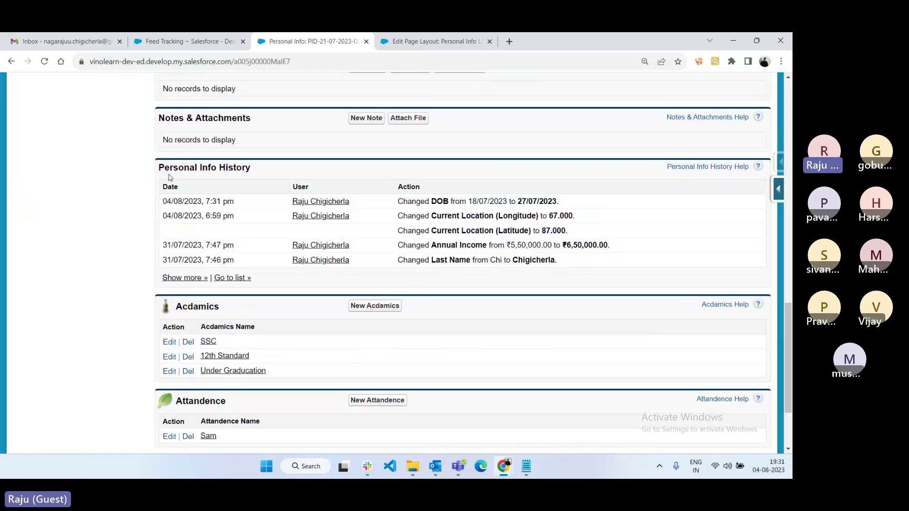
drag(160, 167, 400, 276)
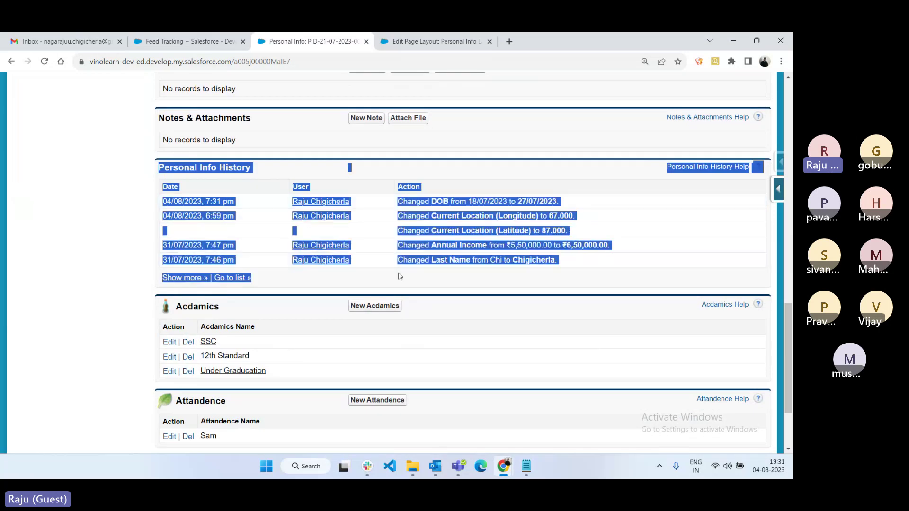
click(513, 285)
drag(534, 202, 398, 202)
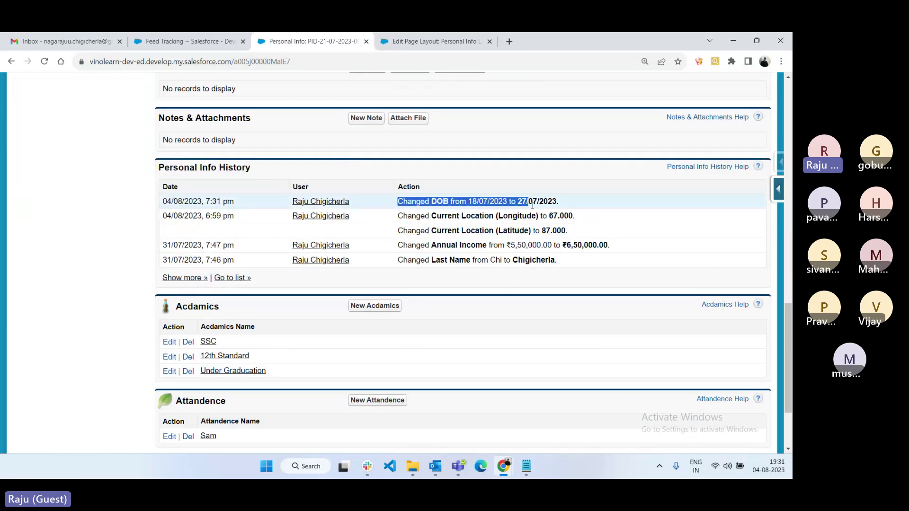
scroll(403, 289, up, 15)
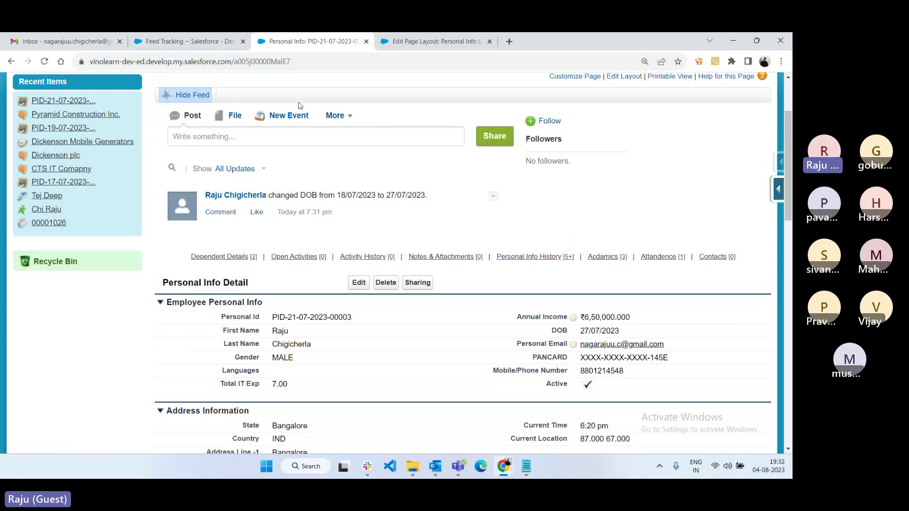
Override the global publisher layout for the Quick Actions in the Salesforce Classic Publisher section of the Personal Info page layout
click(384, 47)
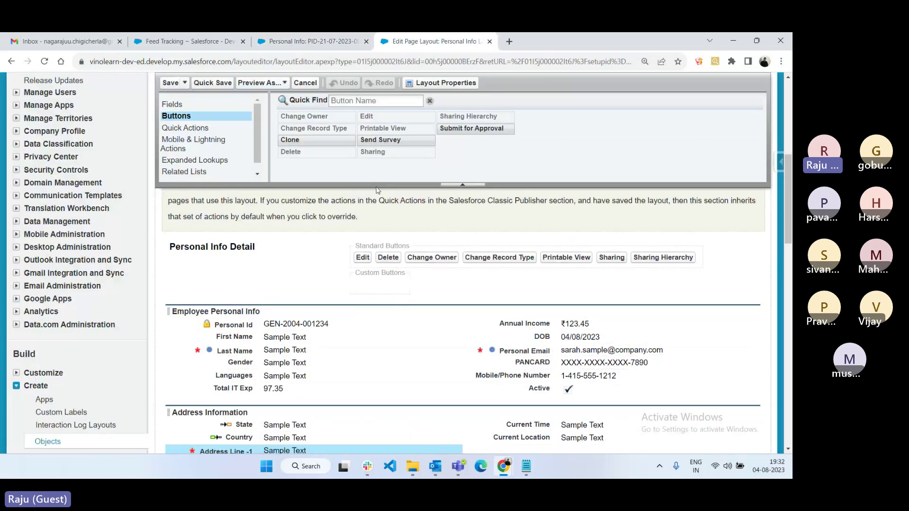
scroll(333, 305, down, 3)
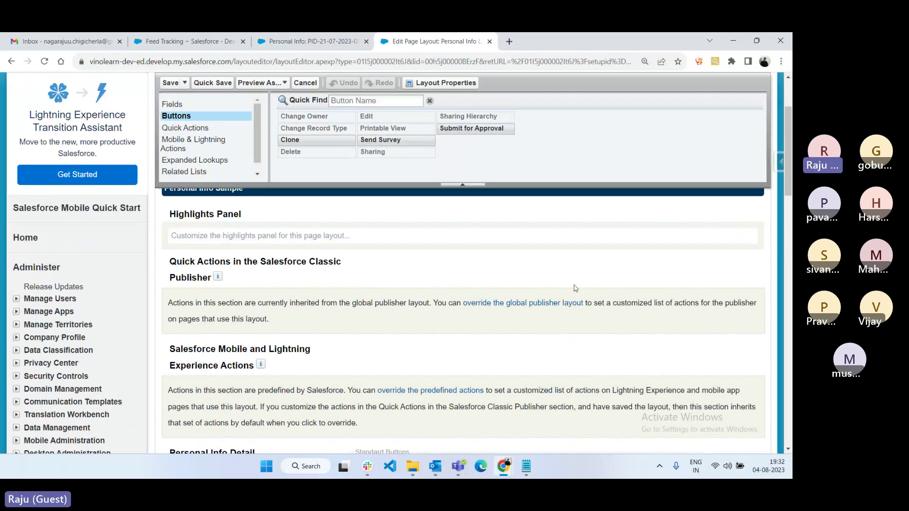
mouse_move(753, 318)
click(754, 318)
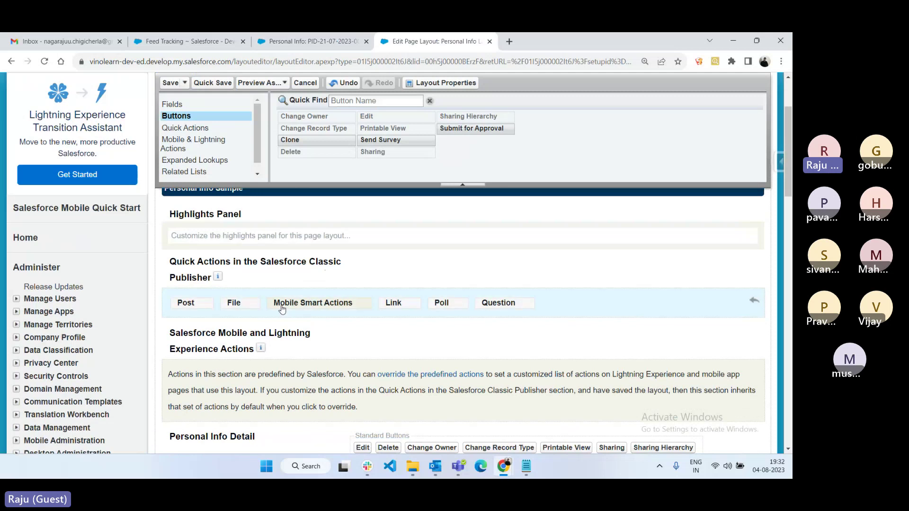
Remove the File, Mobile Smart Actions, Link and Poll quick actions from the Classic publisher section, keeping Post
click(187, 129)
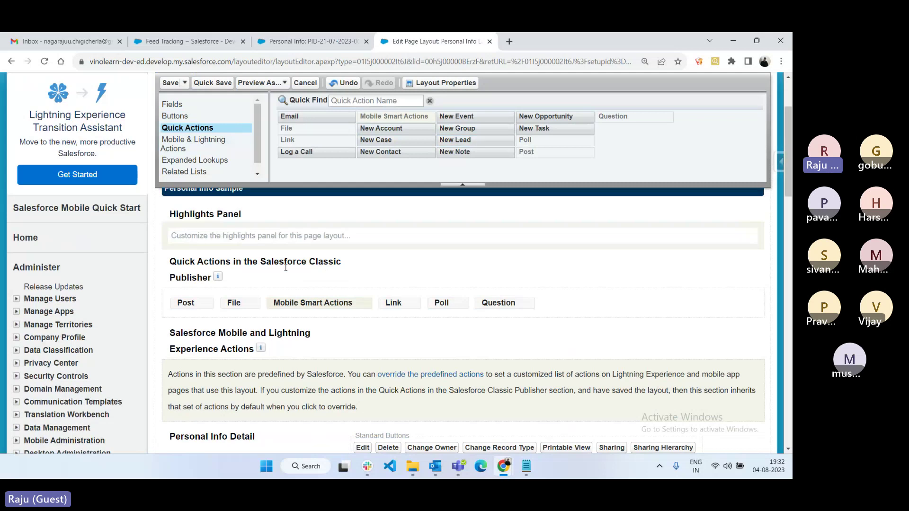
drag(186, 303, 336, 157)
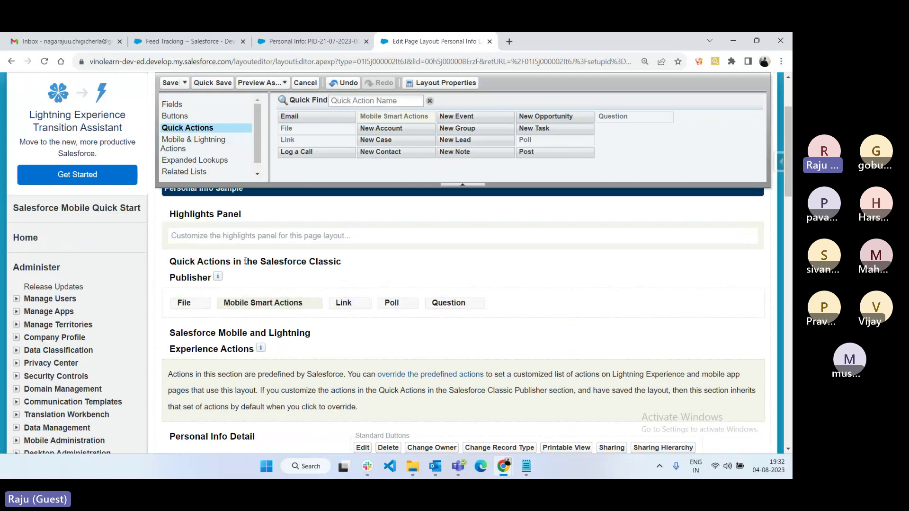
drag(184, 303, 334, 157)
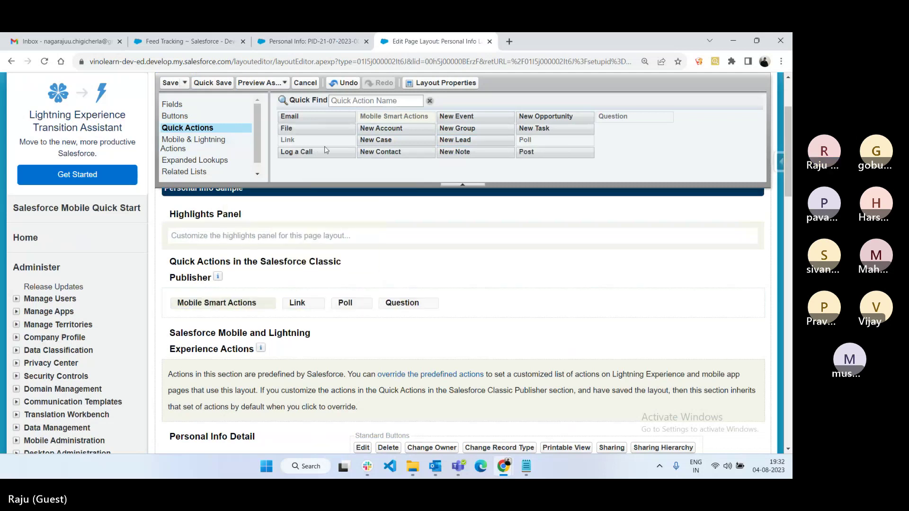
drag(526, 152, 417, 142)
drag(235, 303, 412, 149)
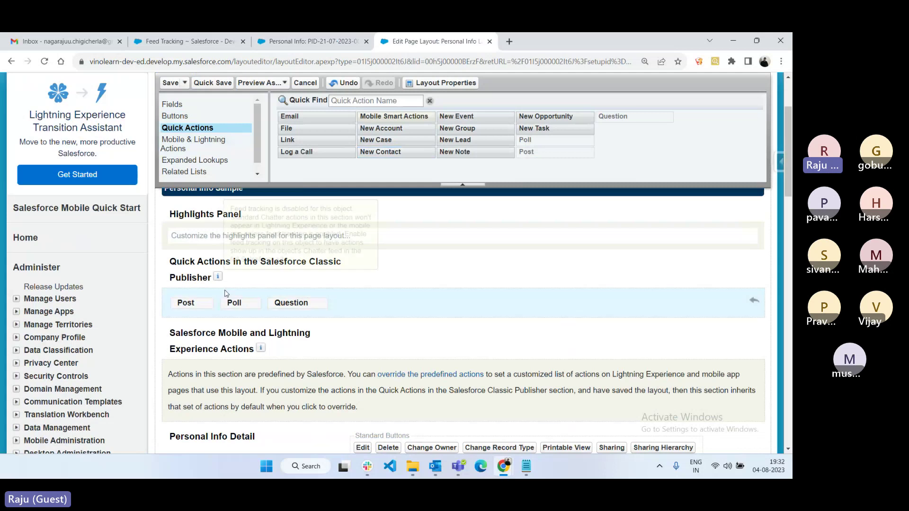
drag(235, 303, 363, 125)
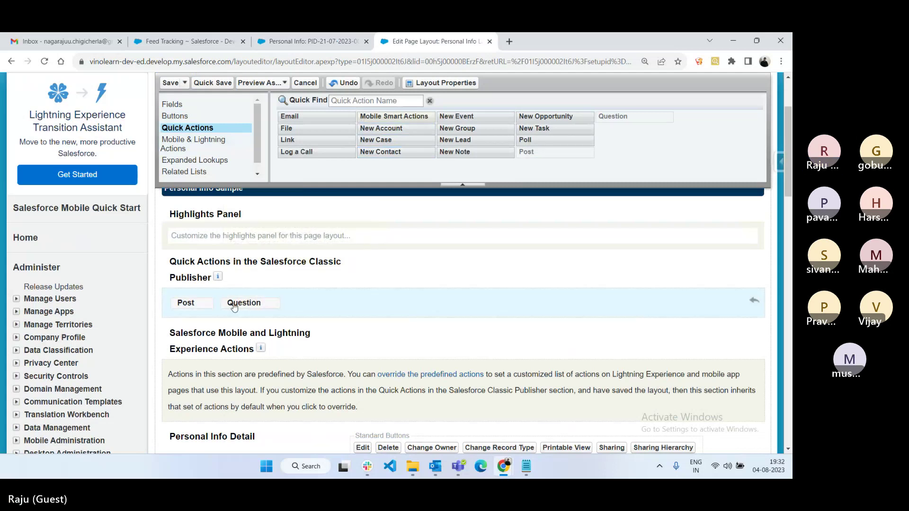
Replace the Question quick action with New Account and New Contact, check the record's current feed actions, and save the layout
drag(244, 302, 312, 298)
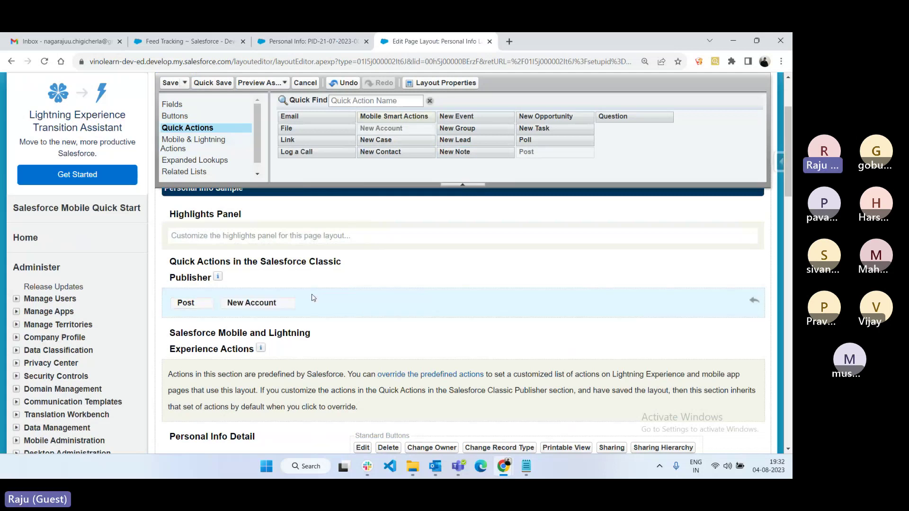
drag(380, 152, 351, 297)
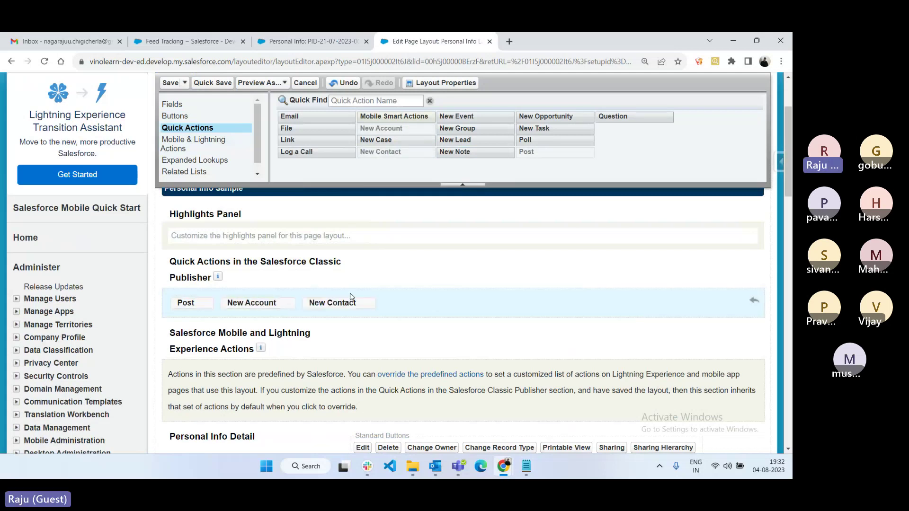
click(281, 38)
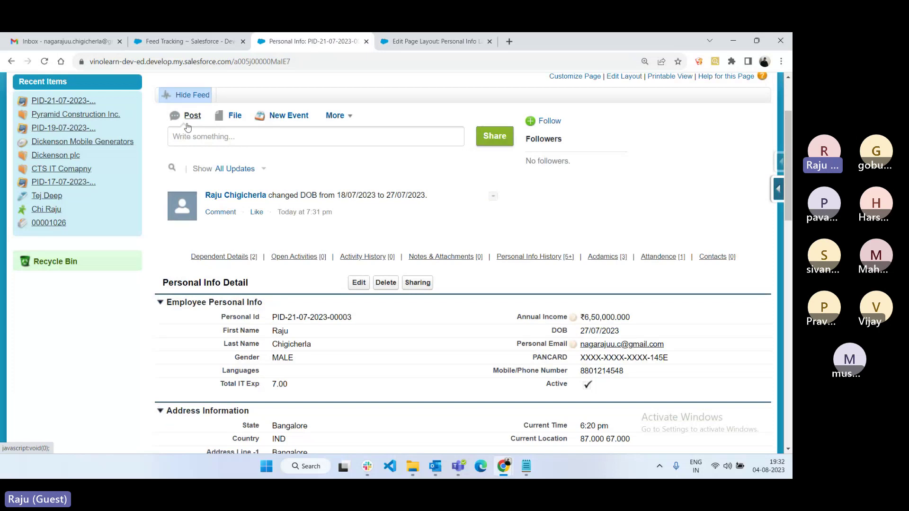
click(337, 115)
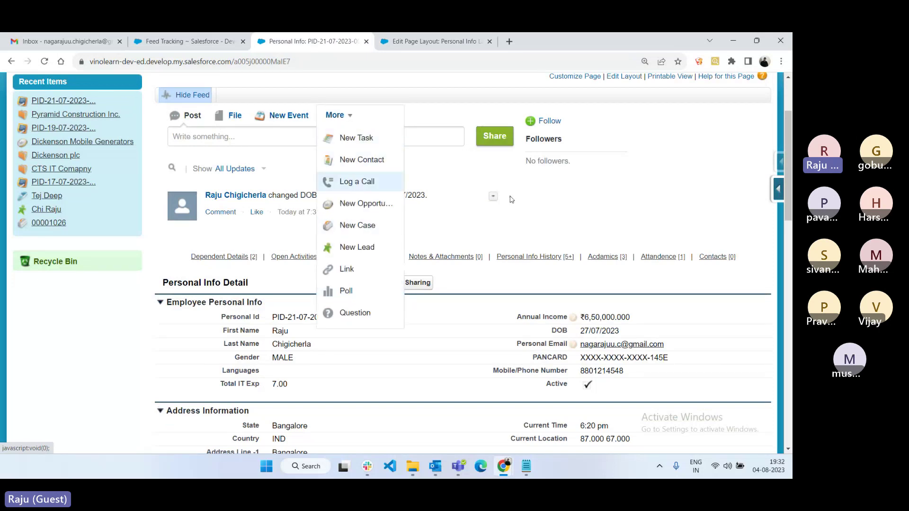
click(445, 62)
click(453, 45)
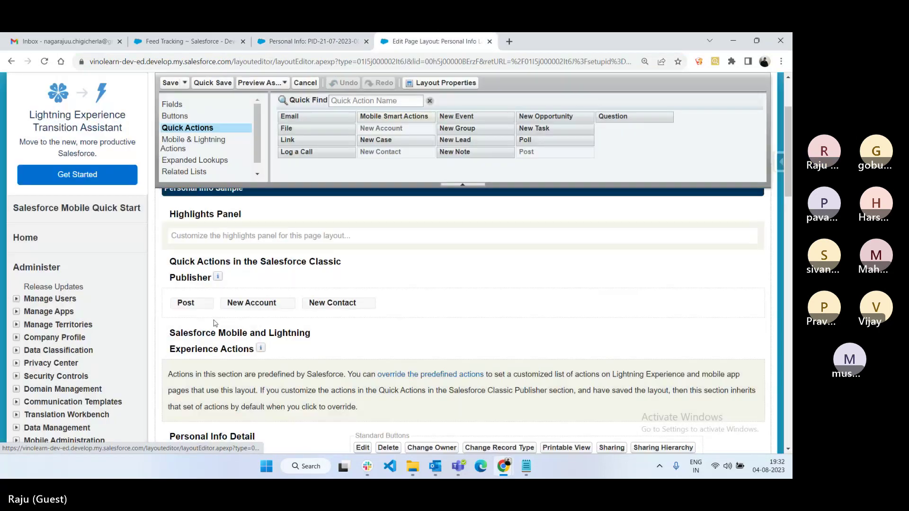
Reload the Personal Info record and compare its feed actions with the Classic publisher section of the page layout
click(310, 41)
click(44, 61)
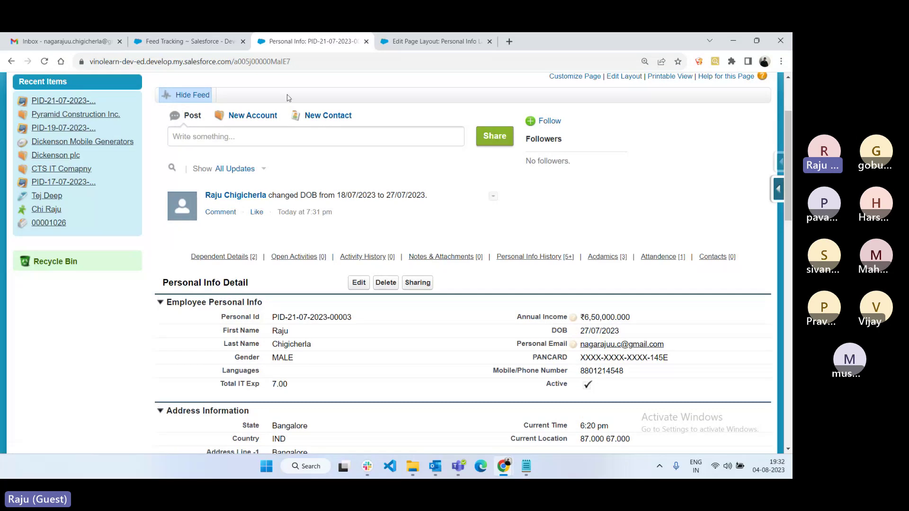
click(396, 42)
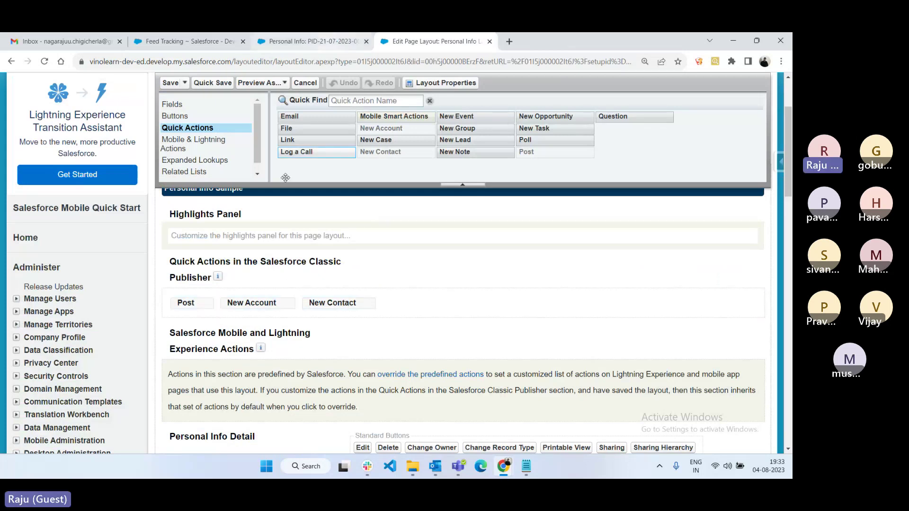
drag(185, 264, 297, 280)
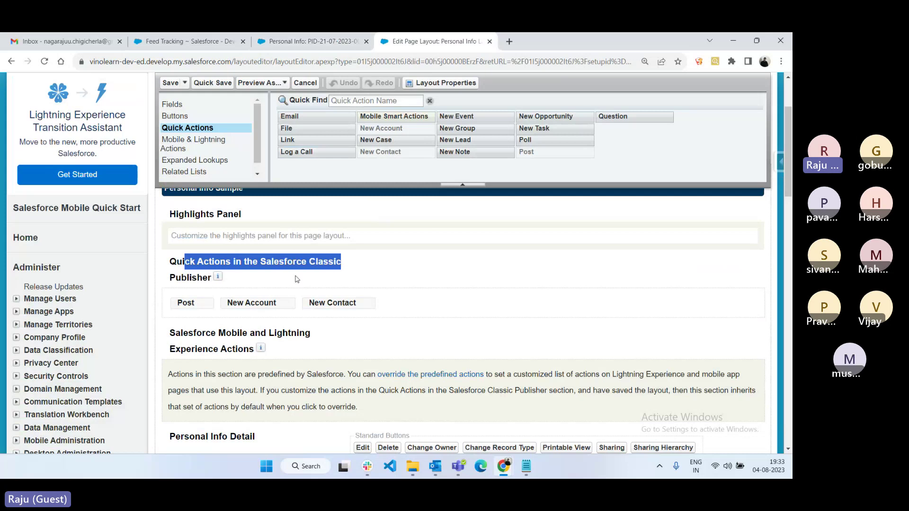
double_click(194, 279)
right_click(193, 282)
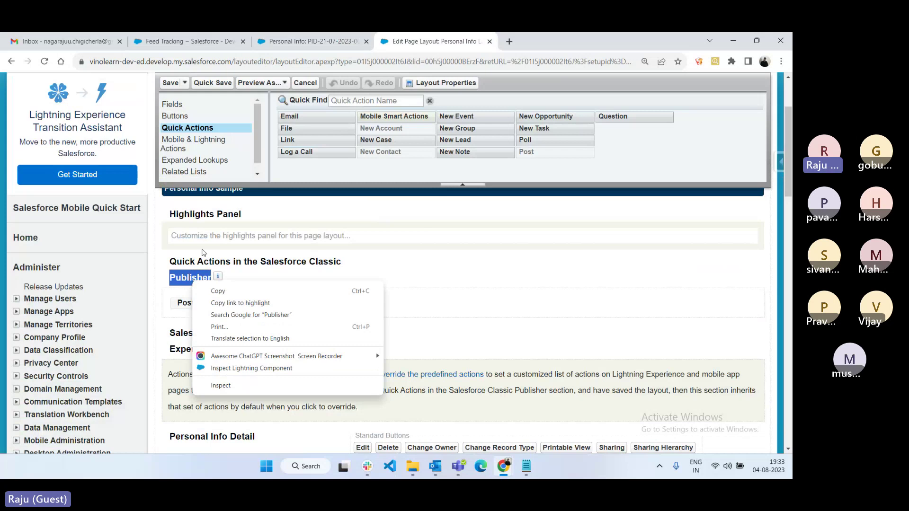
key(Escape)
Hide and show the feed on the Personal Info record, and look over the Create New options
click(308, 41)
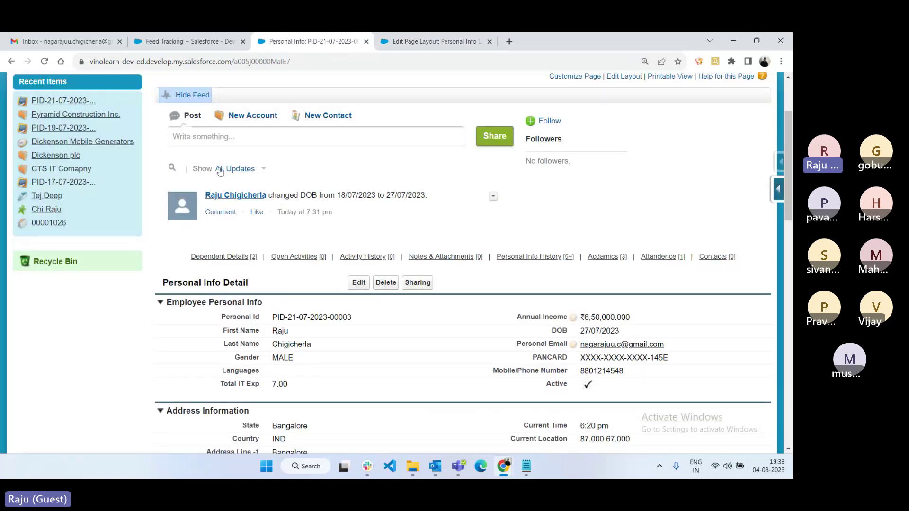
click(186, 95)
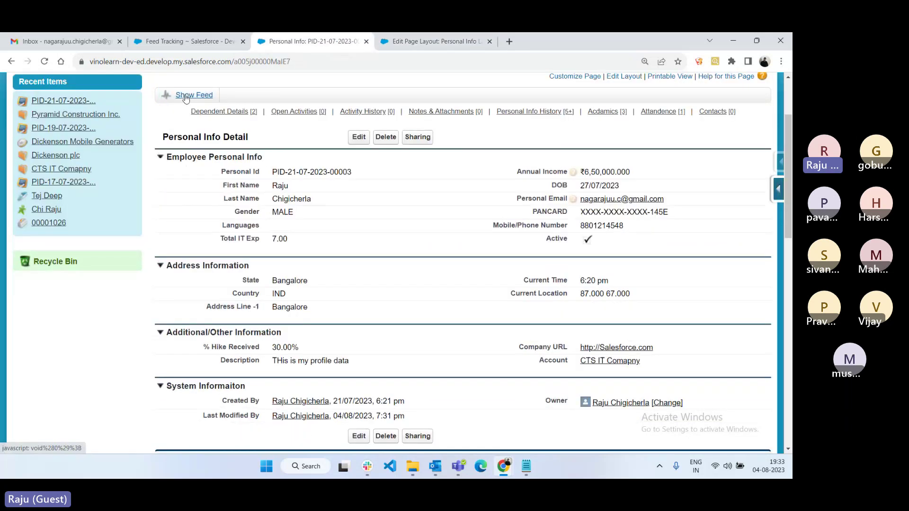
click(186, 95)
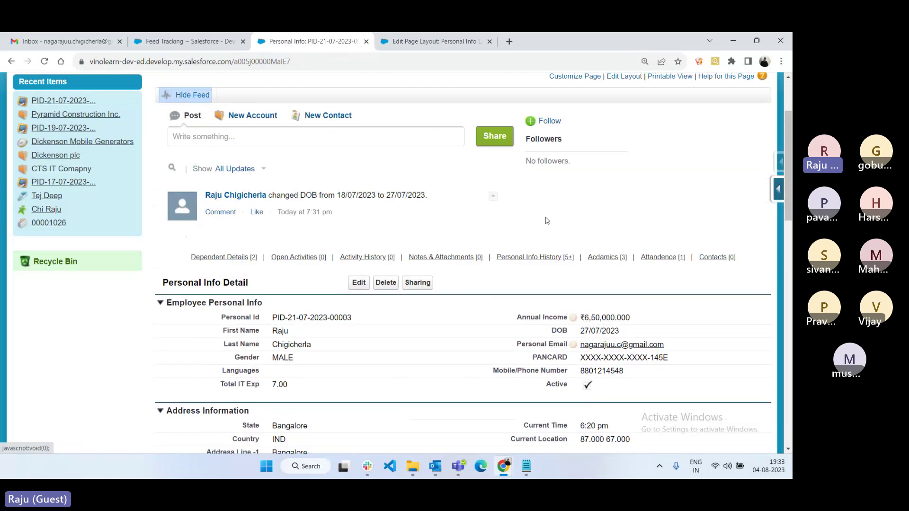
scroll(231, 196, up, 3)
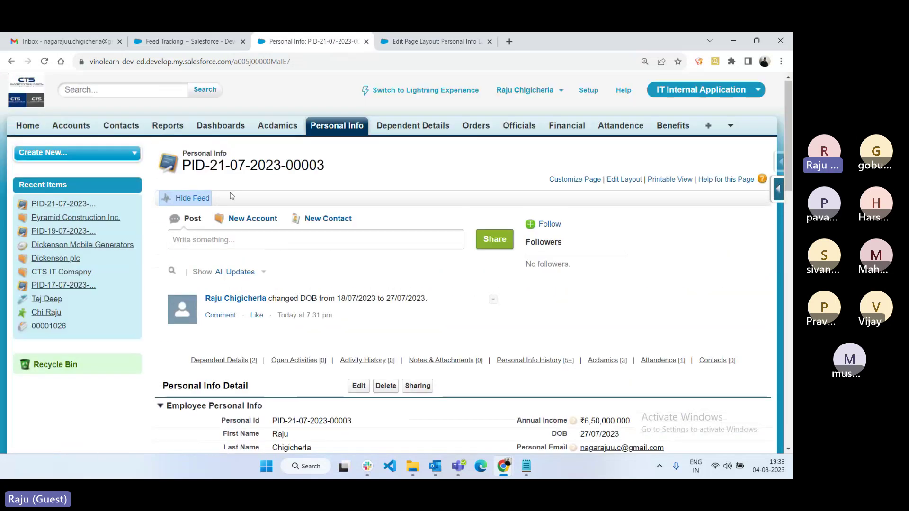
click(120, 152)
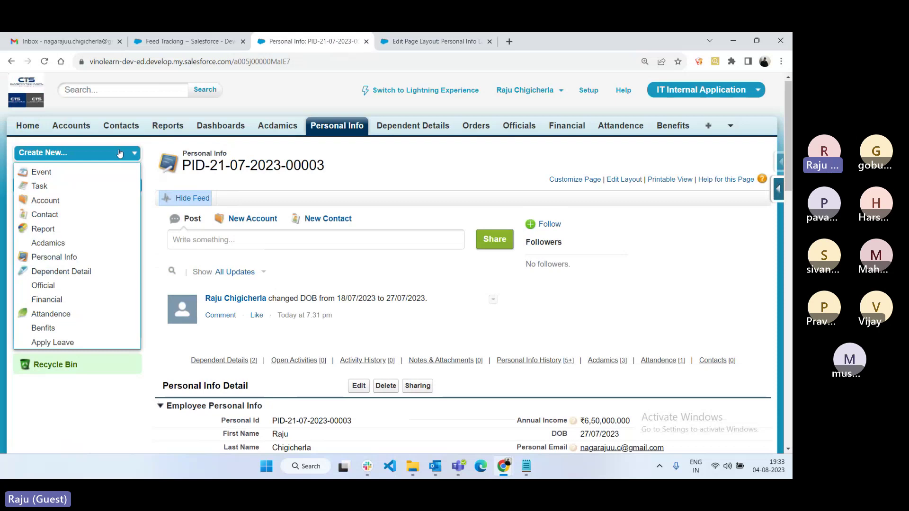
Switch to the Page layouts notes in Notepad and add an indented "> Feed Tracking:" heading below the Quick Actions points
key(alt+Tab)
click(96, 285)
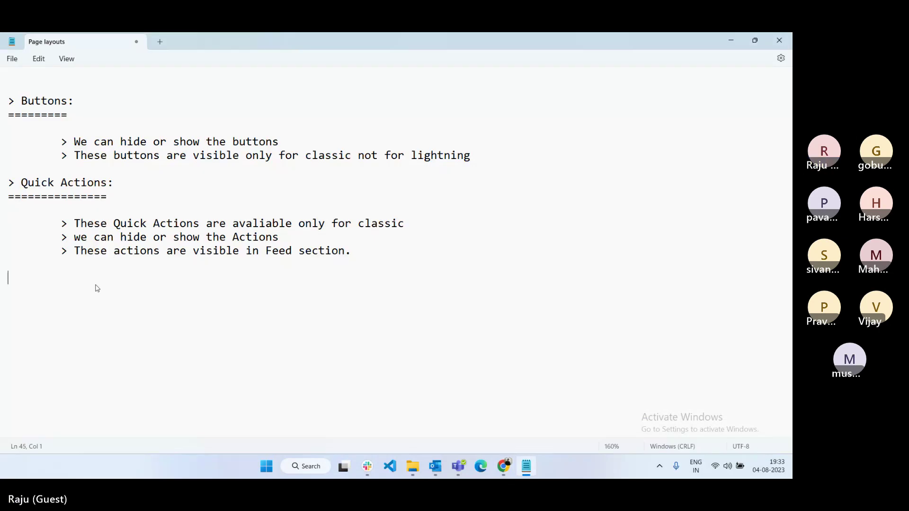
key(Tab)
text(> Feed Tracking)
key(Return)
key(Tab)
key(Tab)
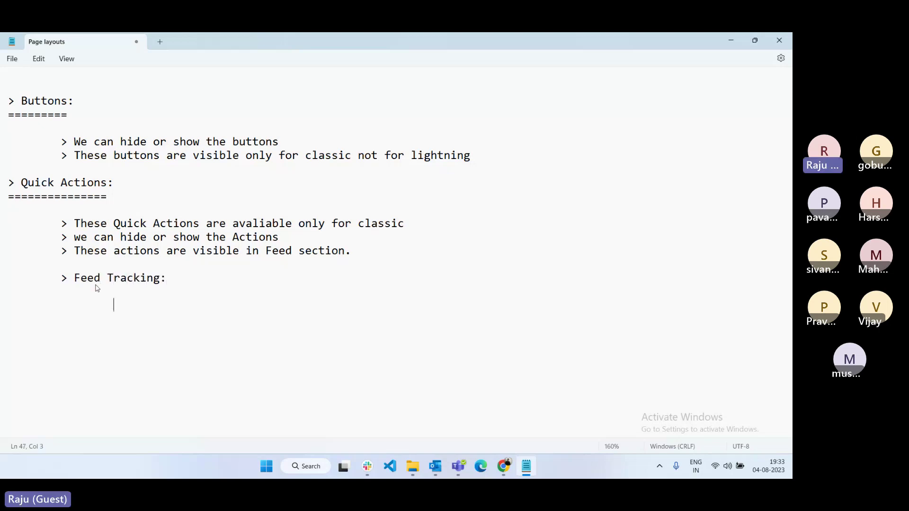
Write the path "Setup ==> Build ==> Customize ==> Chatter ==> Feed Tracking ==> Select the object and enable check box." under Feed Tracking
text(Setup)
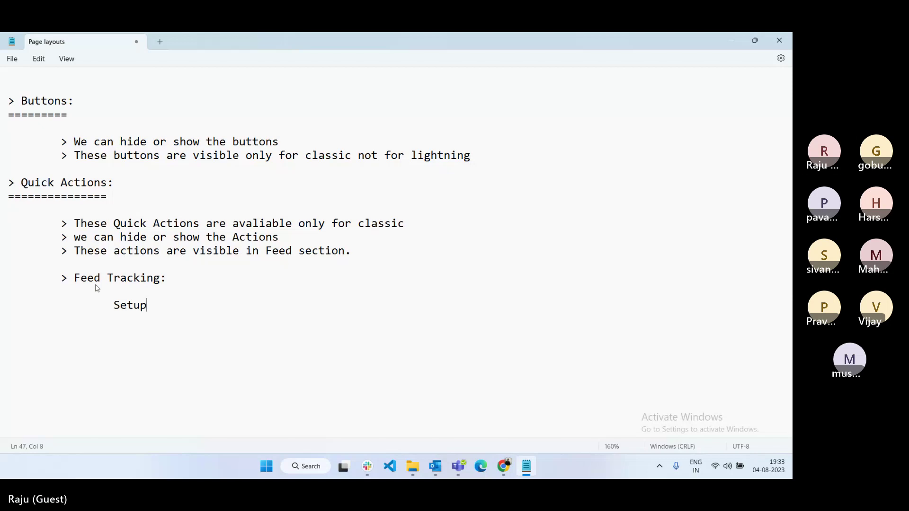
text( ==> Build ==> Ch)
key(BackSpace)
text(us)
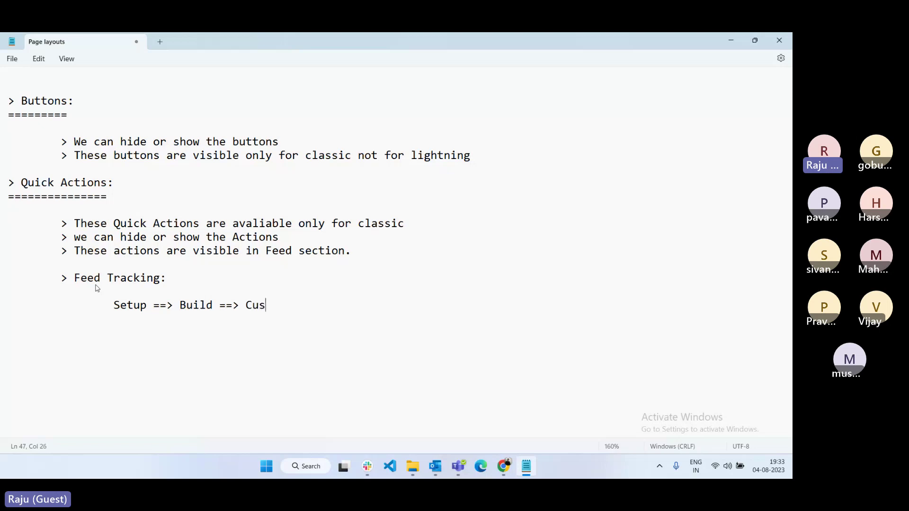
text(tomize ==)
text(> Chatter ==> Feed Tracking ==> Select the obje)
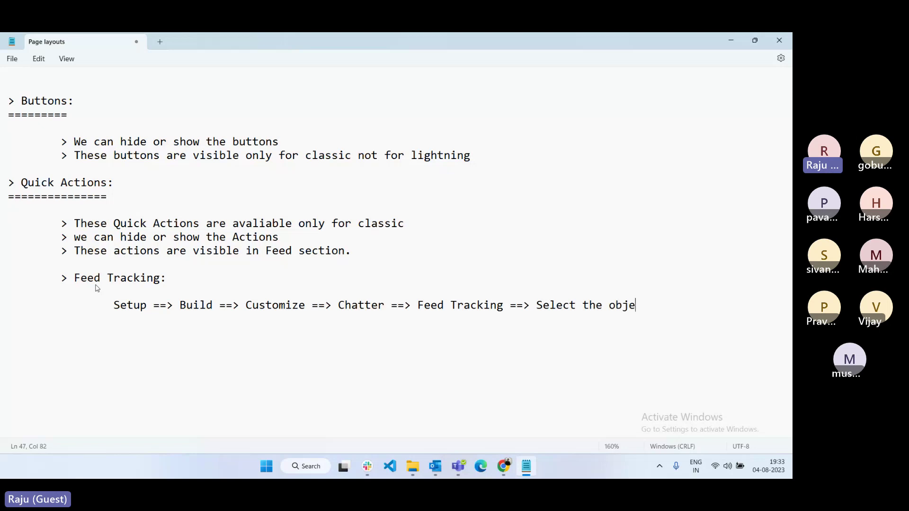
text(ct and enable check)
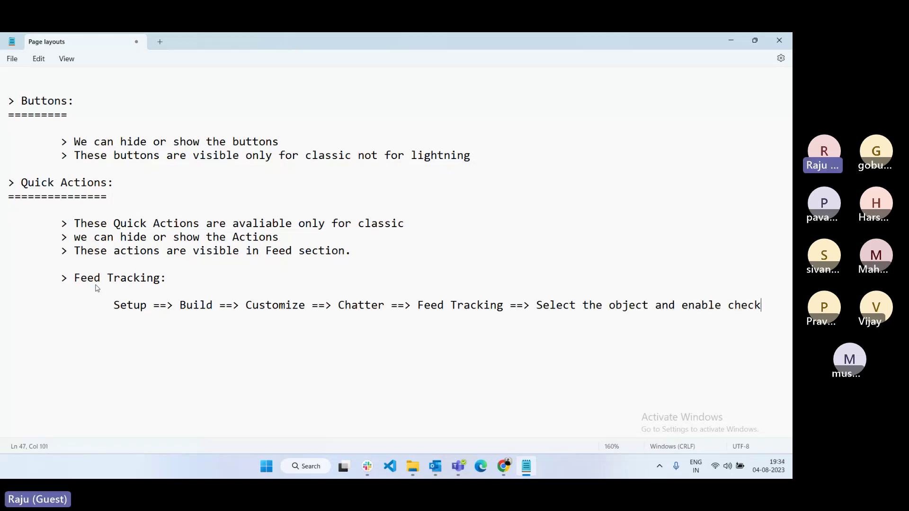
text( box.)
Add the heading "> Salesforce Mobile and Lightning Actions:" below the Feed Tracking path in the notes and underline it with equals signs
key(Return)
key(Return)
text(> S)
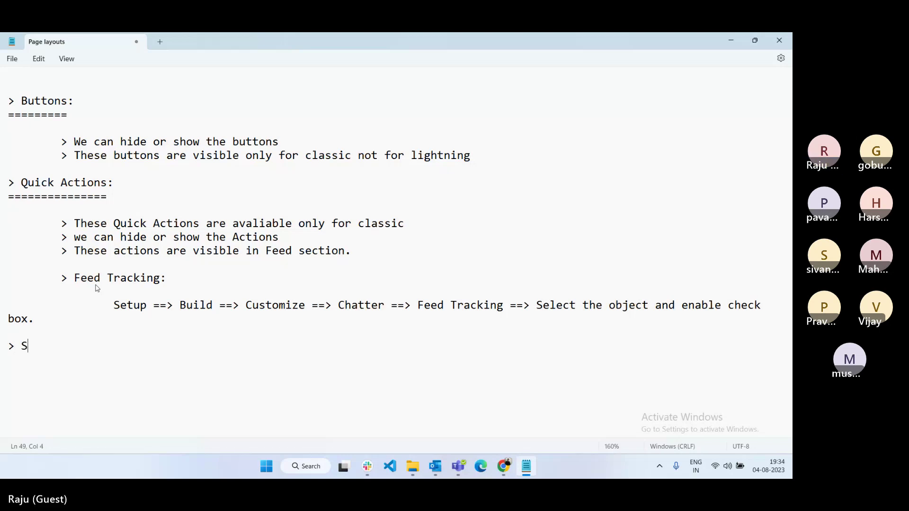
text(alesforce )
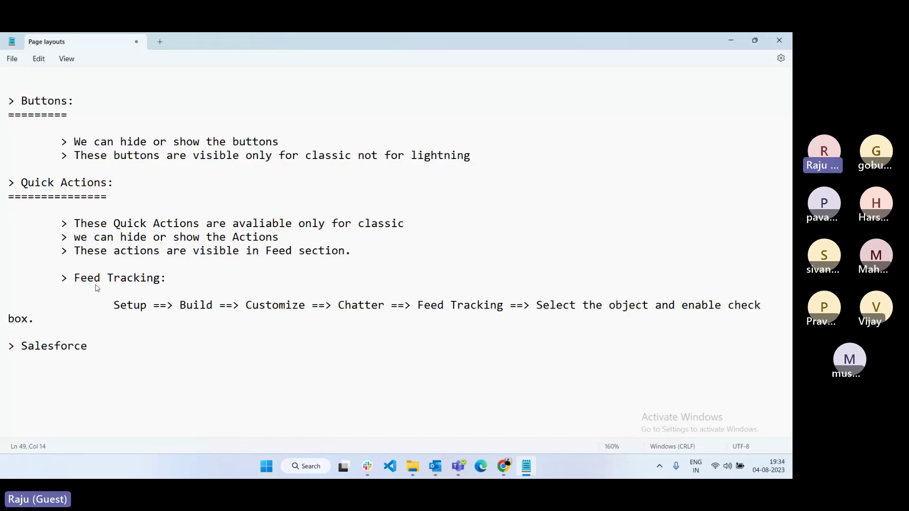
text(Mobile an)
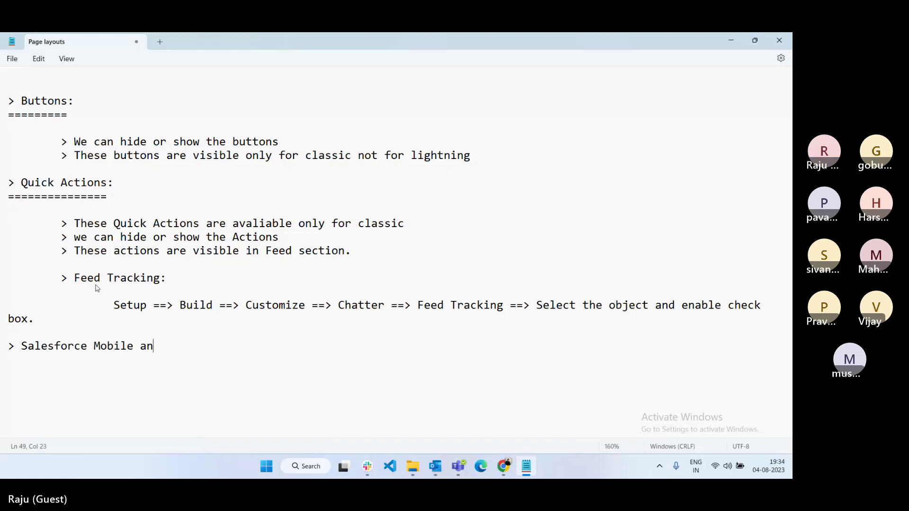
text(d Lightning )
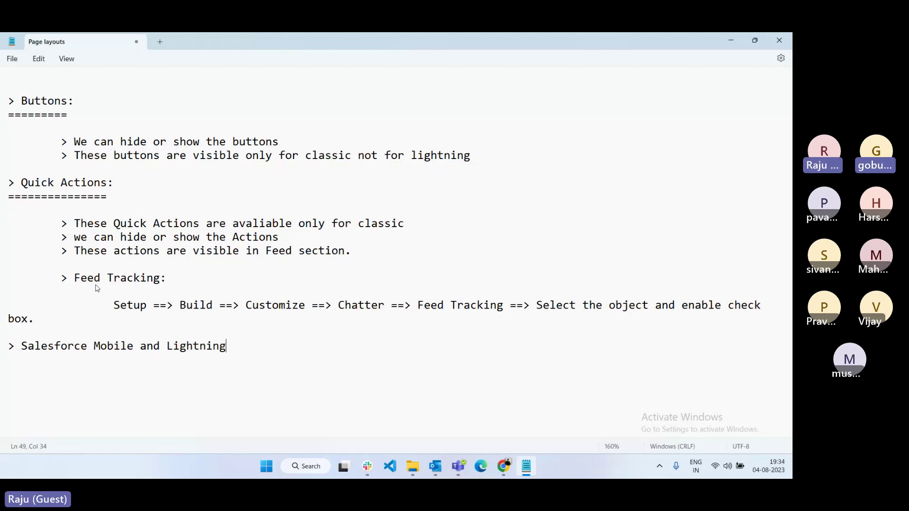
text(Actio)
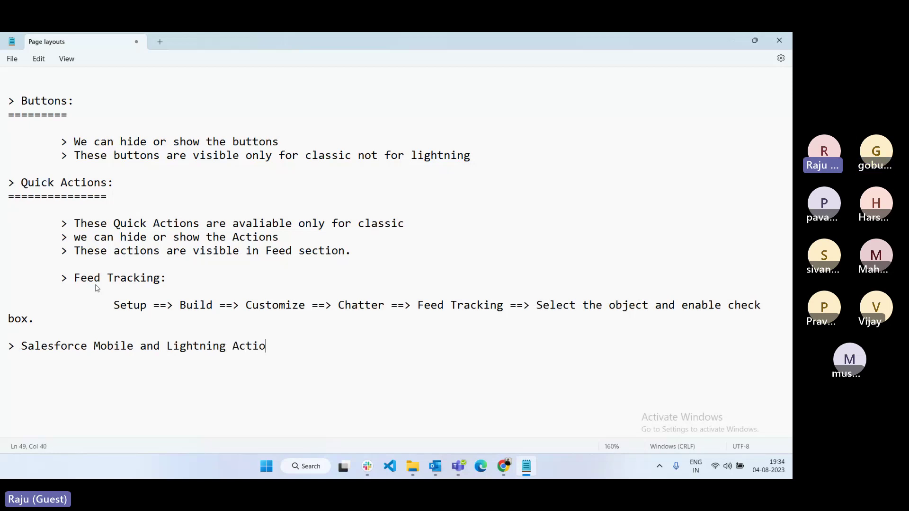
text(ns:)
key(Return)
text(======)
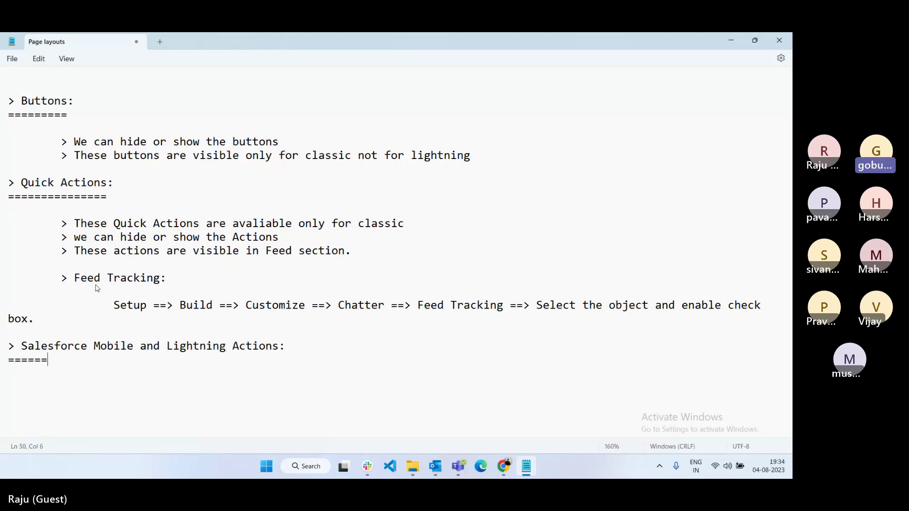
text(===================================)
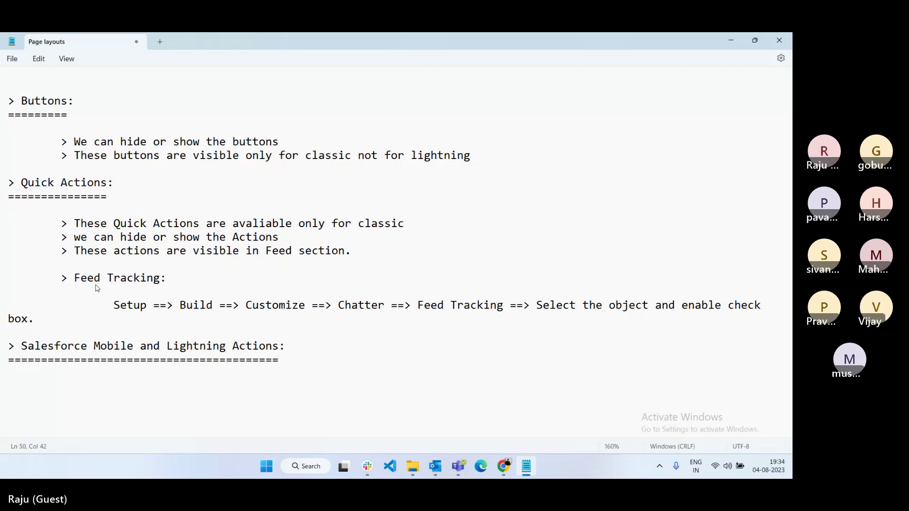
Write the indented point "> These actions are visible in salesforce lightning version and also SF1 mobile app" under the new heading
key(Return)
key(Return)
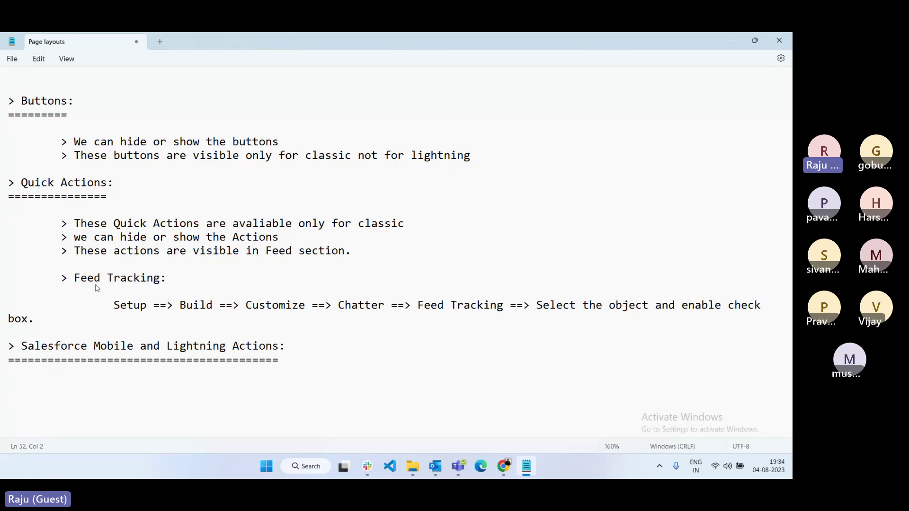
text(> These actions are)
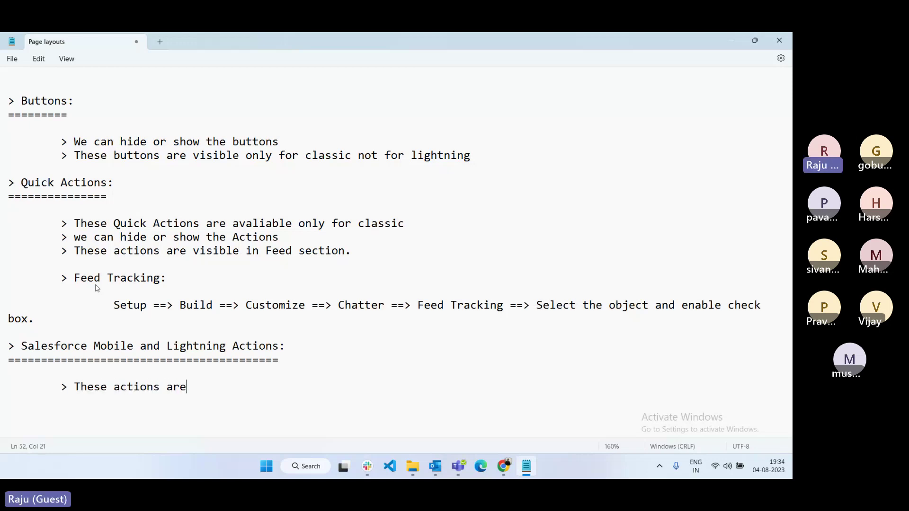
text( visib)
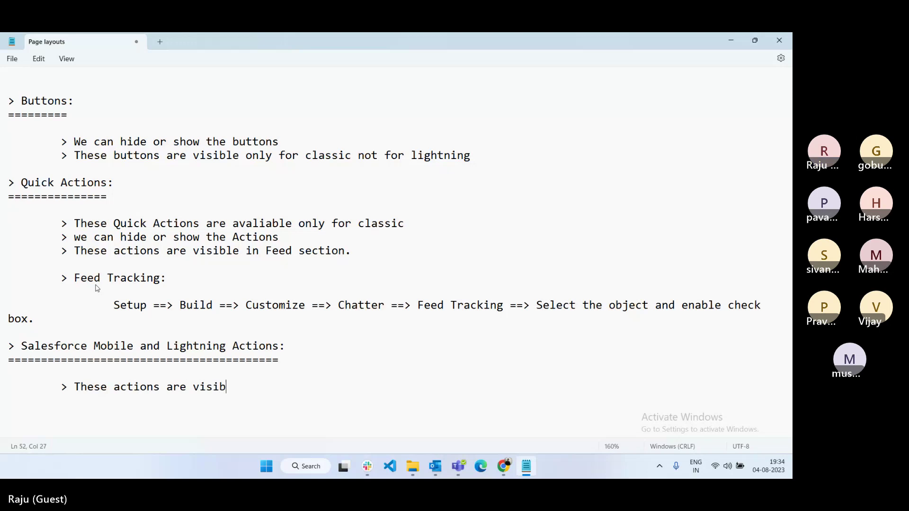
text(le in salesforc)
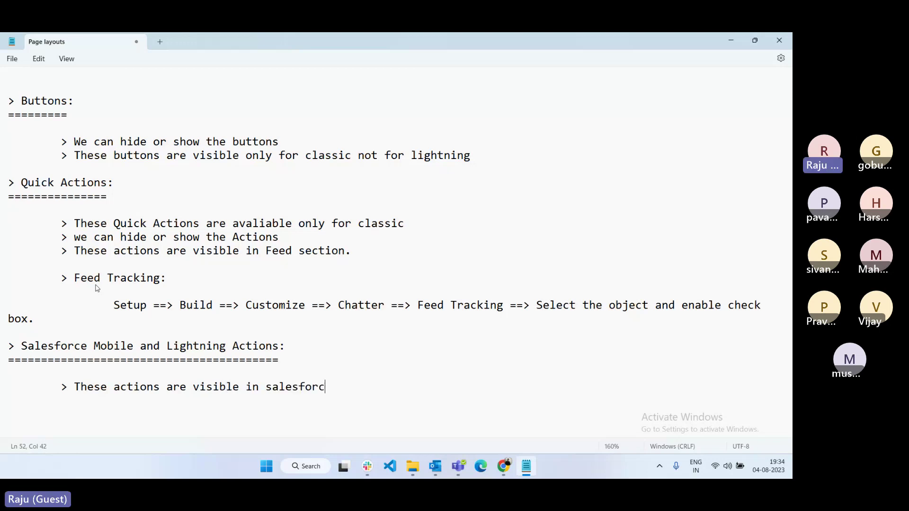
text(e lightning version and als)
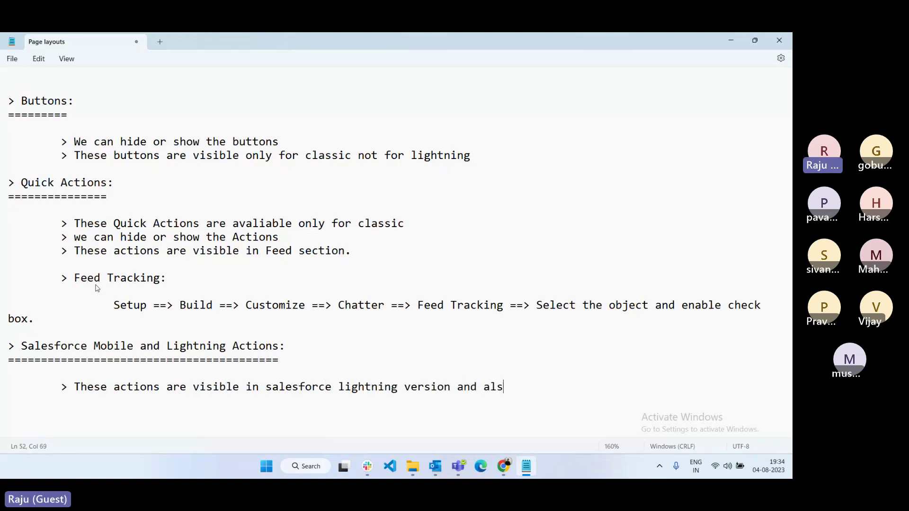
text(o SF1 mobile app)
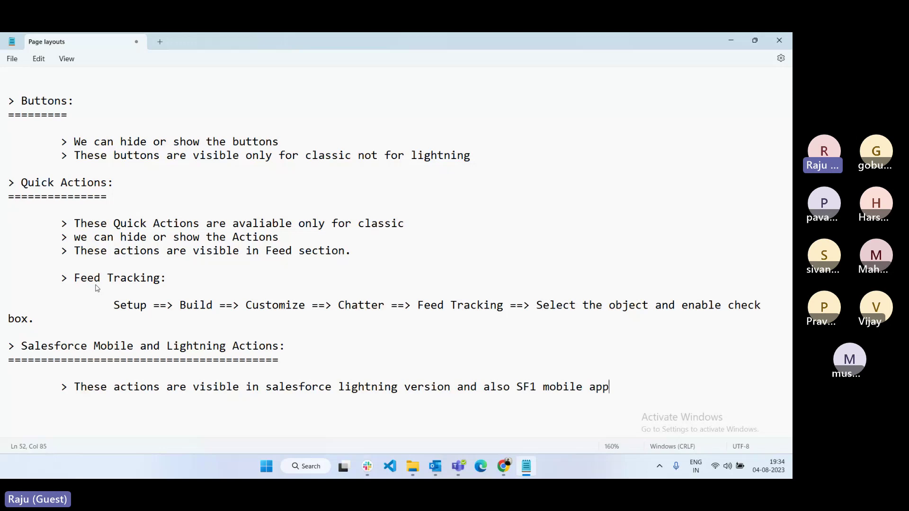
Add a second indented point, "> We can hide/show the actions based on requirement."
key(Return)
key(Tab)
text(>)
text(We can hide/sho)
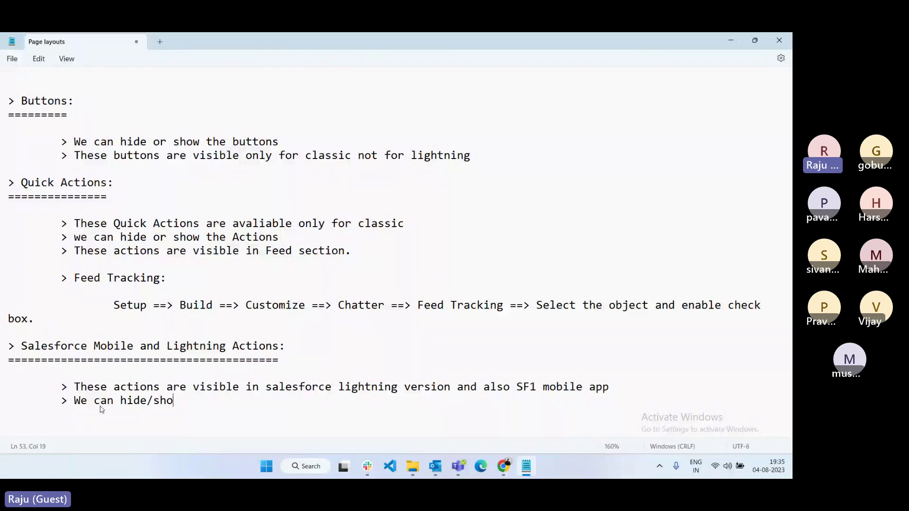
text(w the actions bas)
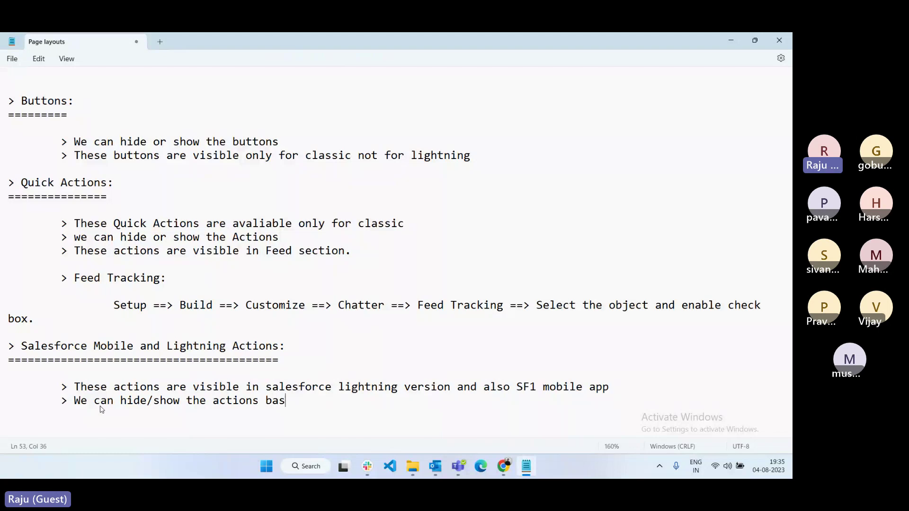
text(ed on require)
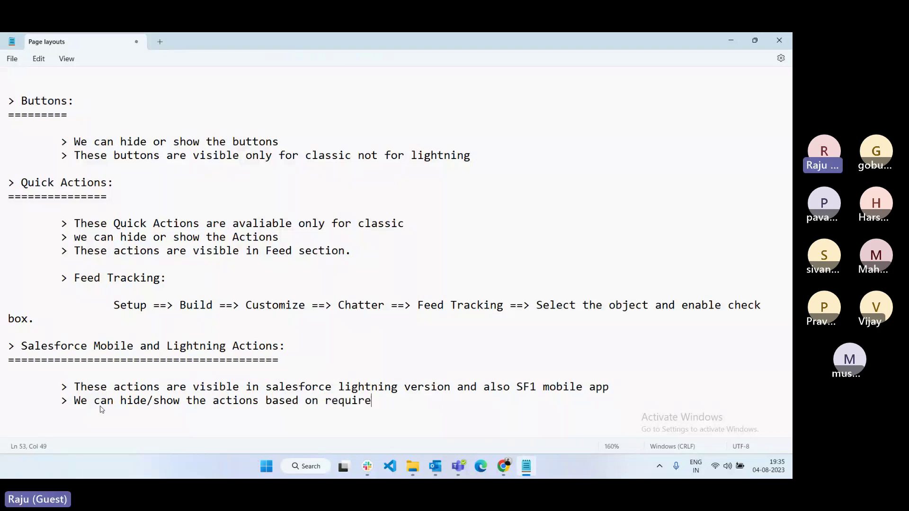
text(ment.)
Switch to Chrome and override the predefined actions in the Experience Actions section of the Personal Info page layout
mouse_move(504, 467)
click(426, 429)
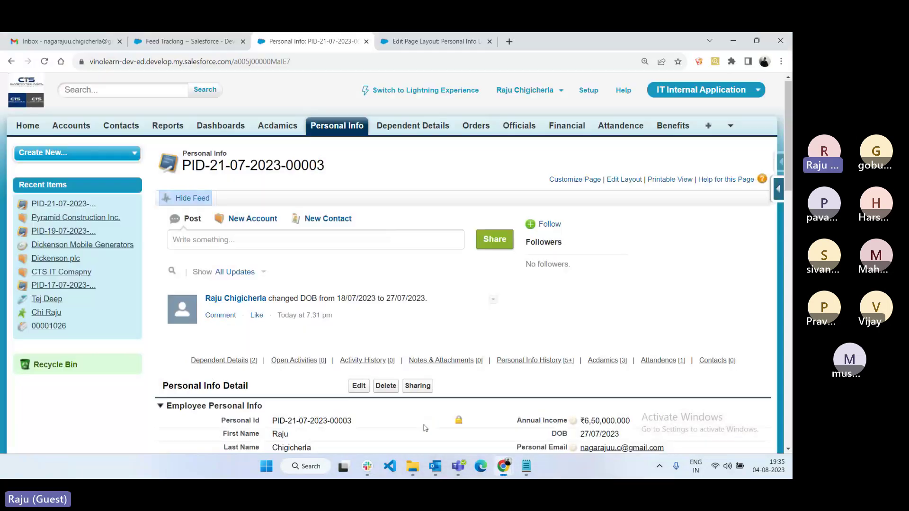
key(ctrl+Tab)
scroll(353, 253, down, 3)
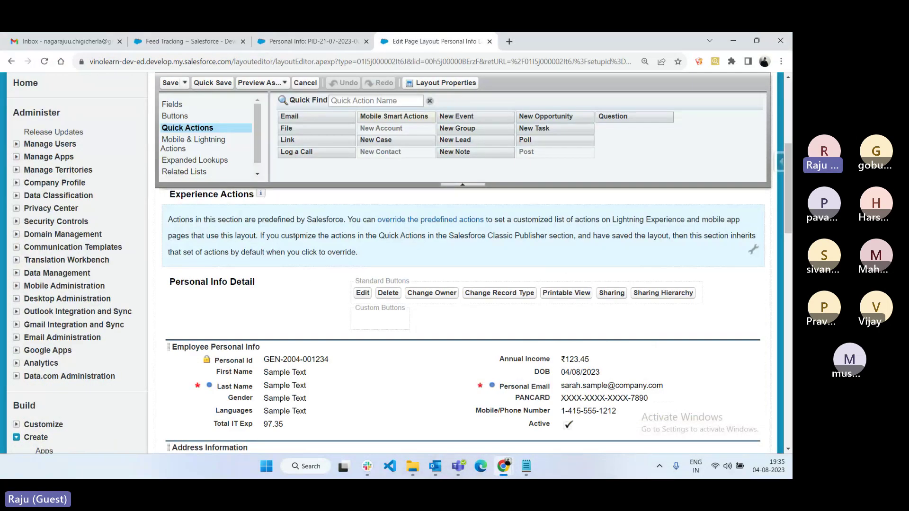
click(753, 249)
Open the Personal Info record in Lightning Experience, dismiss the settings popup, and examine its header and overflow actions
key(ctrl+shift+Tab)
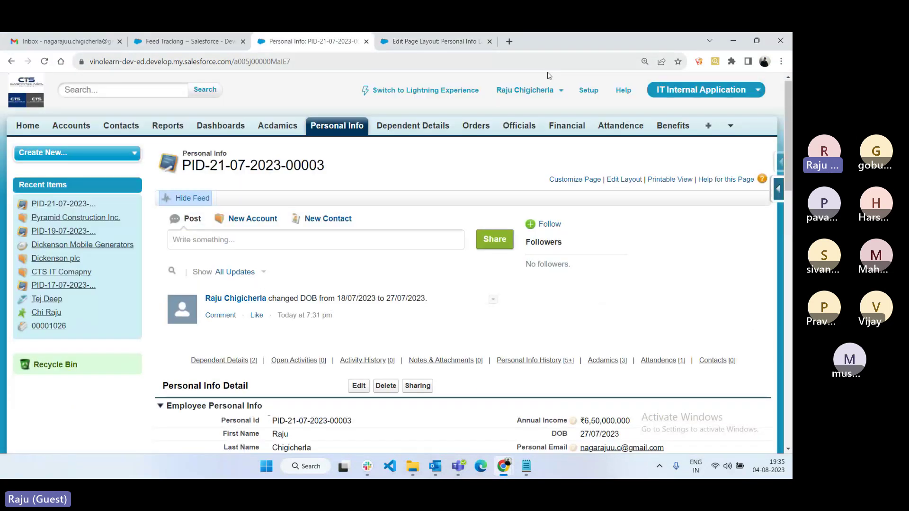
click(440, 92)
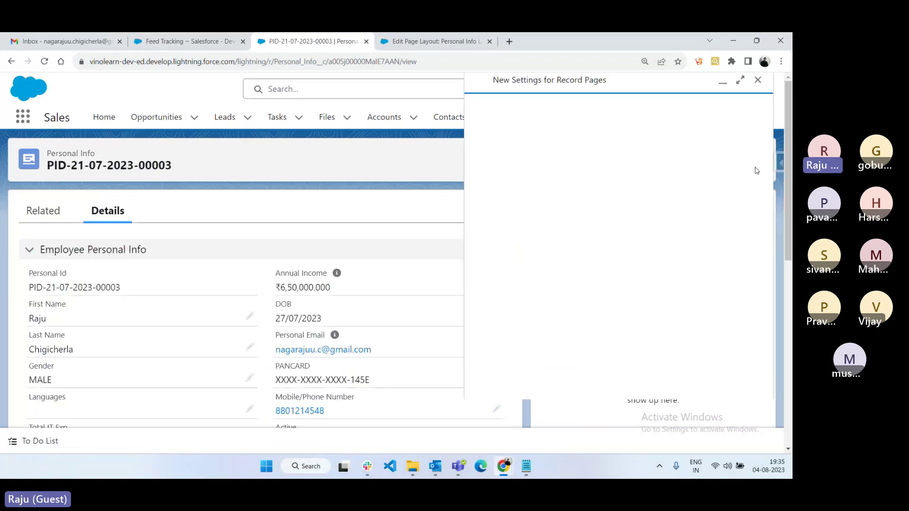
click(760, 126)
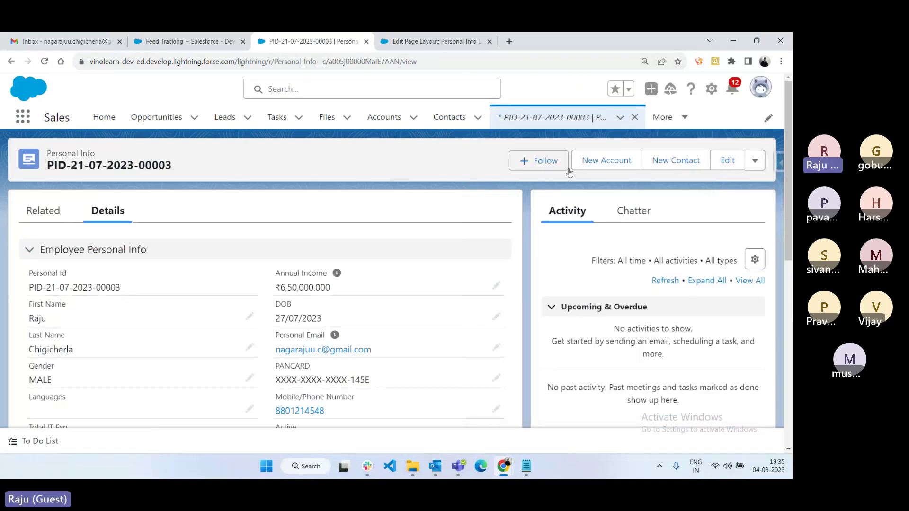
click(754, 161)
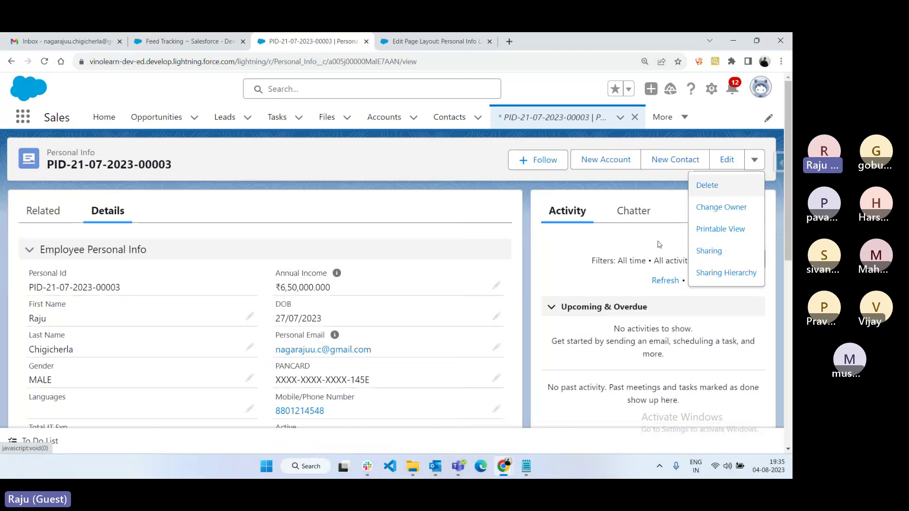
click(427, 41)
click(320, 38)
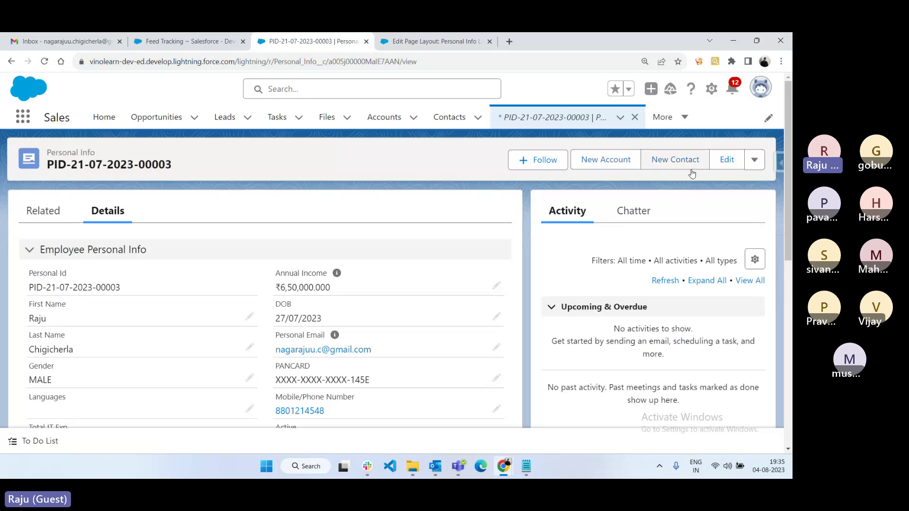
Remove New Contact, New Event, New Opportunity and Change Record Type from the layout's Experience Actions
click(462, 44)
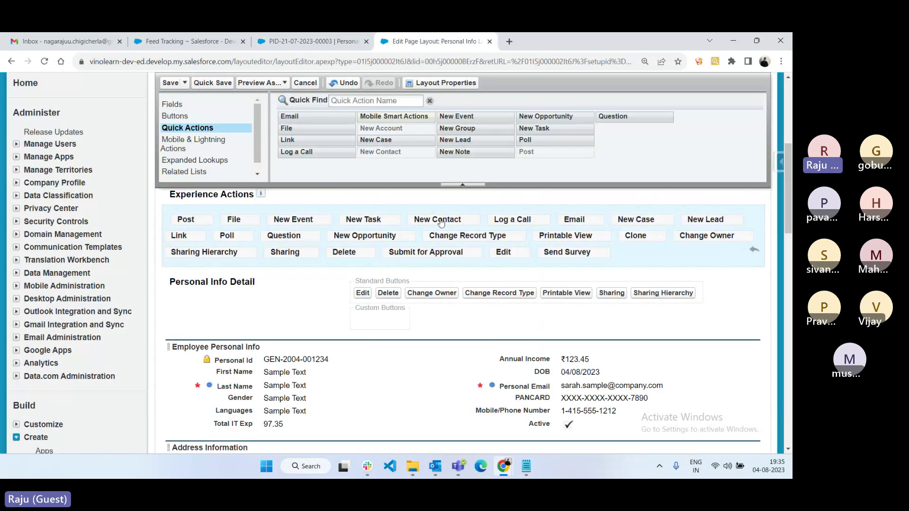
drag(441, 222, 474, 144)
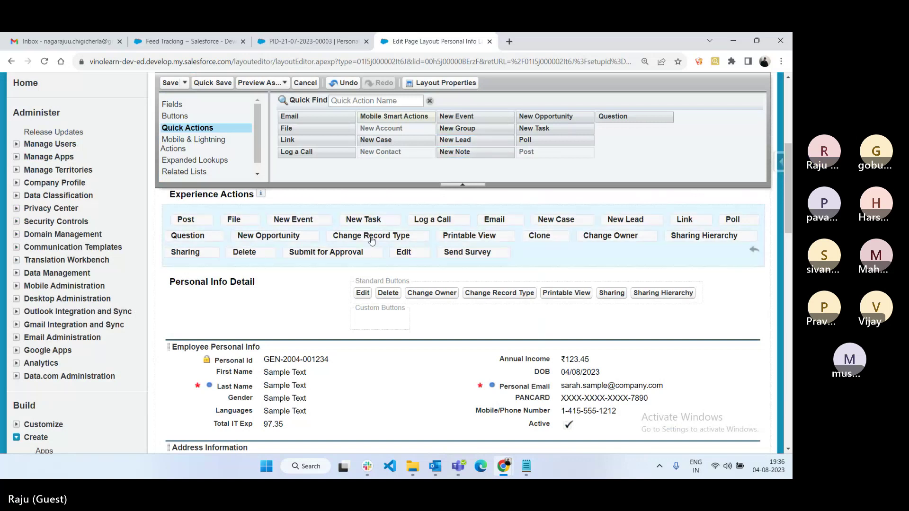
drag(294, 220, 426, 139)
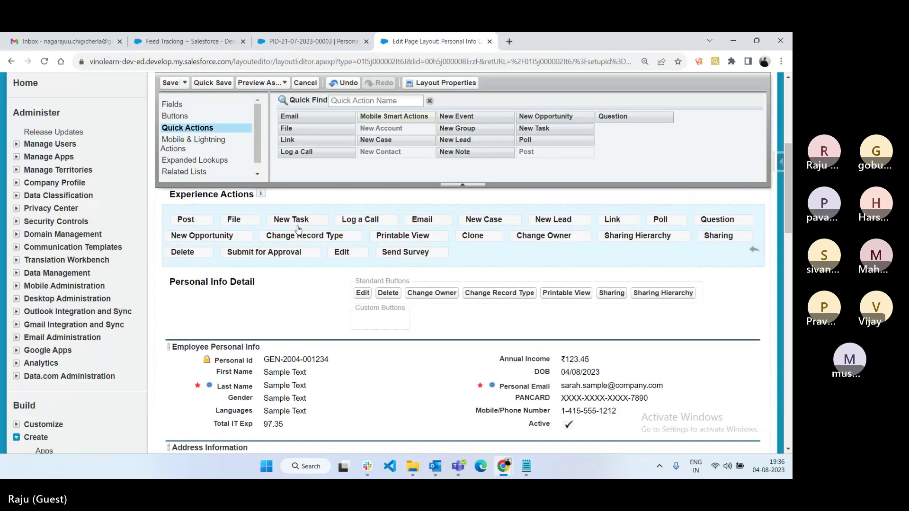
drag(216, 236, 350, 167)
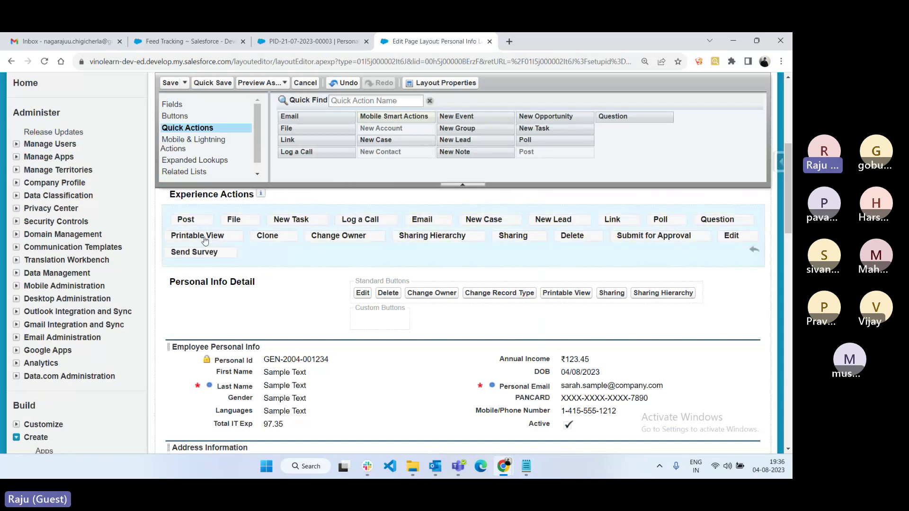
Check the overflow actions on the Lightning record again and return to the page layout editor
click(308, 41)
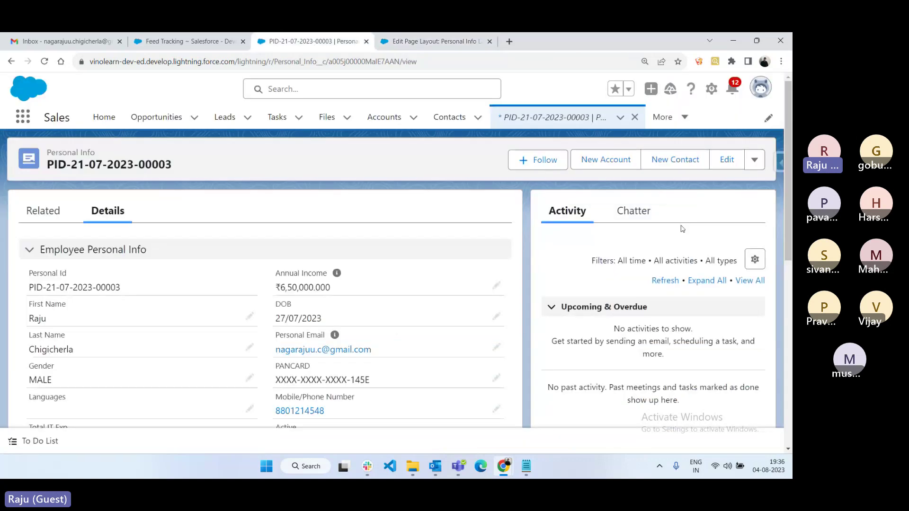
click(756, 161)
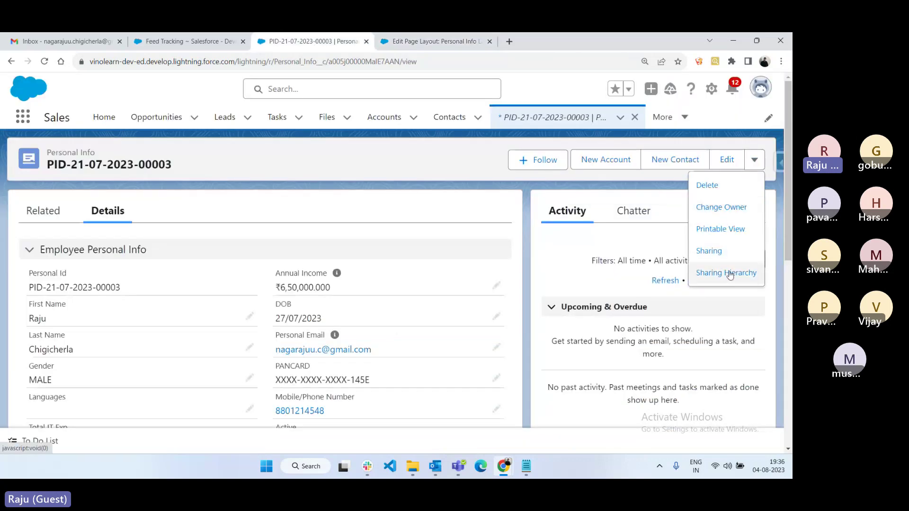
click(425, 41)
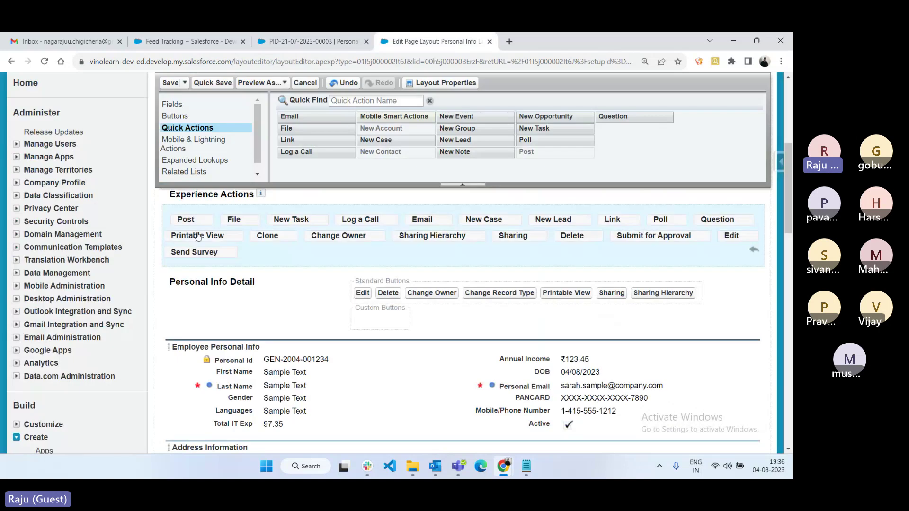
Remove Printable View, Clone, Change Owner, Sharing Hierarchy and Submit for Approval from the Experience Actions
drag(186, 236, 379, 176)
drag(255, 239, 360, 151)
drag(181, 236, 462, 107)
mouse_move(318, 236)
mouse_down()
mouse_move(357, 229)
mouse_move(488, 135)
mouse_up()
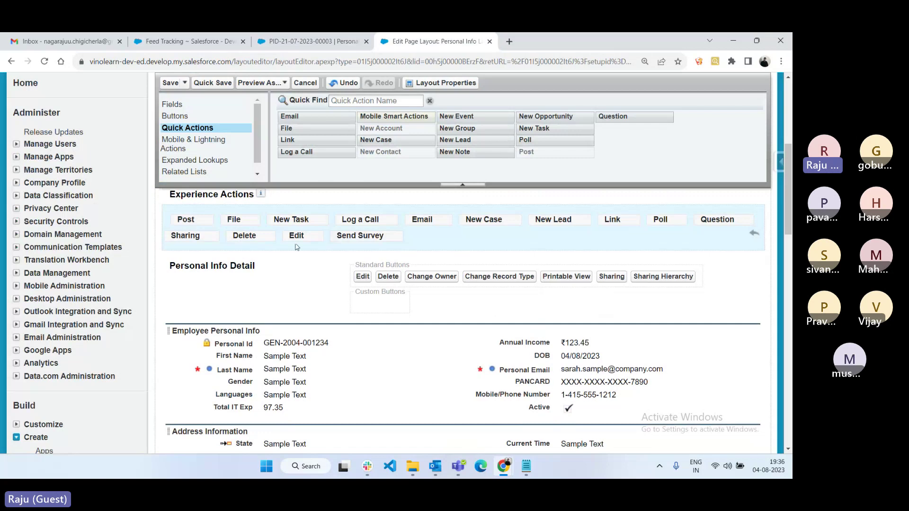
Reorder the Experience Actions so that Edit, Delete and Sharing come first, ahead of Post
drag(295, 237, 221, 219)
drag(376, 237, 172, 219)
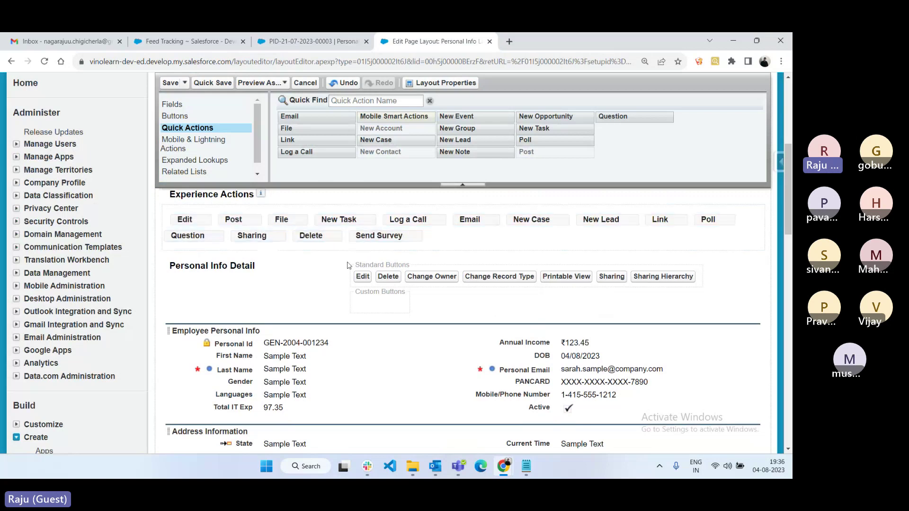
drag(314, 237, 209, 221)
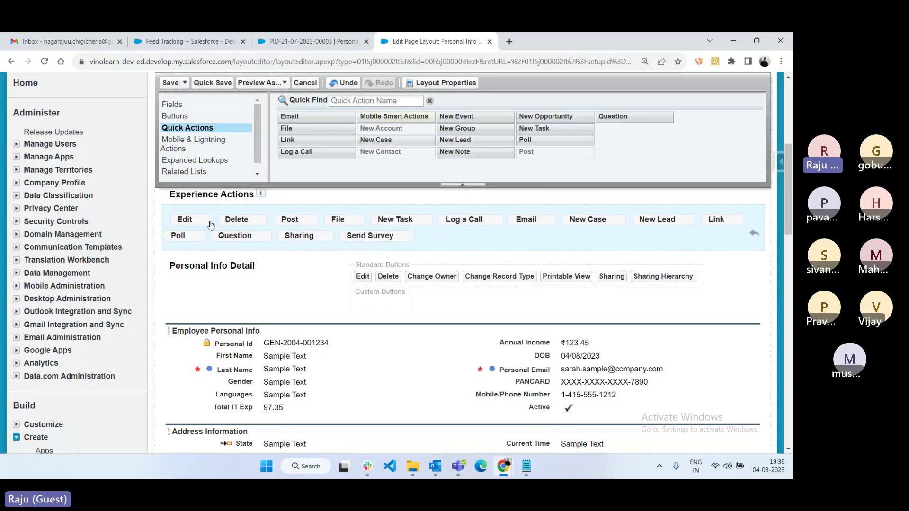
drag(299, 235, 267, 227)
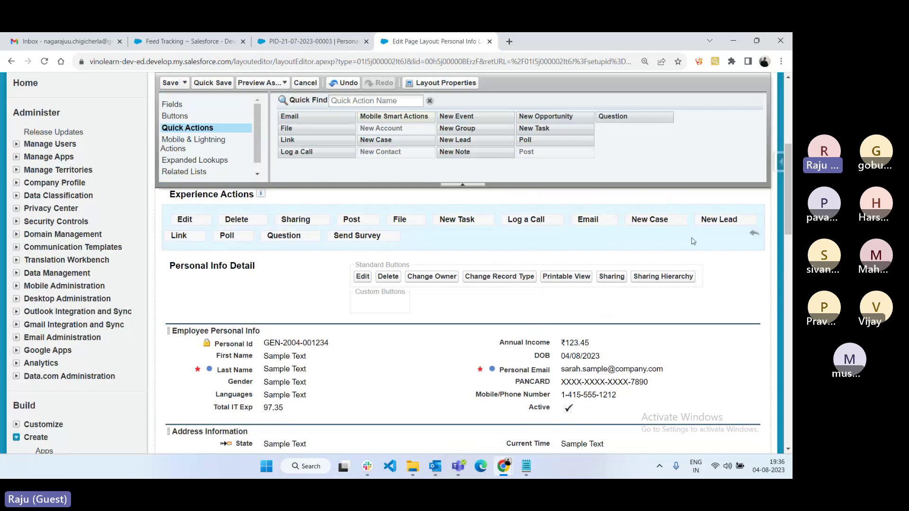
Remove New Case, Link, Email, Log a Call, New Task, Post and File from the layout's Experience Actions
drag(644, 219, 615, 142)
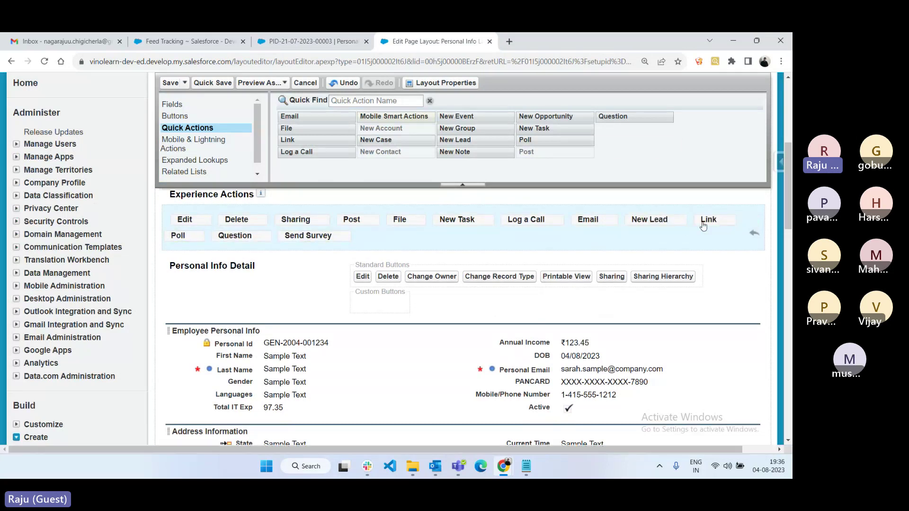
drag(704, 226, 610, 142)
drag(588, 220, 535, 142)
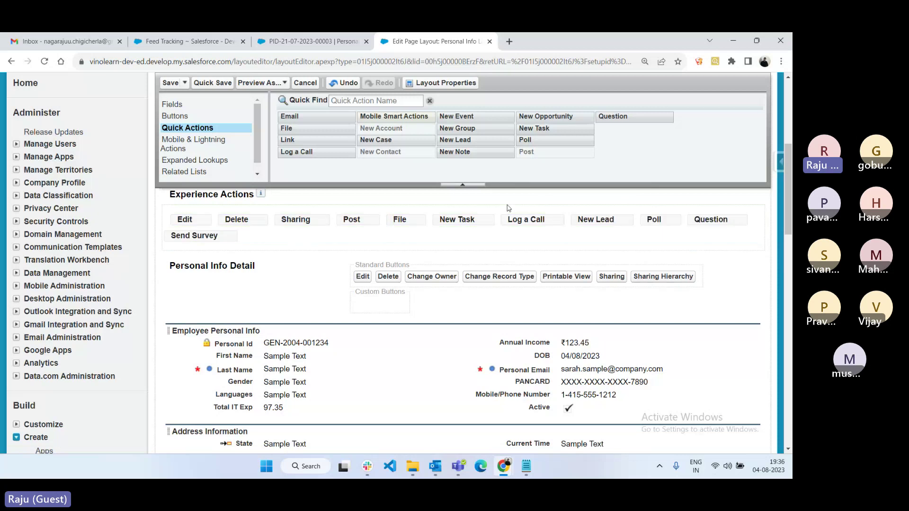
drag(527, 219, 469, 129)
drag(457, 219, 426, 137)
drag(351, 219, 416, 165)
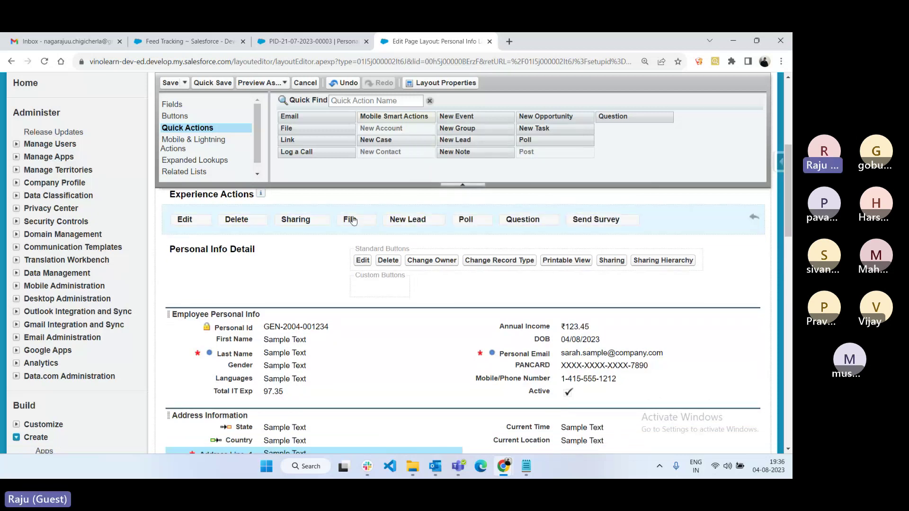
drag(352, 220, 417, 166)
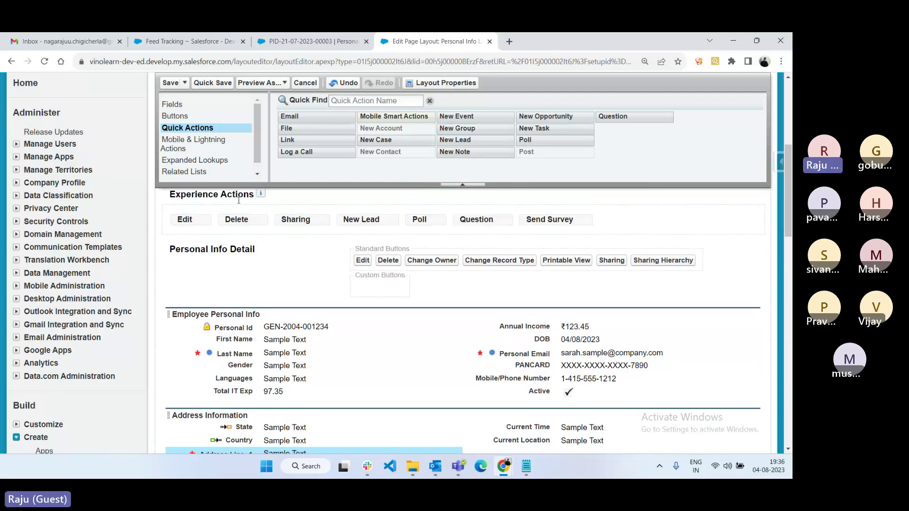
Remove Poll, New Lead, Question and Send Survey from the Mobile and Lightning Experience Actions and quick save the layout
scroll(234, 228, up, 2)
scroll(233, 229, up, 1)
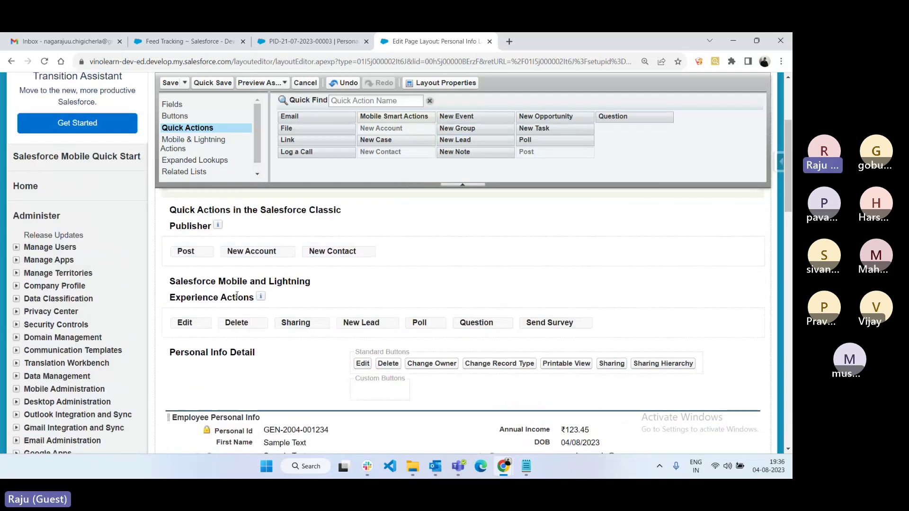
click(178, 144)
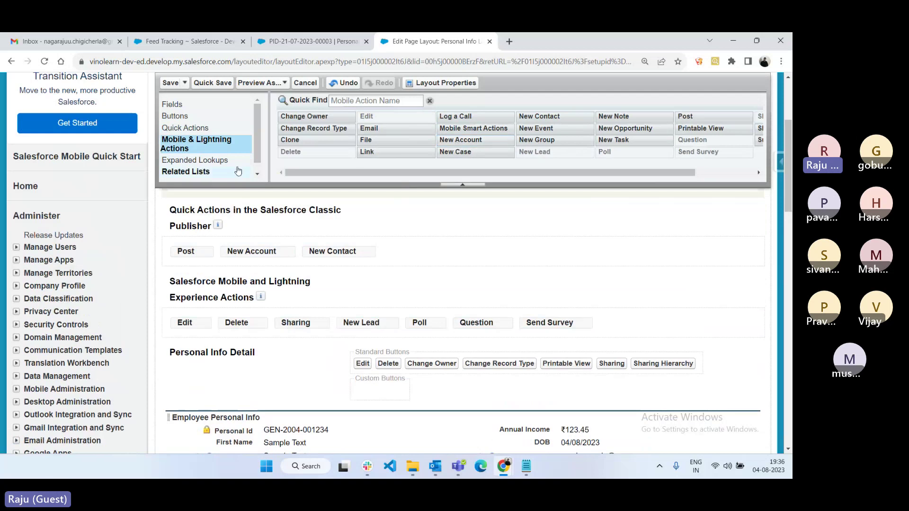
click(202, 132)
click(199, 142)
drag(413, 325, 607, 153)
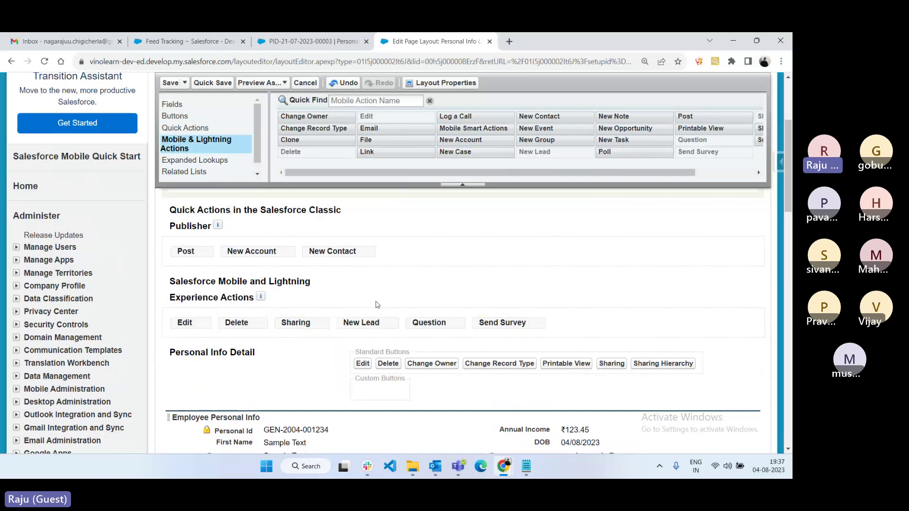
drag(362, 322, 475, 177)
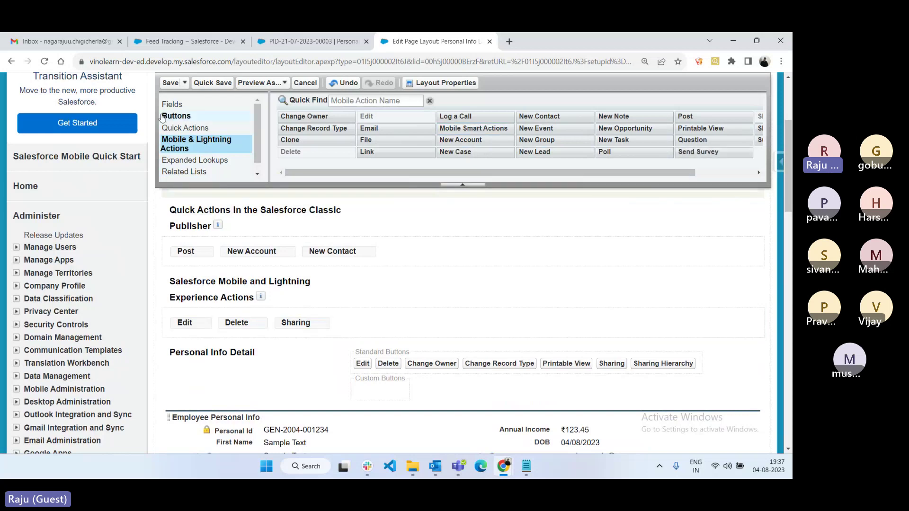
click(209, 84)
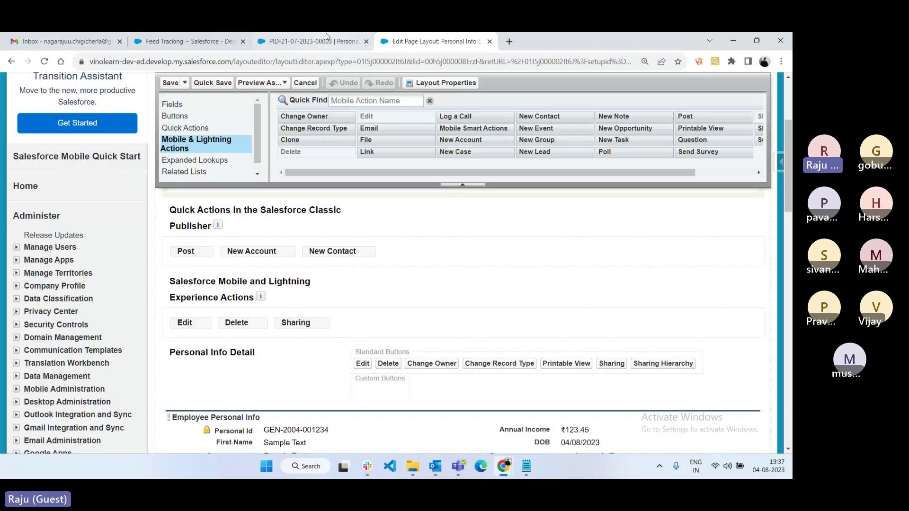
Reload the Lightning Personal Info record to check its action buttons and return to the page layout editor
click(326, 40)
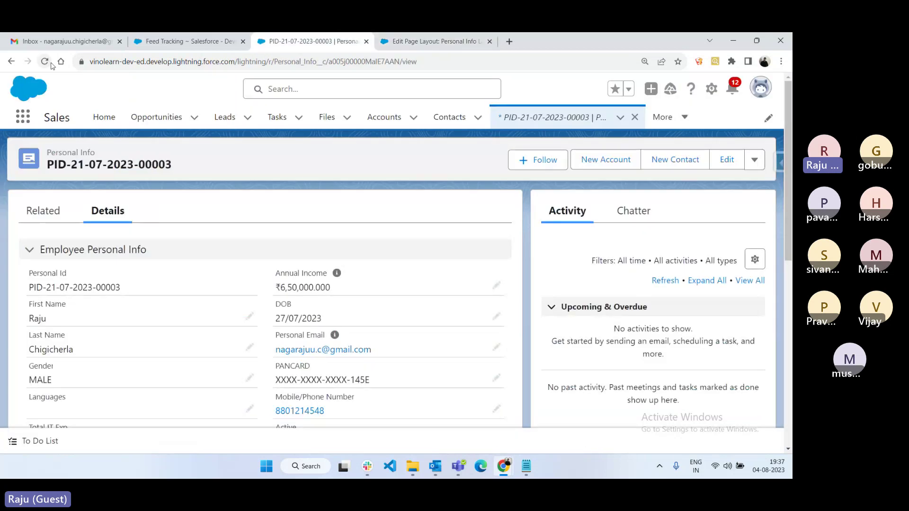
click(45, 62)
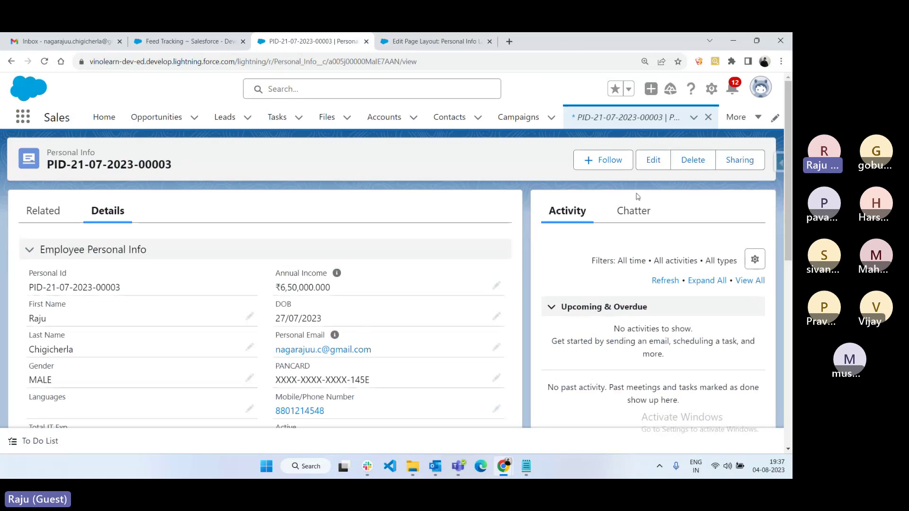
click(448, 36)
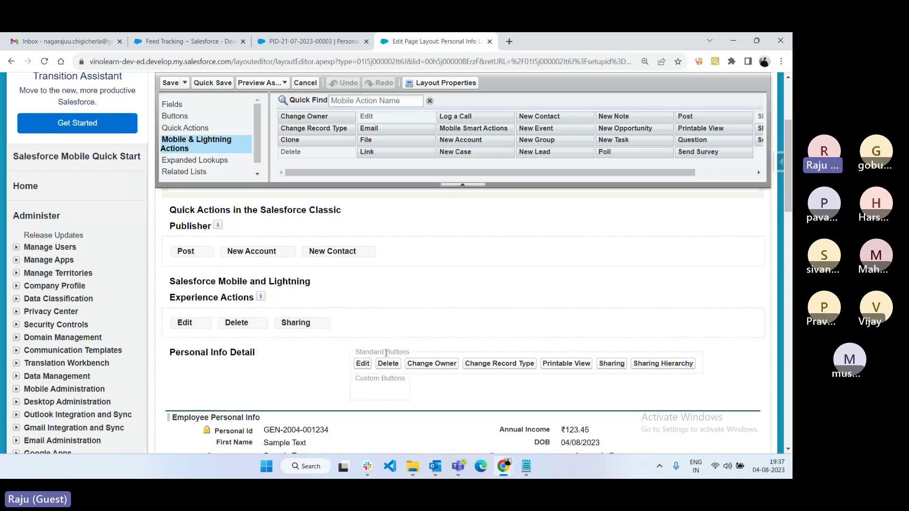
Compare the layout's Experience Actions and Standard Buttons sections with the buttons on the Lightning record
drag(385, 352, 413, 353)
drag(278, 299, 221, 297)
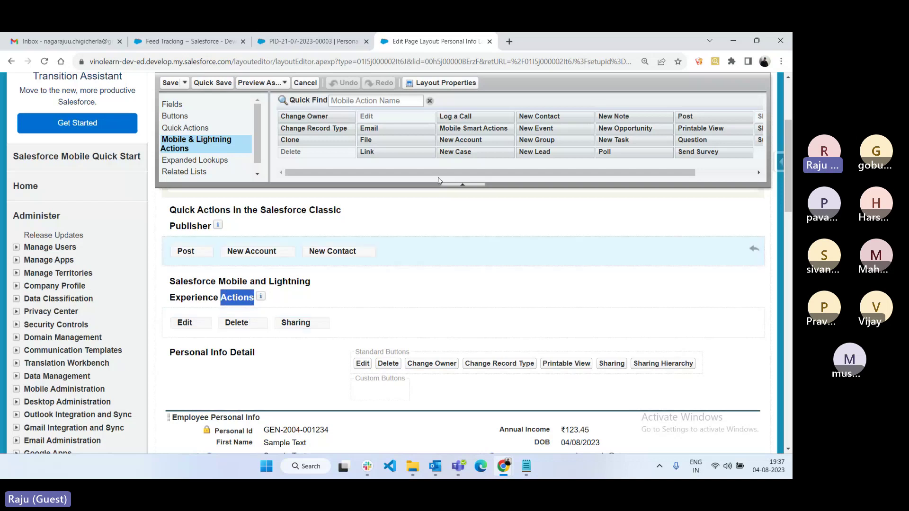
click(313, 41)
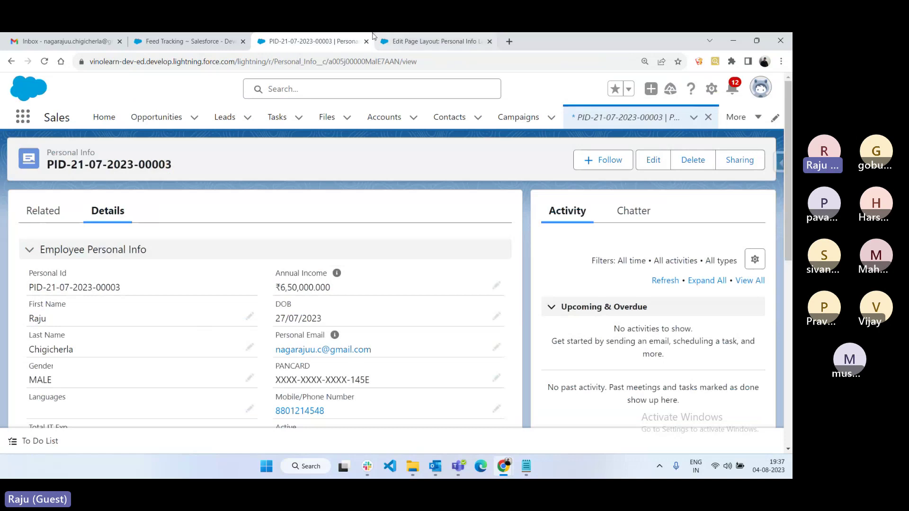
click(385, 42)
click(391, 368)
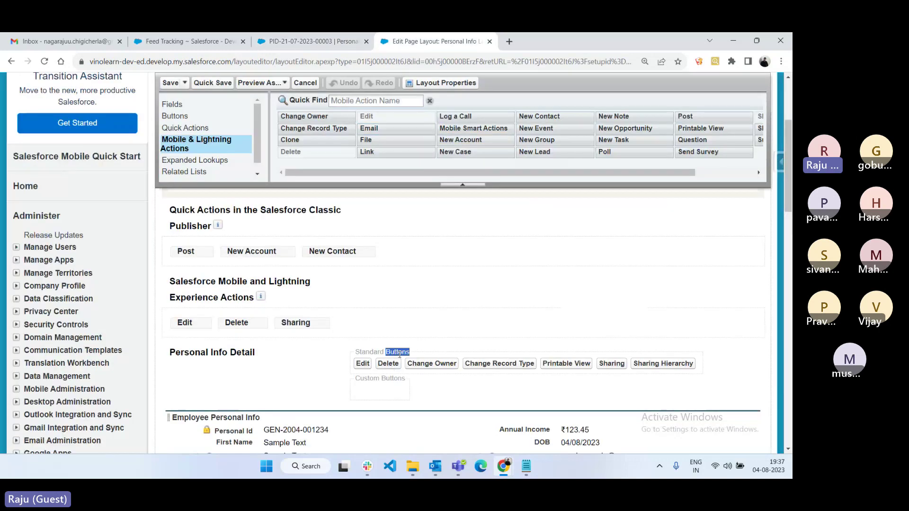
double_click(232, 299)
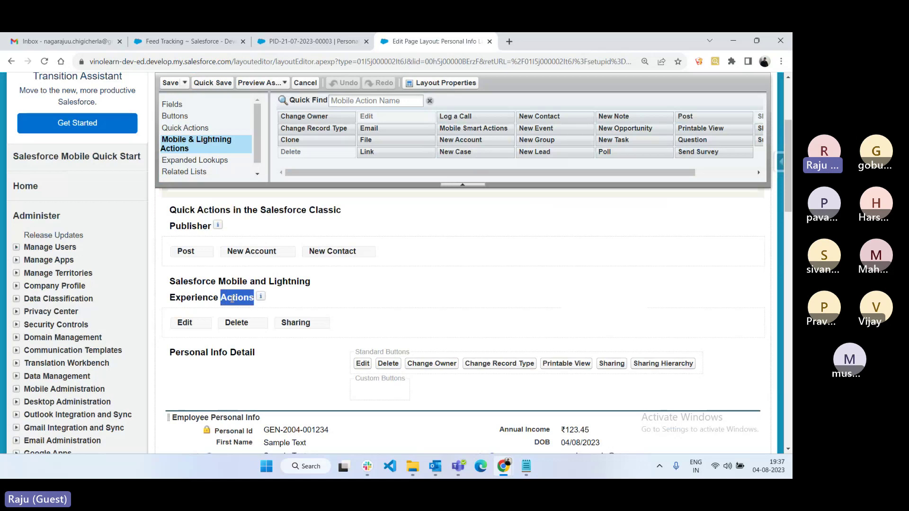
scroll(513, 291, down, 1)
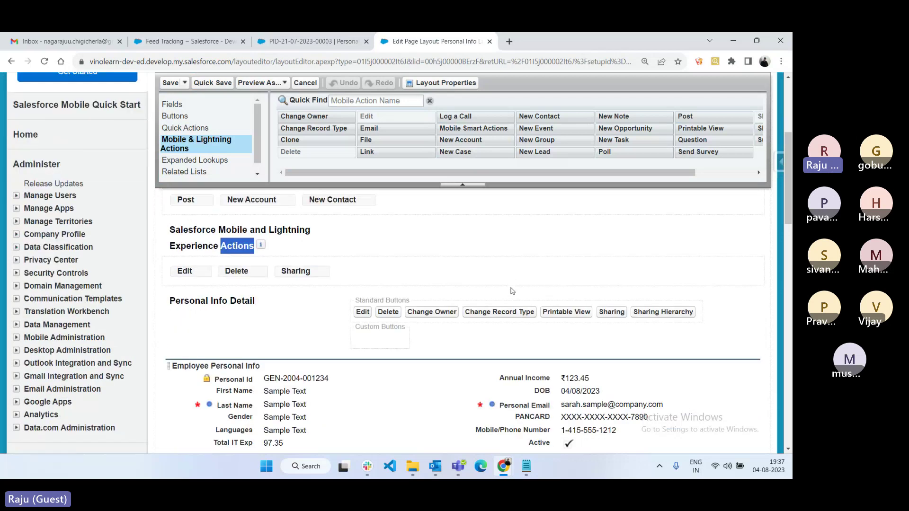
Switch to the Page layouts notes in Notepad, review the Salesforce Mobile and Lightning Actions section, and place the cursor below it
click(530, 471)
drag(406, 401, 9, 347)
scroll(345, 341, down, 4)
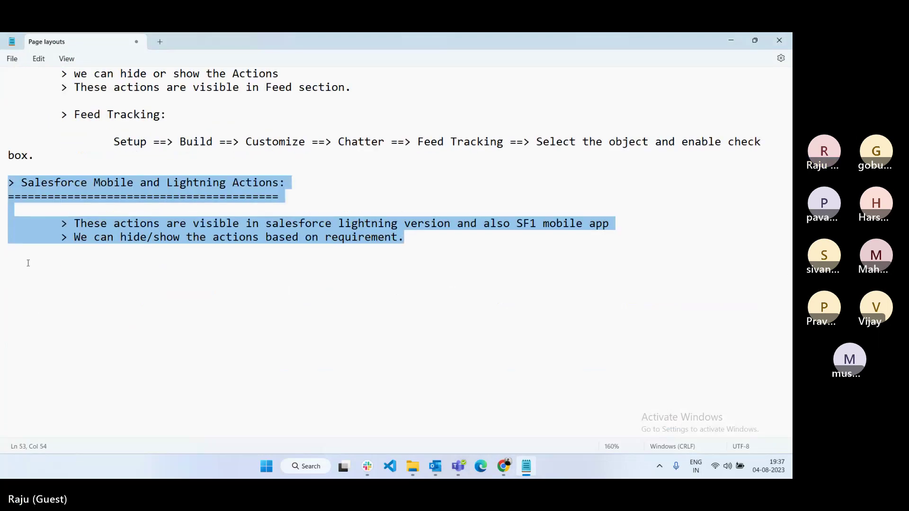
click(28, 263)
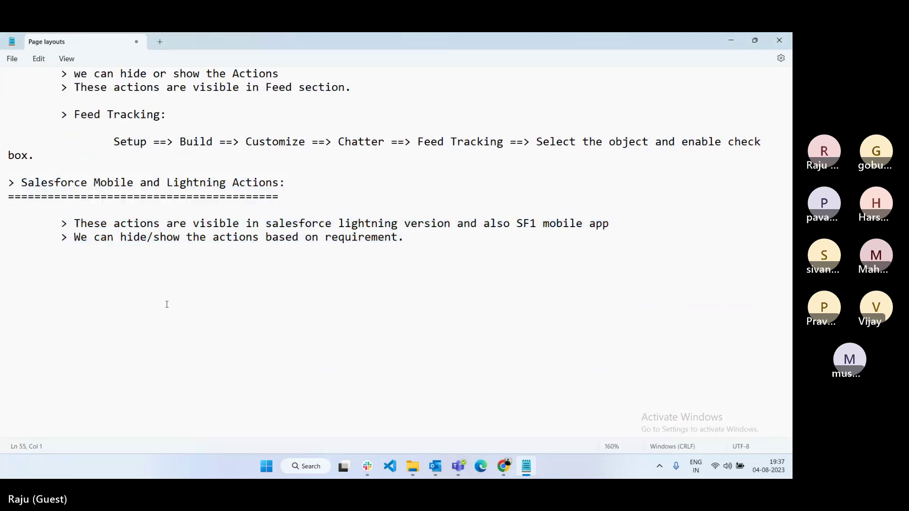
Add the heading "> Related List:" with an underline of equals signs below the Salesforce Mobile and Lightning Actions notes
text(> Re)
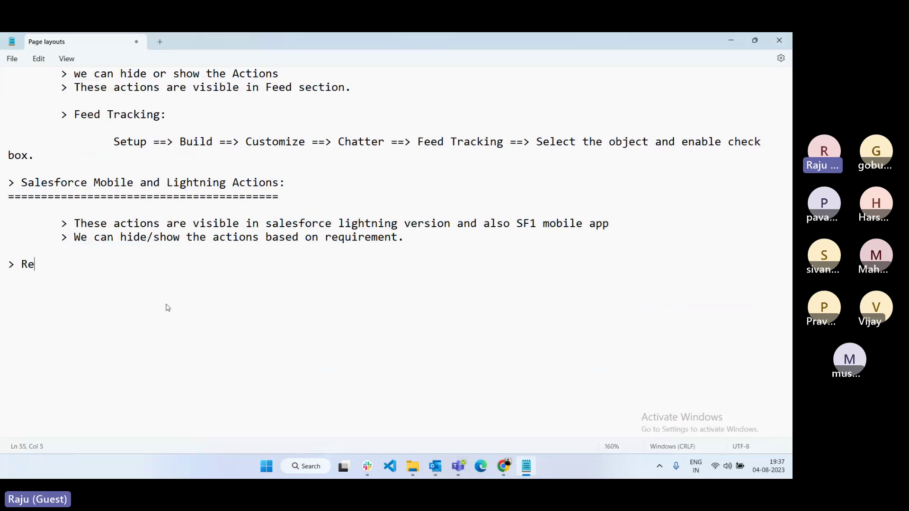
text(lated List:)
key(Return)
text(================)
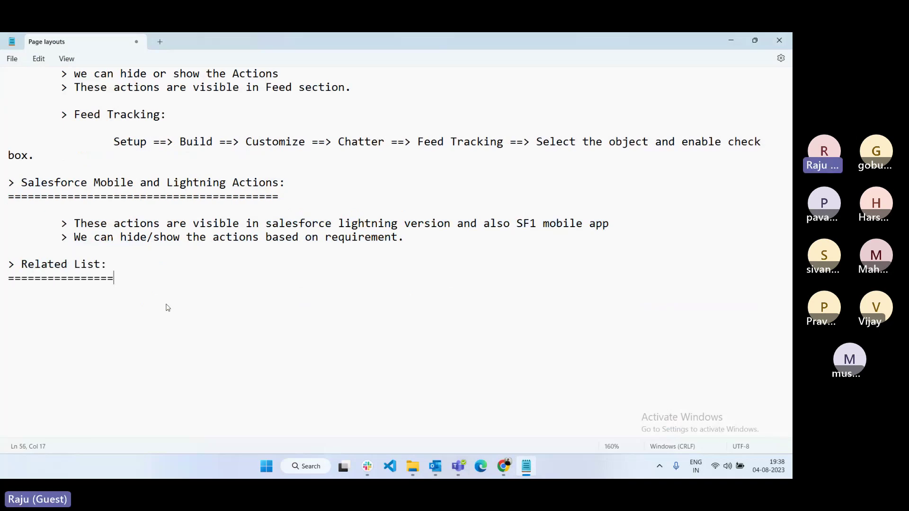
Write the indented bullet "> Related contain child information" under the Related List heading
key(Return)
key(Return)
key(Tab)
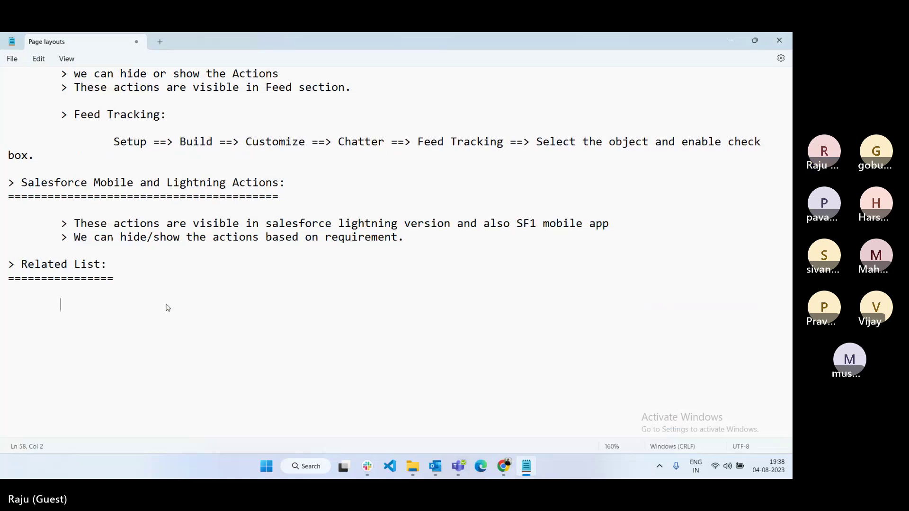
text(> Related con)
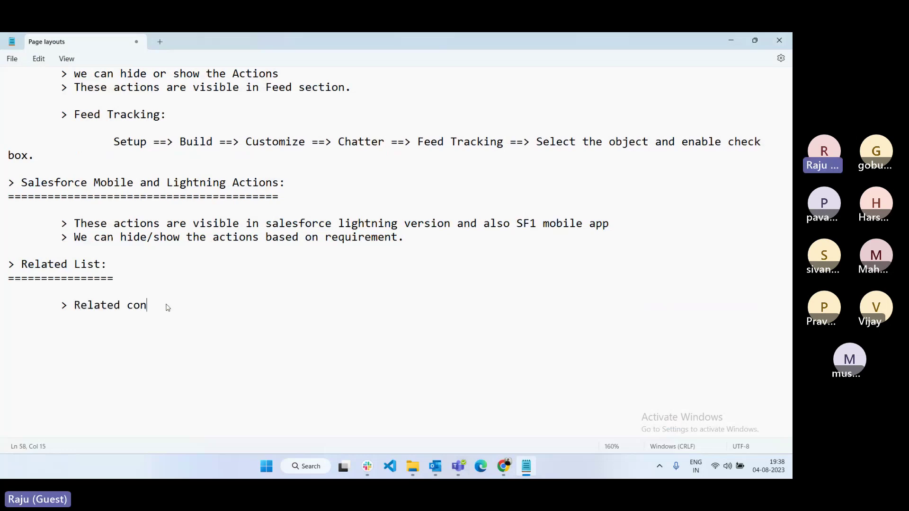
text(tain)
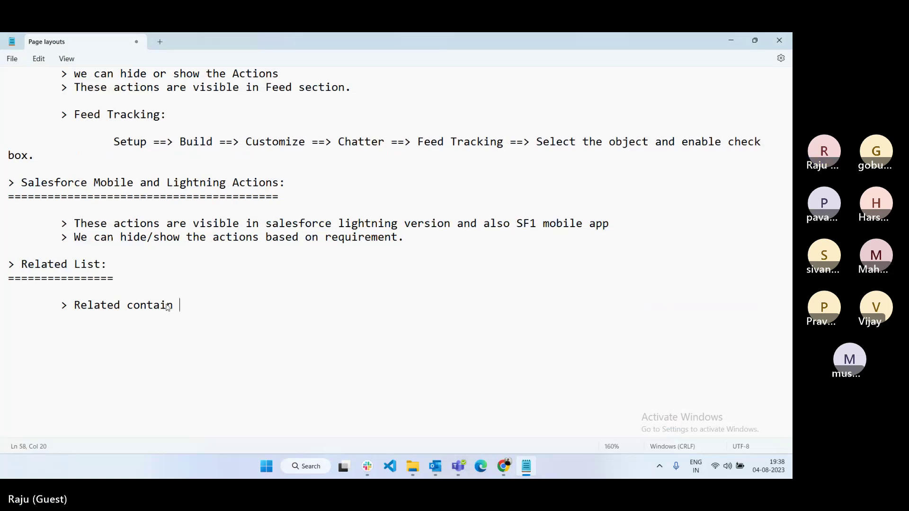
text(child i)
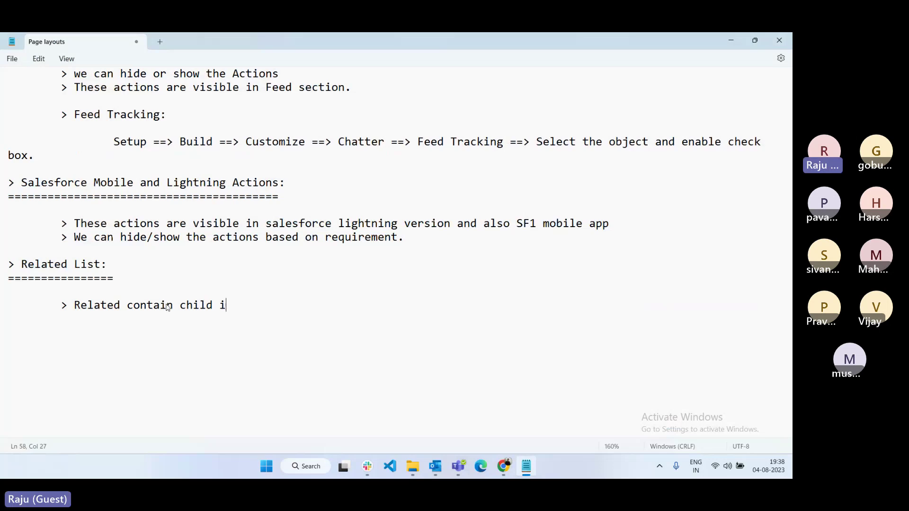
text(nformation 	)
Add the bullet "> We can control child fields to hide/show" to the Related List notes
text(>)
text( We c)
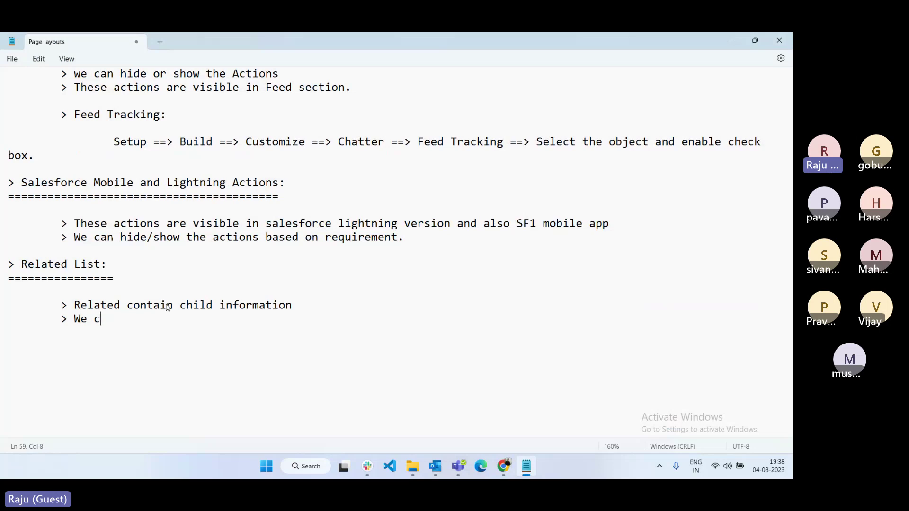
text(an control child fi)
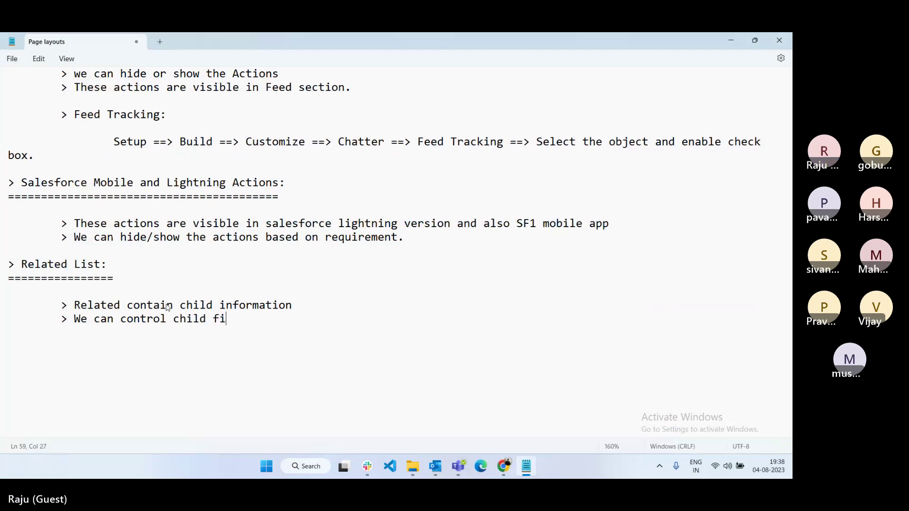
text(elds to)
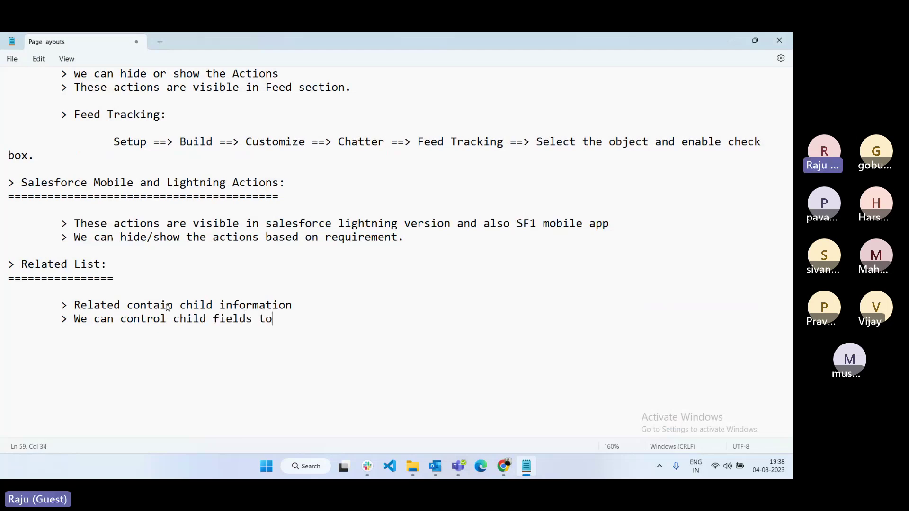
text( hide/show)
Add the indented bullet "> We can control related list buttons" to the Related List notes
key(Return)
key(Tab)
text(> We can )
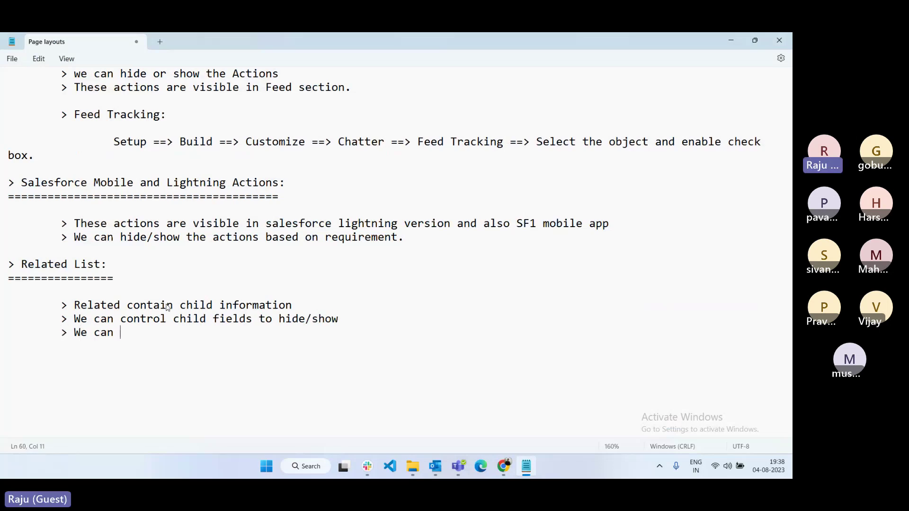
text(control related )
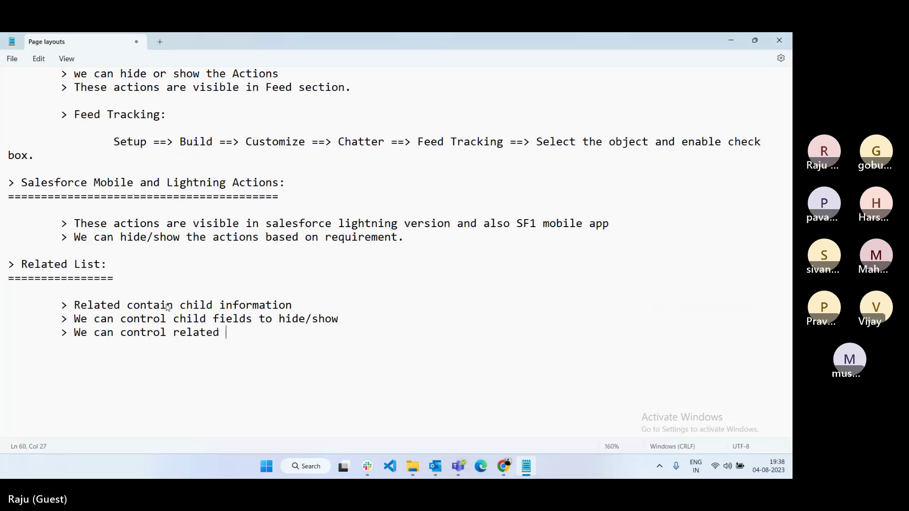
text(list bu)
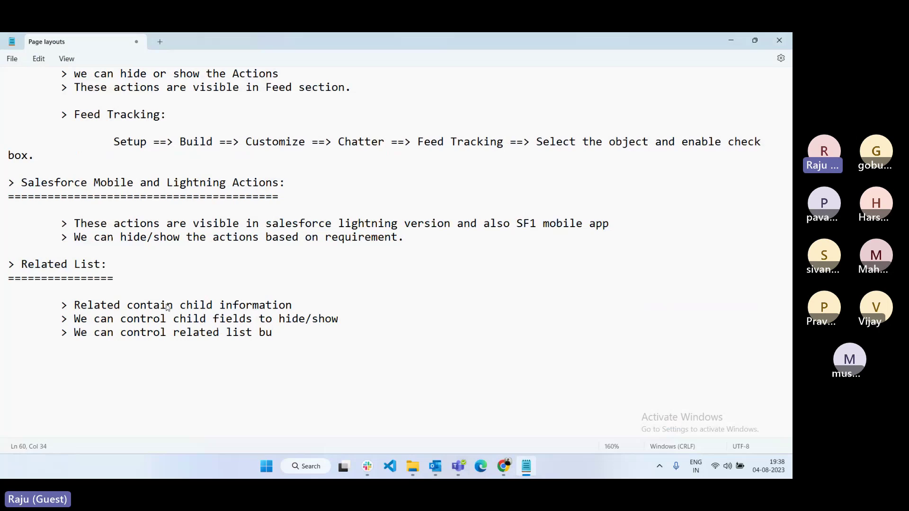
text(ttons)
Add the indented bullet "> We can hide or show the related list" and leave a blank line after it
key(Return)
key(Tab)
text(> We can hide )
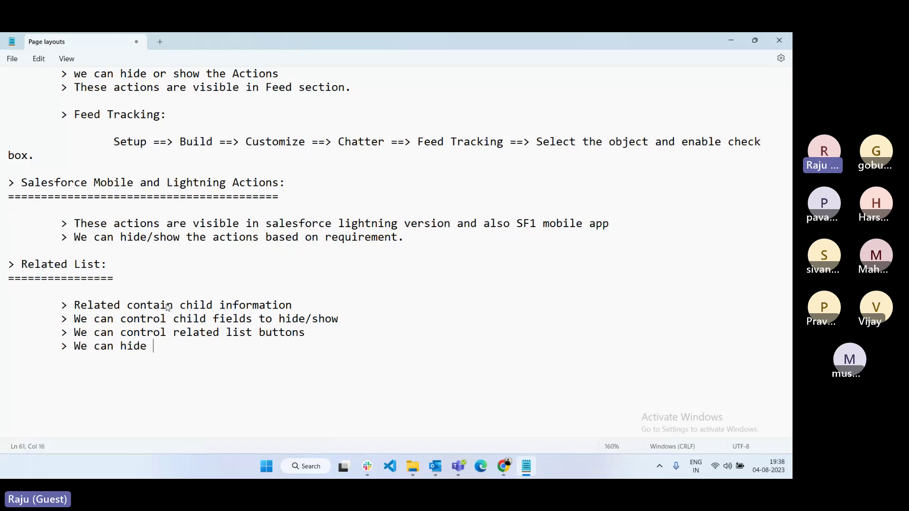
text(or show the realte)
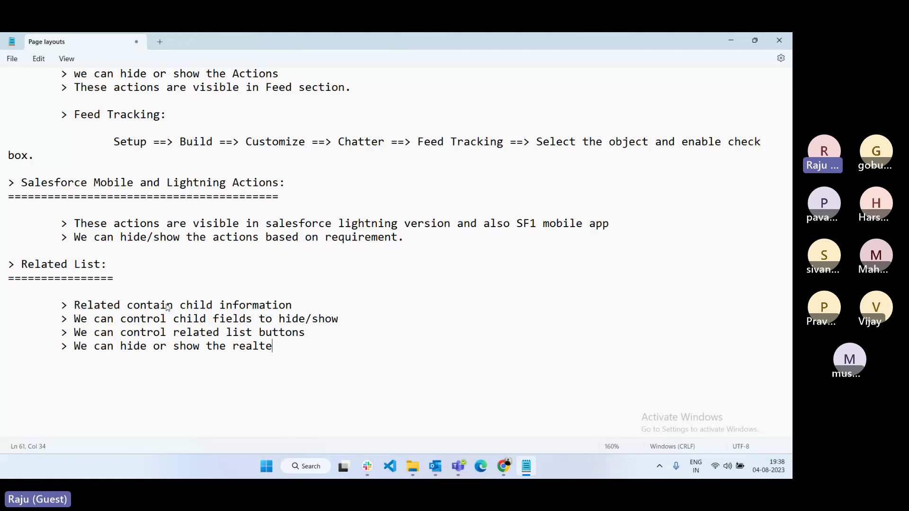
key(BackSpace)
key(BackSpace)
key(BackSpace)
key(BackSpace)
text(lated list)
key(Return)
key(Return)
Switch to Chrome and examine the related lists on the Personal Info record page
click(504, 469)
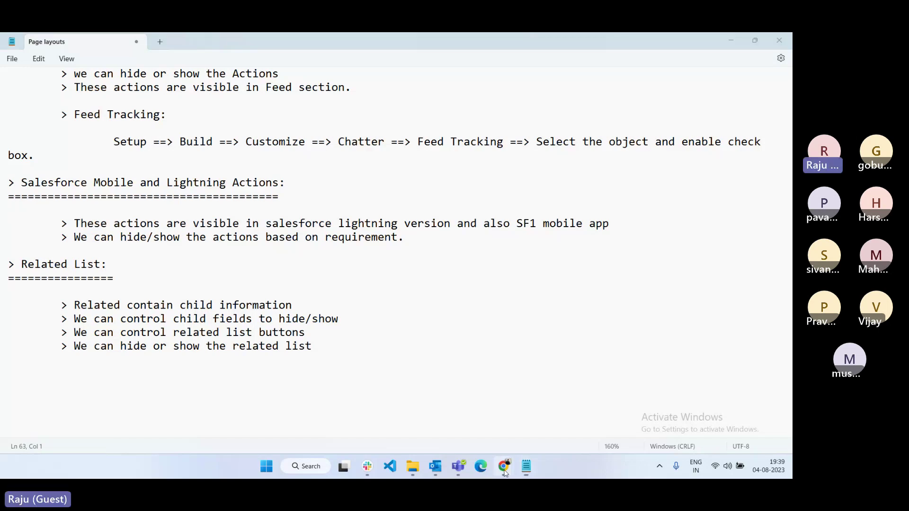
click(504, 471)
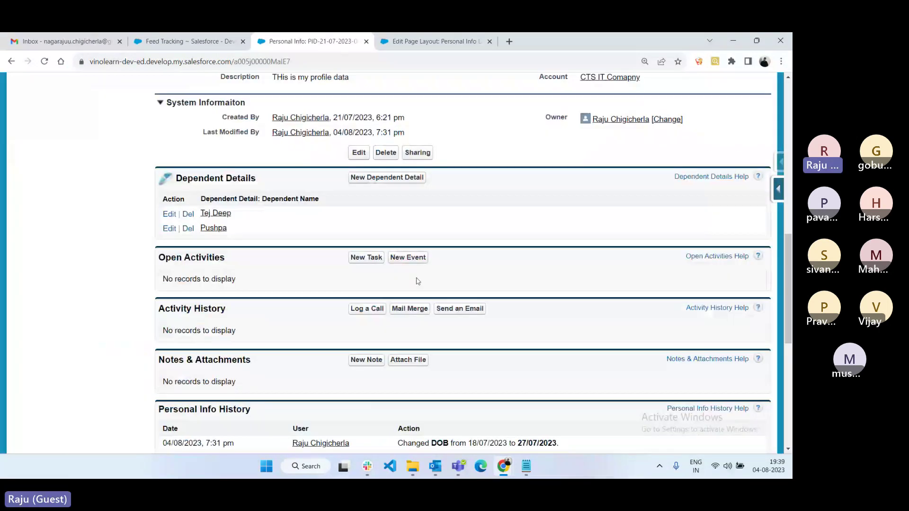
scroll(418, 282, down, 2)
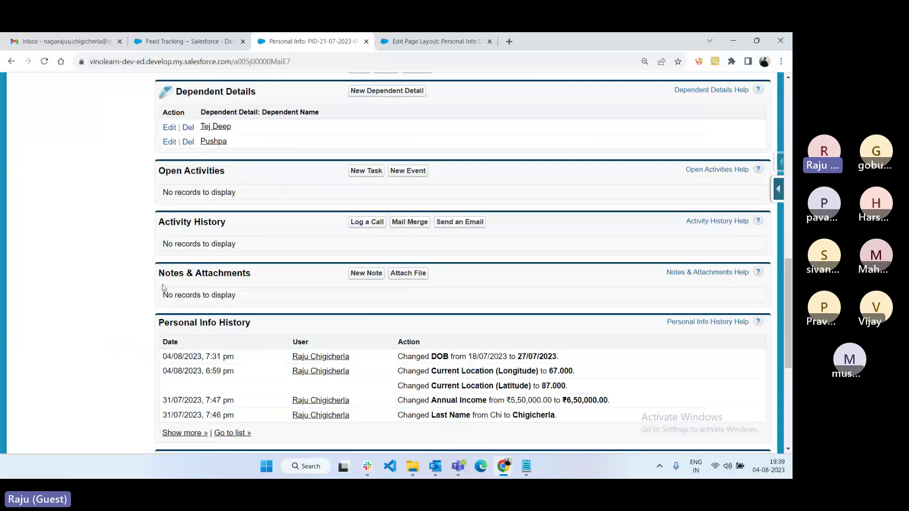
scroll(162, 288, down, 1)
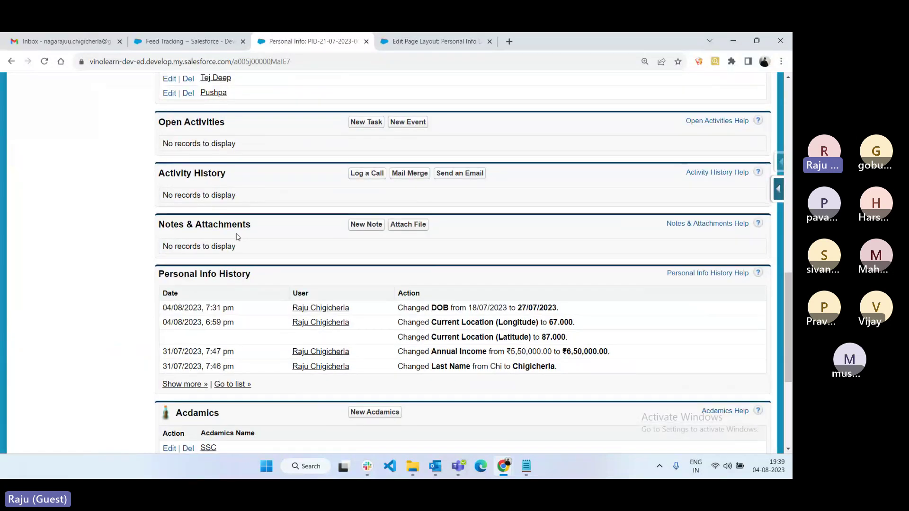
scroll(217, 242, up, 2)
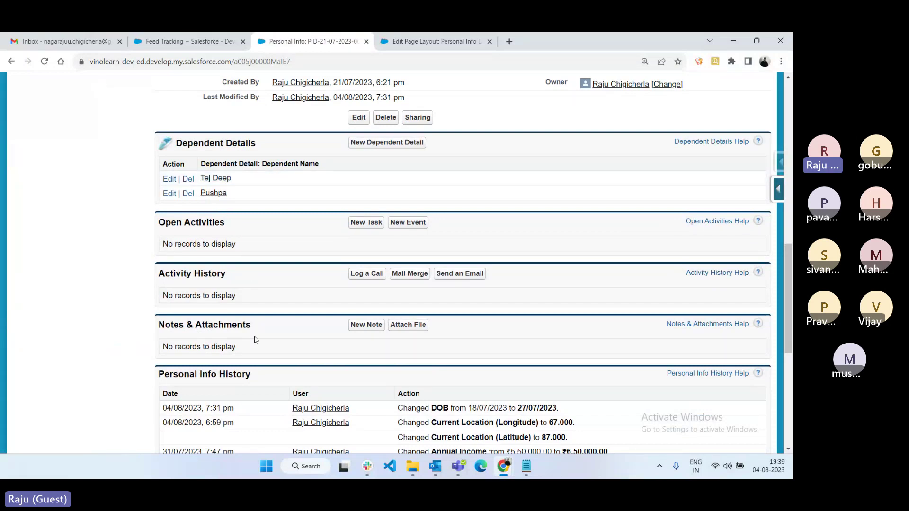
Remove the Open Activities and Activity History related lists from the Personal Info page layout
click(416, 41)
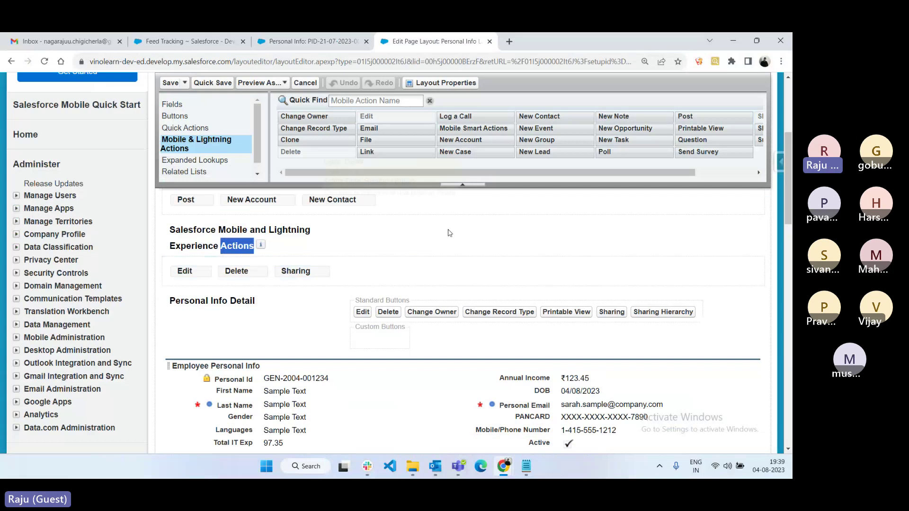
click(191, 172)
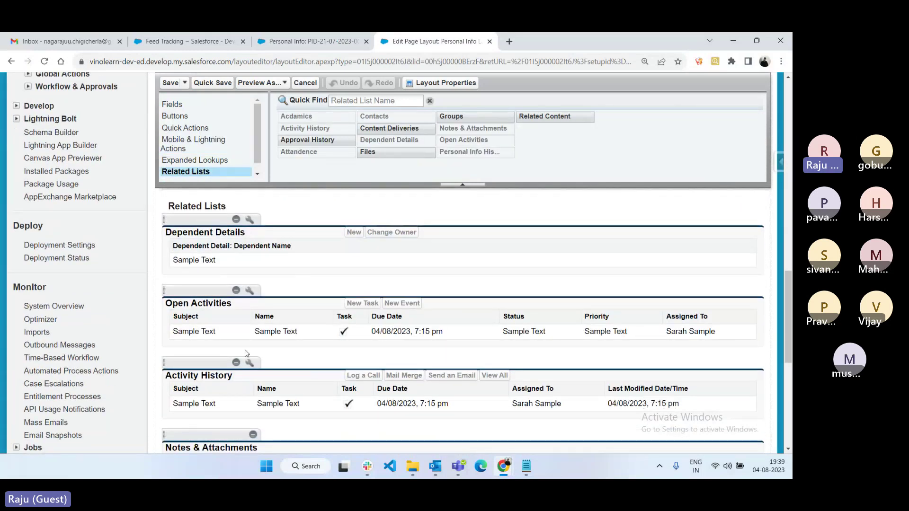
click(236, 292)
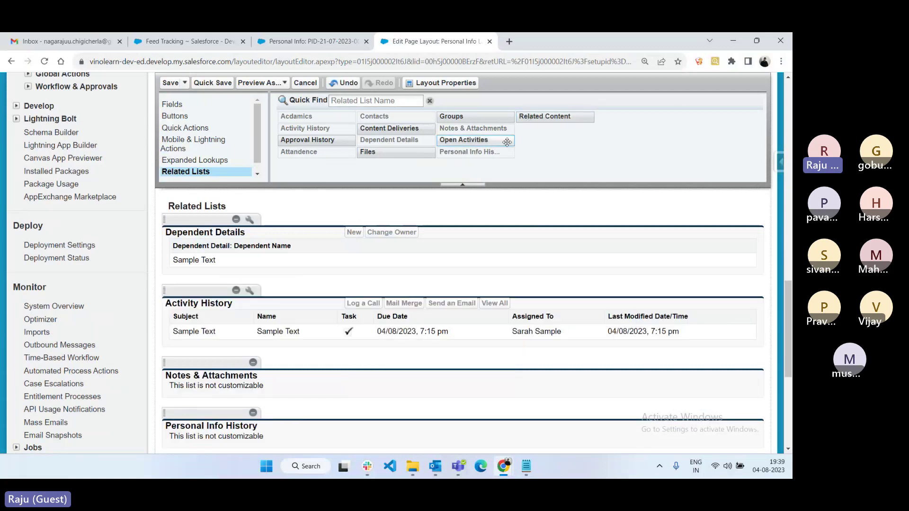
click(236, 291)
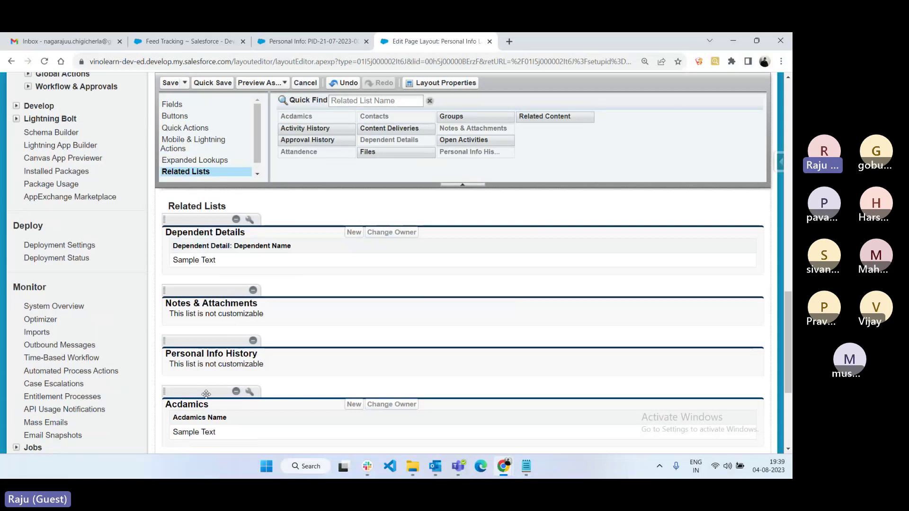
Move the Acdamics related list directly below Dependent Details and quick-save the layout, overwriting users' related list customizations
drag(205, 389, 208, 282)
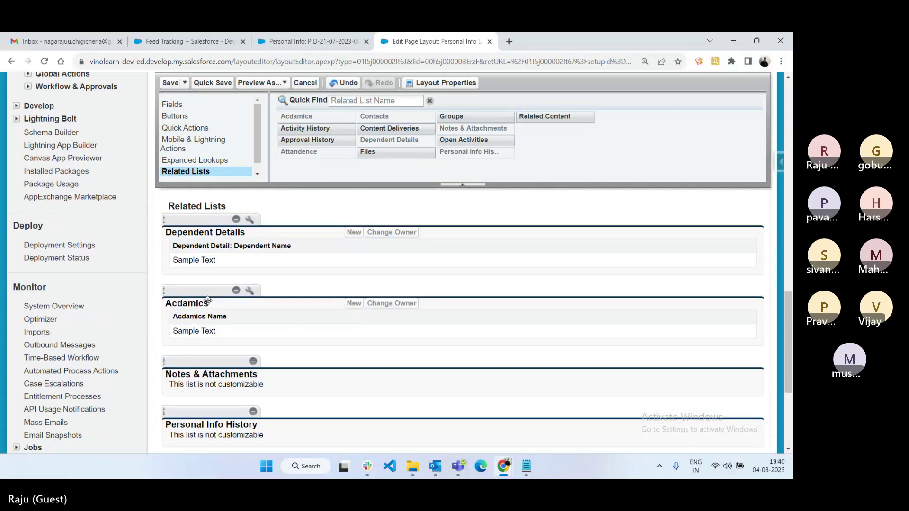
click(201, 84)
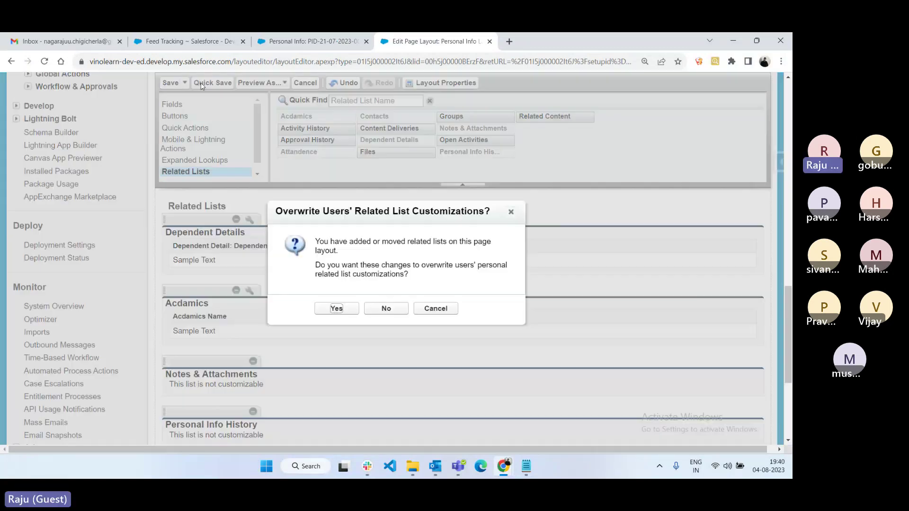
click(324, 306)
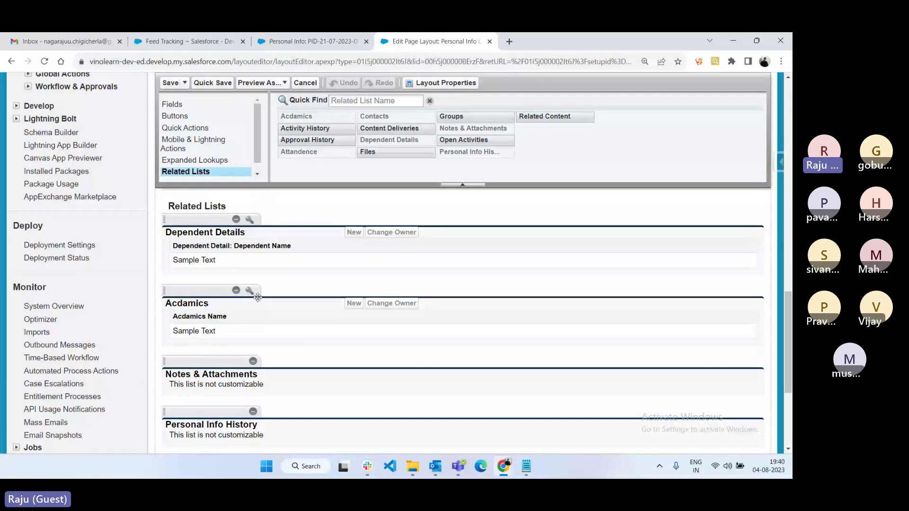
Review the order of the related lists on the Personal Info record page down to Contacts
click(275, 40)
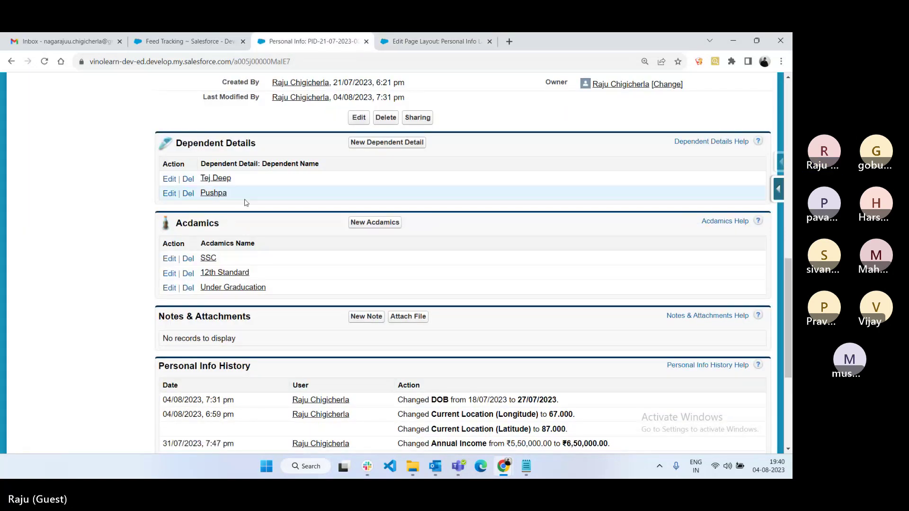
scroll(260, 234, down, 1)
scroll(259, 234, down, 2)
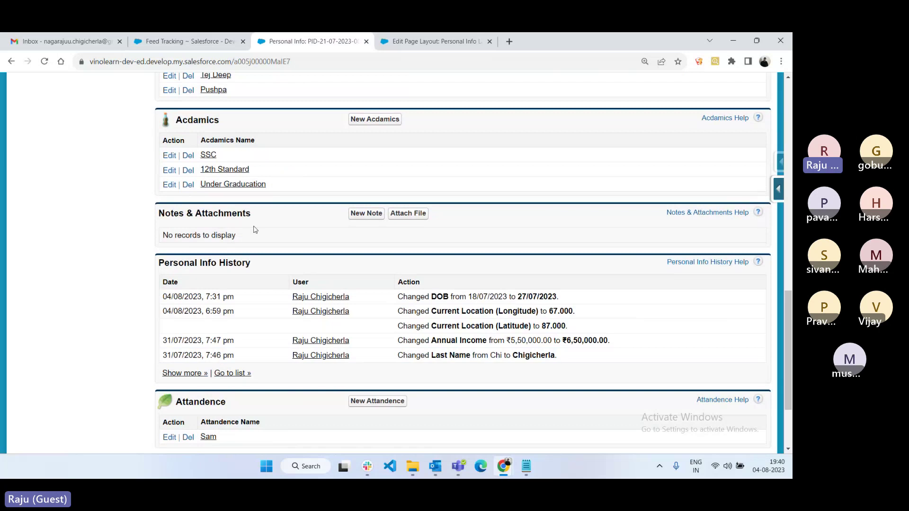
scroll(251, 232, down, 1)
scroll(248, 220, down, 2)
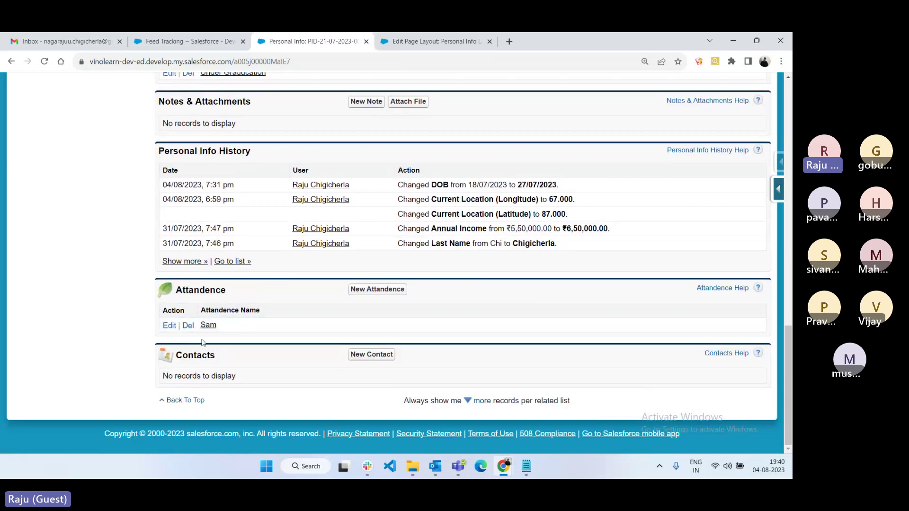
scroll(257, 257, up, 1)
Remove the Contacts related list from the Personal Info page layout and move Attandence directly below Acdamics
key(ctrl+Tab)
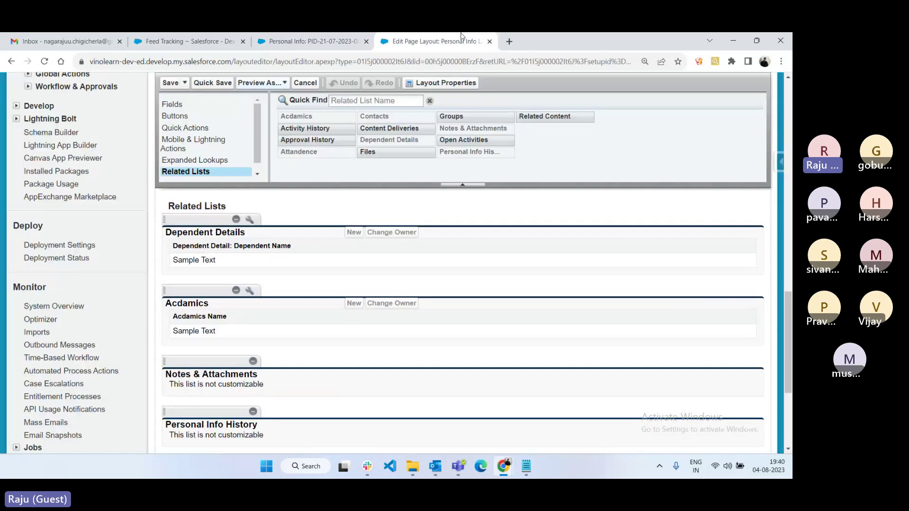
scroll(326, 378, down, 2)
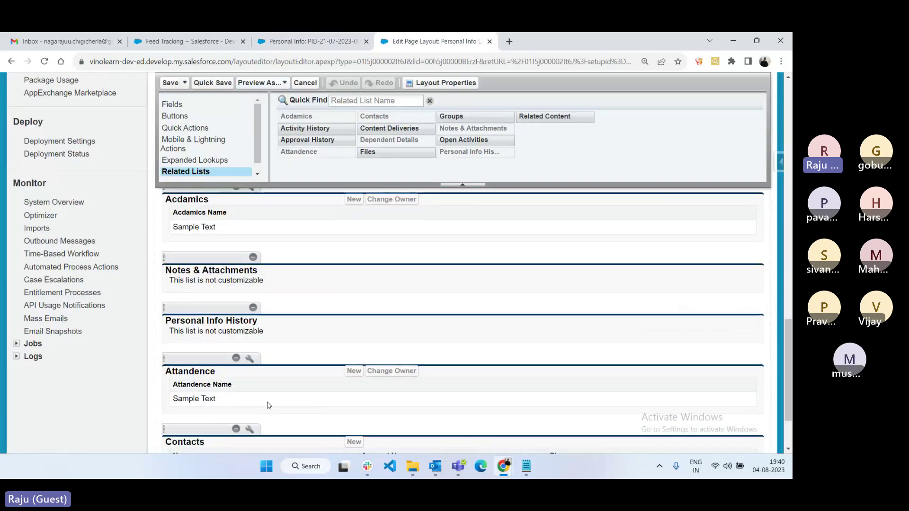
scroll(266, 401, down, 1)
click(236, 379)
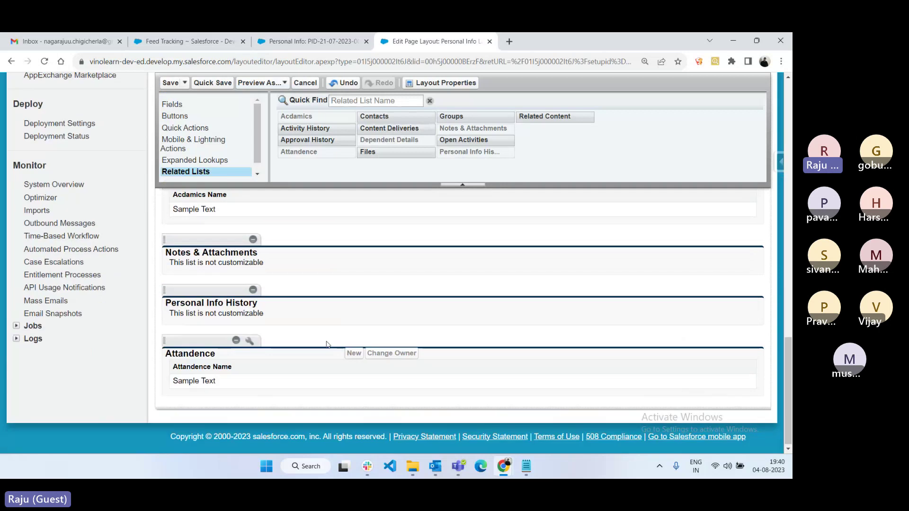
scroll(204, 388, up, 2)
drag(203, 391, 214, 280)
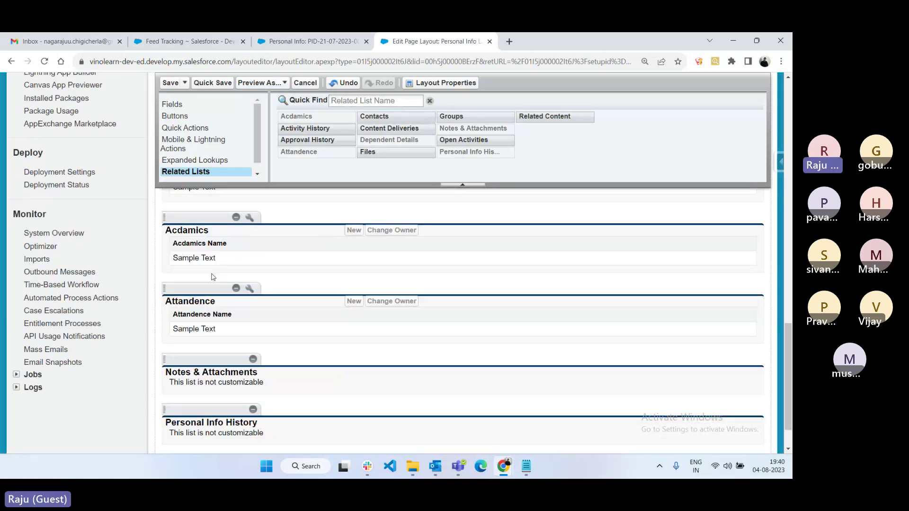
Quick-save the page layout, overwriting users' related list customizations, and reload the Personal Info record page
click(214, 83)
click(337, 309)
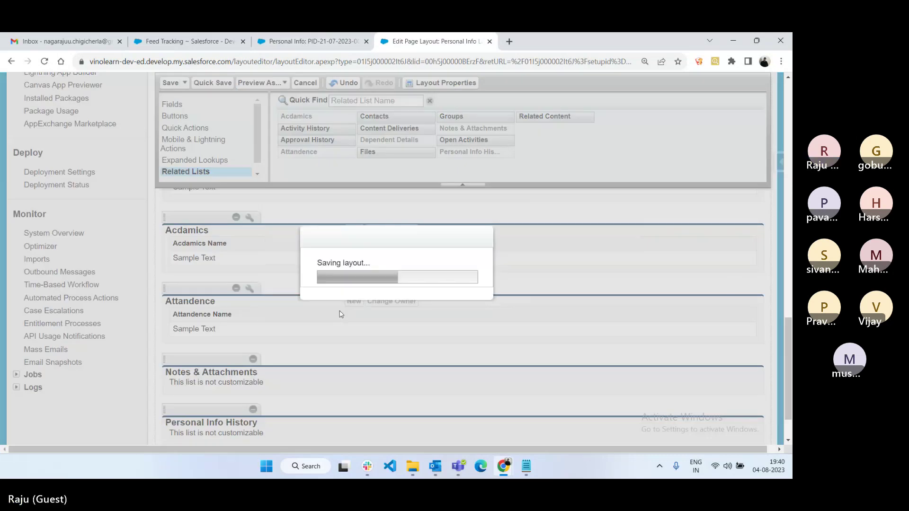
click(312, 41)
click(44, 62)
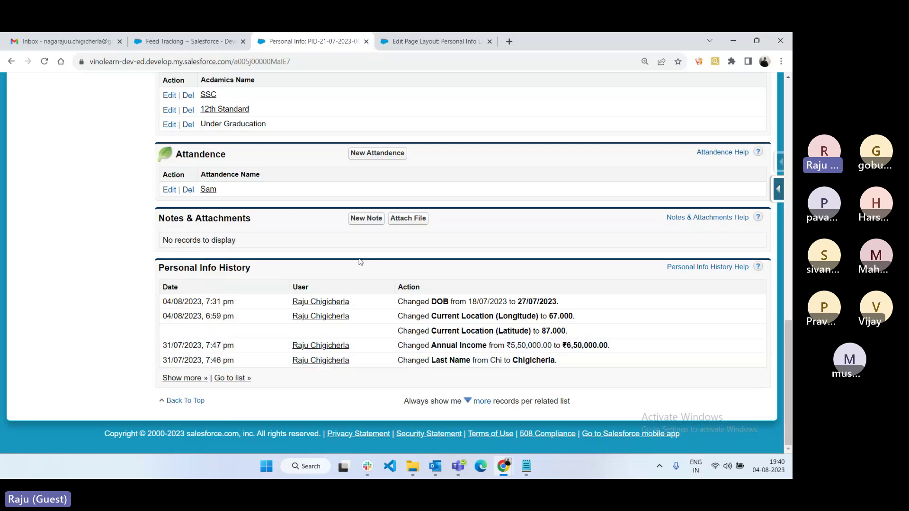
Review the Dependent Details, Acdamics and Attandence related lists and their displayed columns on the Personal Info record page
scroll(360, 262, up, 4)
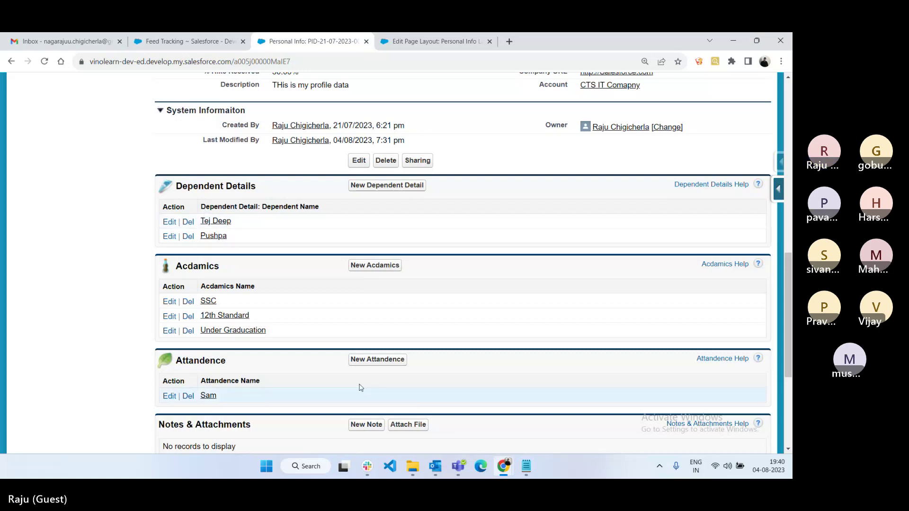
scroll(285, 366, up, 1)
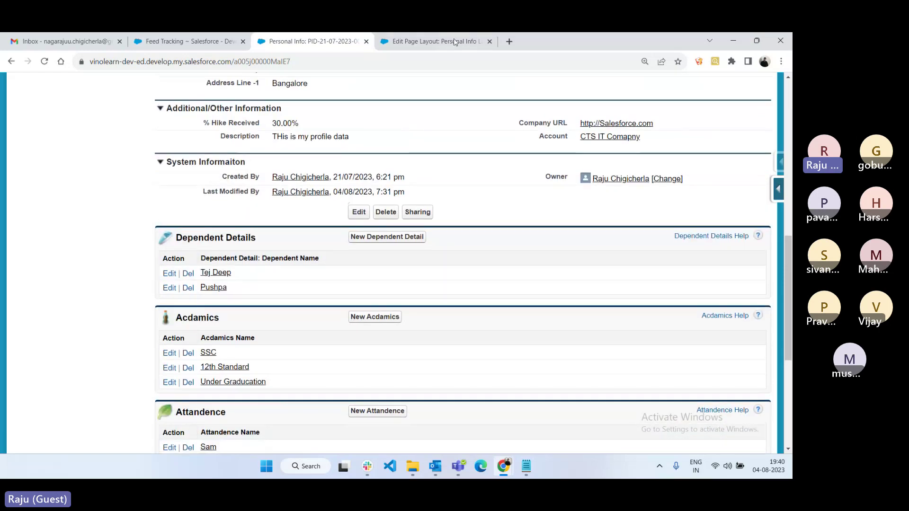
key(ctrl+Tab)
key(ctrl+shift+Tab)
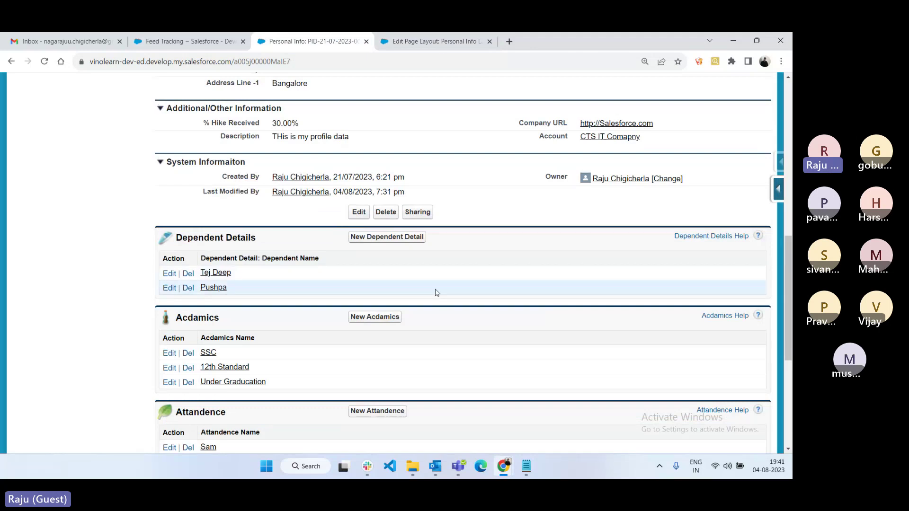
scroll(432, 290, down, 1)
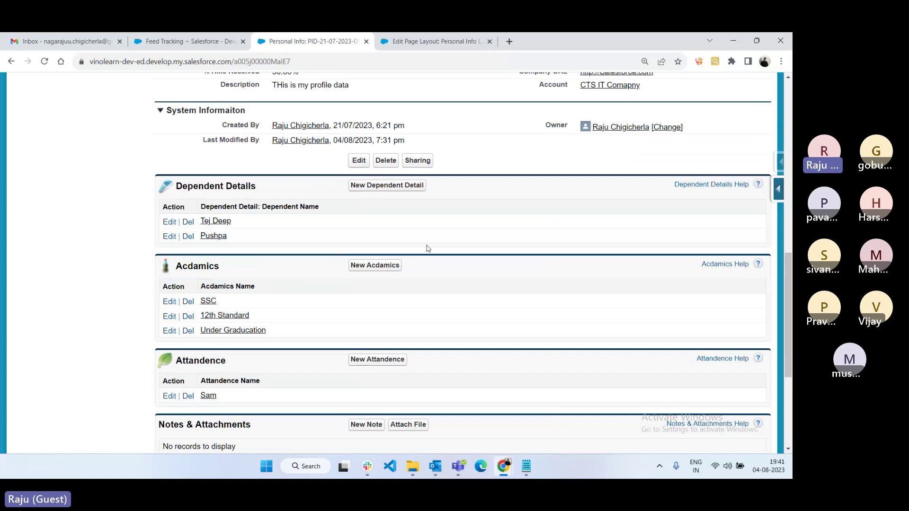
In the page layout editor, open the Dependent Details related list properties and add Dependent Type to its displayed columns
click(412, 42)
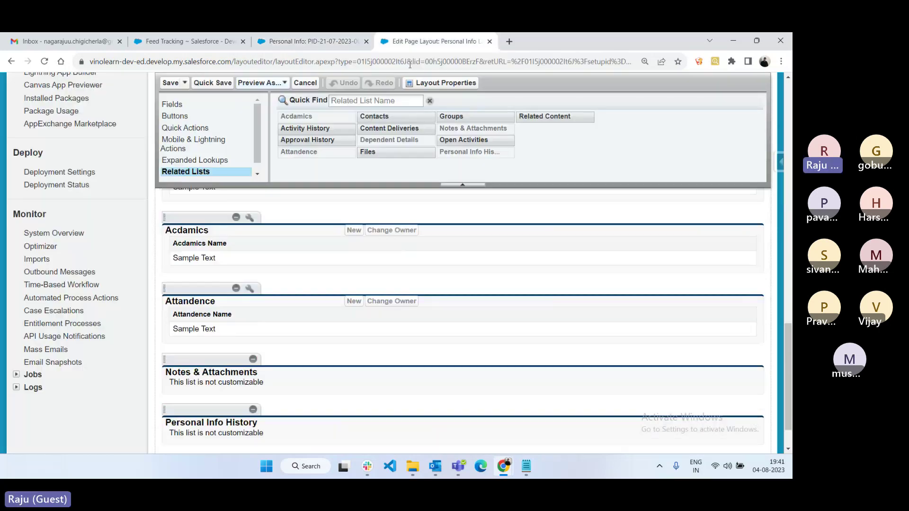
scroll(241, 319, up, 3)
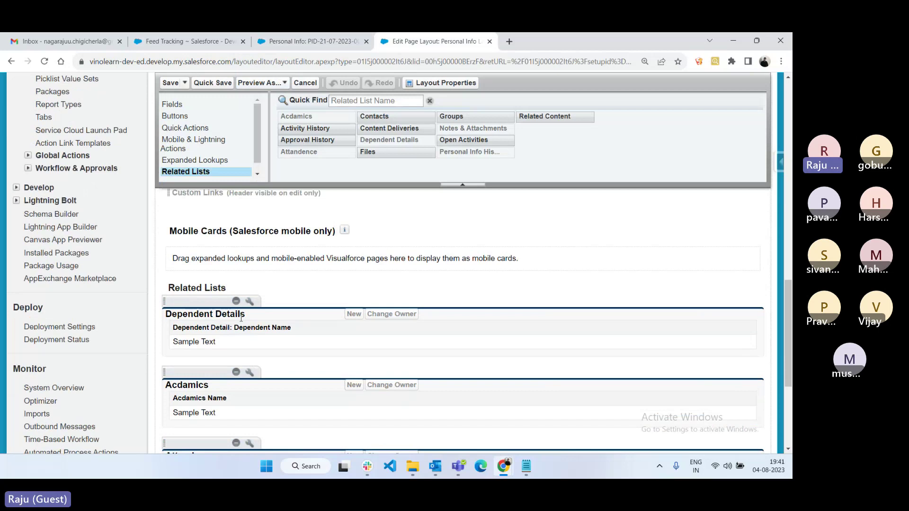
scroll(275, 313, down, 1)
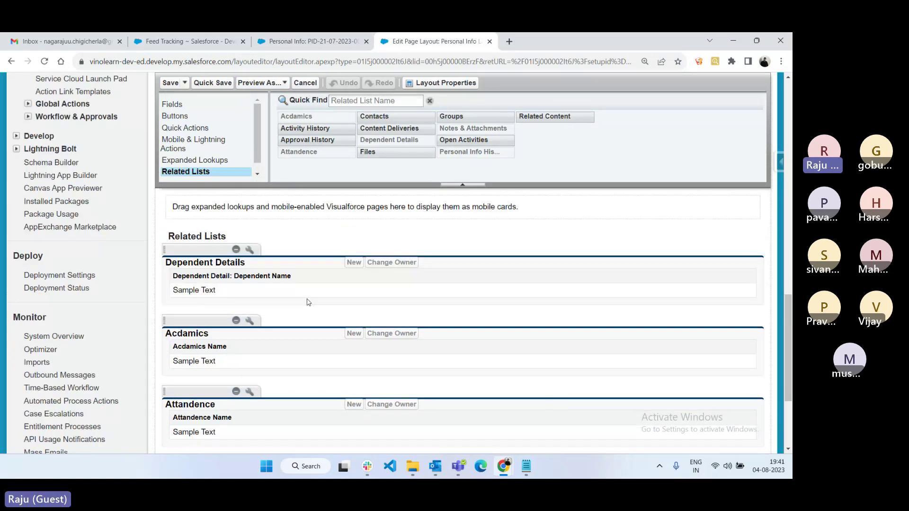
click(249, 251)
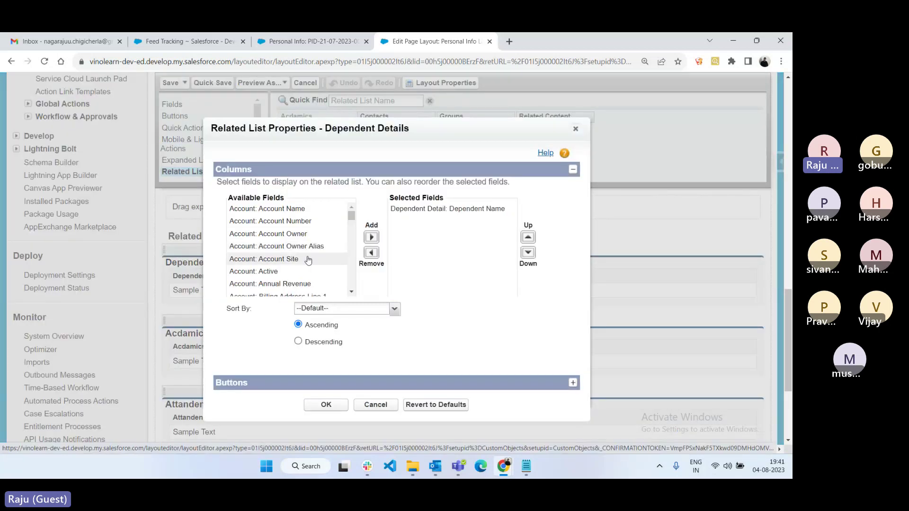
scroll(284, 256, down, 5)
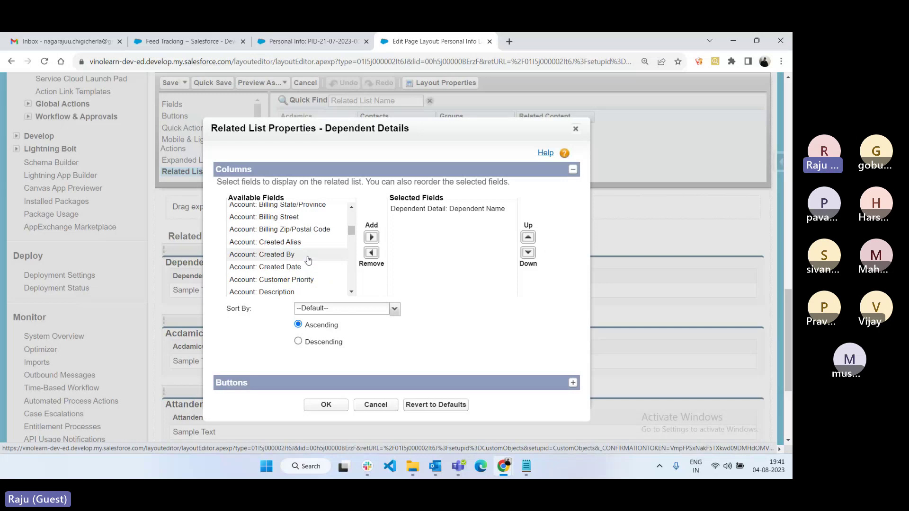
scroll(309, 260, down, 4)
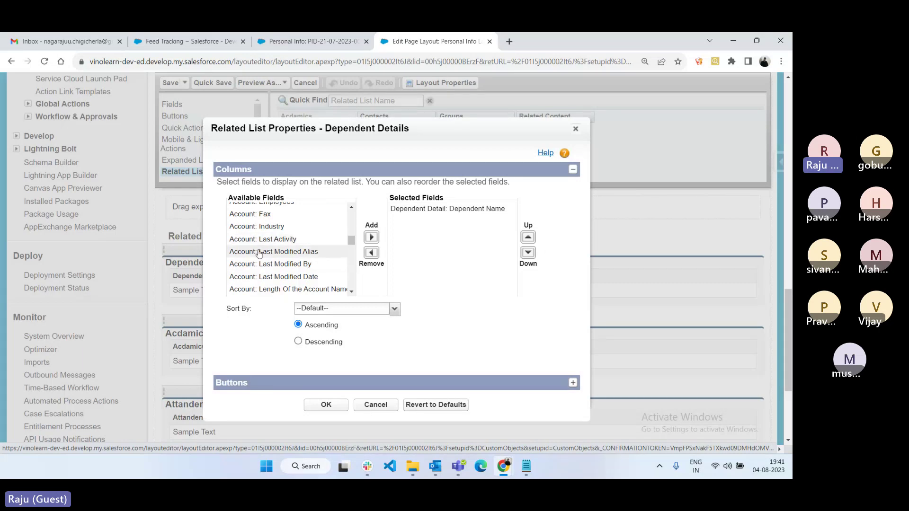
scroll(259, 253, down, 6)
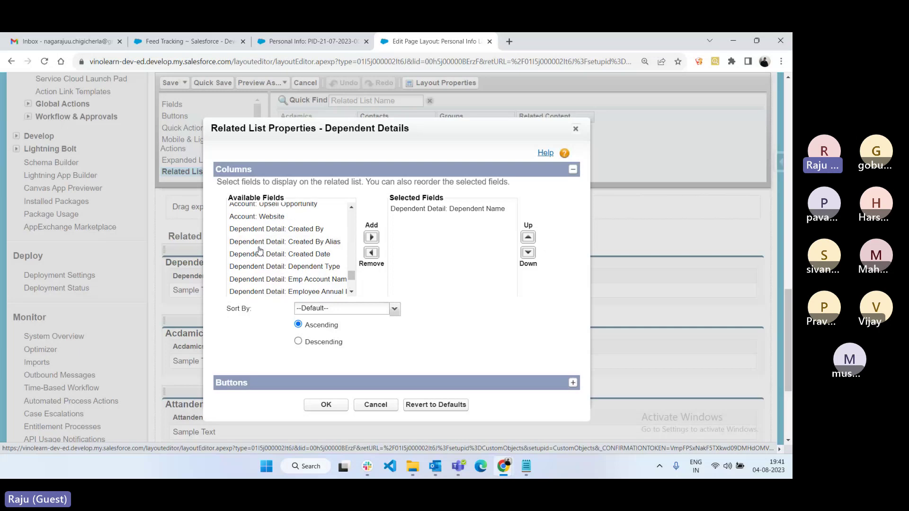
click(293, 267)
click(371, 237)
scroll(303, 264, down, 1)
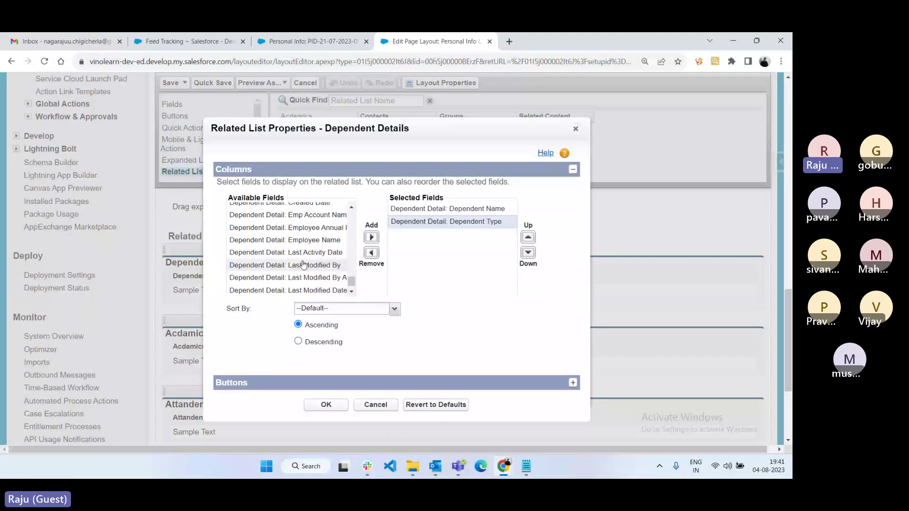
Add Employee Name, Employee Annual Income and Emp Account Name to the selected columns of the Dependent Details related list
click(317, 241)
click(371, 237)
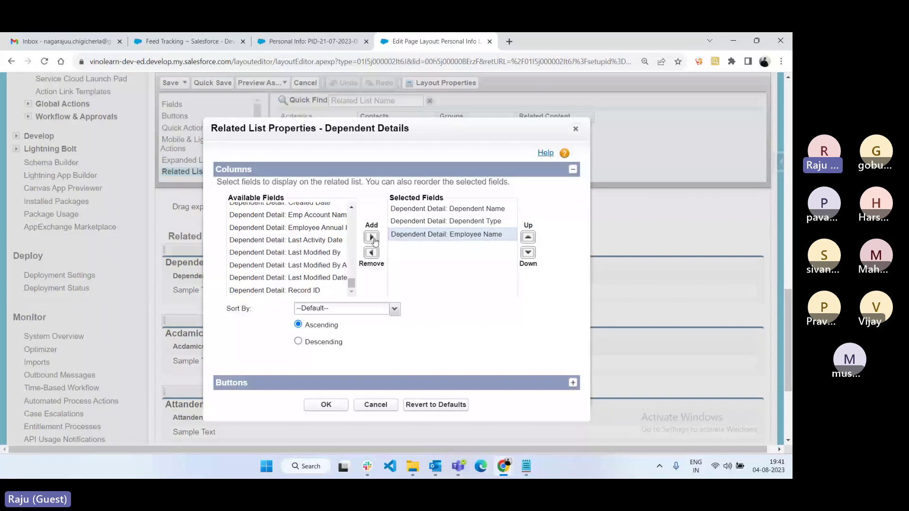
double_click(319, 230)
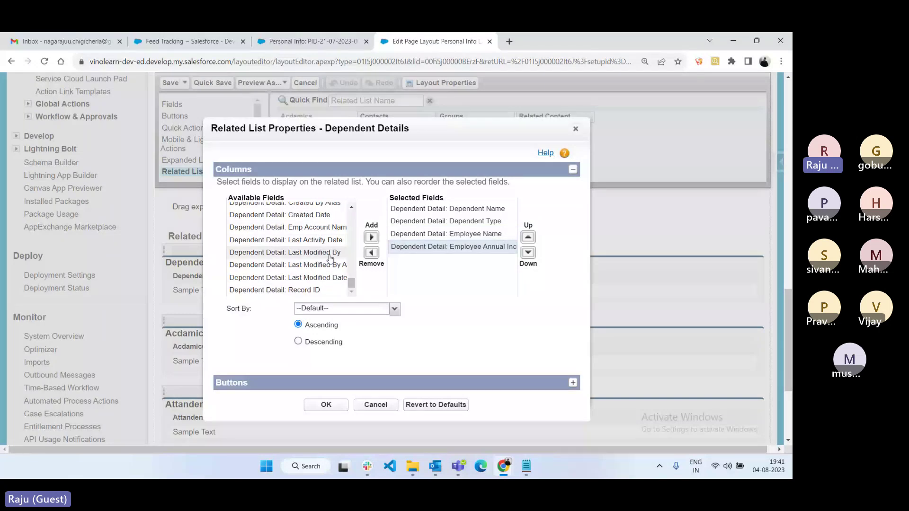
double_click(318, 228)
scroll(339, 231, down, 1)
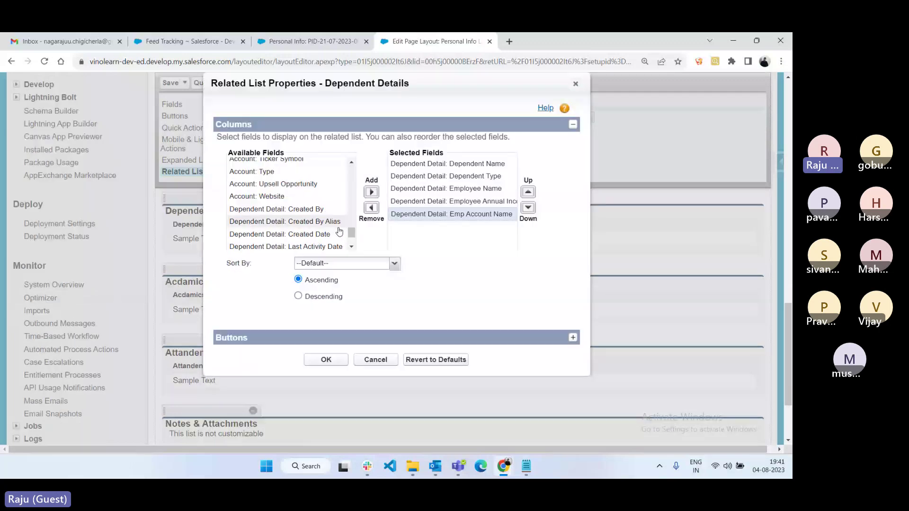
scroll(458, 295, up, 1)
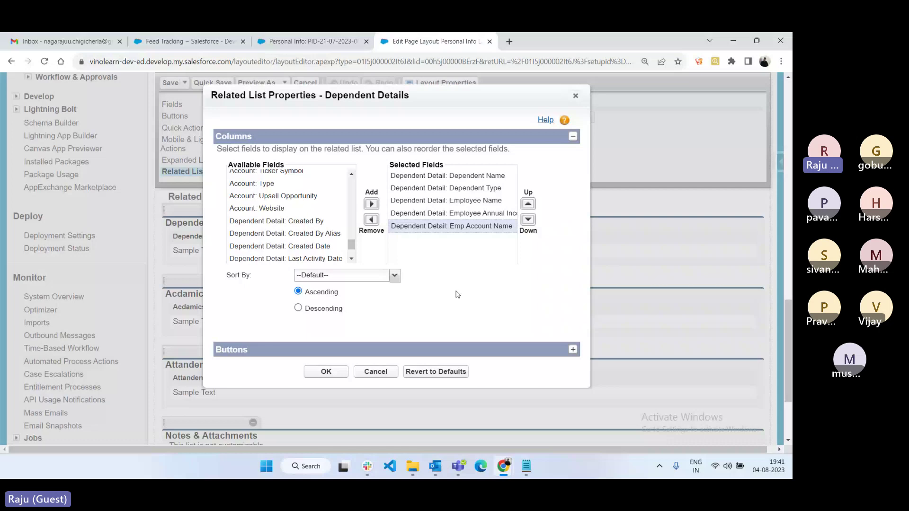
scroll(458, 294, up, 1)
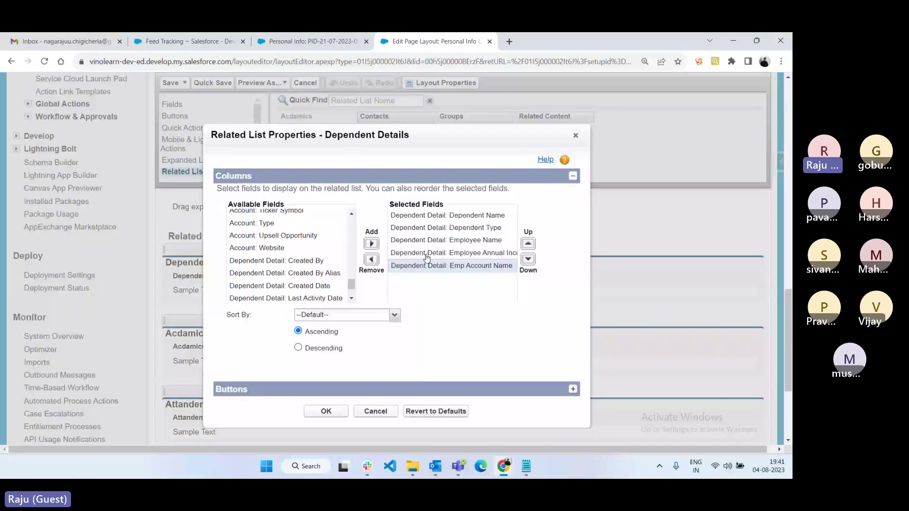
Examine the Dependent Details related list and its New Dependent Detail button on the Personal Info record page
key(ctrl+shift+Tab)
scroll(440, 265, up, 3)
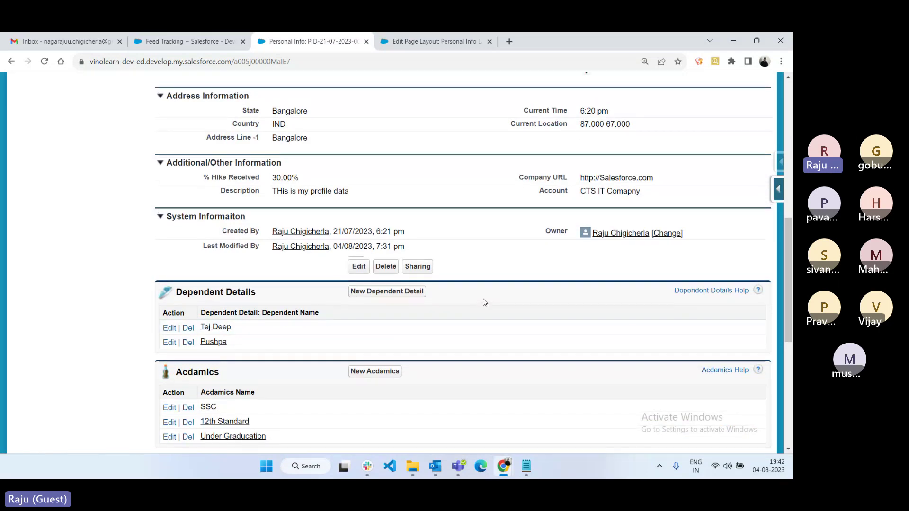
scroll(484, 303, up, 1)
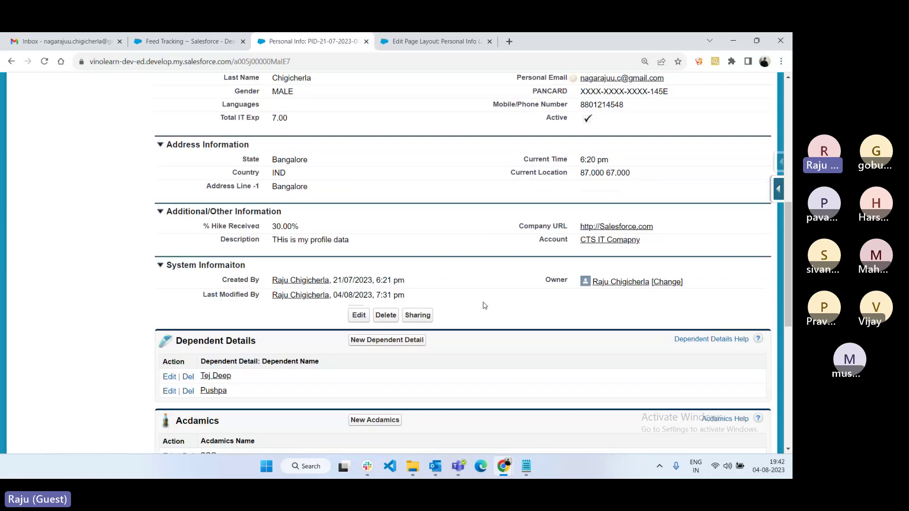
scroll(485, 308, up, 1)
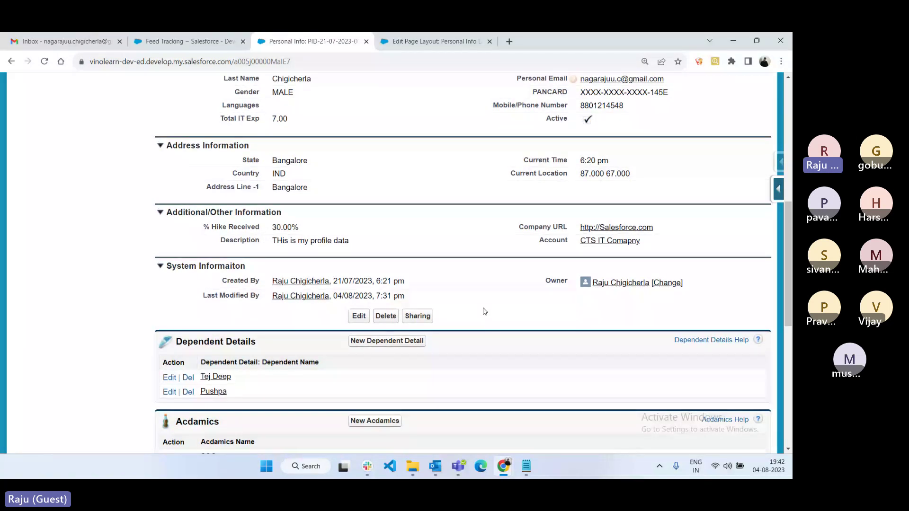
scroll(269, 283, up, 5)
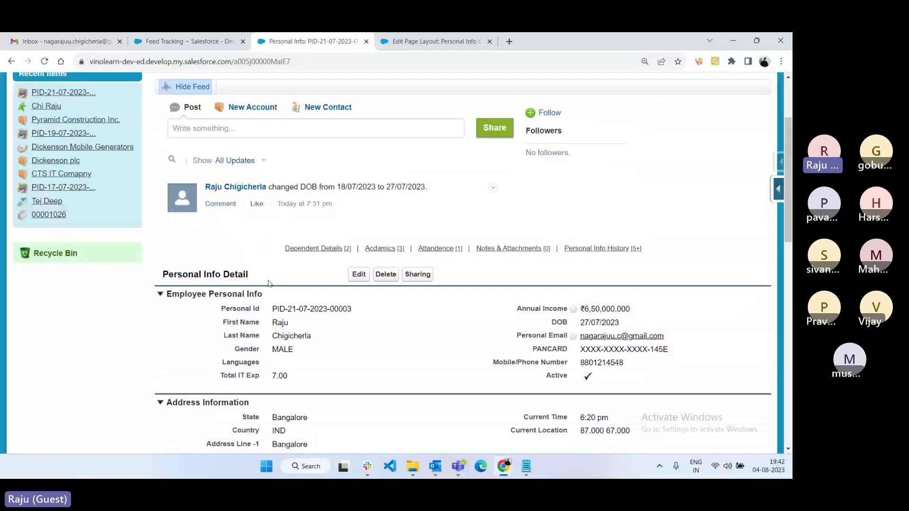
scroll(397, 297, down, 6)
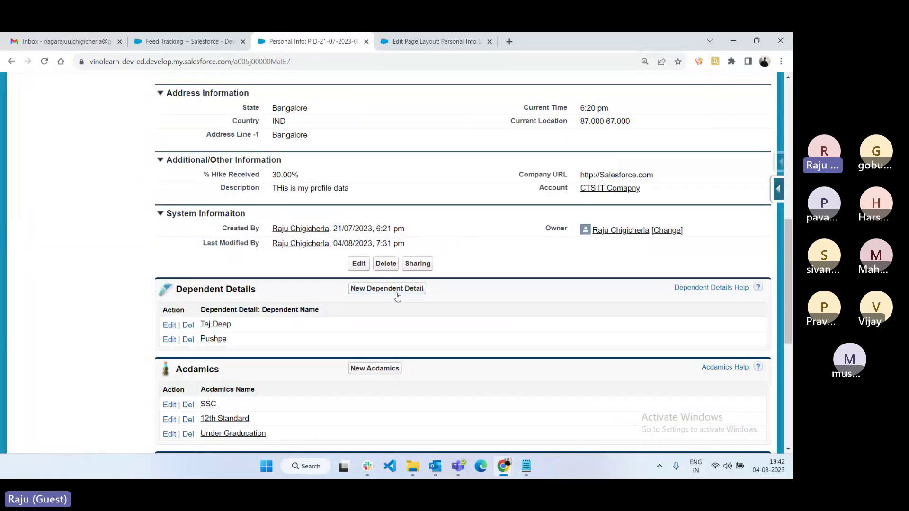
scroll(422, 334, up, 1)
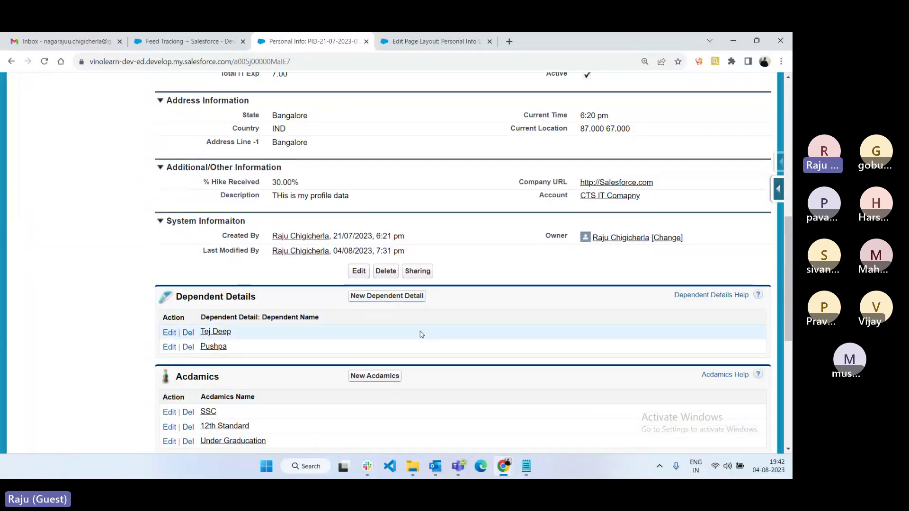
scroll(421, 335, up, 10)
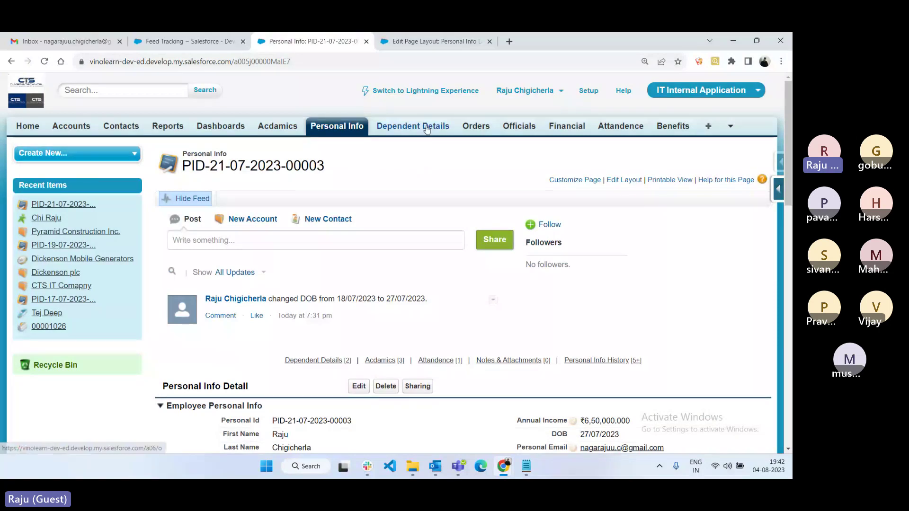
scroll(451, 278, down, 10)
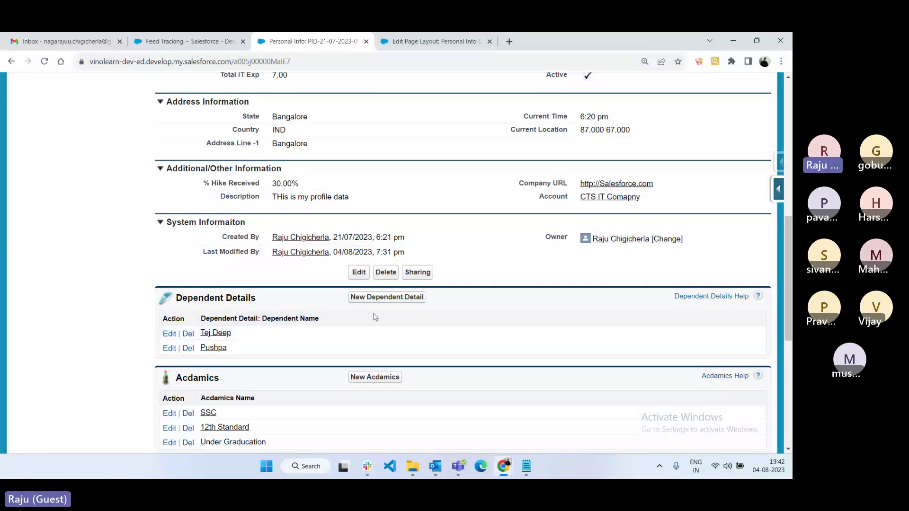
Turn off the standard New button for the Dependent Details related list and apply the related list properties
click(473, 38)
click(355, 386)
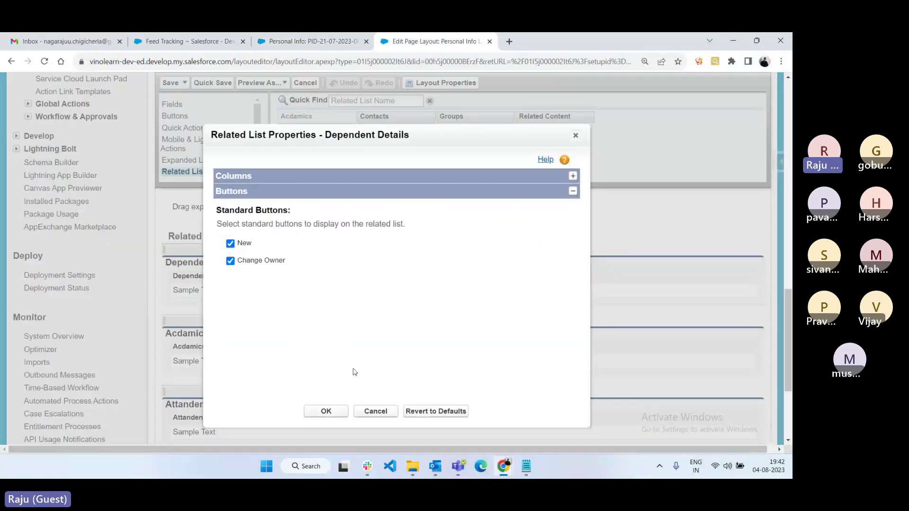
click(230, 243)
click(338, 411)
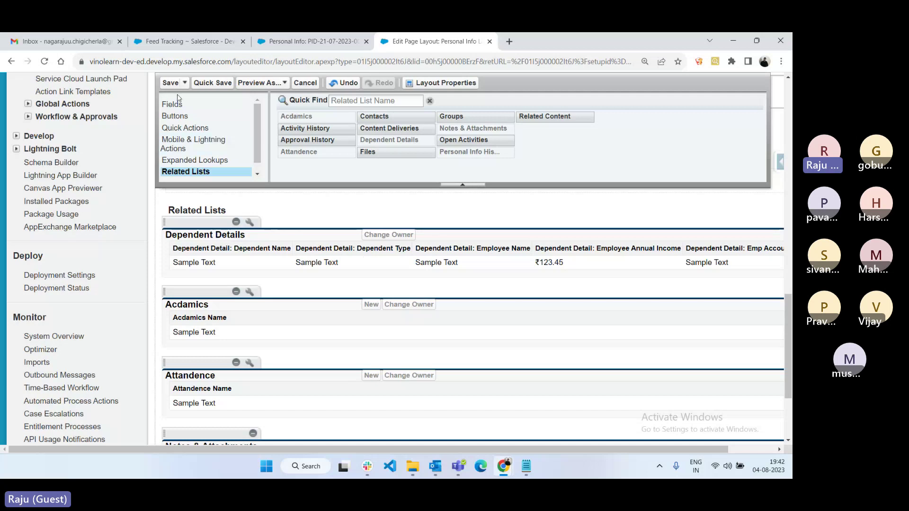
Quick-save the page layout and check the Dependent Details columns and buttons on the Personal Info record page
click(207, 84)
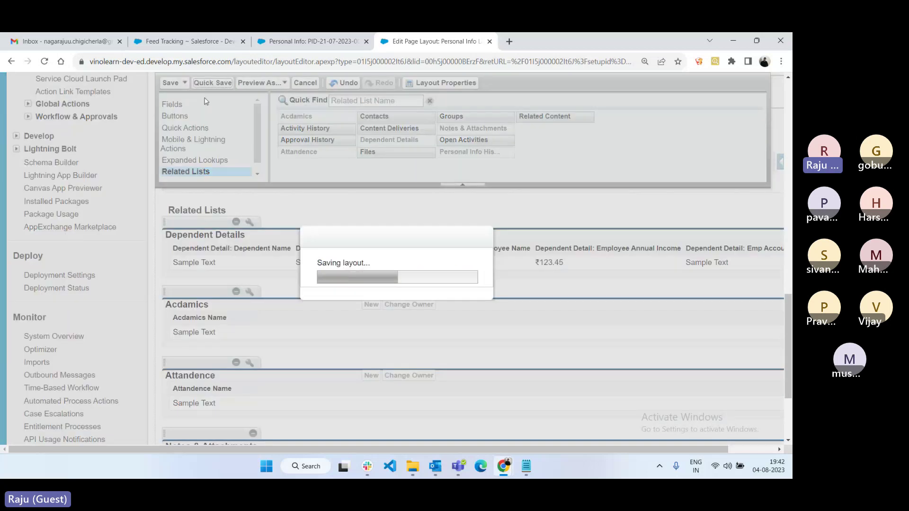
key(ctrl+shift+Tab)
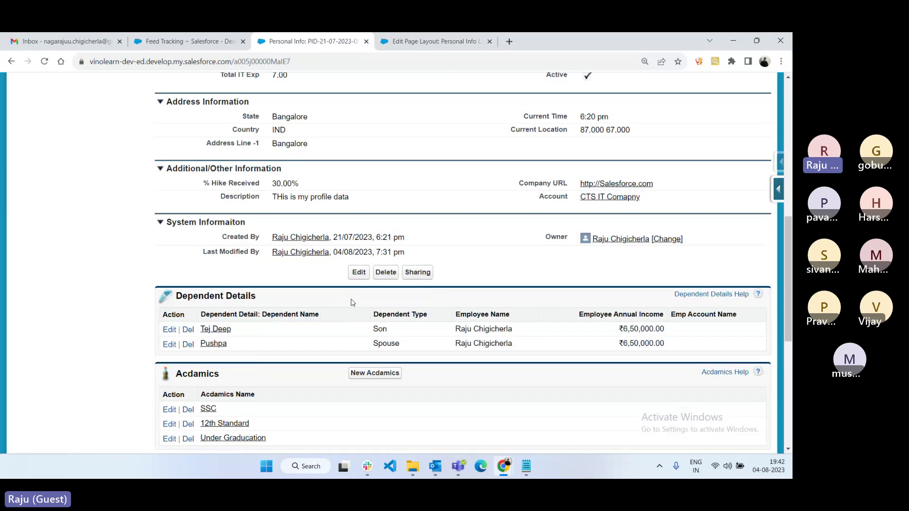
scroll(353, 303, down, 3)
scroll(365, 304, up, 1)
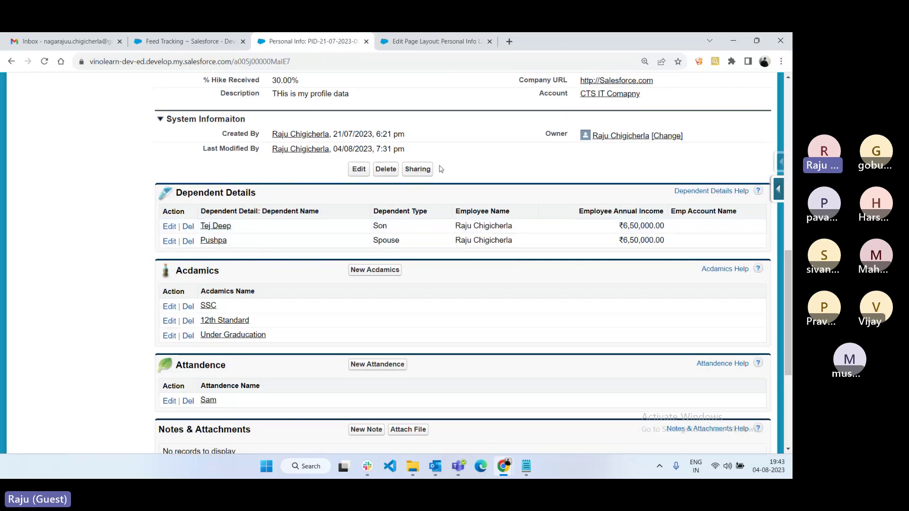
Add Created By and Created Date to the selected columns of the Acdamics related list on the page layout
key(ctrl+Tab)
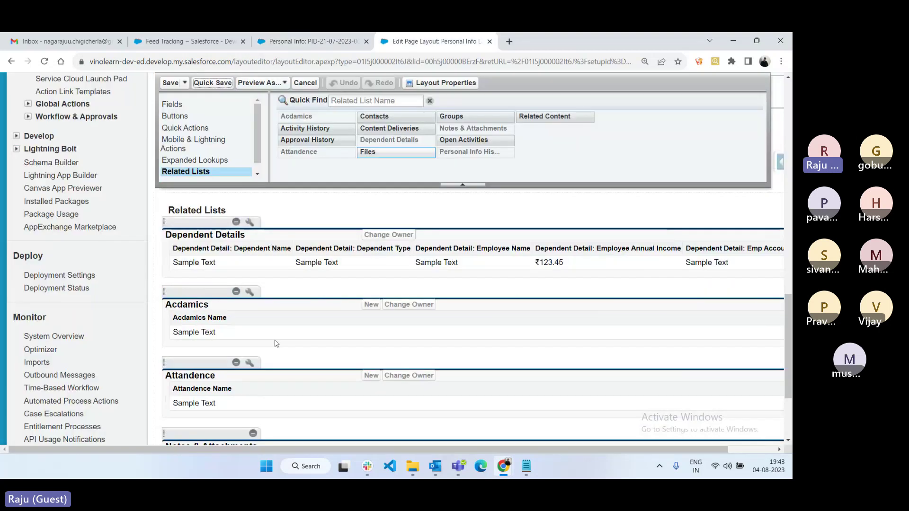
click(250, 291)
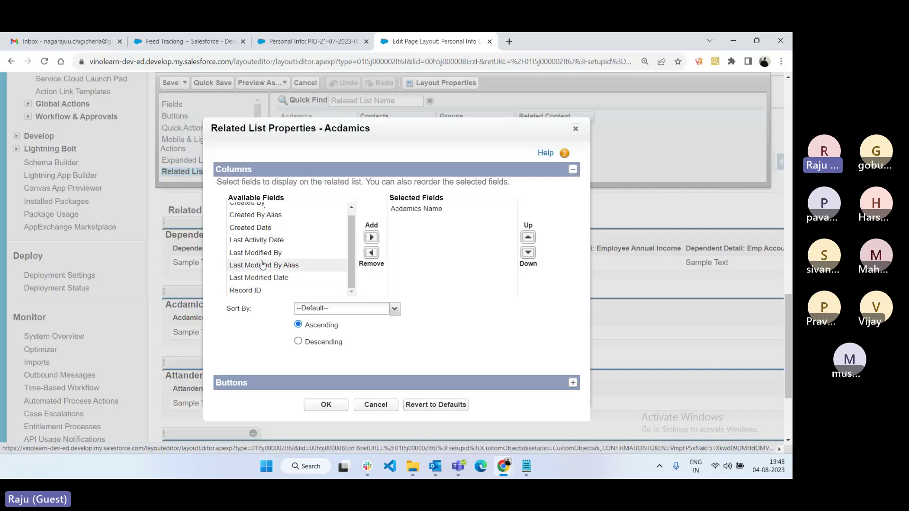
scroll(263, 242, up, 1)
click(258, 209)
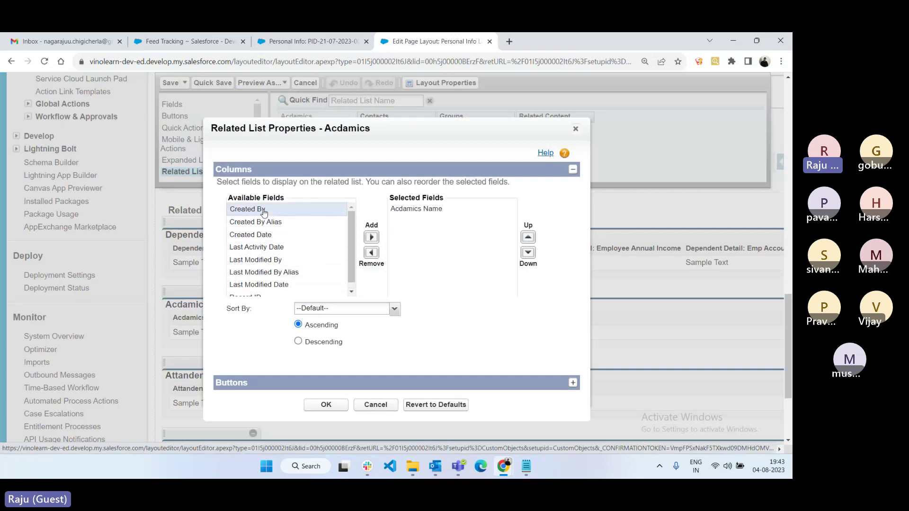
click(371, 237)
click(250, 222)
click(371, 237)
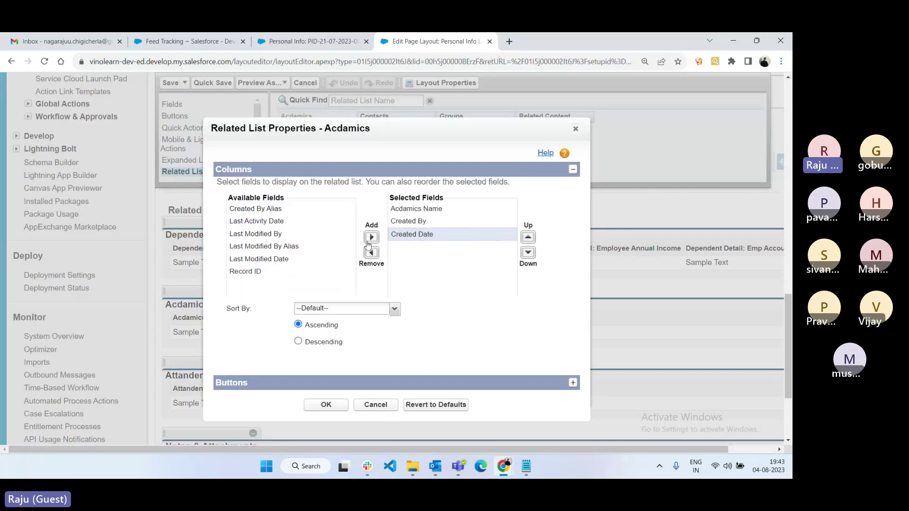
Add Last Modified By, Last Modified Date and Record ID to the selected columns of the Acdamics related list
click(273, 259)
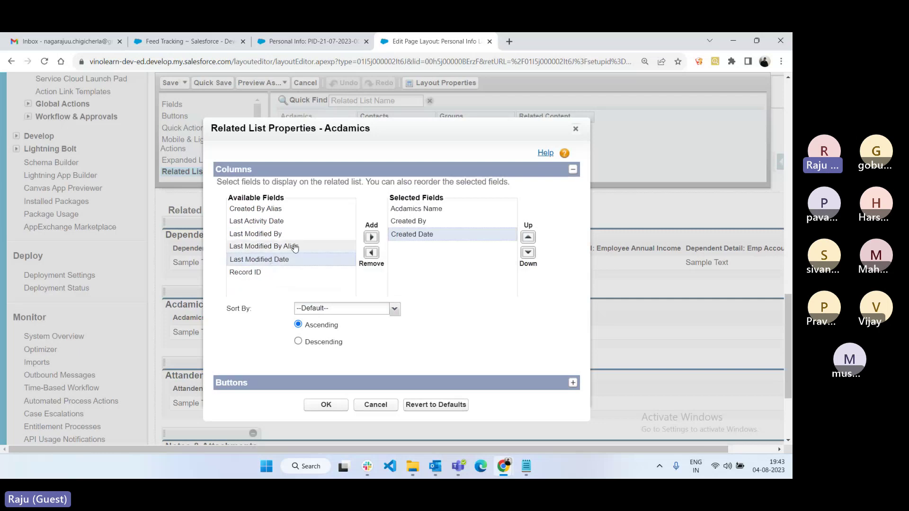
click(344, 235)
click(371, 237)
click(265, 246)
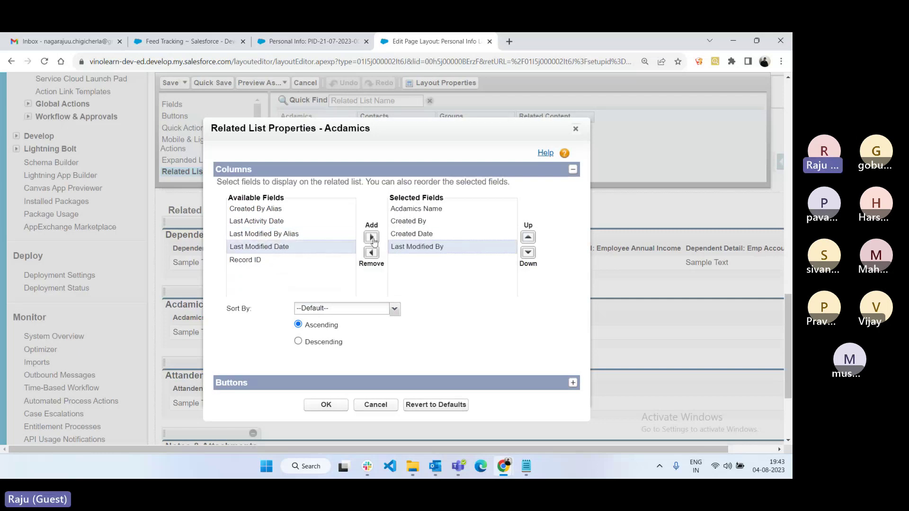
click(373, 239)
click(265, 246)
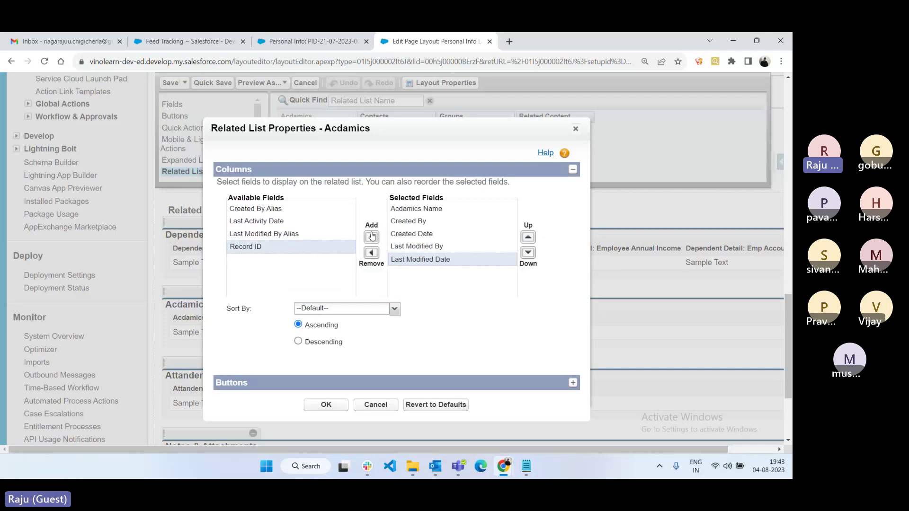
click(371, 237)
Sort the Acdamics related list by Acdamics Name in ascending order, apply the properties and quick-save the page layout
click(329, 383)
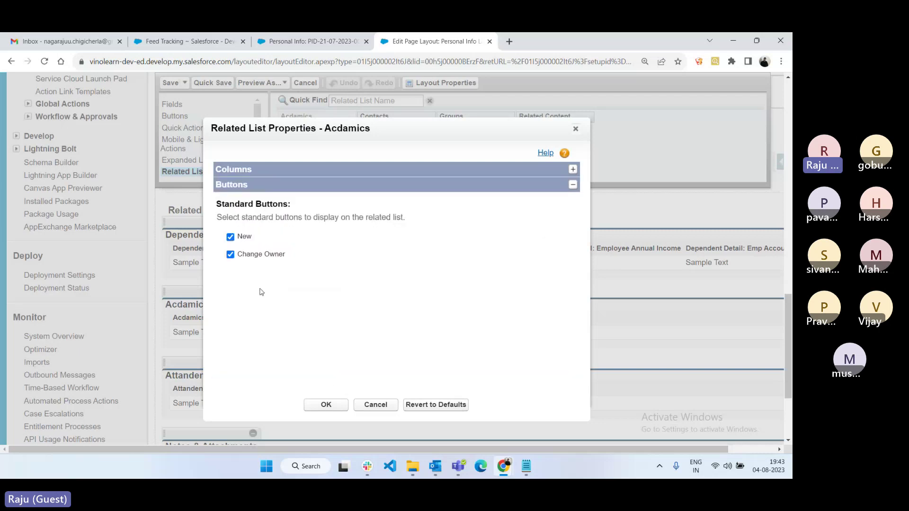
click(305, 171)
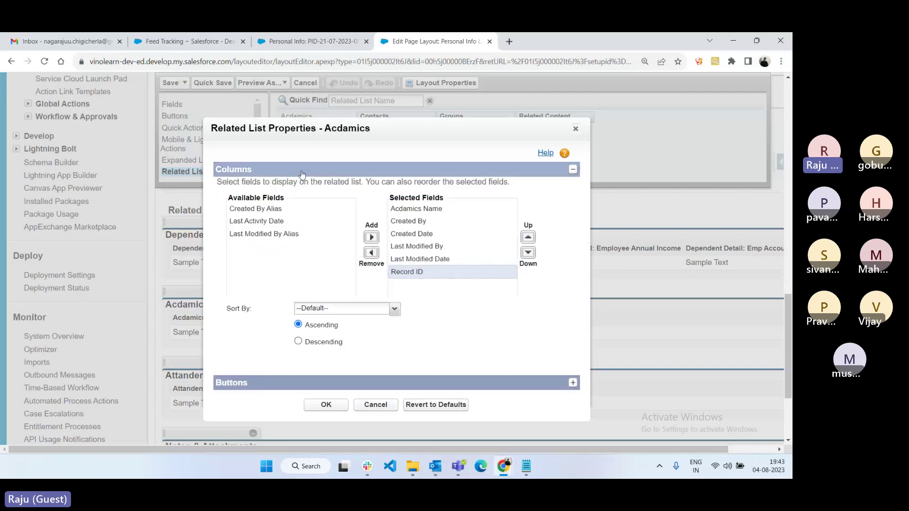
click(395, 310)
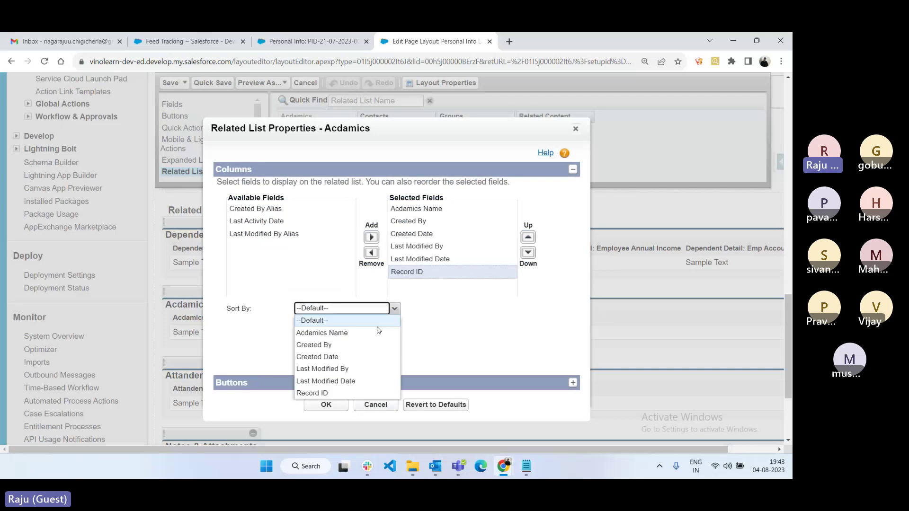
click(339, 333)
click(326, 404)
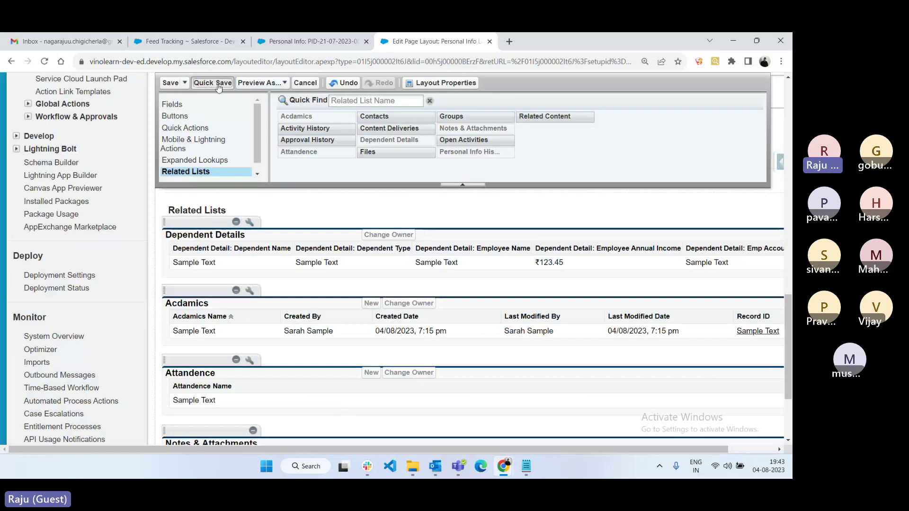
click(213, 83)
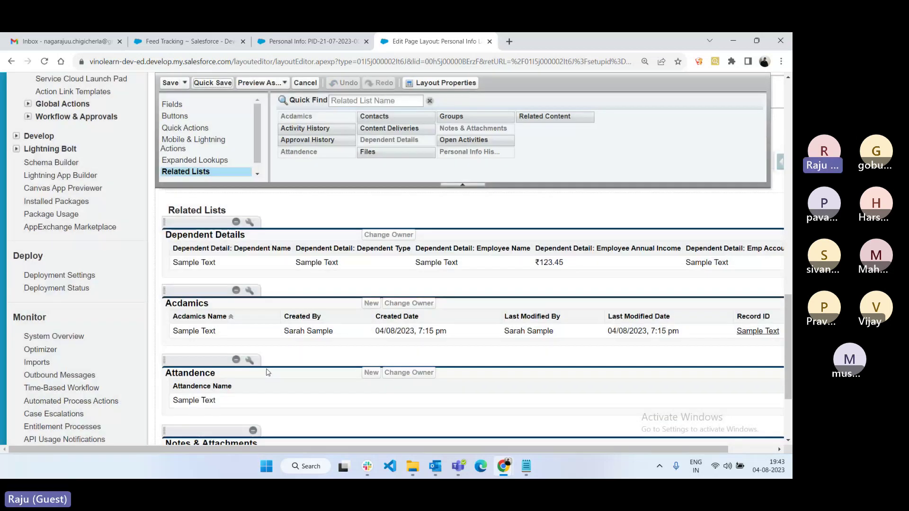
Add Created By, Created Date, Last Modified By, Last Modified Date, Owner First Name, Owner Last Name and Record ID columns to the Attendence related list
click(249, 360)
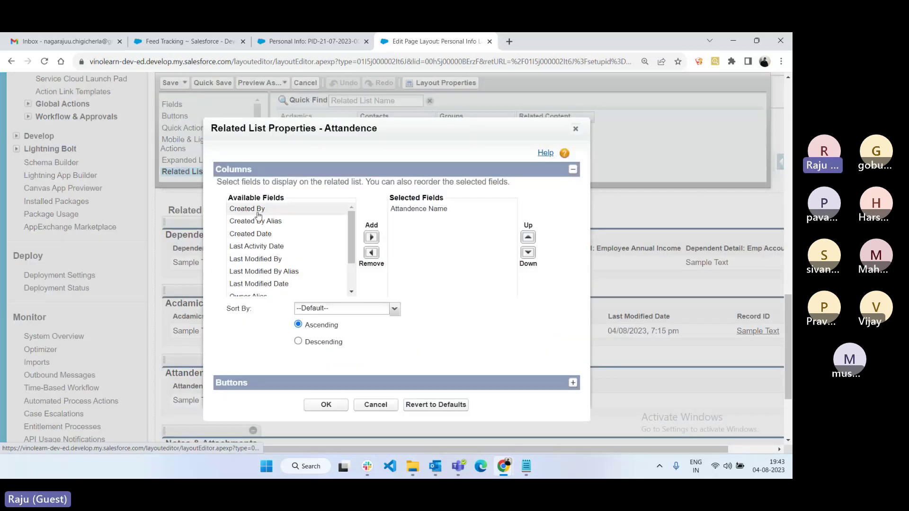
click(258, 210)
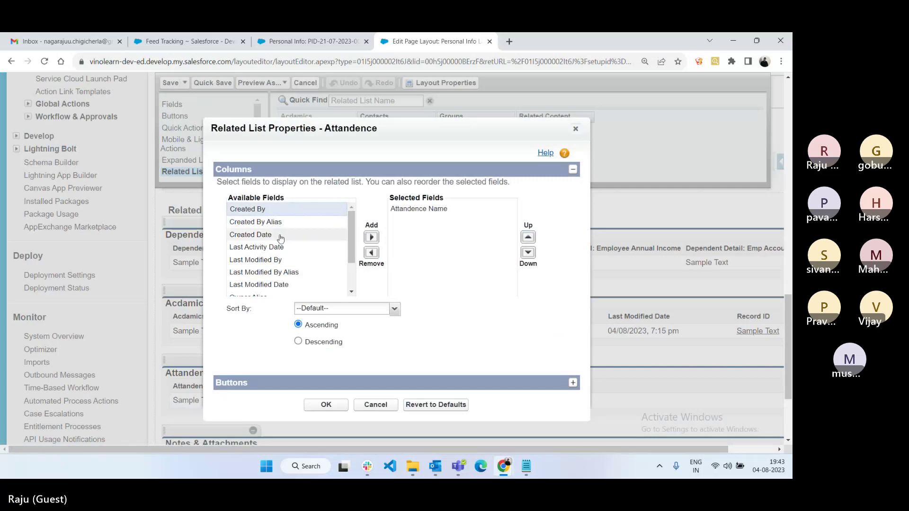
click(372, 238)
click(251, 222)
click(372, 238)
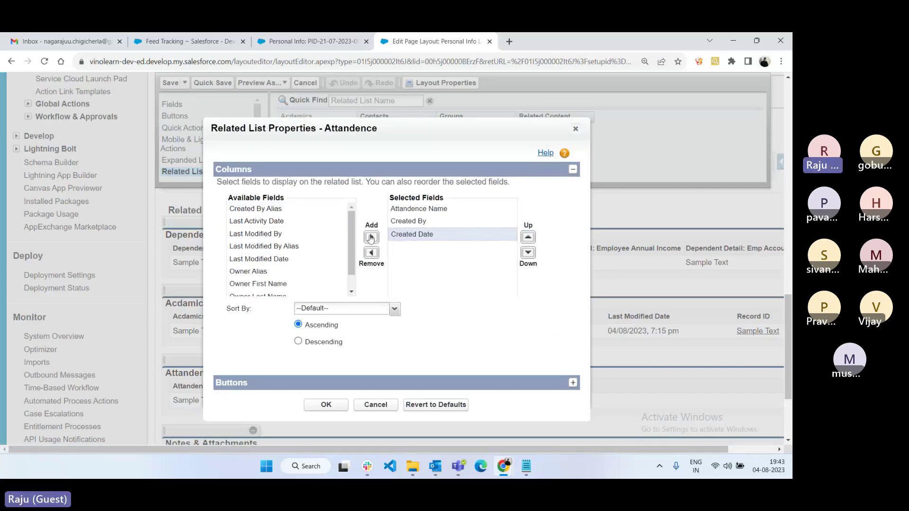
click(283, 237)
click(372, 237)
click(284, 247)
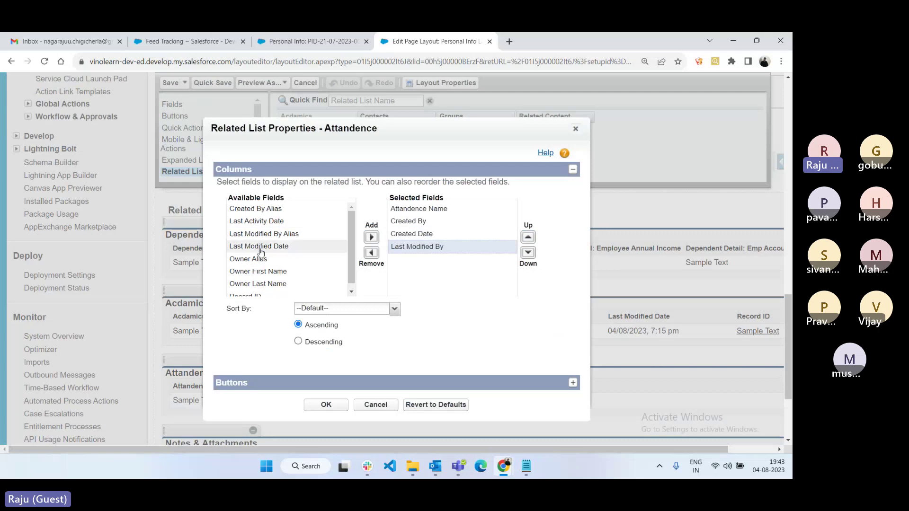
click(371, 237)
click(258, 259)
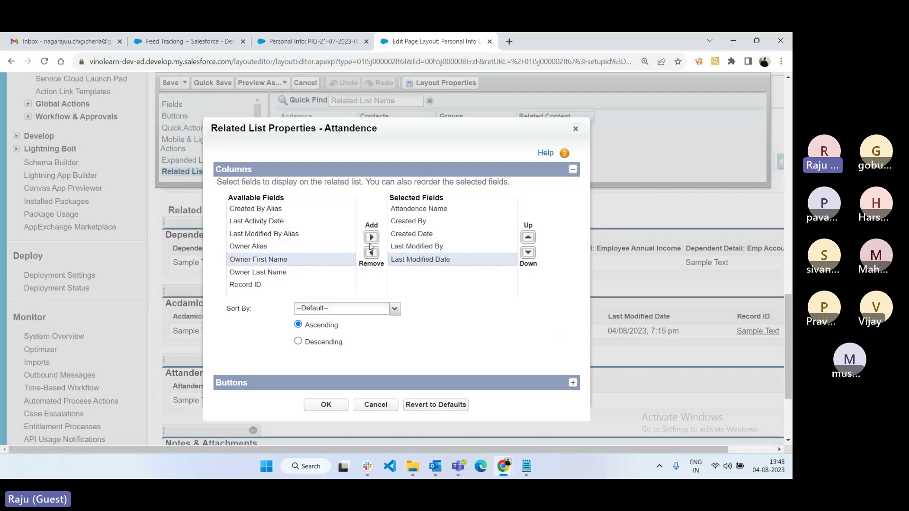
click(371, 238)
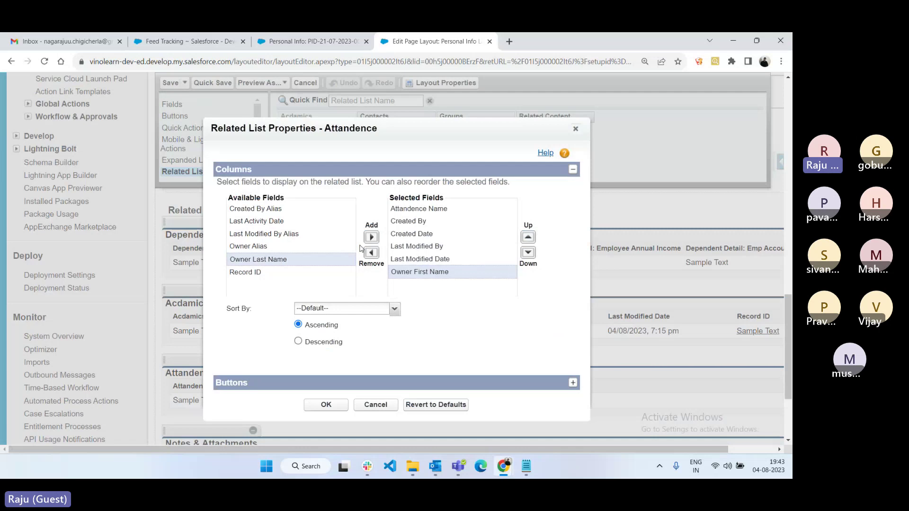
Reload the Personal Info record page and examine the columns and buttons of the Dependent Details, Acdamics and Attendence related lists
click(310, 42)
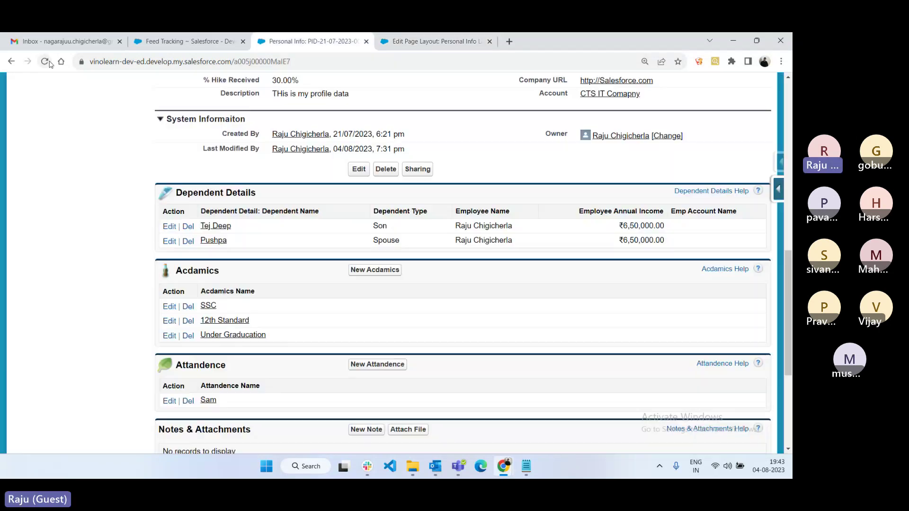
click(44, 62)
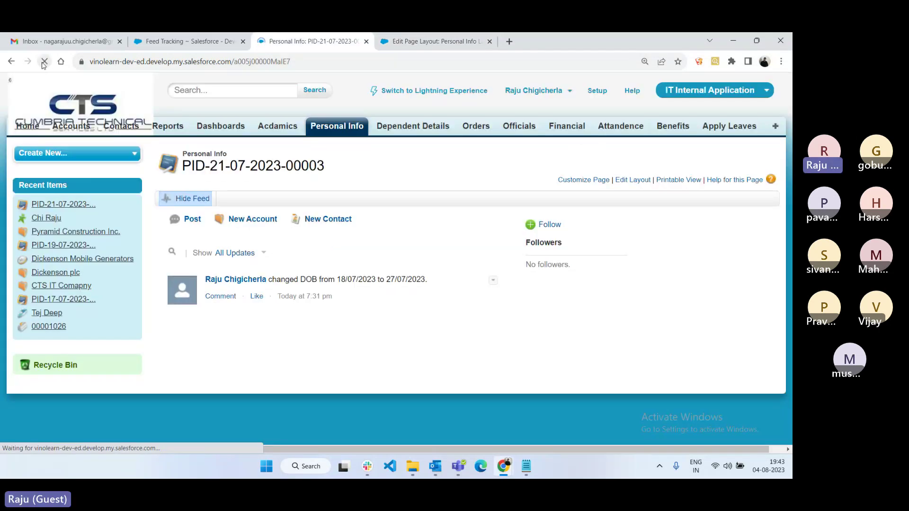
scroll(621, 361, down, 10)
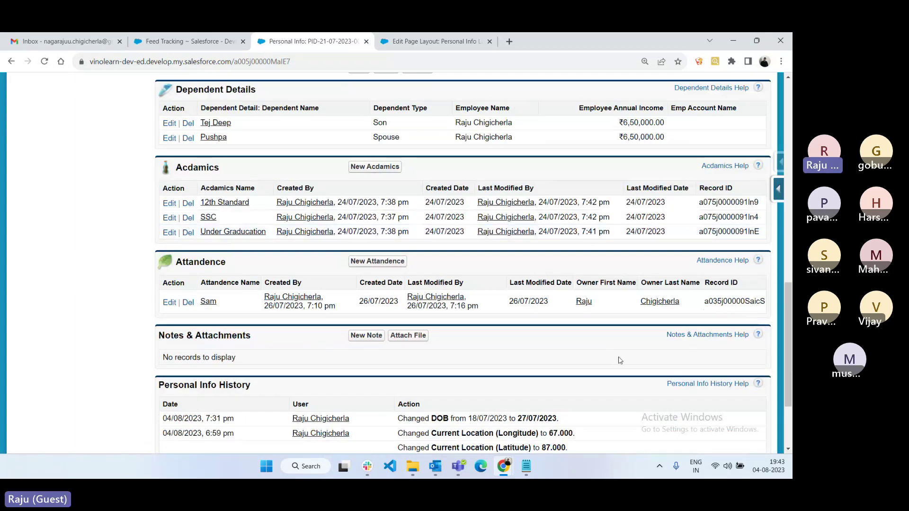
scroll(604, 264, up, 1)
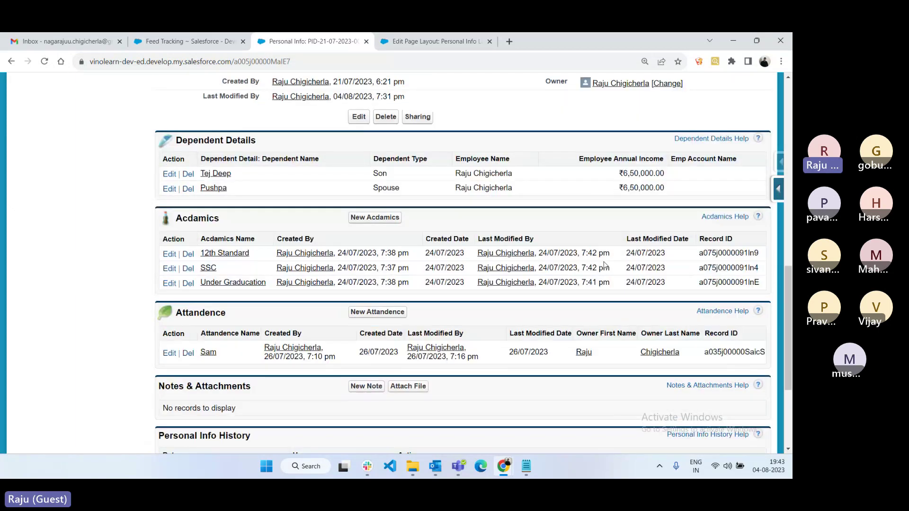
scroll(604, 265, up, 1)
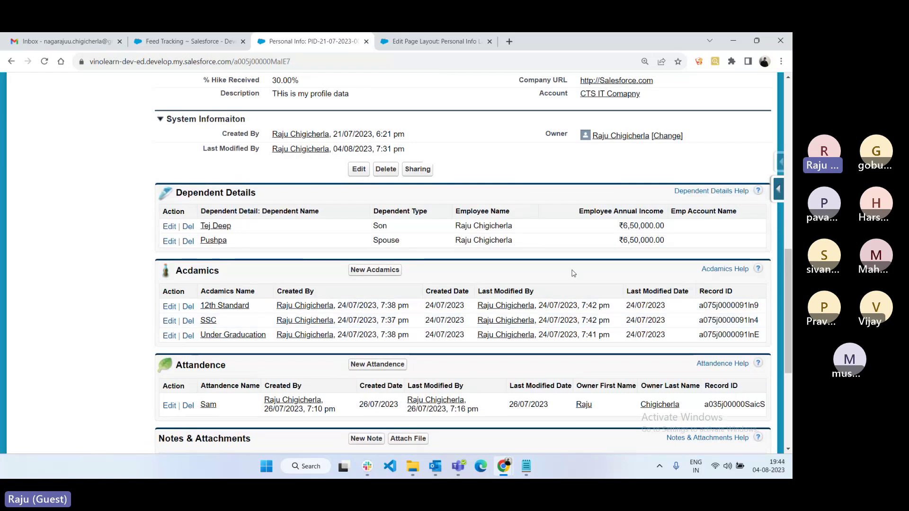
scroll(580, 285, down, 1)
scroll(580, 285, down, 1)
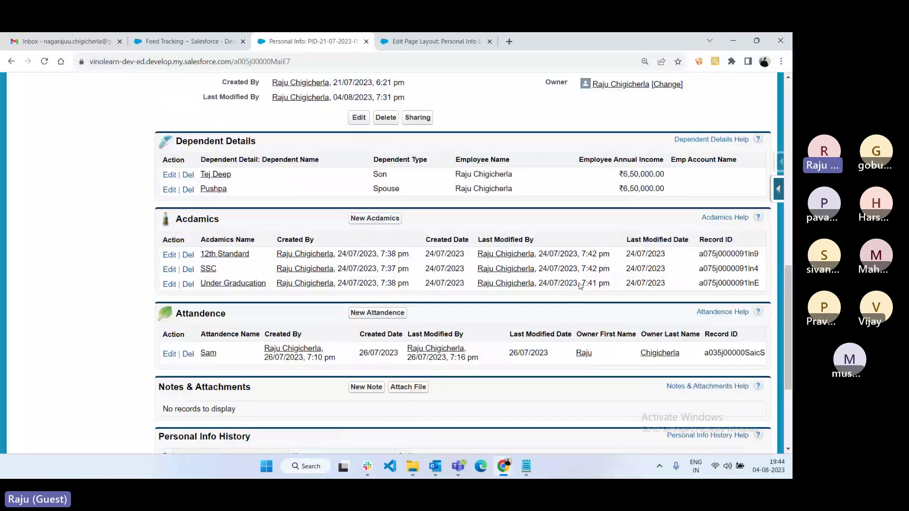
scroll(580, 286, up, 1)
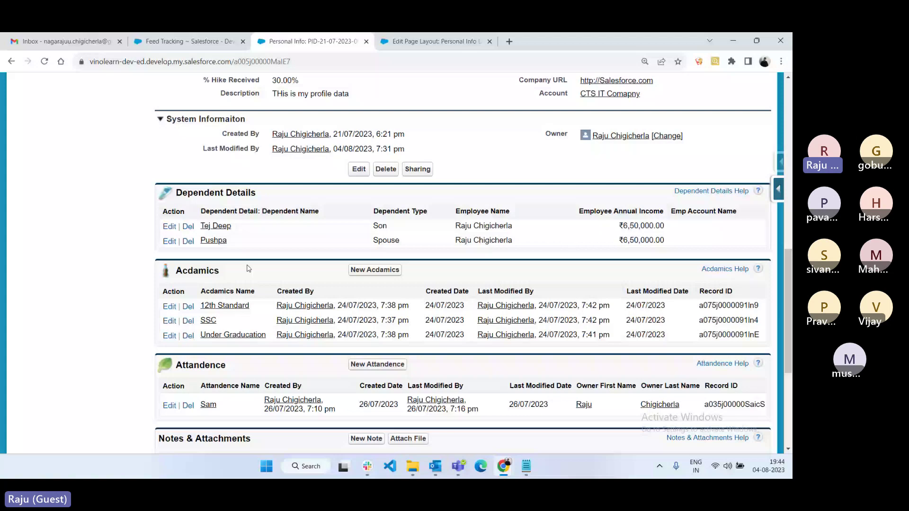
scroll(379, 154, down, 1)
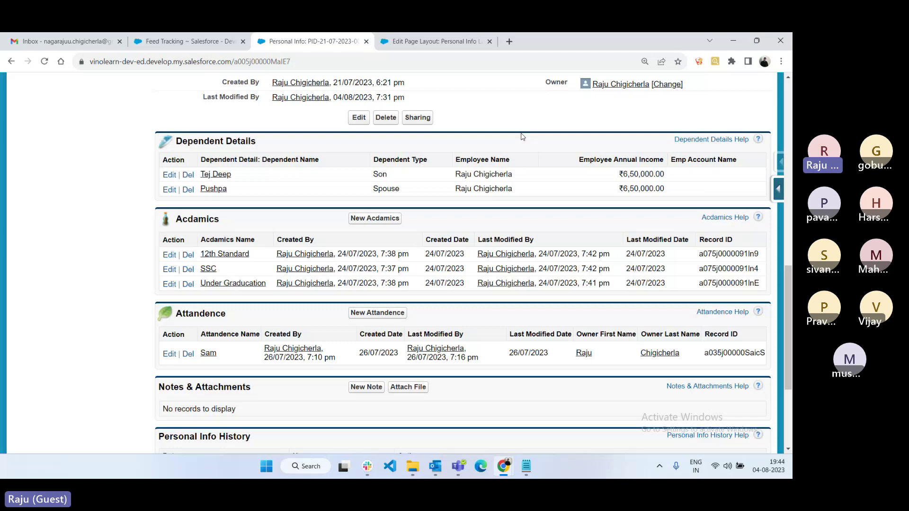
scroll(530, 161, down, 1)
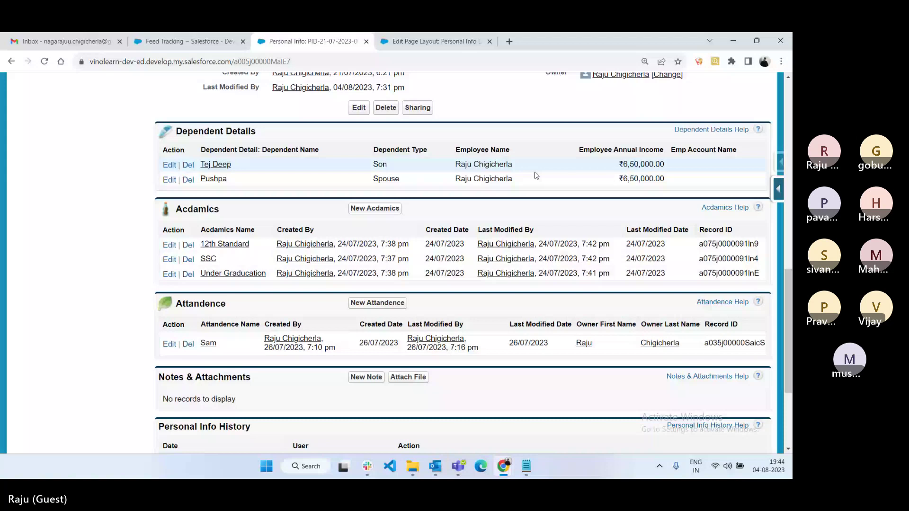
Switch to the Page layouts notes in Notepad and add the Related List point "GL : 10 fields we can add into related list."
key(alt+Tab)
text(> GL)
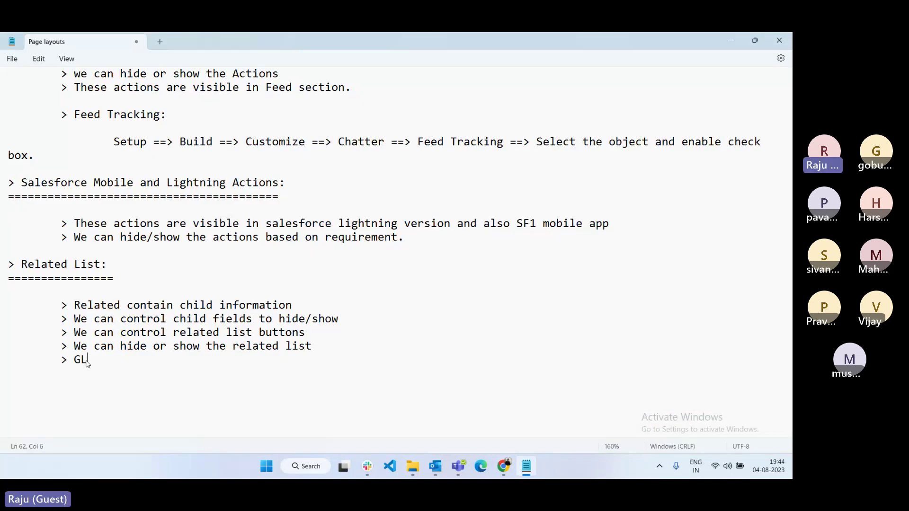
text( : 10 fields we can)
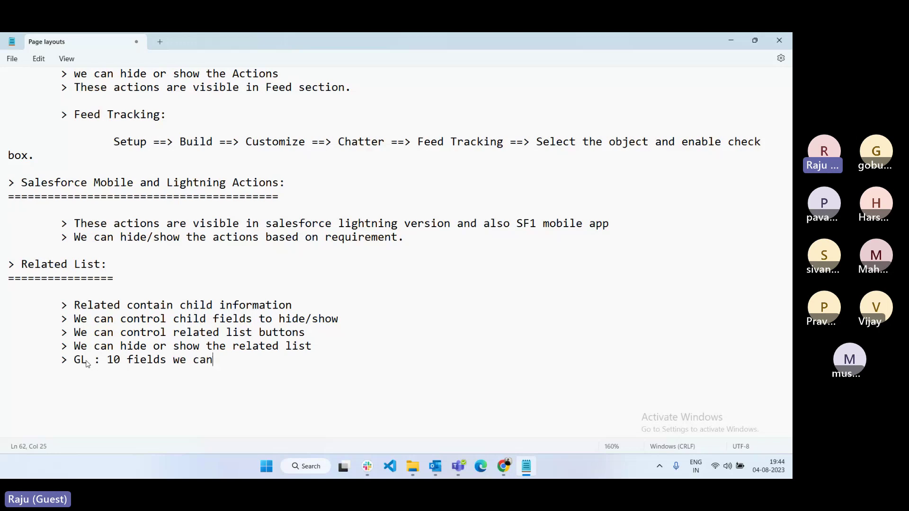
text( add into related list)
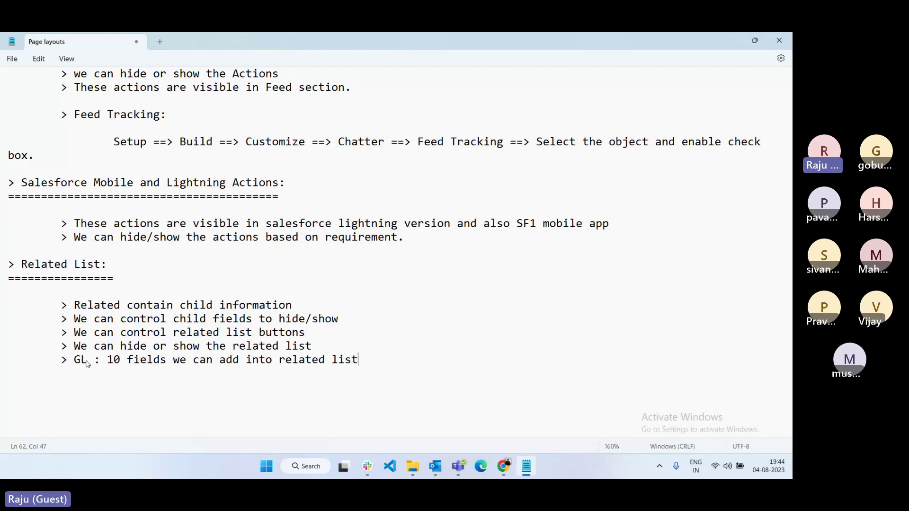
text(.)
Return to Chrome, switch the Personal Info record to Lightning Experience and close the page layout editor tab
click(503, 467)
click(386, 406)
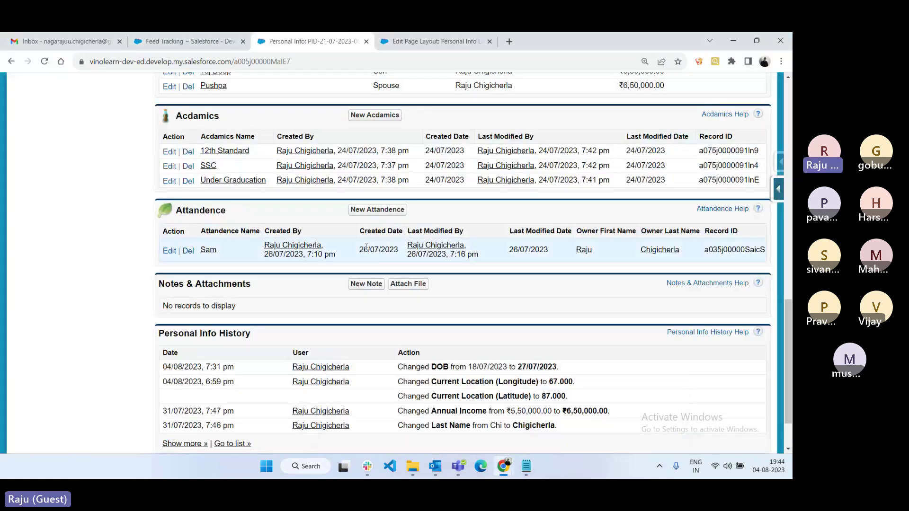
scroll(366, 247, down, 2)
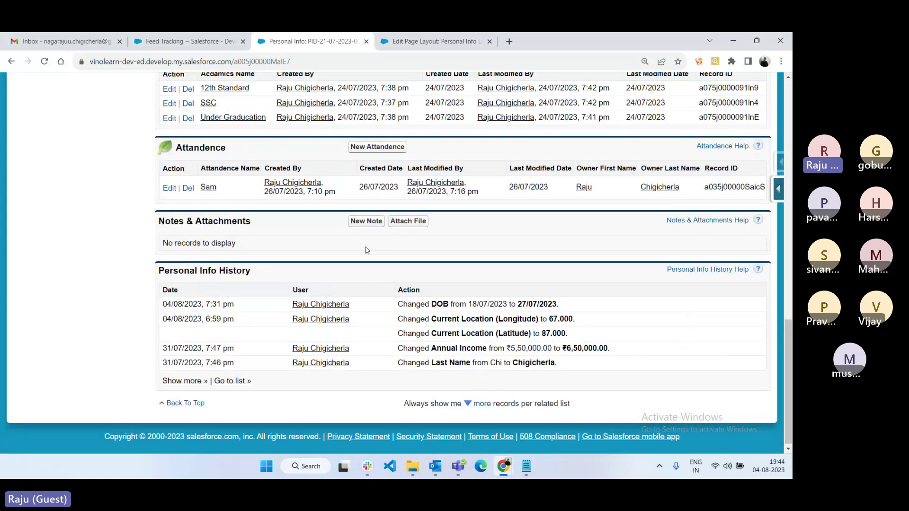
key(Home)
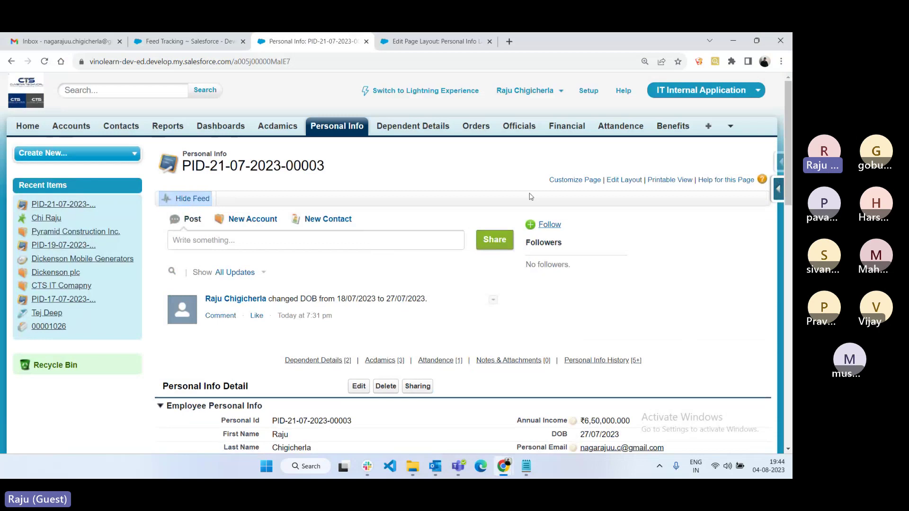
click(431, 92)
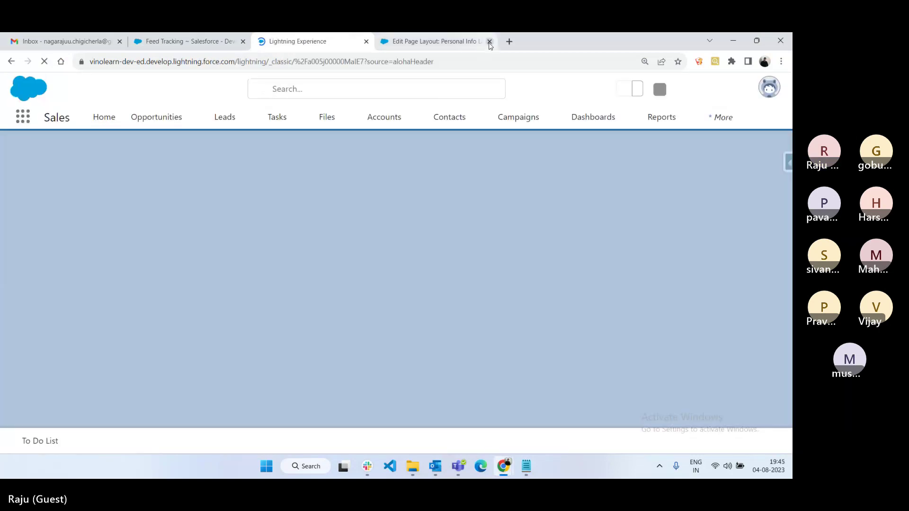
click(490, 42)
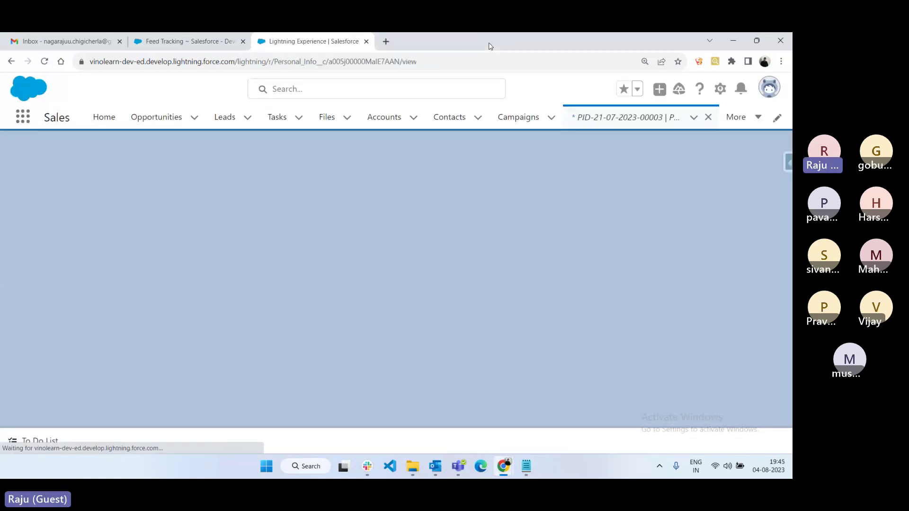
Examine the Personal Info record's detail sections in Lightning Experience, from Employee Personal Info down to System Informaiton
scroll(499, 176, down, 1)
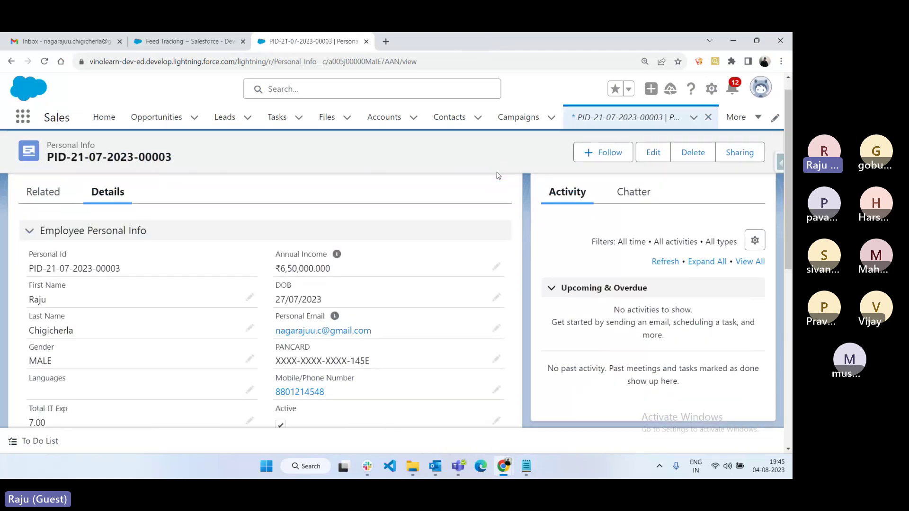
scroll(498, 176, down, 3)
scroll(499, 176, up, 4)
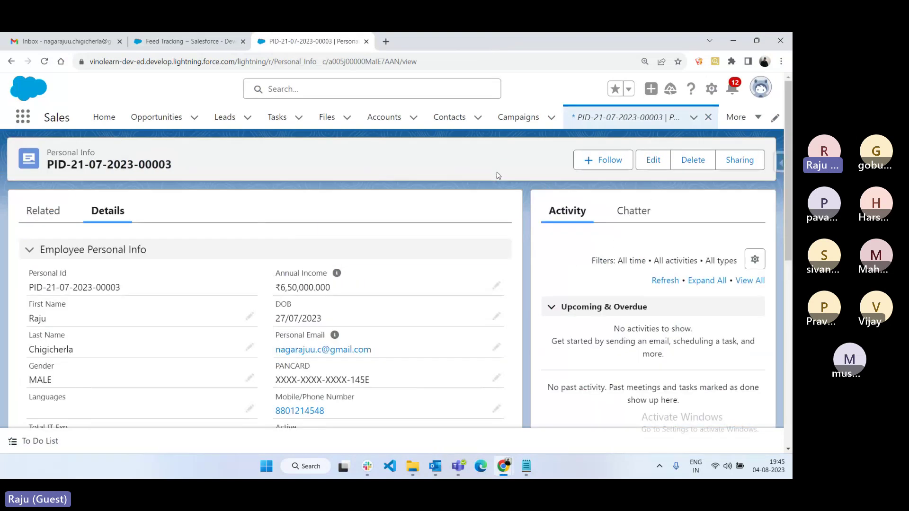
scroll(205, 299, down, 1)
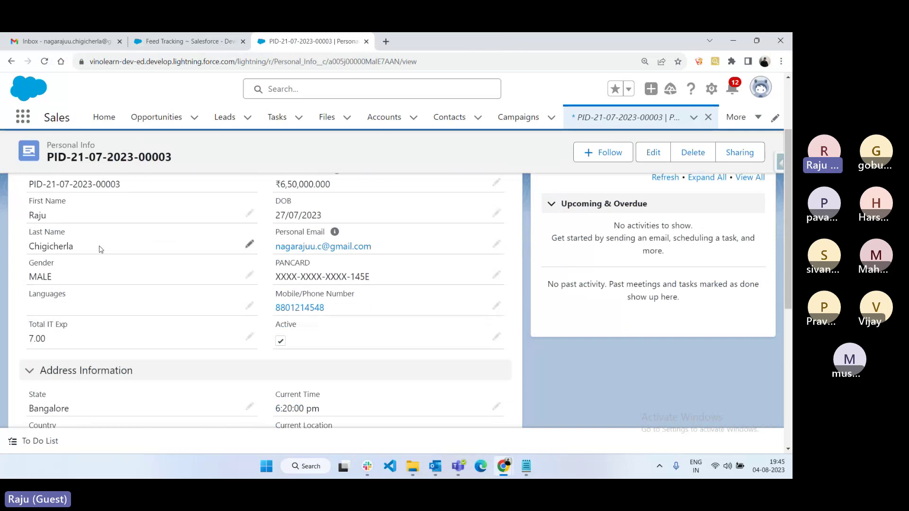
scroll(166, 315, down, 4)
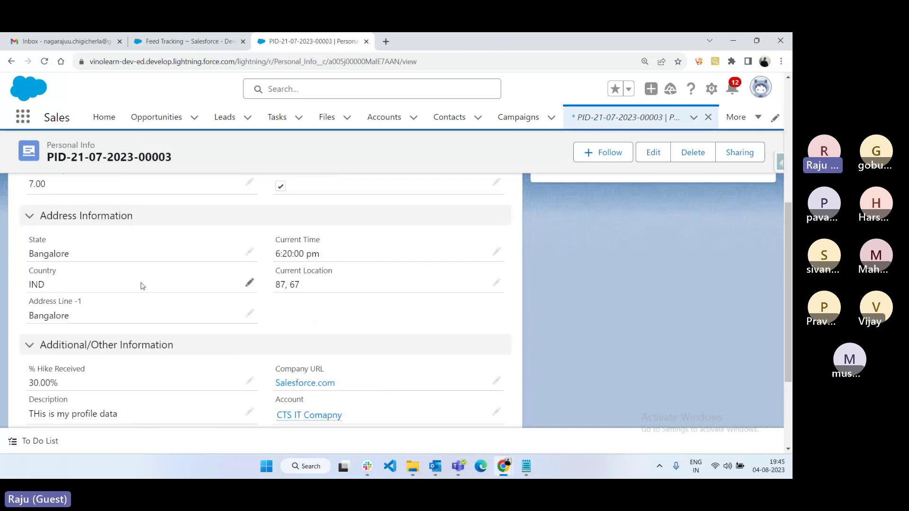
scroll(256, 355, down, 3)
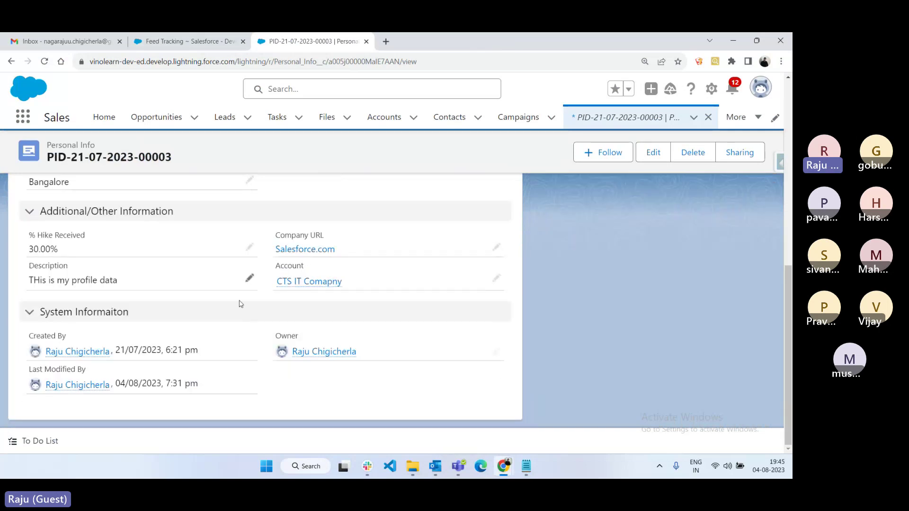
scroll(171, 297, up, 8)
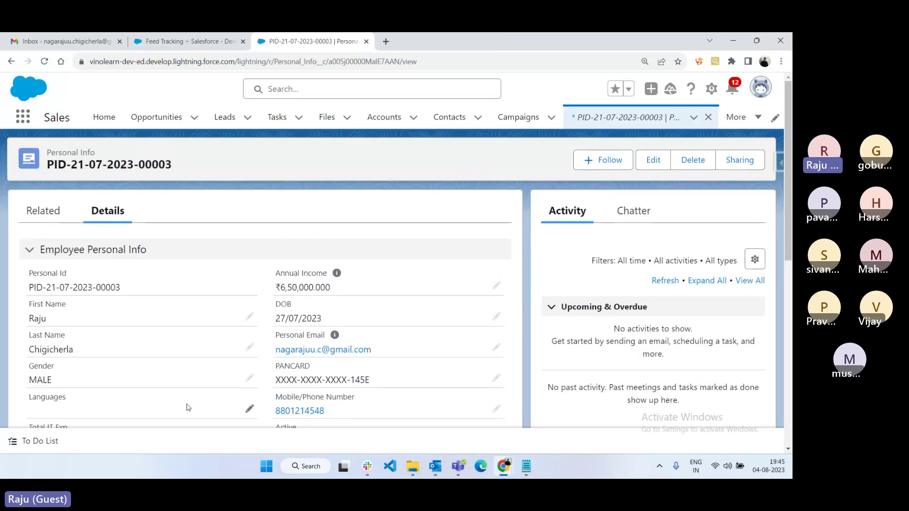
Open the Personal Info record for editing, review its field sections, and close the form without saving
click(653, 159)
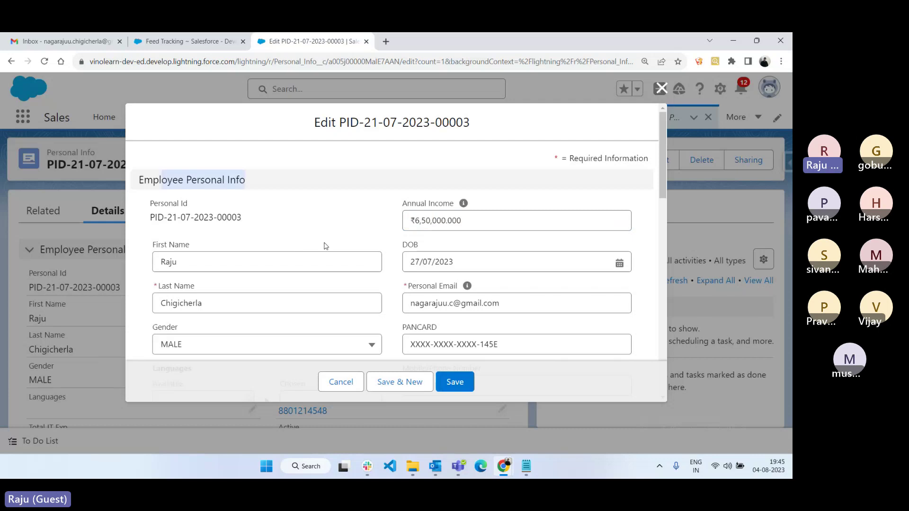
scroll(326, 246, down, 5)
scroll(315, 300, down, 5)
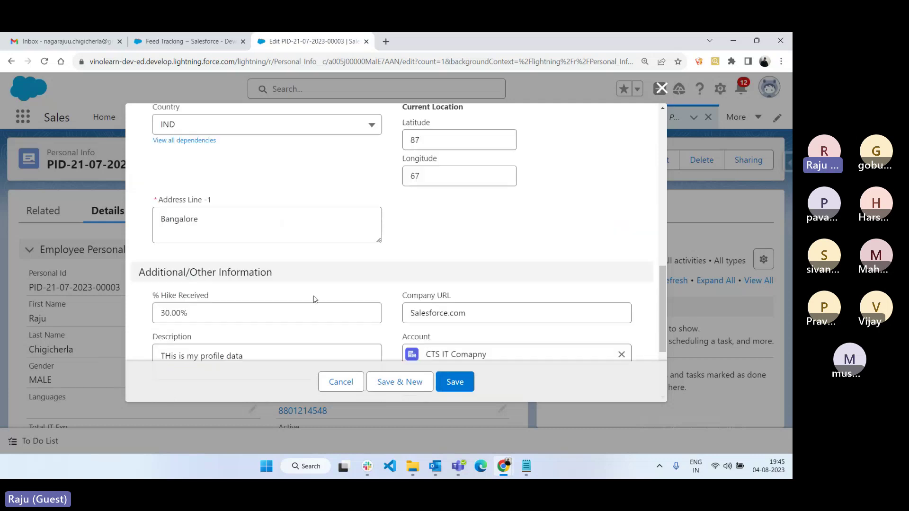
scroll(315, 299, down, 1)
drag(165, 239, 337, 279)
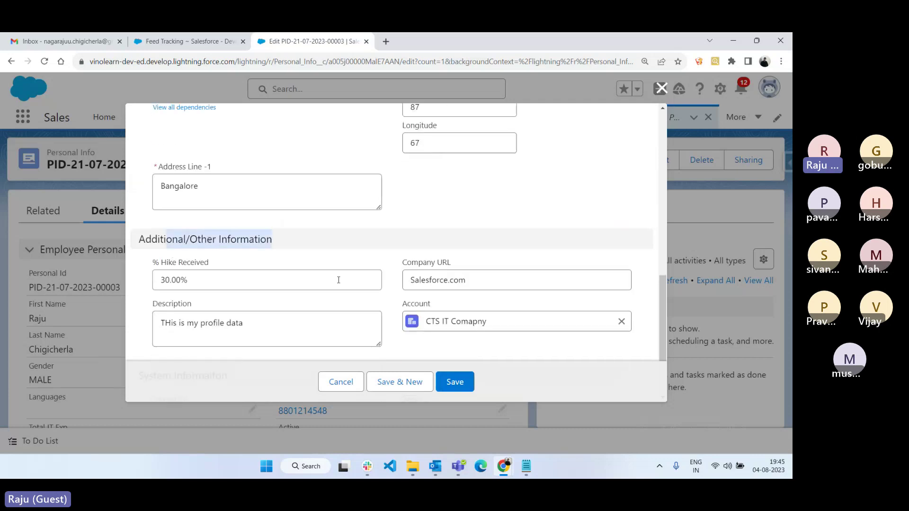
scroll(337, 280, down, 2)
scroll(339, 280, up, 8)
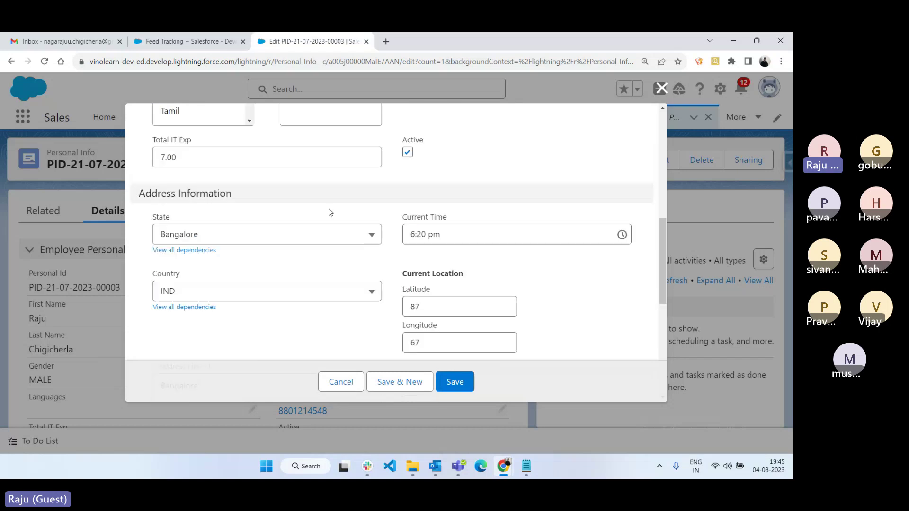
click(345, 386)
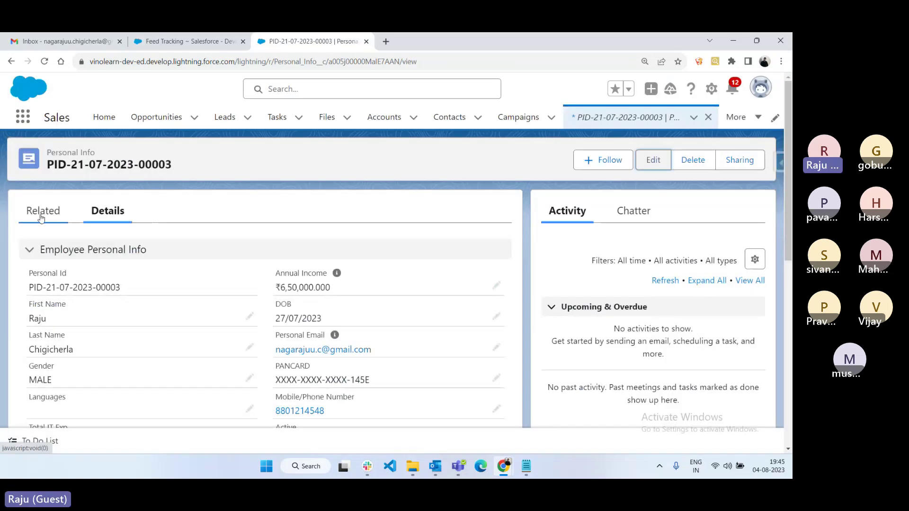
Show the record's related lists and examine Dependent Details, Acdamics, Attendence, Notes & Attachments and Personal Info History
click(42, 214)
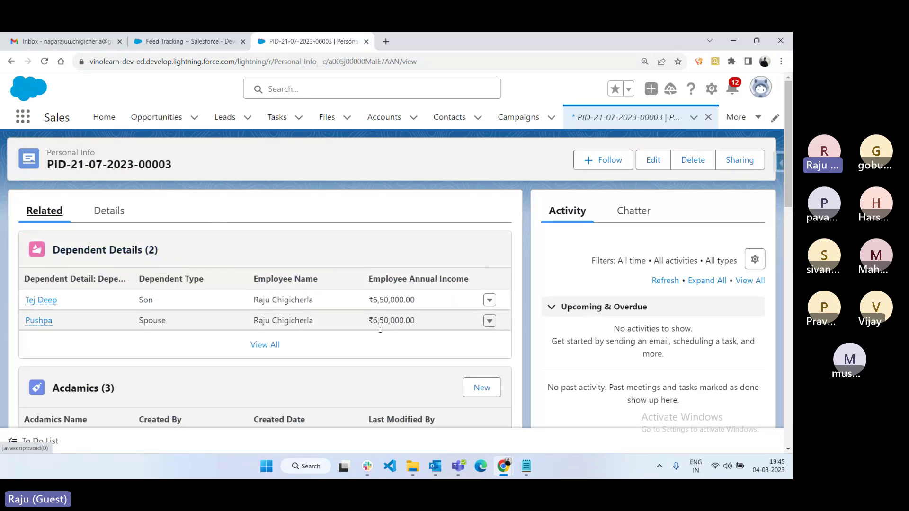
scroll(305, 276, down, 4)
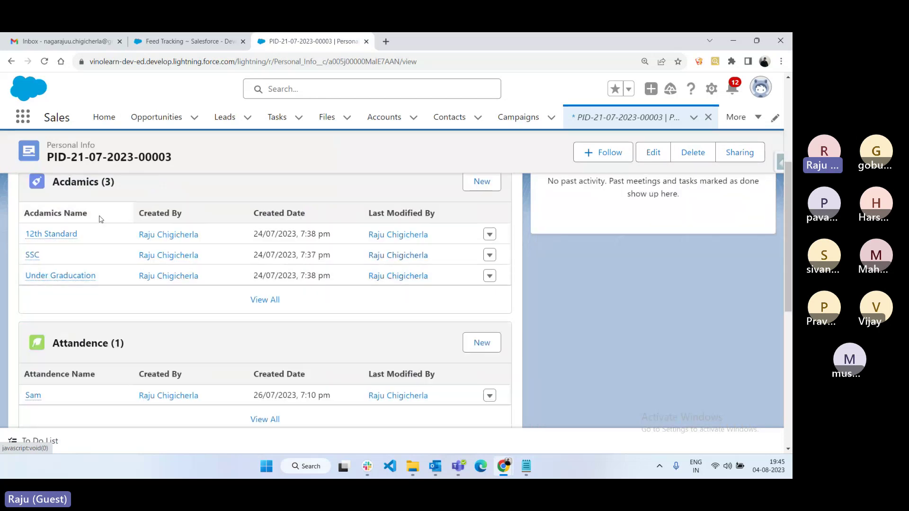
scroll(219, 290, down, 2)
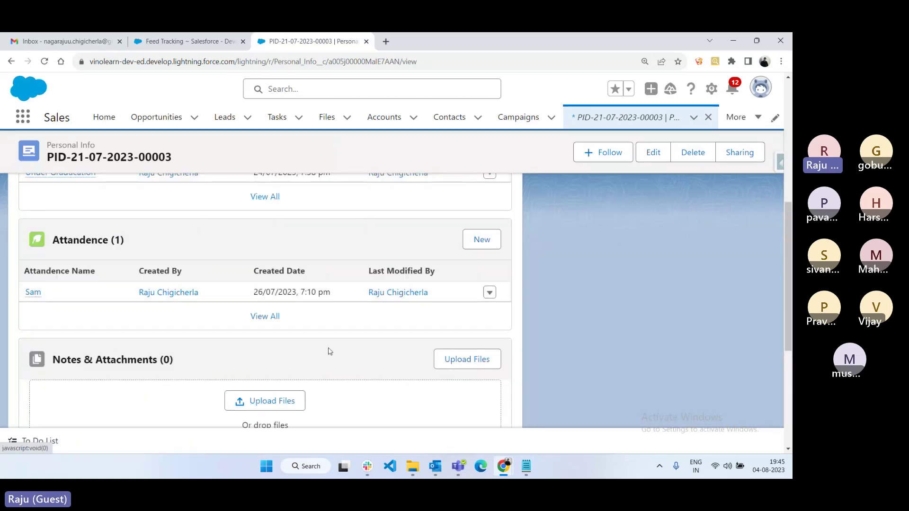
scroll(330, 351, down, 3)
scroll(205, 229, down, 1)
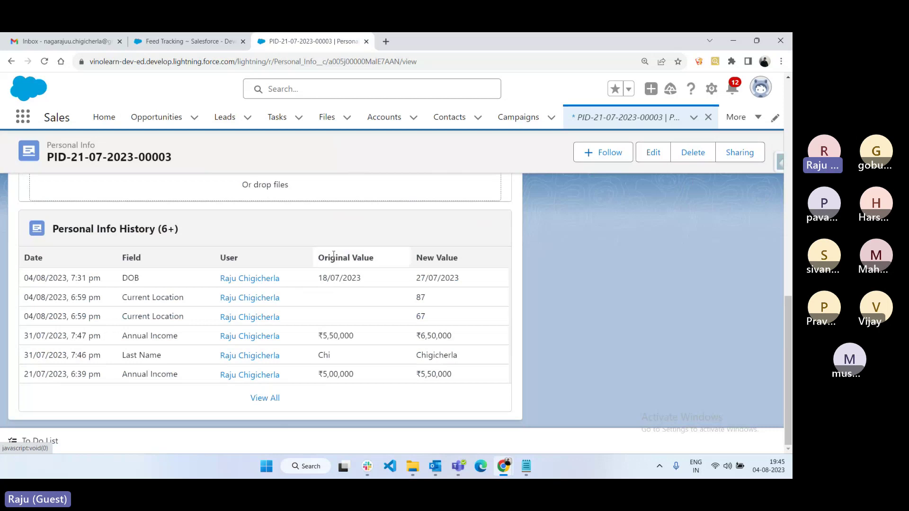
scroll(334, 256, up, 15)
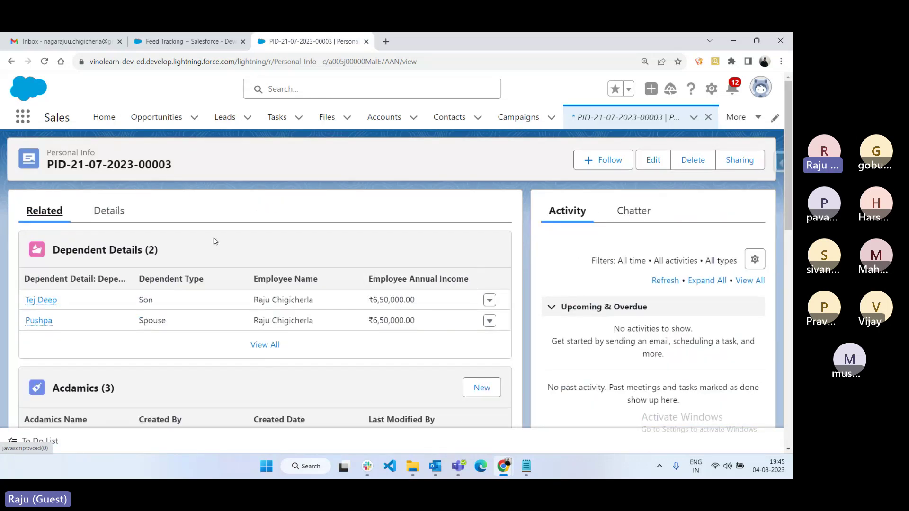
Return to the record's details and examine the tracked DOB change and the sort options in the Chatter feed
click(109, 211)
click(633, 211)
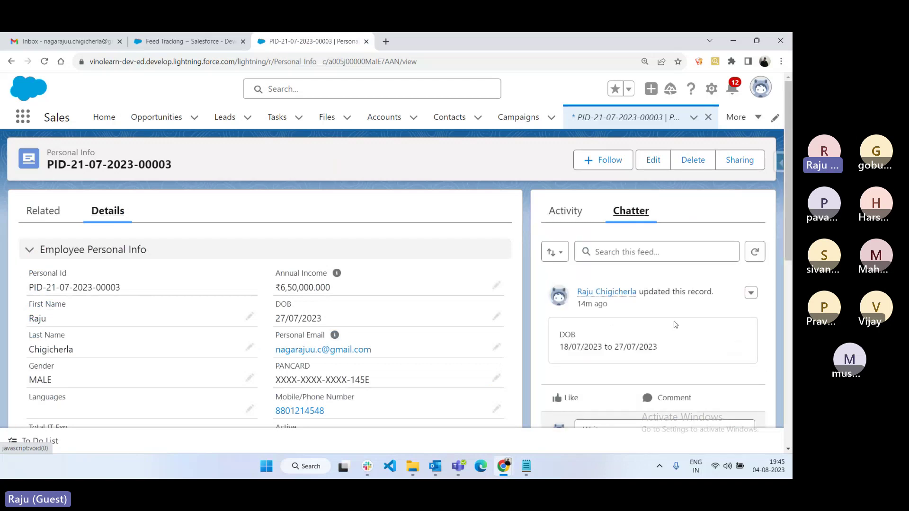
scroll(589, 345, down, 1)
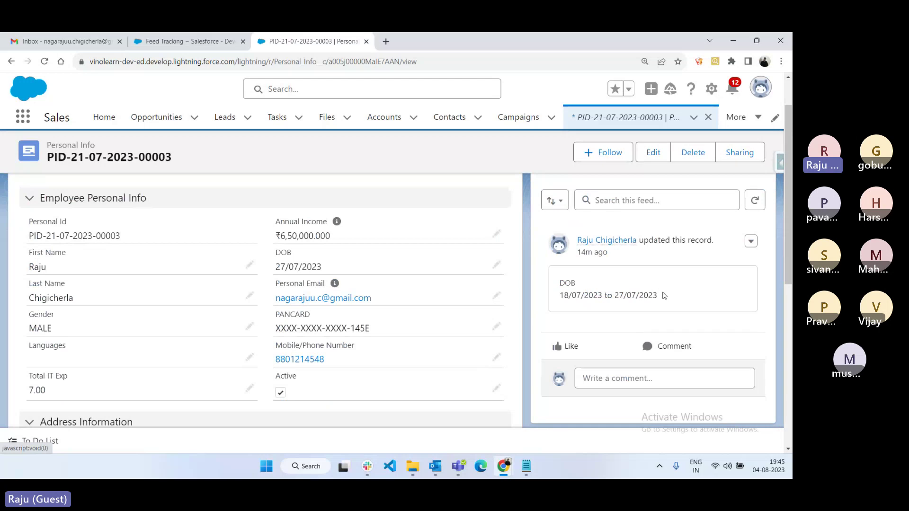
triple_click(586, 289)
drag(586, 290, 682, 288)
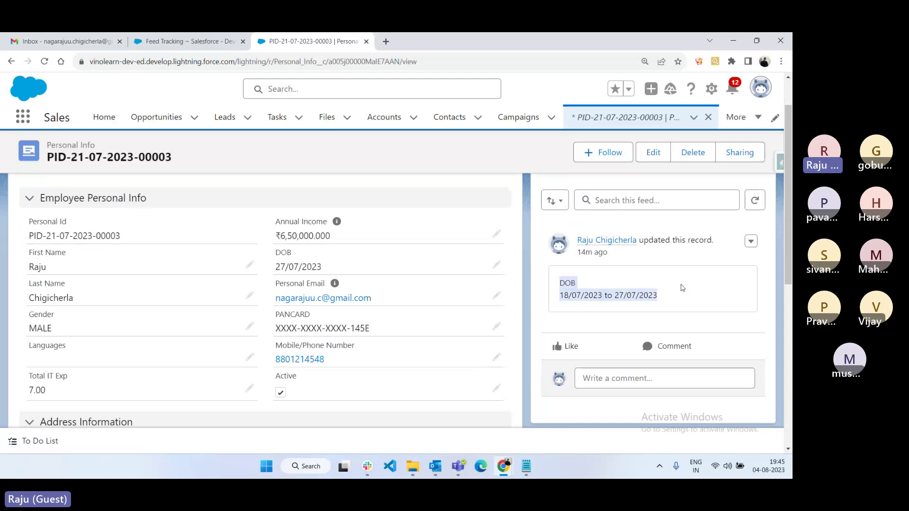
scroll(682, 287, up, 1)
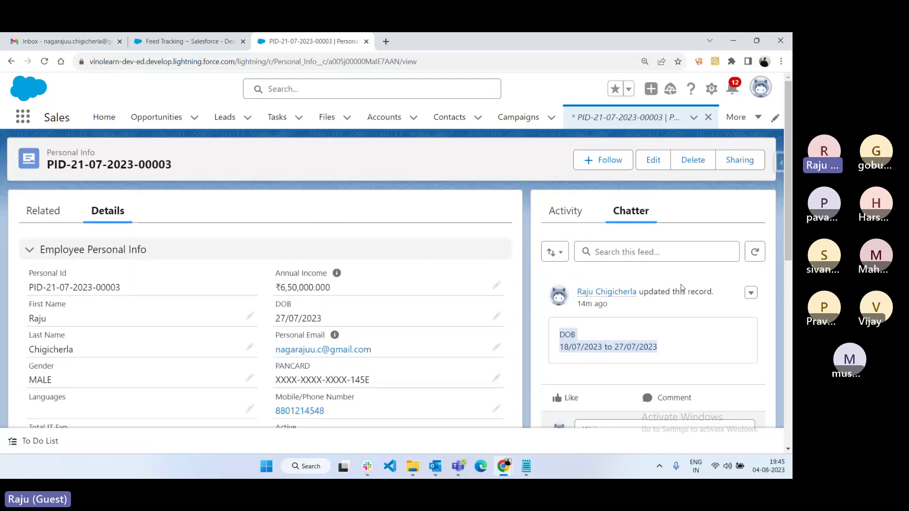
click(757, 300)
click(521, 261)
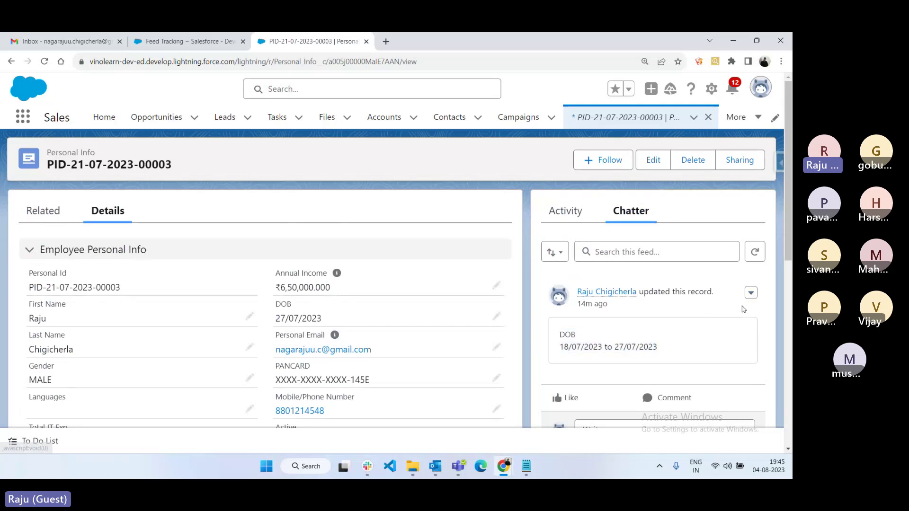
click(561, 254)
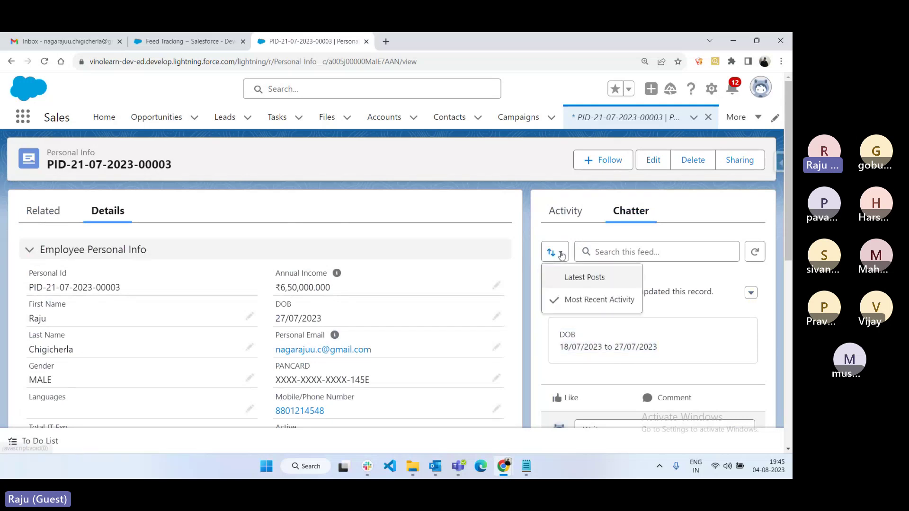
click(756, 272)
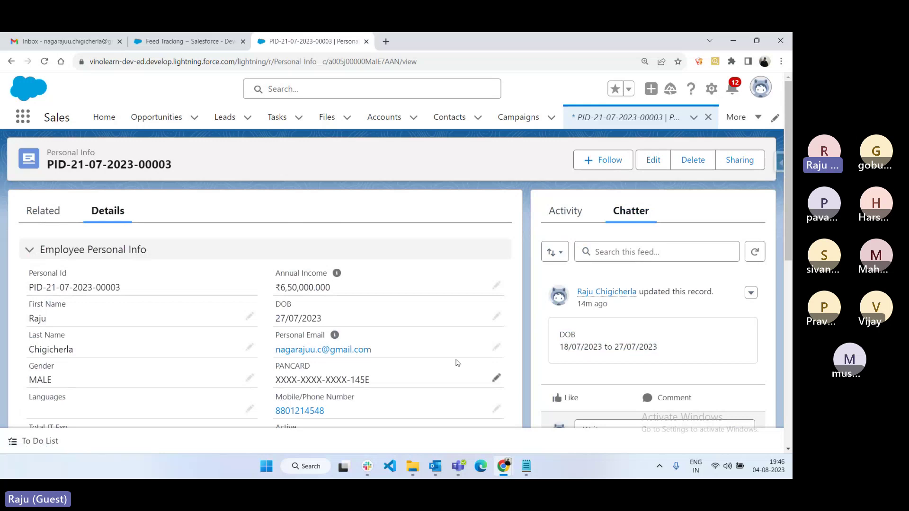
scroll(447, 295, down, 6)
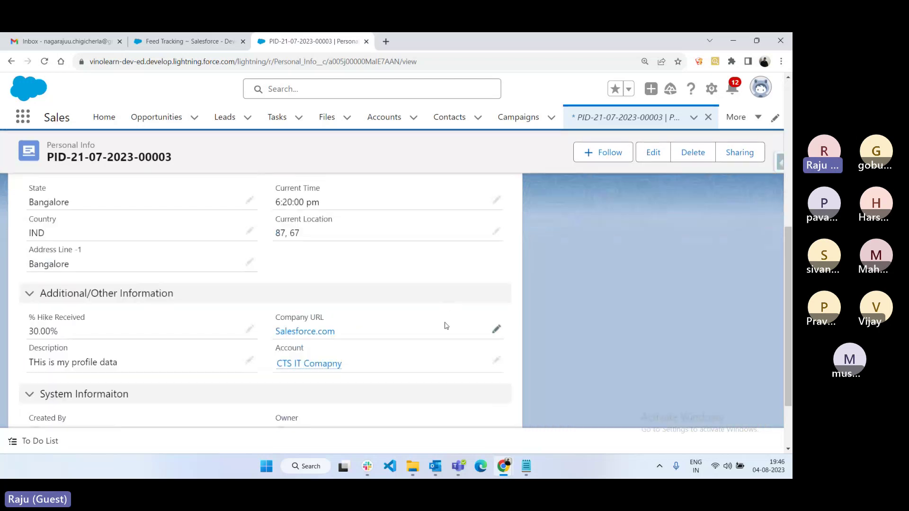
scroll(445, 325, up, 4)
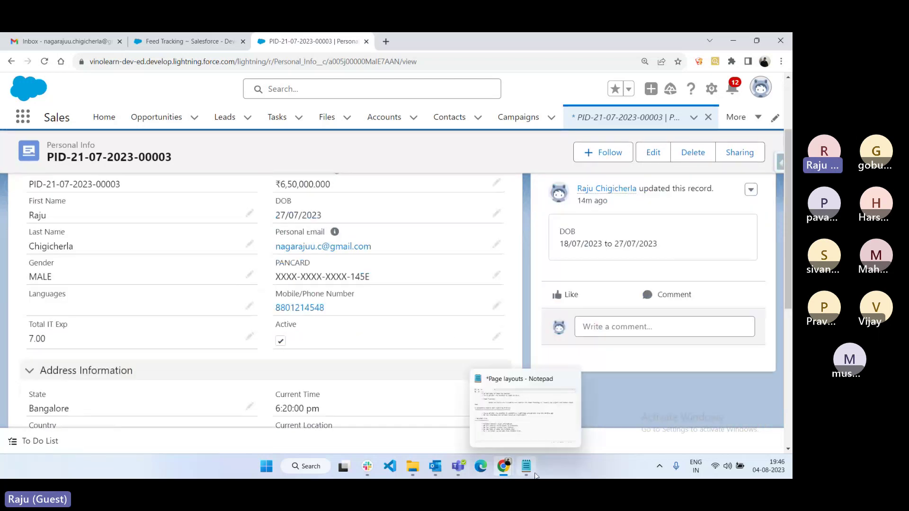
Switch to the Page layouts notes in Notepad and review the components, fields, buttons, actions and Related List sections
click(536, 475)
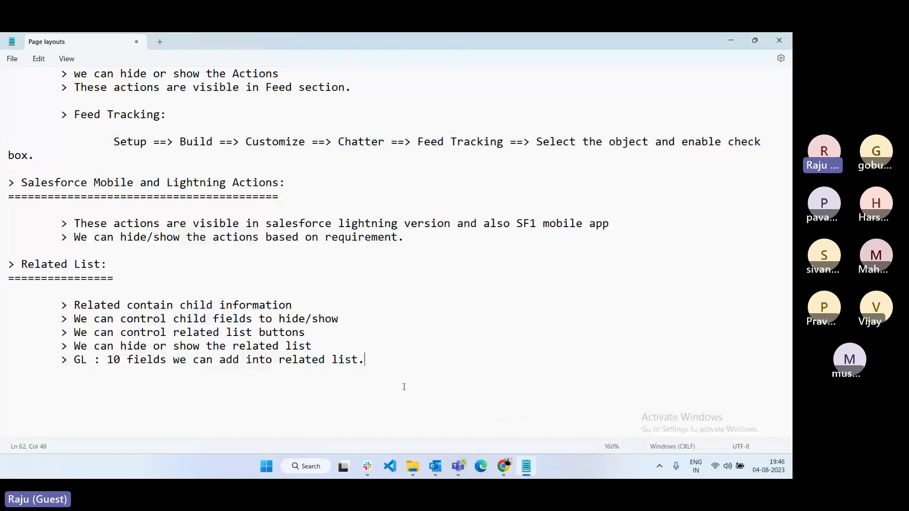
drag(404, 387, 57, 72)
click(401, 271)
scroll(401, 271, down, 3)
scroll(401, 271, up, 1)
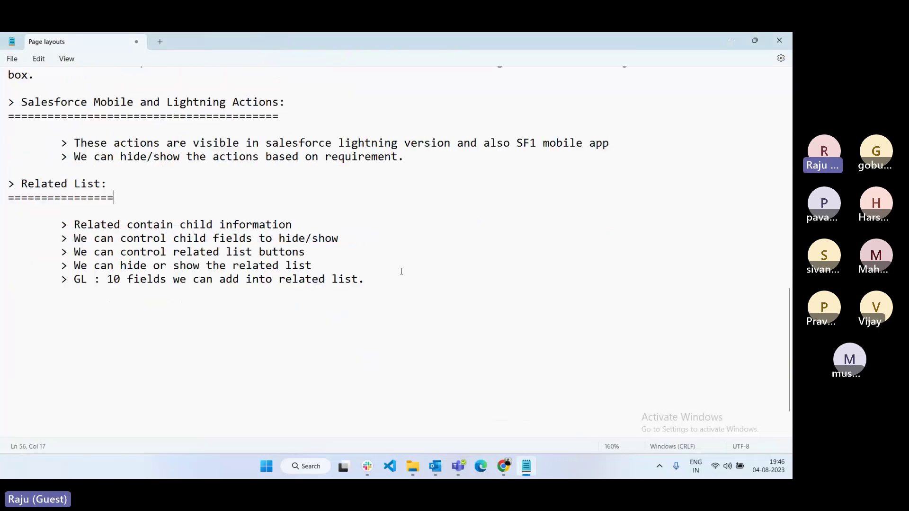
scroll(402, 272, up, 10)
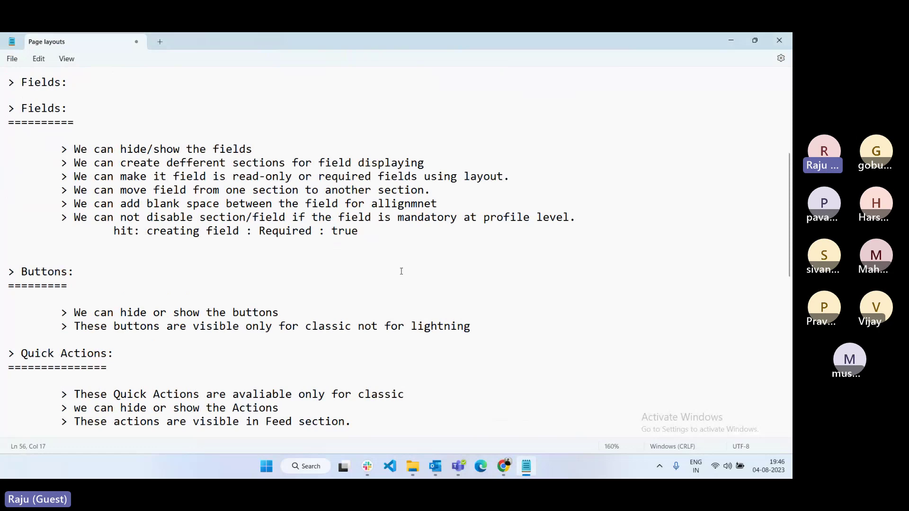
scroll(401, 272, up, 4)
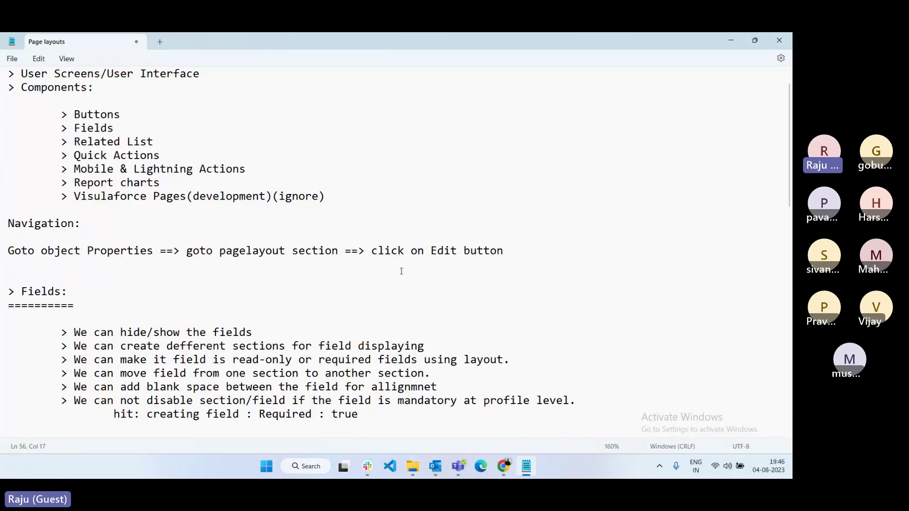
scroll(402, 271, down, 10)
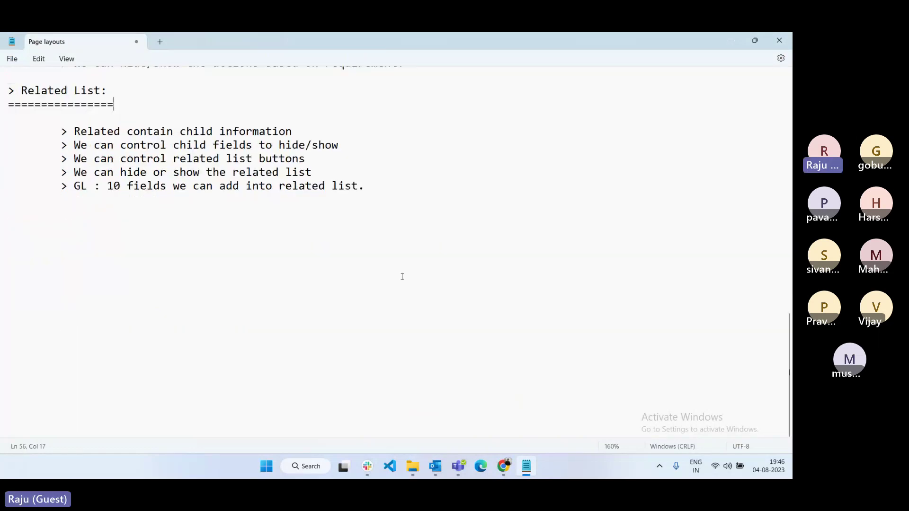
scroll(403, 277, up, 1)
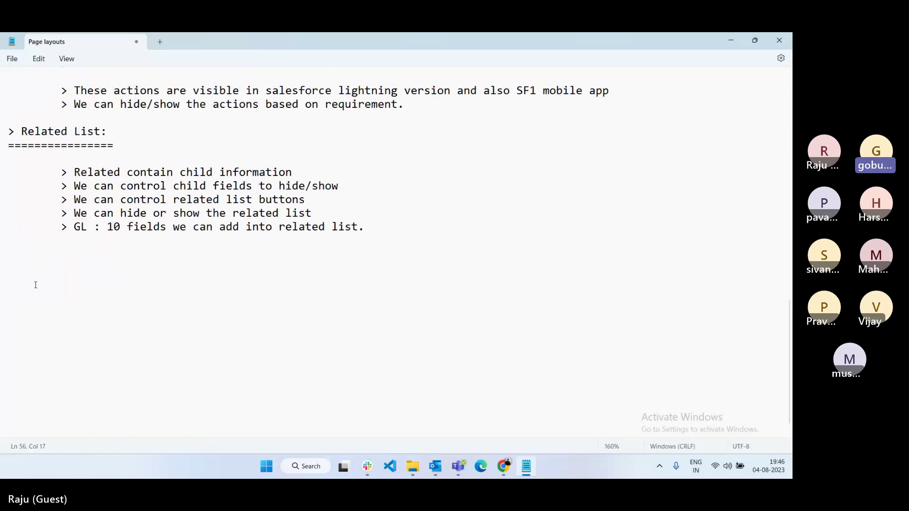
Add a long separator line of equals signs below the Related List notes
click(62, 266)
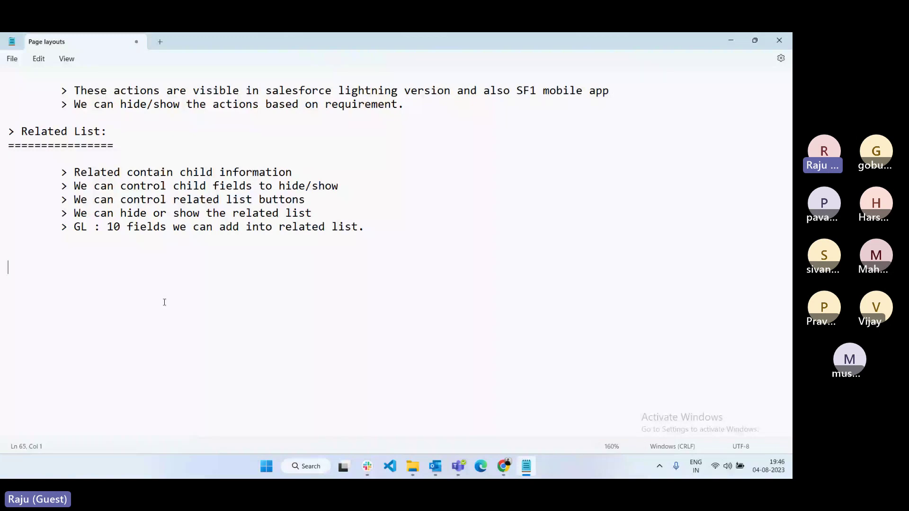
text(============================================================================================)
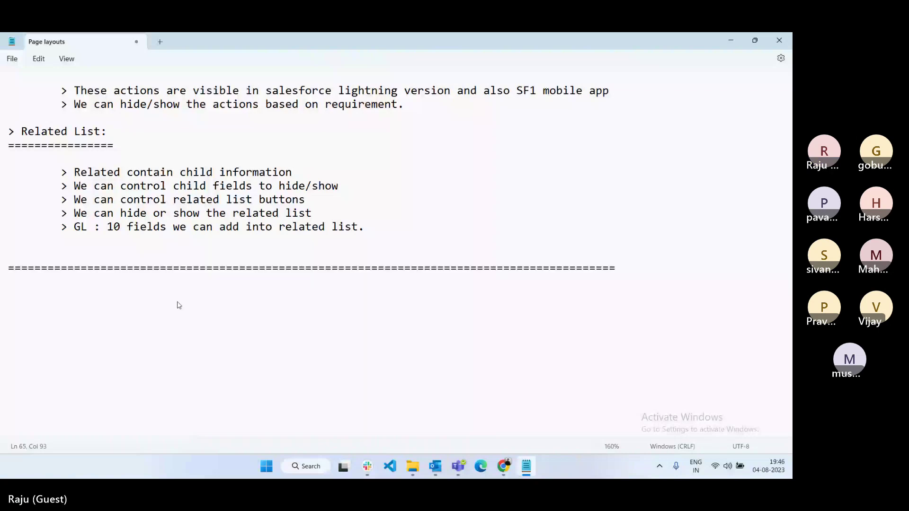
key(Return)
key(Return)
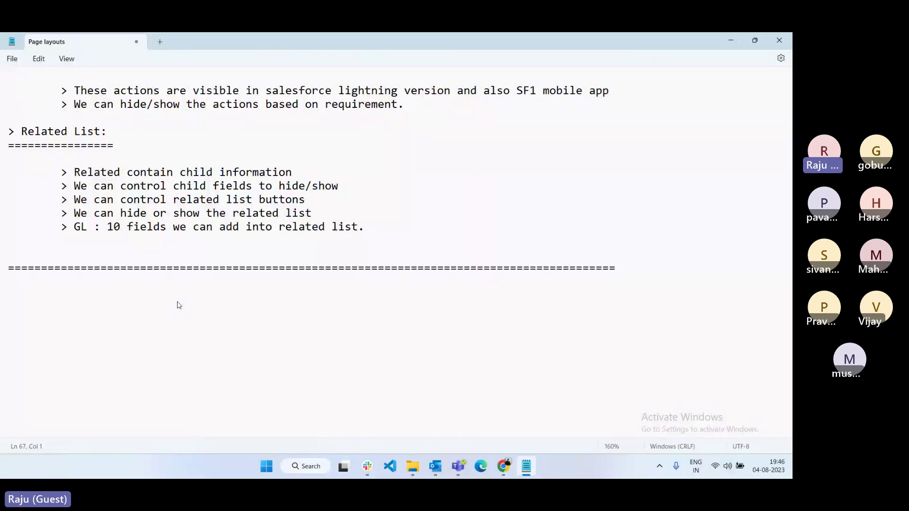
Add the heading "Why Go for mulitple pagelayouts:" underlined with equals signs
text(Why Go f)
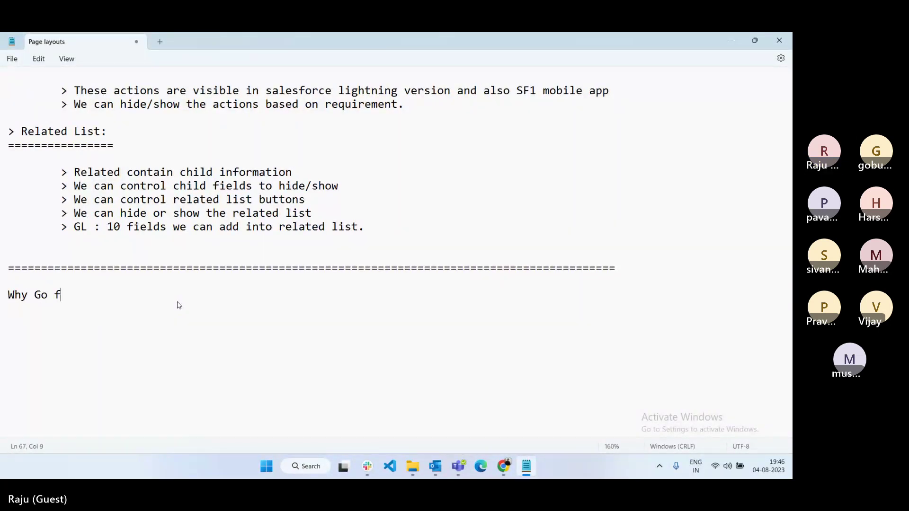
text(or mulitple pagelayouts)
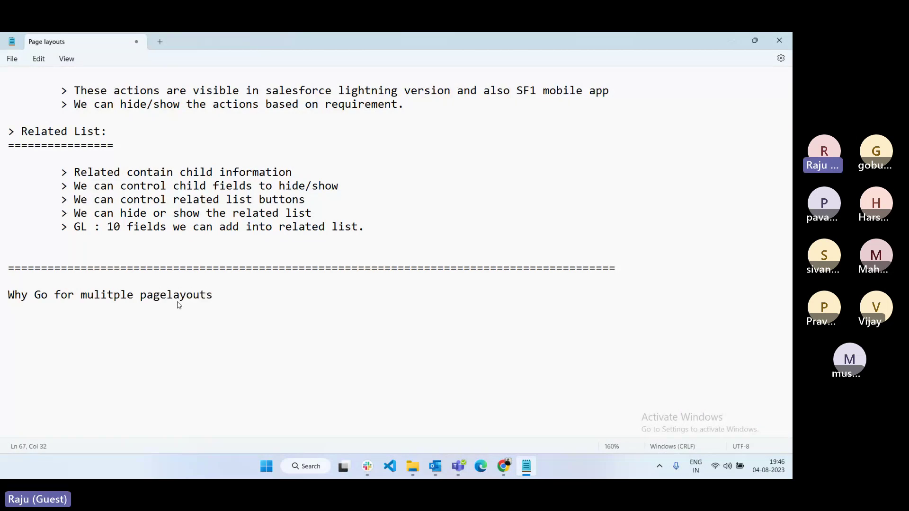
text(:)
key(Return)
text(==================================)
key(BackSpace)
key(BackSpace)
key(BackSpace)
key(BackSpace)
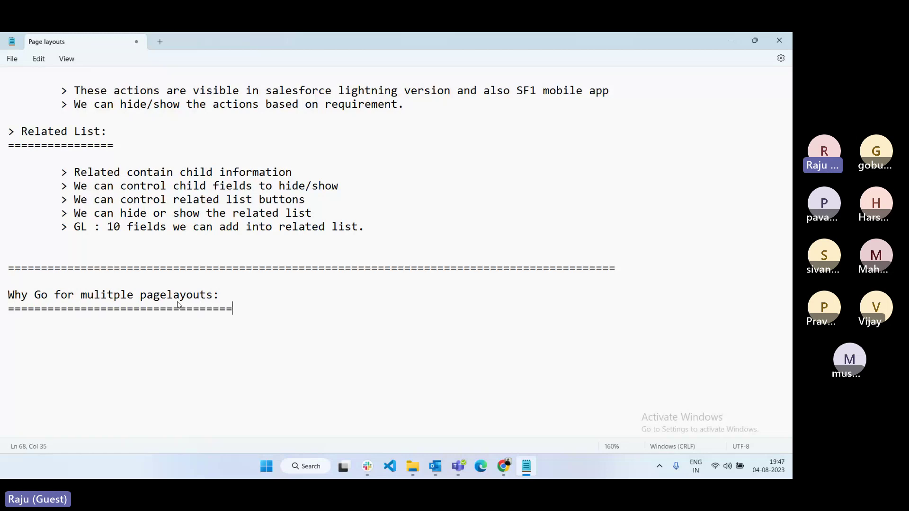
Start the example below the heading with the lines "Zomato:" and "Select The restaurent:"
key(Return)
text(Zomato:)
key(Return)
key(Return)
text(Select The res)
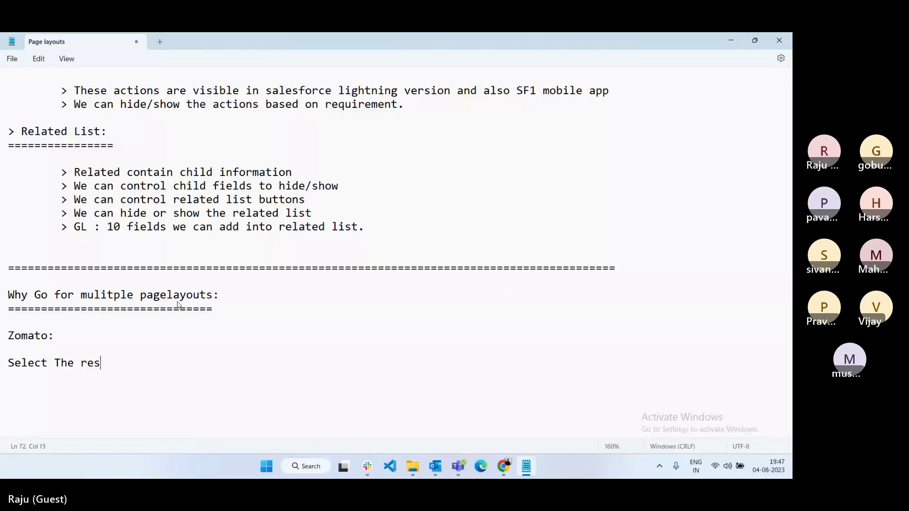
text(taurent:)
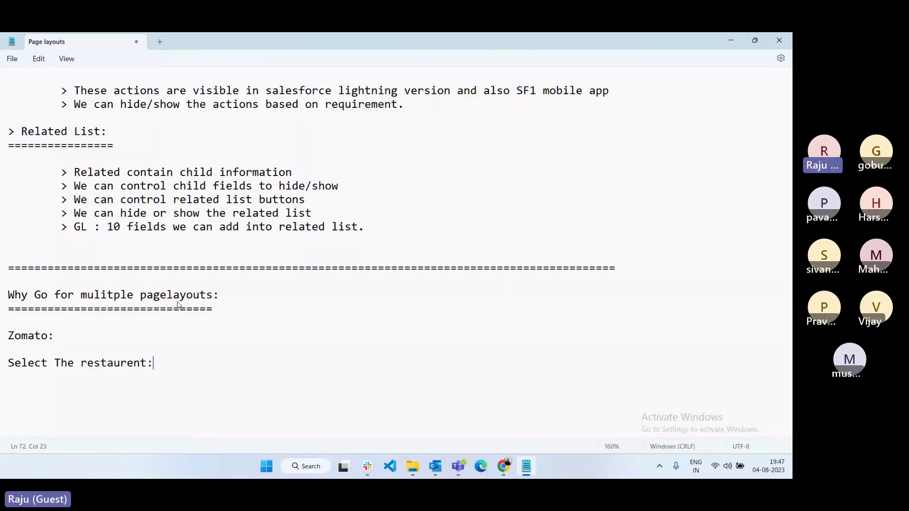
List the options default, Veg and Non-Veg on one spaced-out line, followed by a run of blank lines
key(Return)
key(Return)
text(default  Veg)
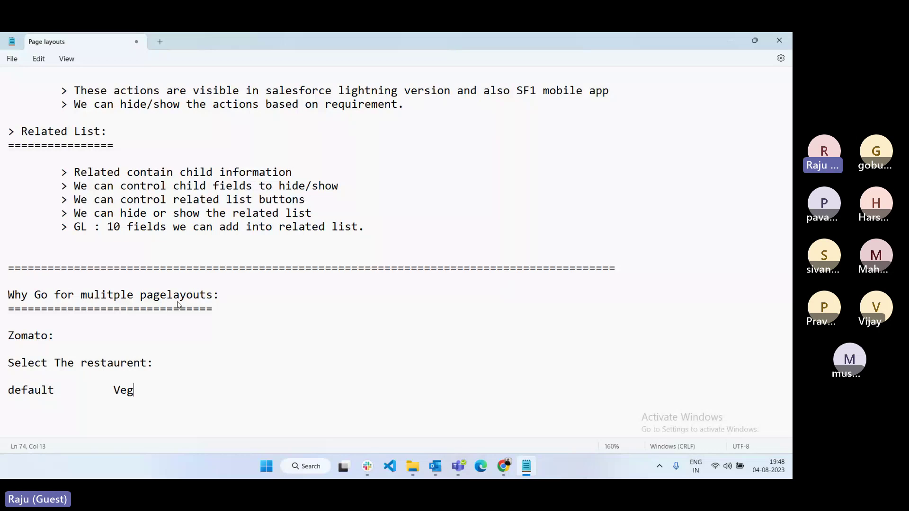
key(Tab)
key(Tab)
text(Non-Veg)
key(Return)
key(Return)
key(Return)
key(Return)
key(Return)
key(Return)
key(Return)
key(Return)
key(Return)
key(Return)
key(Return)
key(Return)
key(Return)
key(Return)
key(Return)
key(Return)
key(Return)
key(Return)
key(Return)
key(Return)
key(Return)
key(Return)
key(Return)
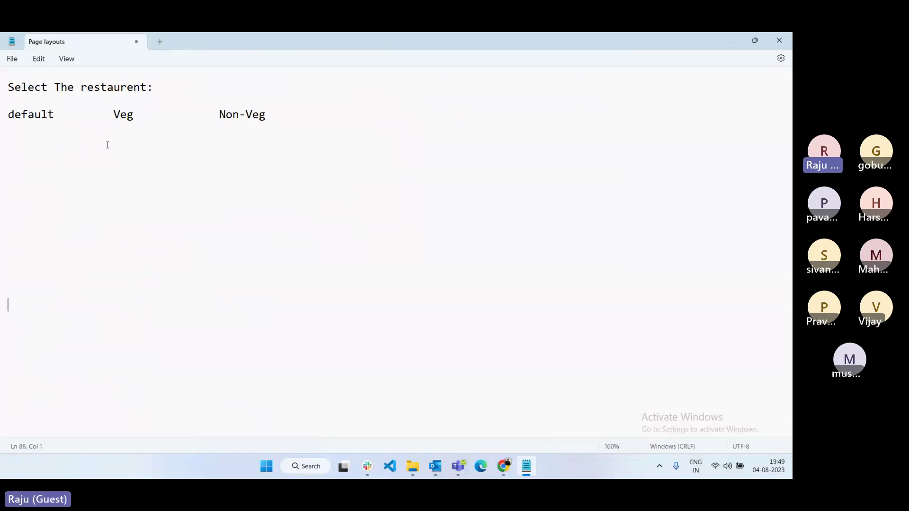
Add the lines "Object: Items" and "Default Layout: both Veg and non veg" beneath the restaurant options
text(Object: Items)
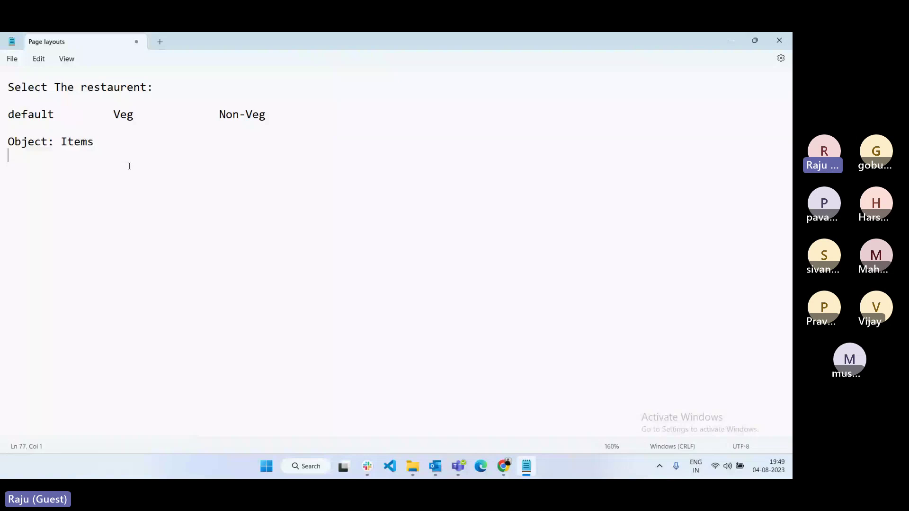
click(65, 182)
text(Defal)
key(BackSpace)
text(ult Layo)
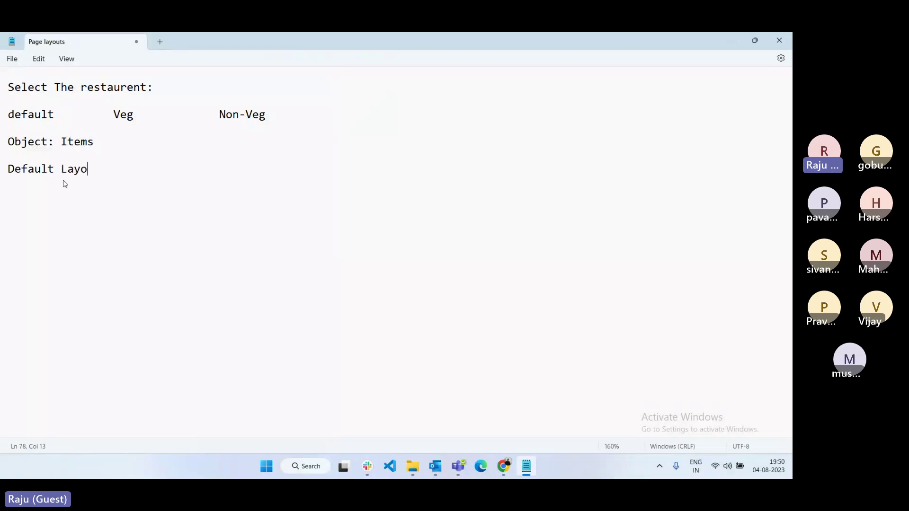
text(ut: both Veg)
text(and non veg)
Add the lines "Veg Layout : Add only veg related fields/columns" and "Non- Veg Layout : Add only non veg reatled informaiton"
key(Return)
text(Veg Layout :)
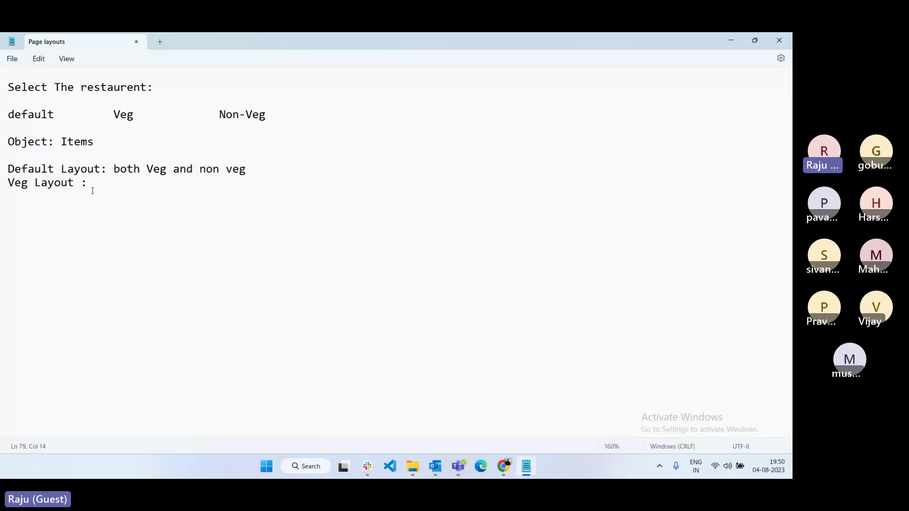
text( Add only veg rela)
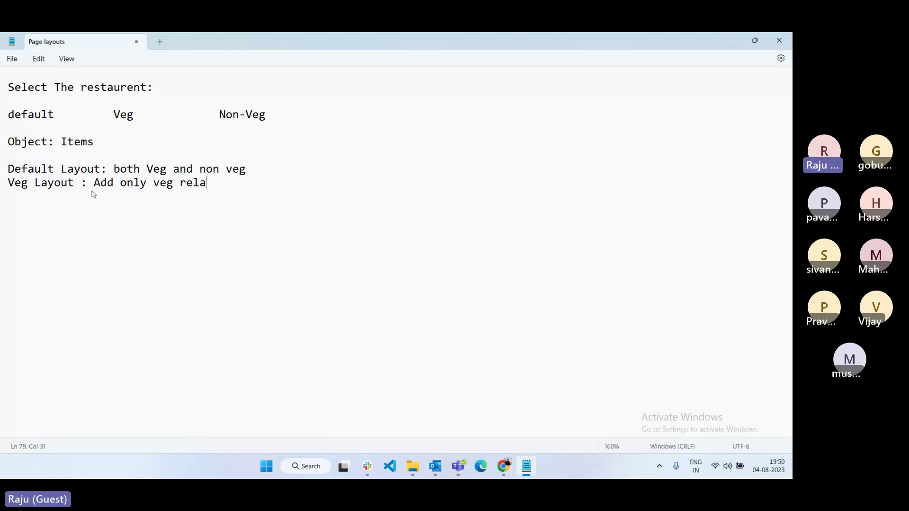
text(ted fields/columns)
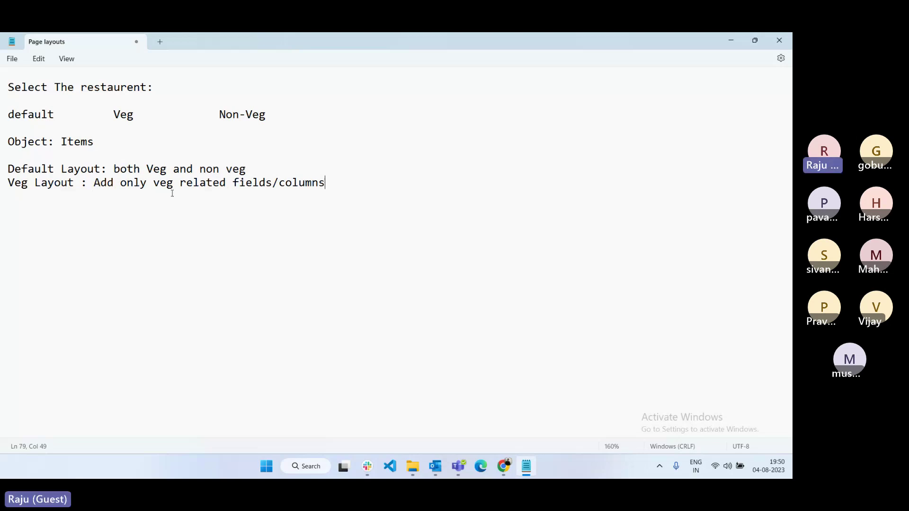
key(Return)
text(Non- Veg Layout : A)
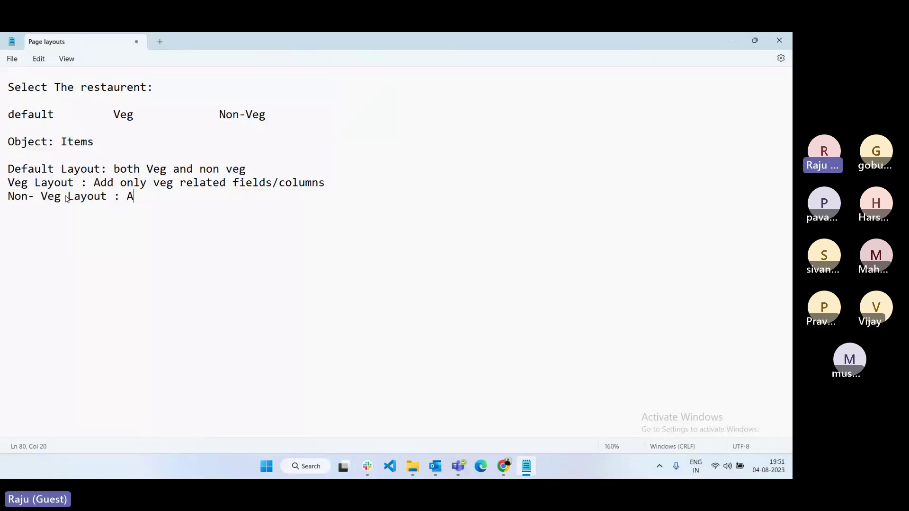
text(dd only non veg r)
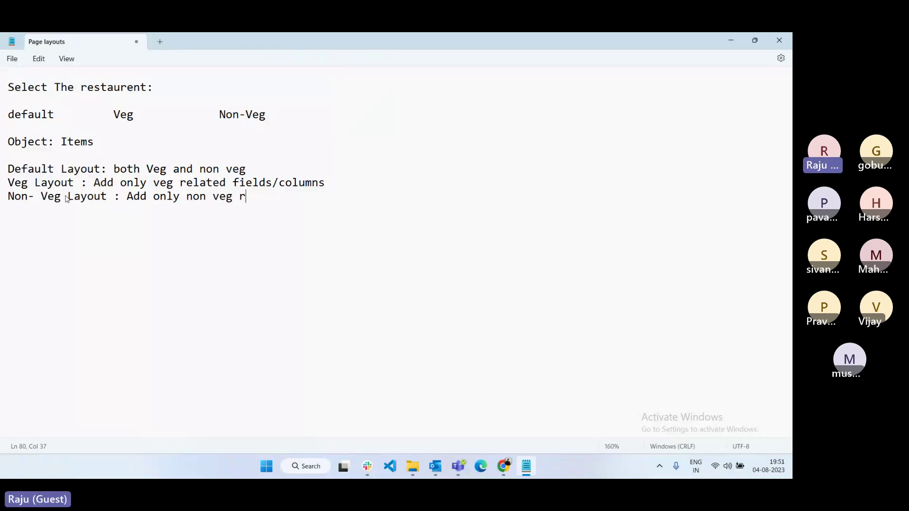
text(eatled informaiton)
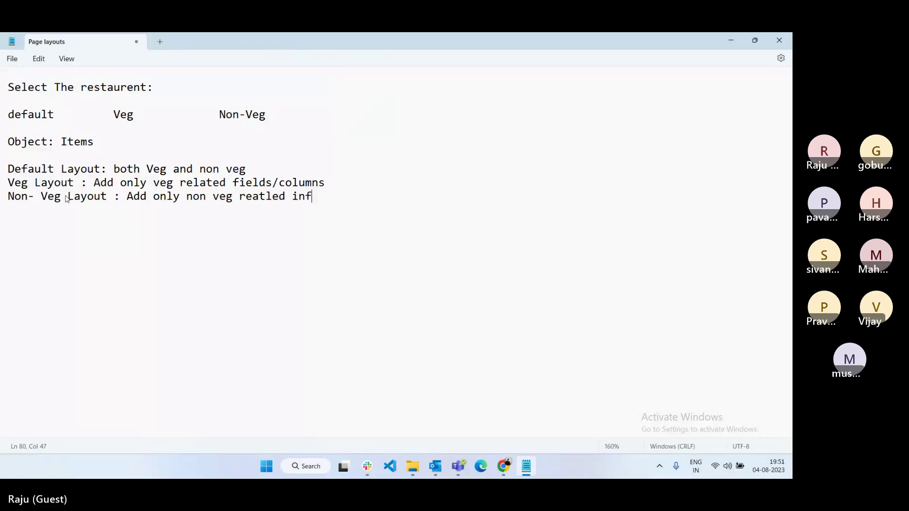
click(71, 228)
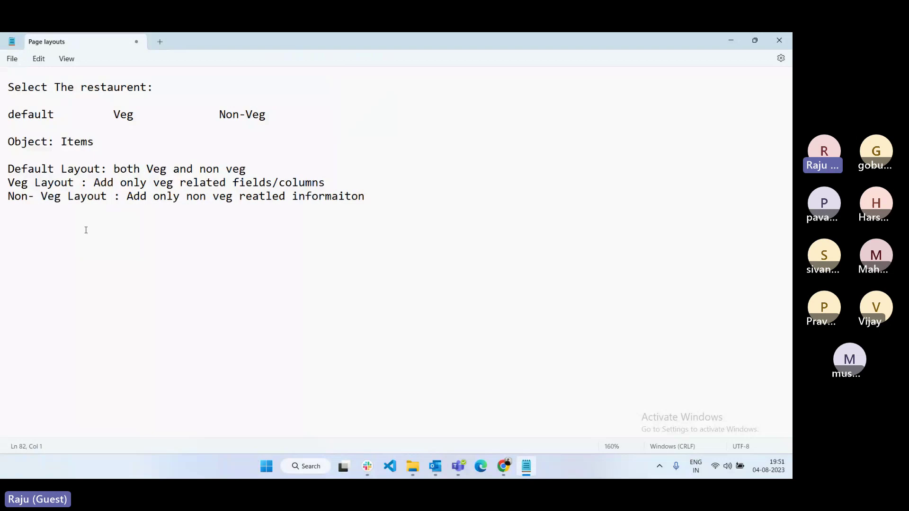
Review the Zomato example, highlighting the Items object, the Default Layout line and the default option
double_click(84, 144)
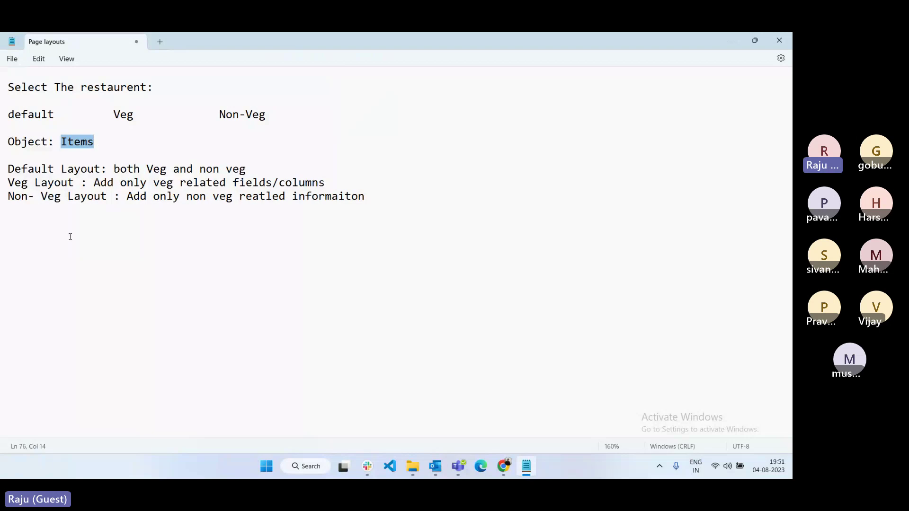
click(41, 169)
drag(41, 169, 87, 177)
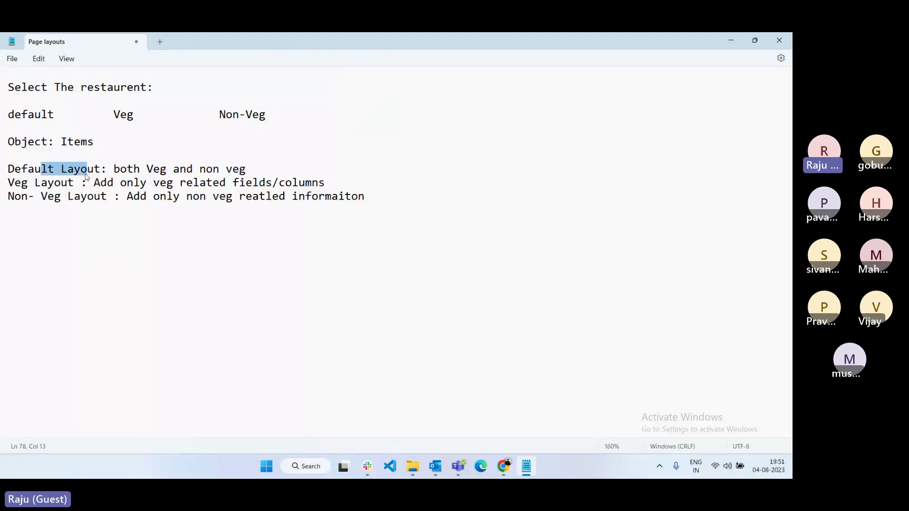
double_click(45, 115)
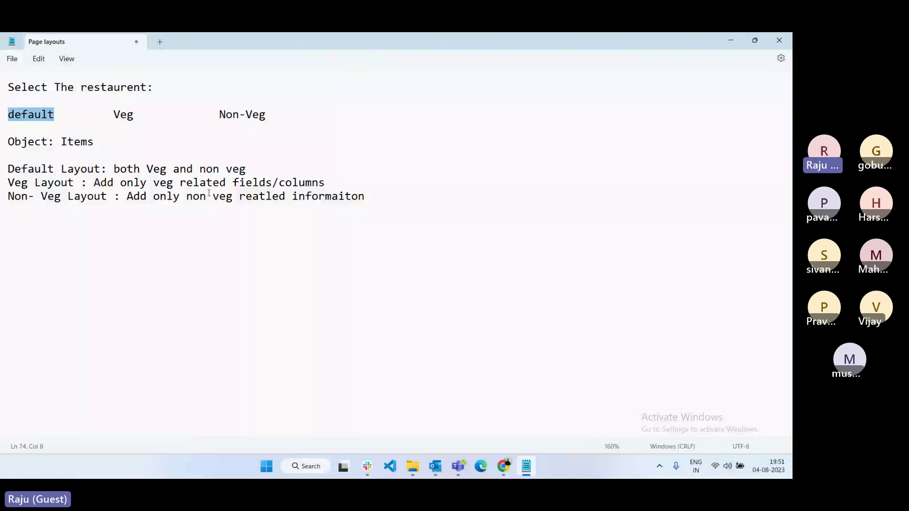
click(374, 200)
drag(374, 200, 2, 115)
click(81, 218)
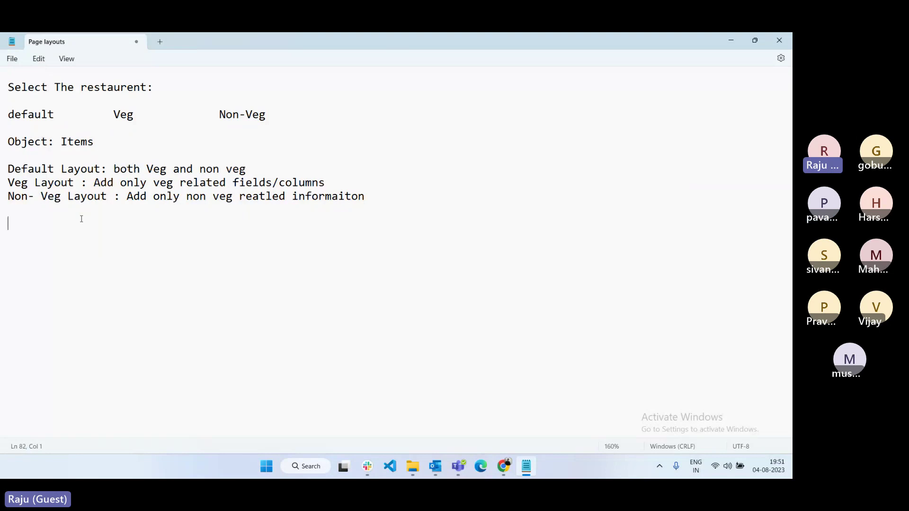
Switch to the Personal Info record in Chrome, change to Salesforce Classic, and close the Feed Tracking page
mouse_move(504, 466)
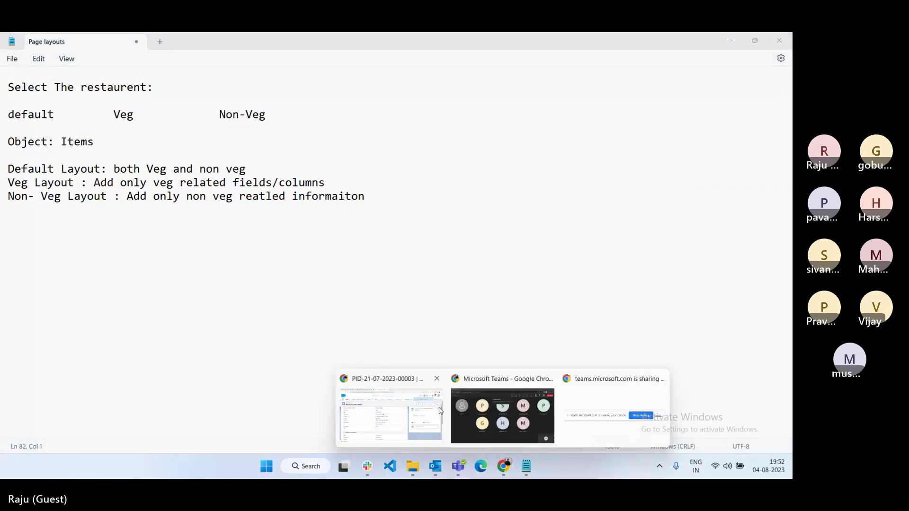
click(387, 407)
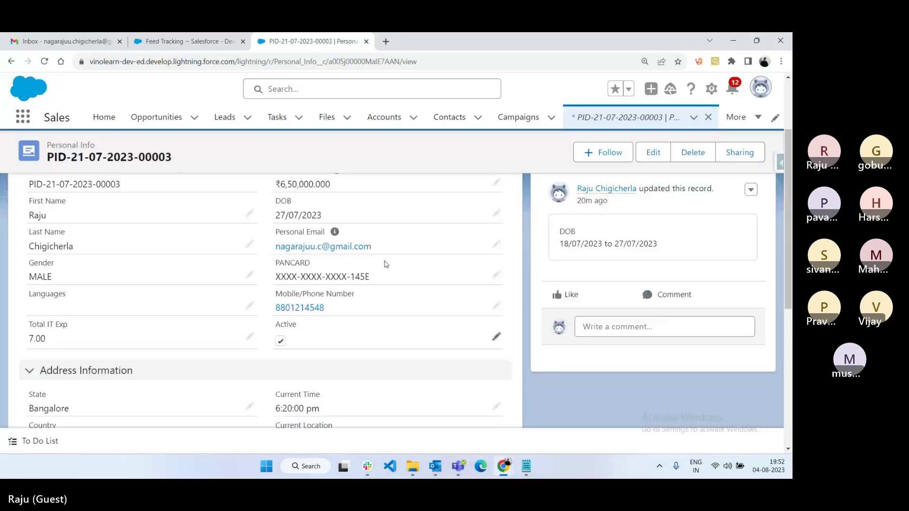
click(760, 87)
click(601, 179)
text(c)
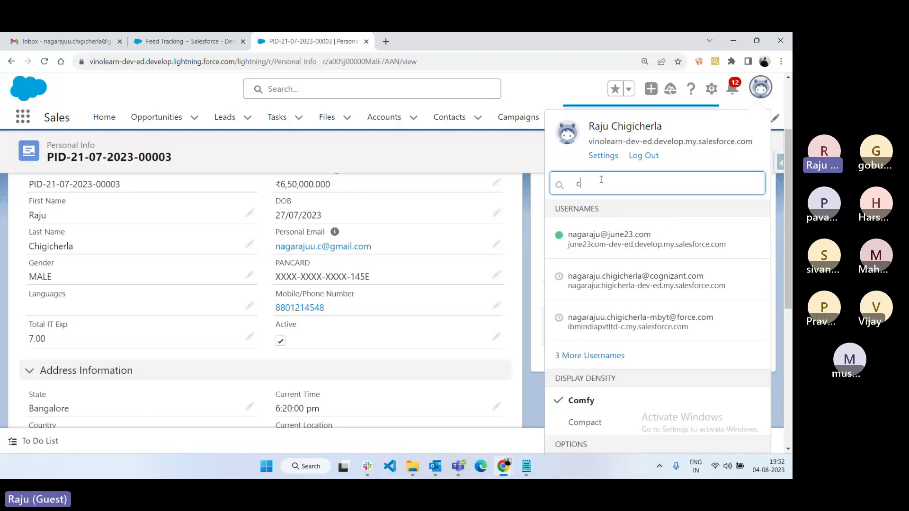
text(laiic)
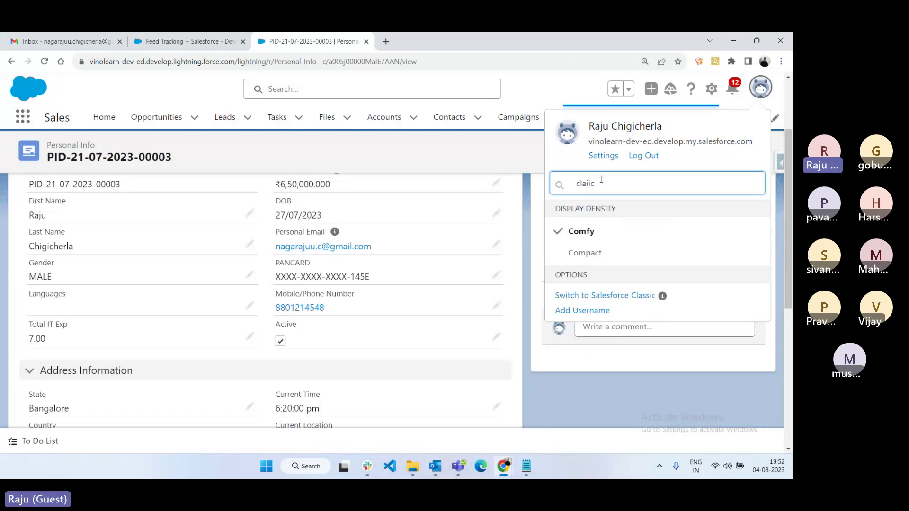
click(611, 298)
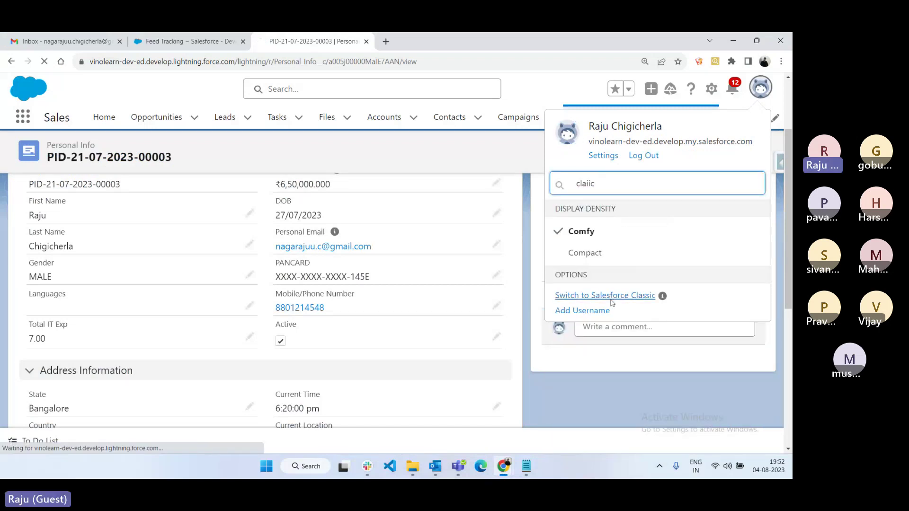
click(243, 42)
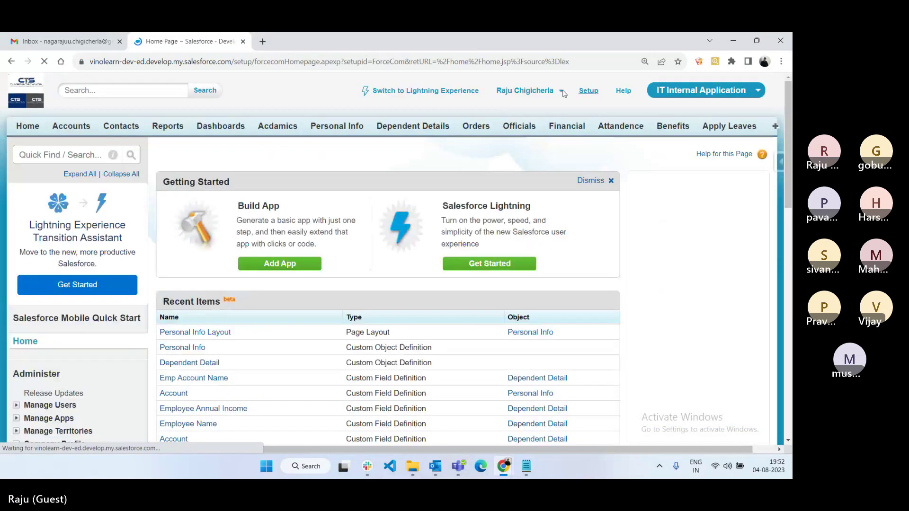
Open the form for a new custom object from the Create section of Setup
scroll(106, 278, down, 7)
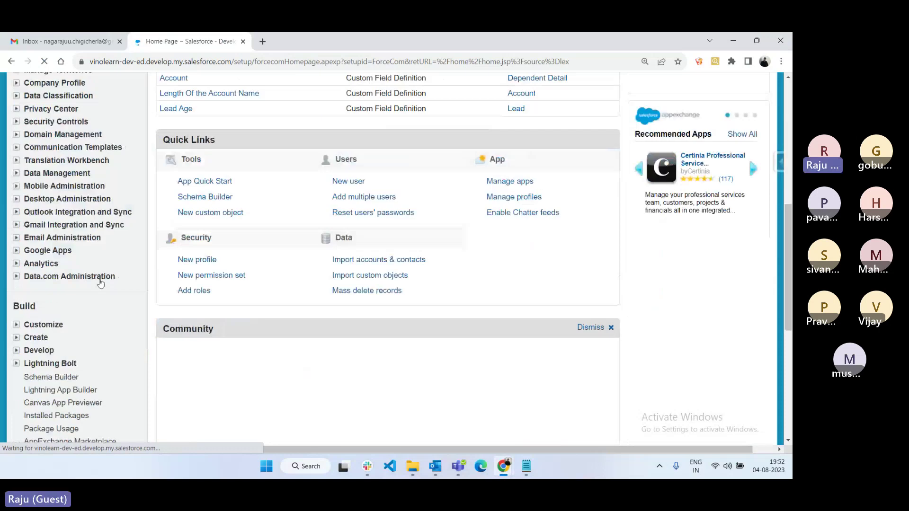
scroll(100, 284, down, 2)
click(17, 234)
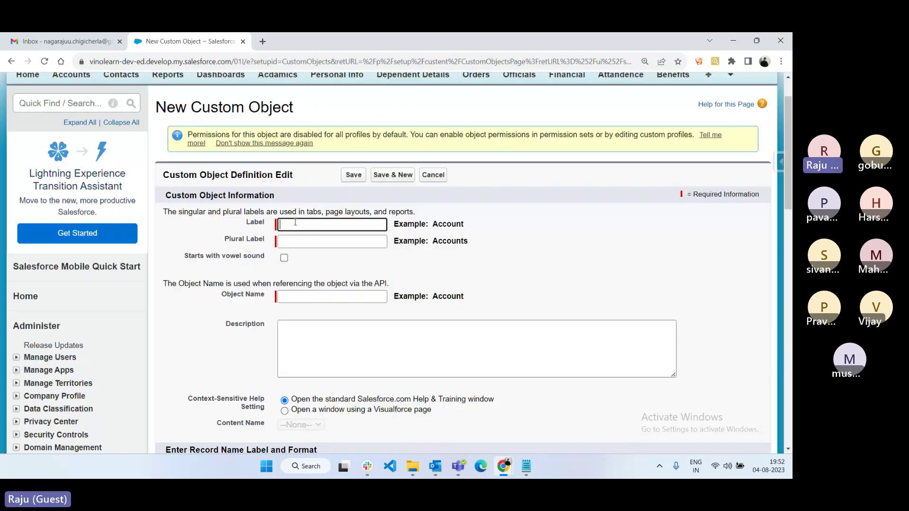
Set the custom object's label to Zomato Order and its plural label to Zomato Orders
text(Zomato Order)
key(ctrl+a)
key(ctrl+c)
click(283, 240)
key(ctrl+v)
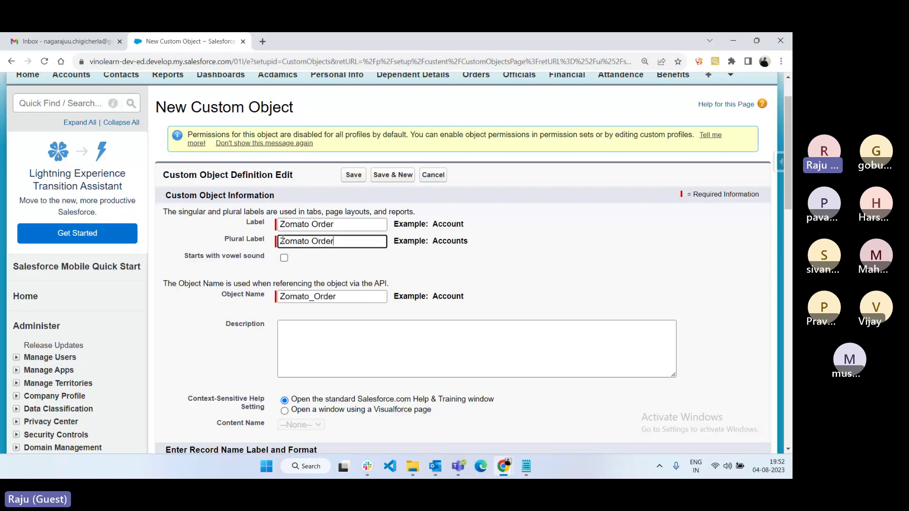
text(s)
Set the record name to Zomato Order ID with the Auto Number data type and display format {00000}
scroll(369, 268, down, 8)
scroll(350, 226, up, 3)
double_click(348, 231)
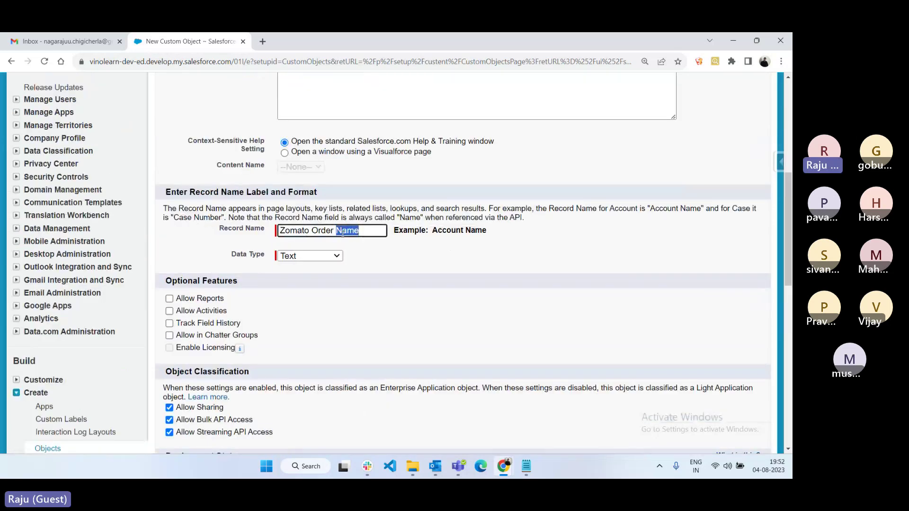
text(ID)
click(327, 256)
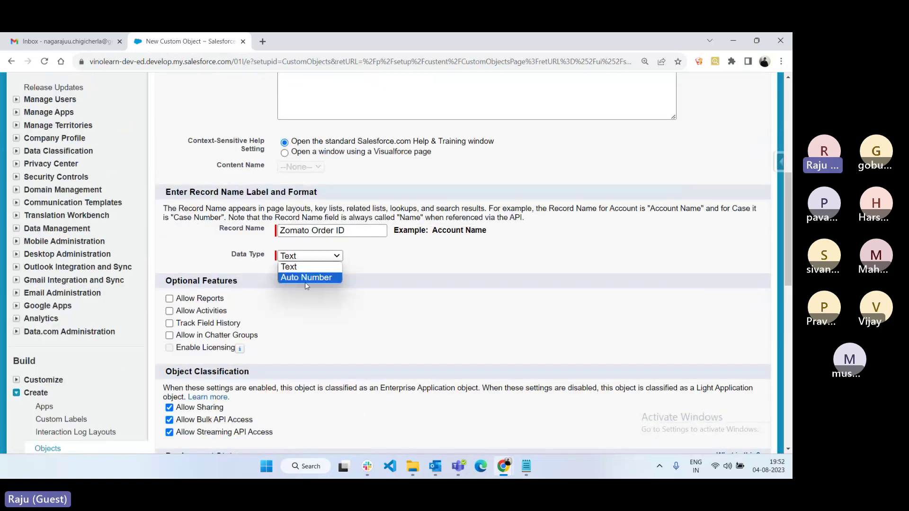
click(305, 279)
click(298, 271)
text({00000})
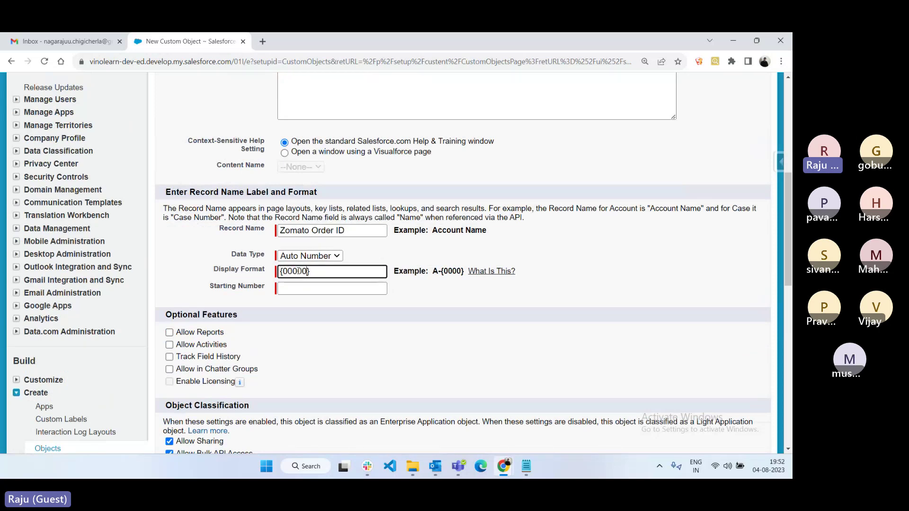
Change the record name's display format to {000000} and set the starting number to 1
text(0)
click(292, 287)
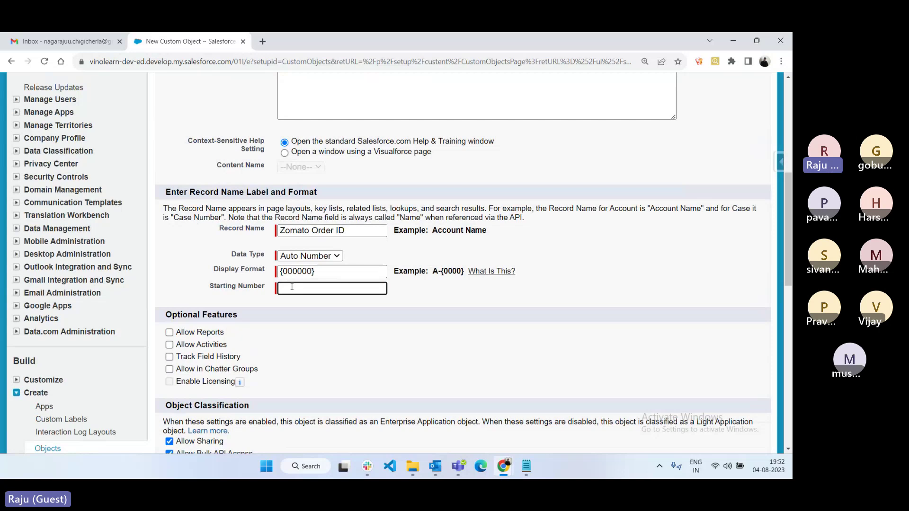
text(1)
Enable reports, activities, field history tracking and Chatter groups for the Zomato Order object
scroll(292, 287, down, 3)
click(169, 178)
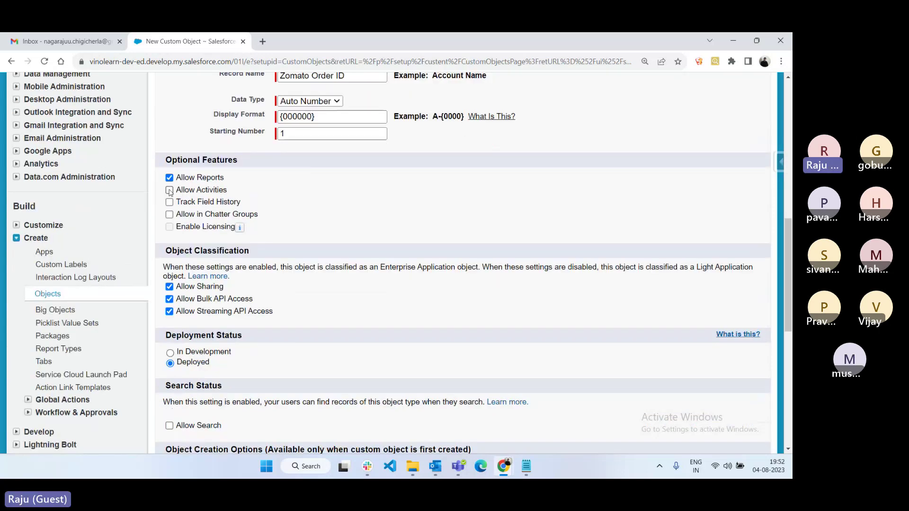
click(170, 190)
click(169, 203)
click(170, 215)
Allow search, enable launching the New Custom Tab Wizard after saving, and save the Zomato Order object
scroll(170, 216, down, 4)
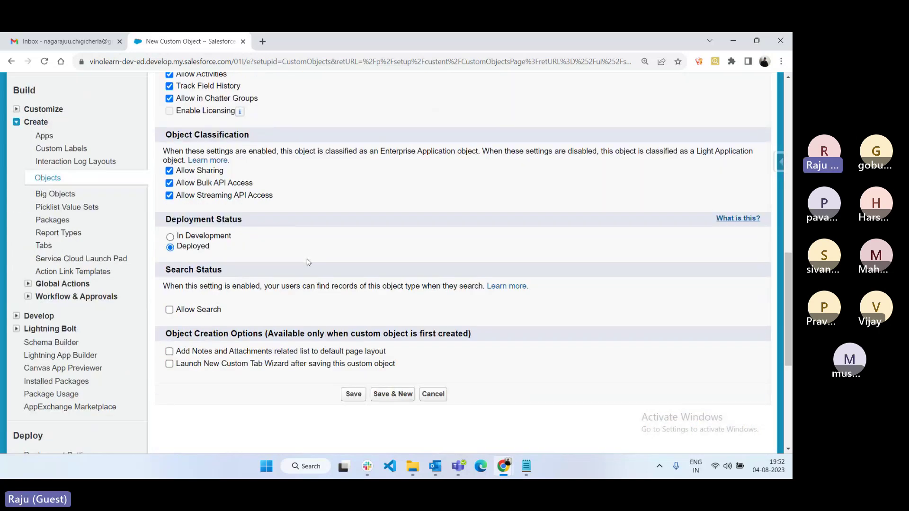
click(169, 219)
click(170, 274)
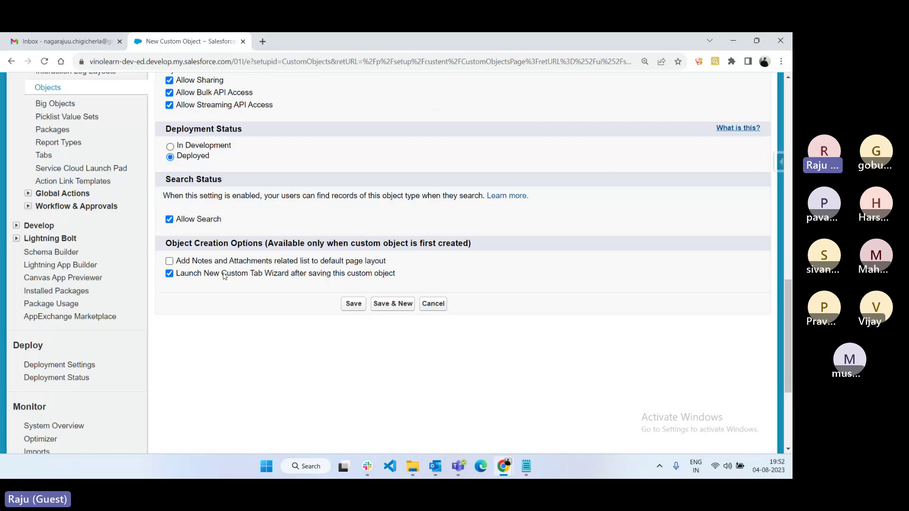
click(170, 261)
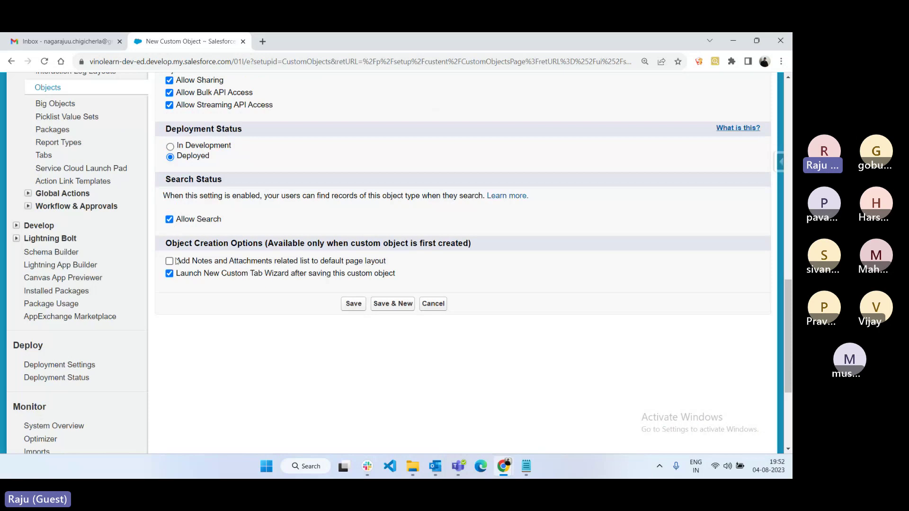
click(353, 304)
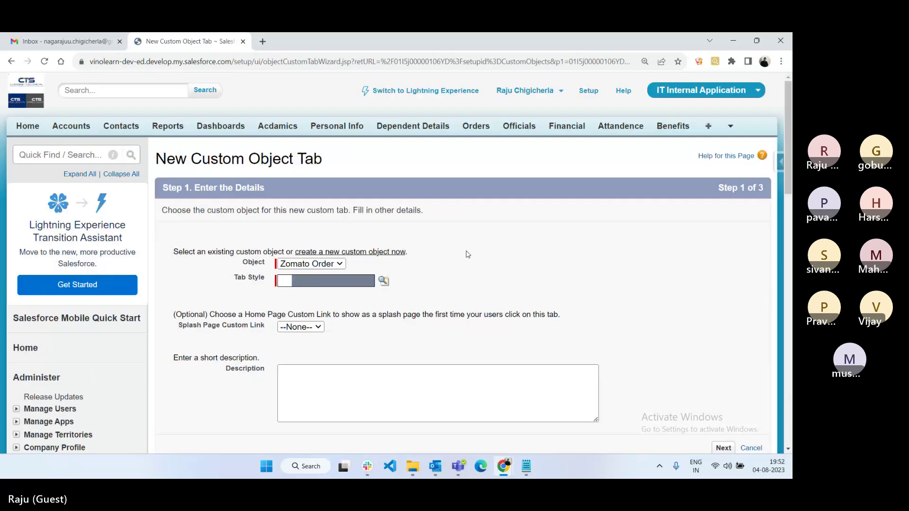
Choose the Wrench tab style for the Zomato Order tab and continue to the profile settings
click(388, 283)
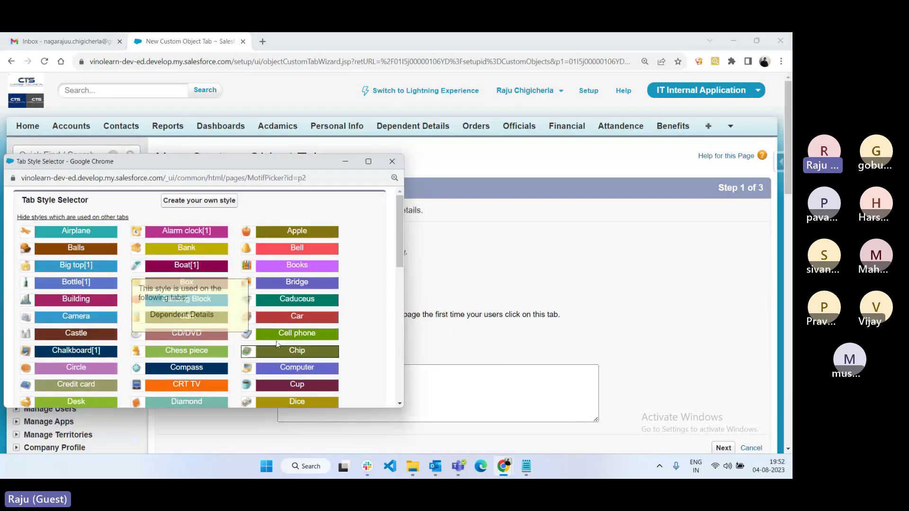
scroll(289, 328, down, 10)
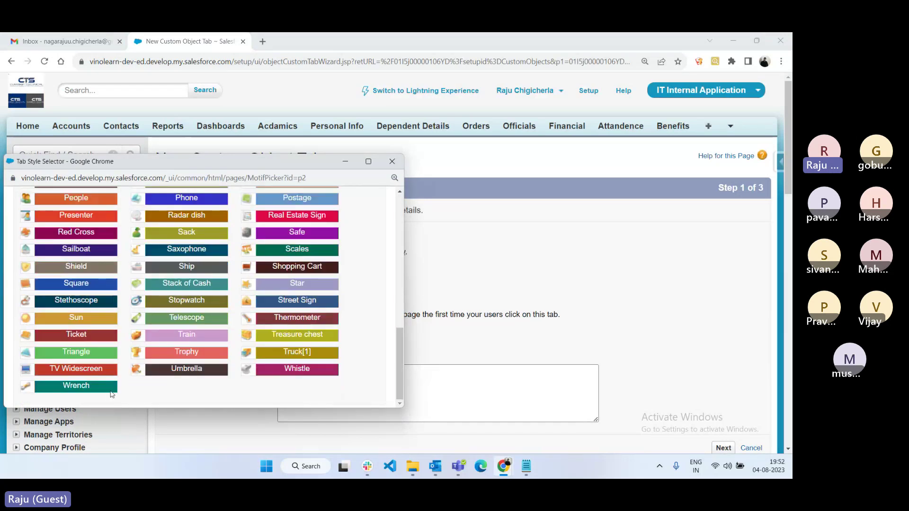
click(112, 389)
scroll(739, 379, down, 4)
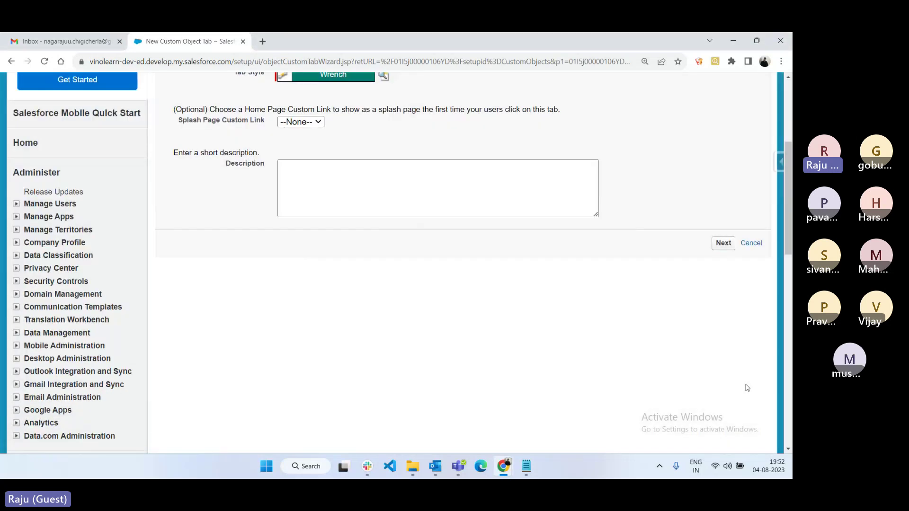
click(724, 243)
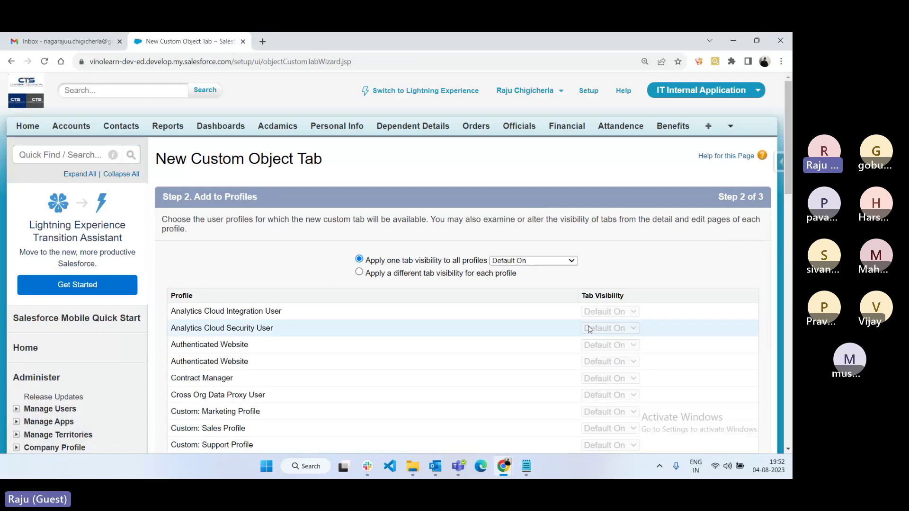
Accept Default On visibility for all profiles, keep the tab in all custom apps, and save the new tab
scroll(588, 329, down, 10)
click(718, 353)
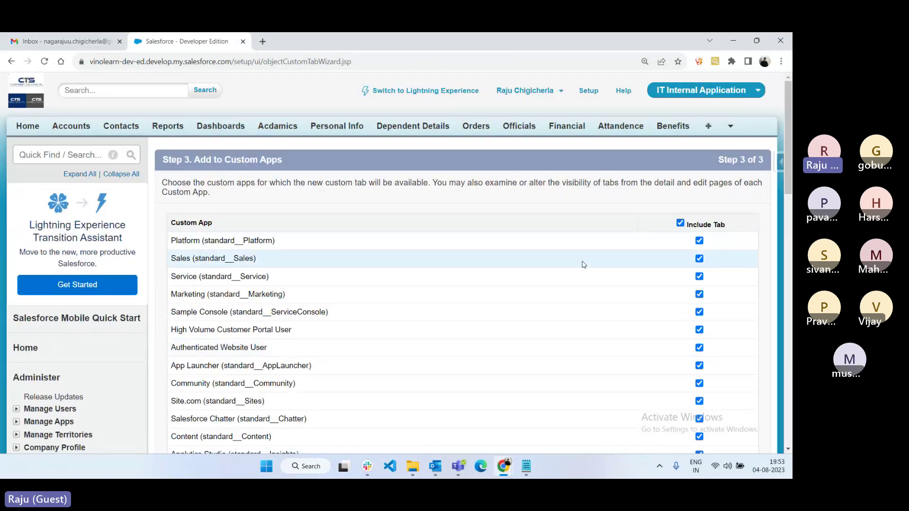
scroll(605, 296, down, 10)
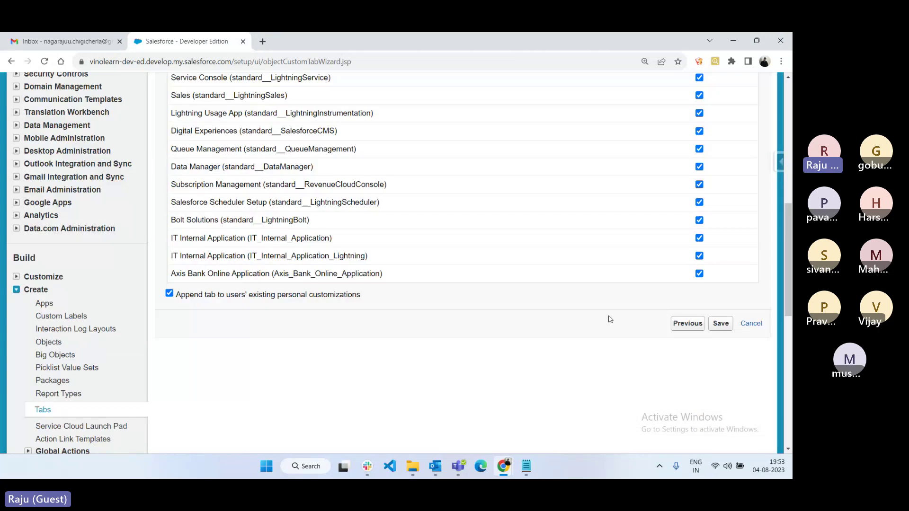
click(720, 323)
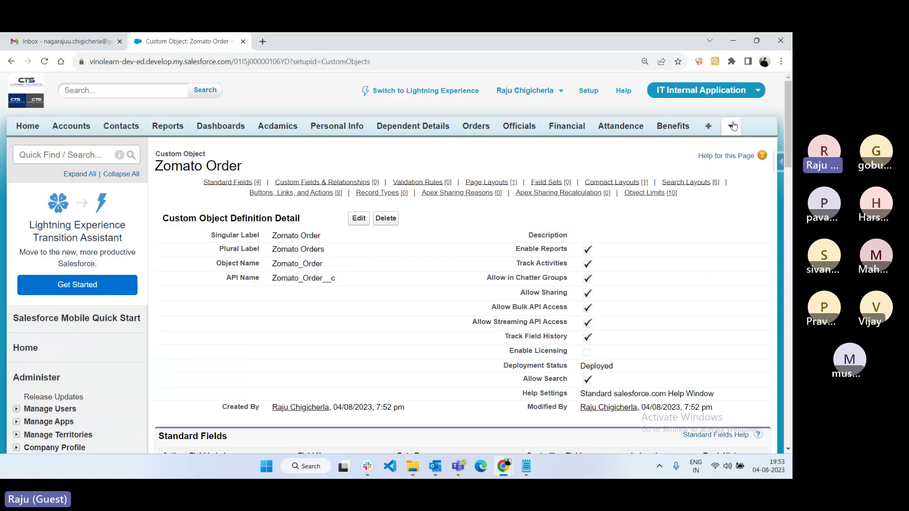
Customize the IT Internal Application tabs by moving Zomato Orders up to sit between Officials and Financial, and save
click(733, 126)
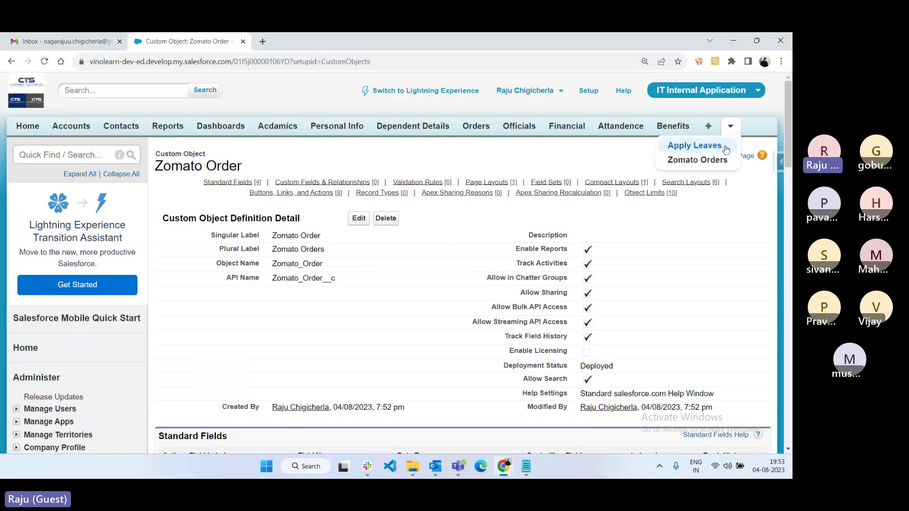
click(708, 127)
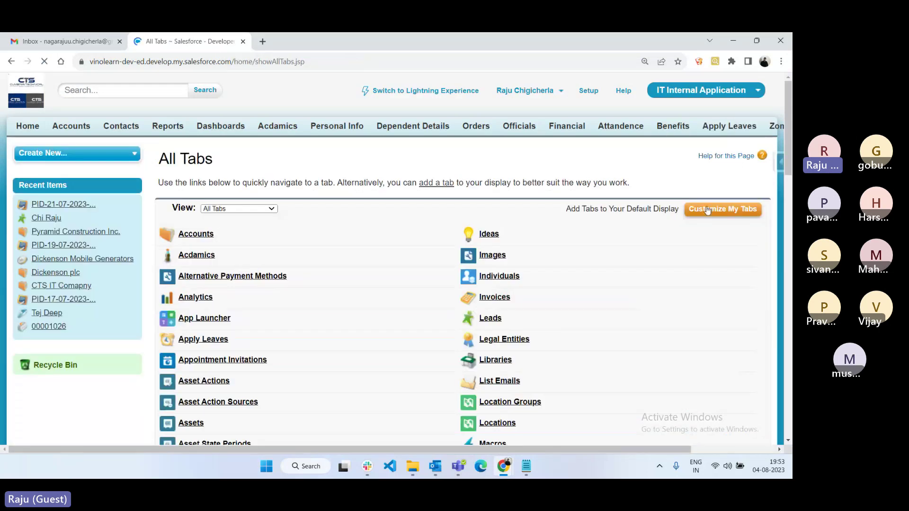
click(708, 210)
scroll(371, 341, down, 2)
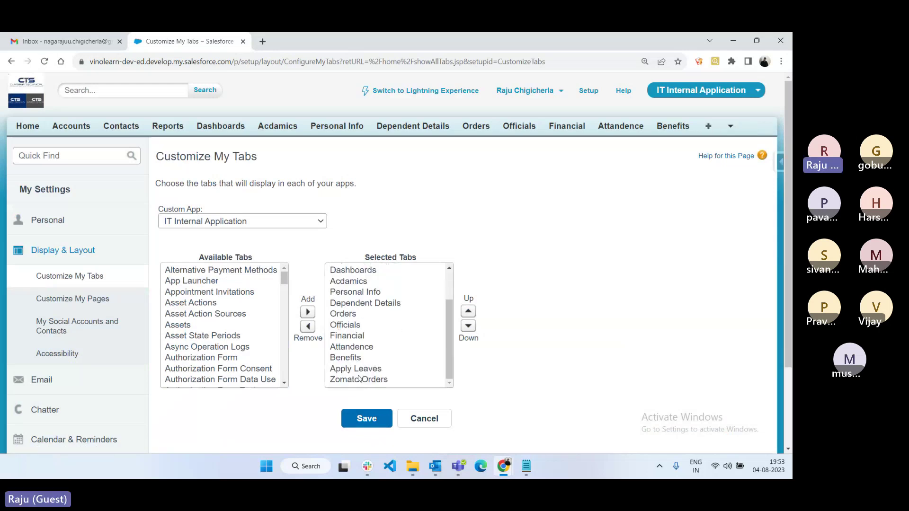
click(359, 379)
click(468, 312)
click(468, 311)
click(469, 311)
click(469, 311)
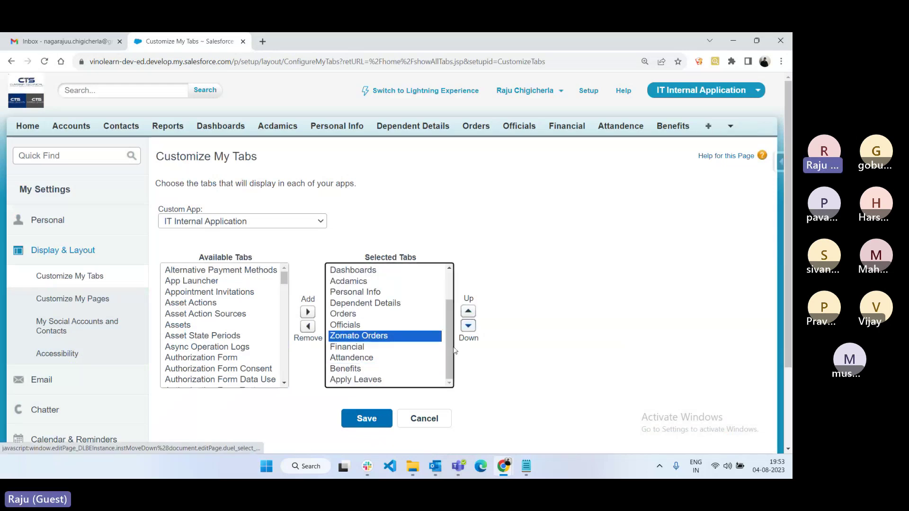
click(367, 419)
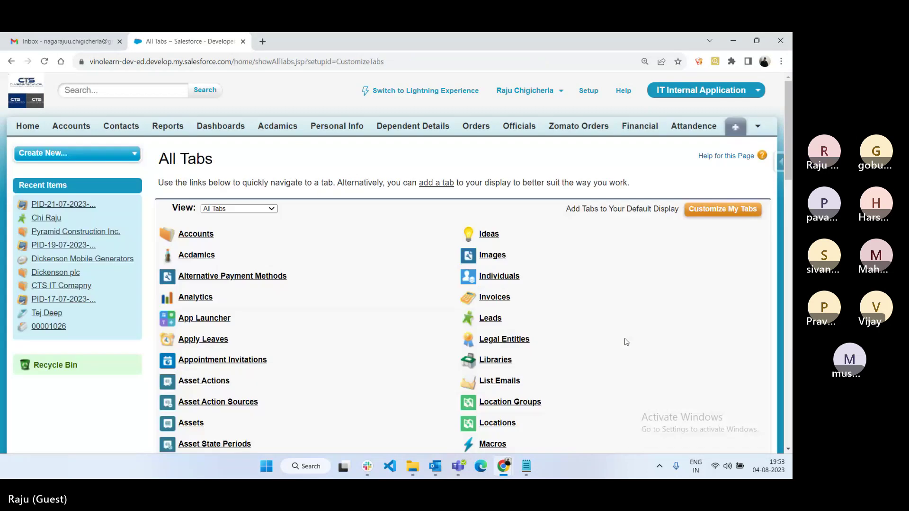
Open the Zomato Orders tab, look at the new record form, and return to the tab's home page
click(588, 130)
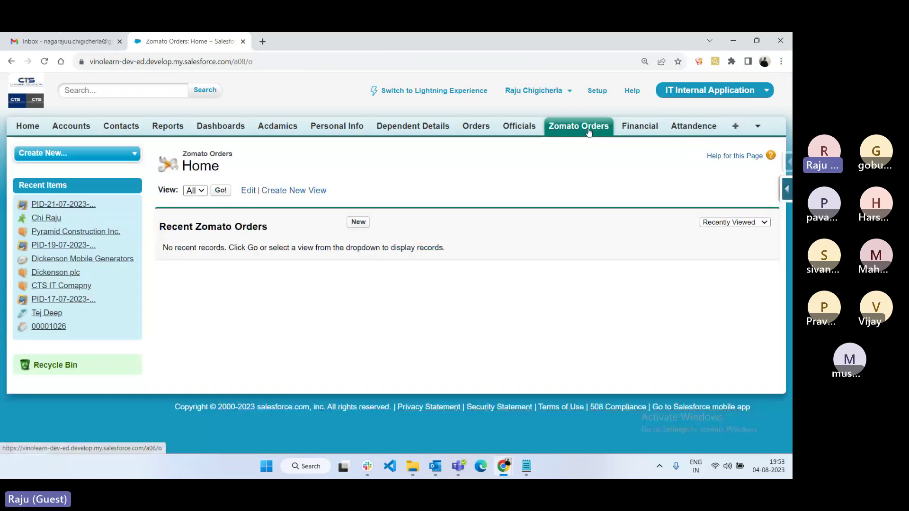
click(358, 222)
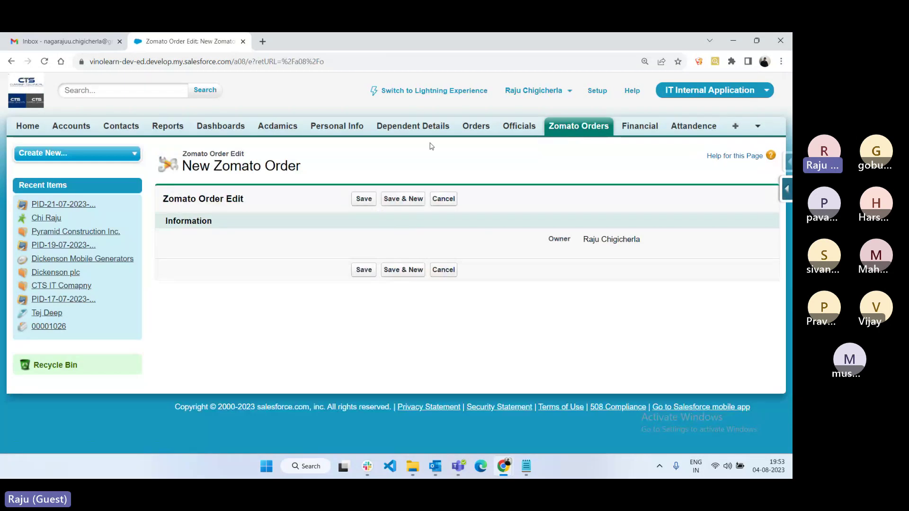
click(570, 127)
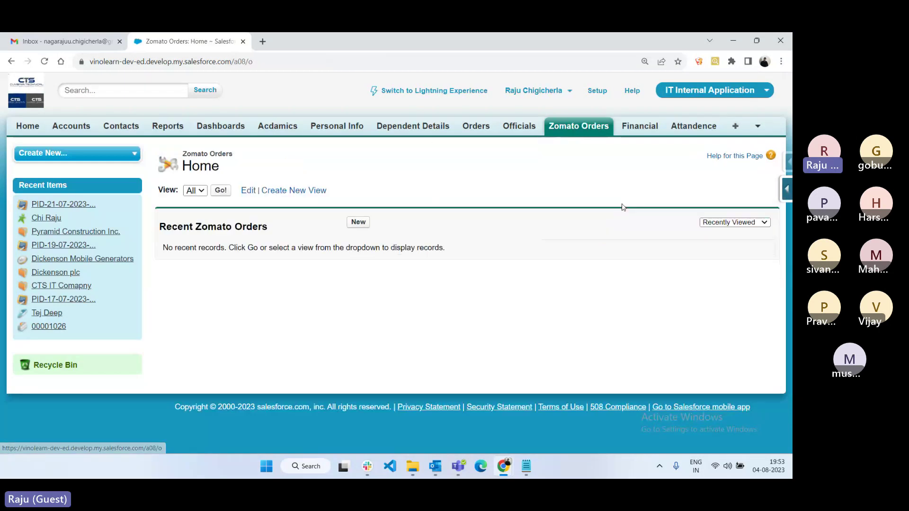
Open Schema Builder from Setup, search its objects for Zom, and display the Zomato Order object on the canvas
click(598, 91)
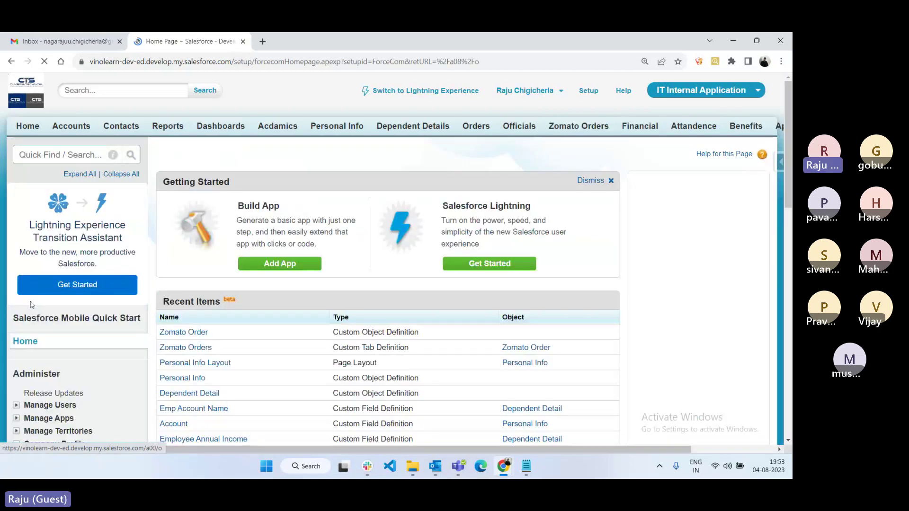
scroll(31, 305, down, 9)
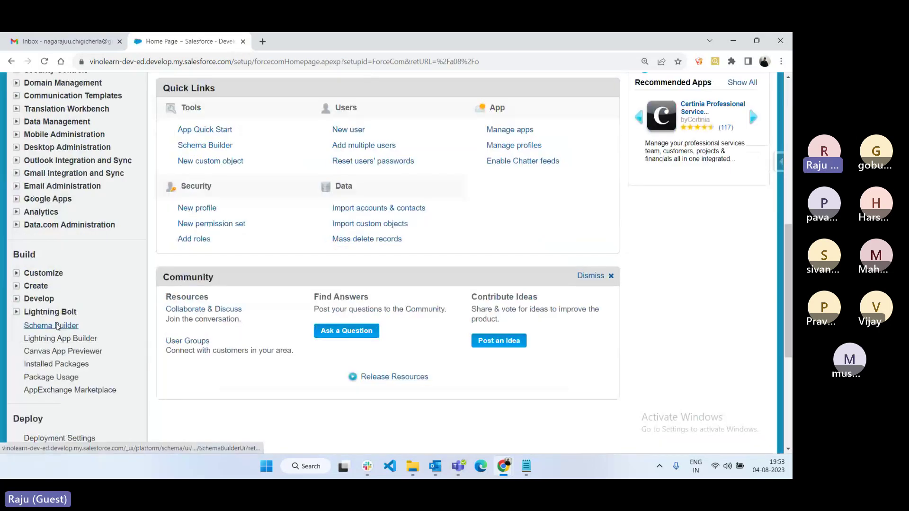
click(56, 326)
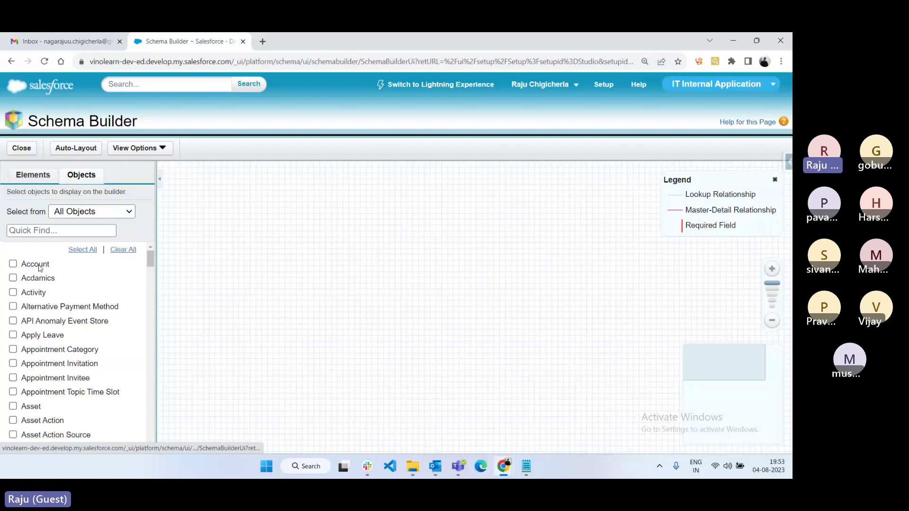
click(32, 230)
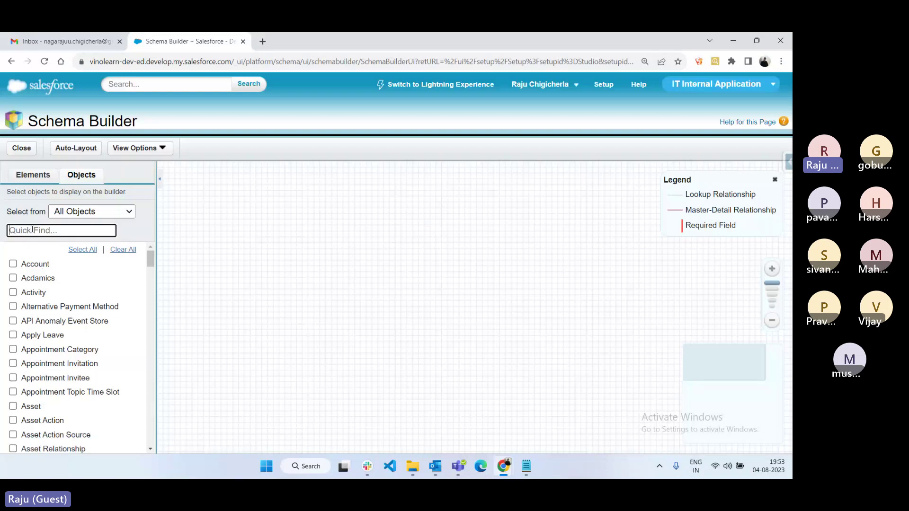
text(Zom)
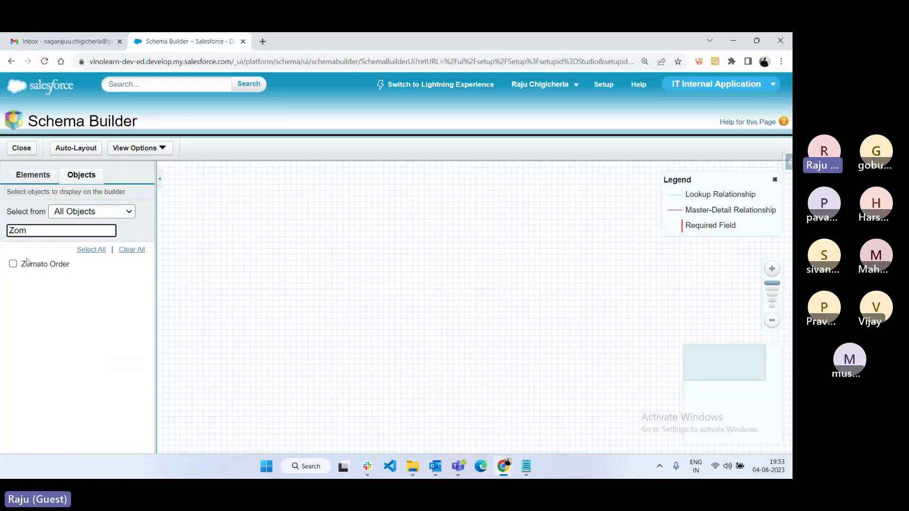
click(27, 262)
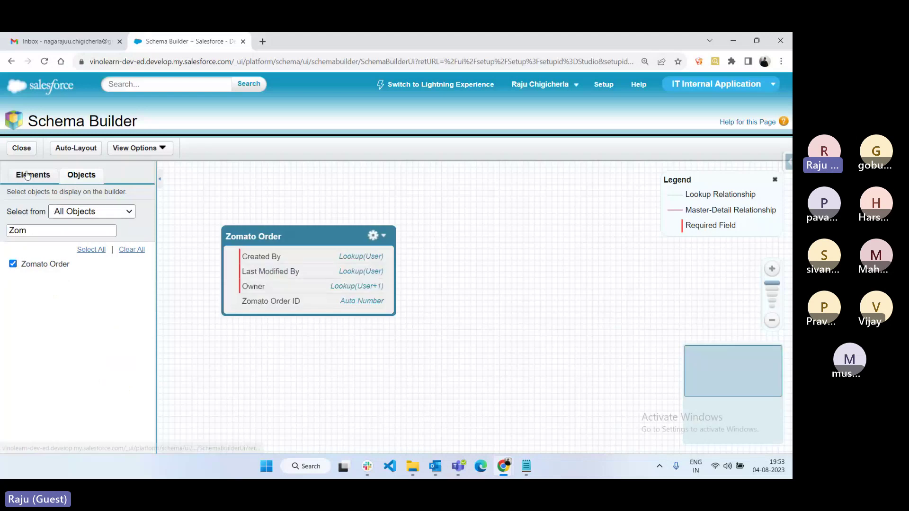
Start a new Text field on the Zomato Order object and label it First Name
click(27, 175)
scroll(135, 269, down, 2)
scroll(135, 269, up, 1)
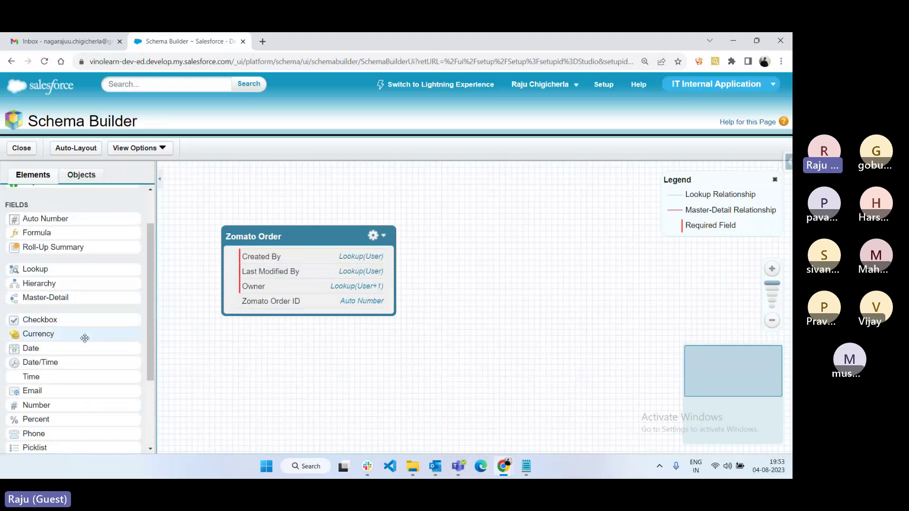
scroll(85, 338, down, 1)
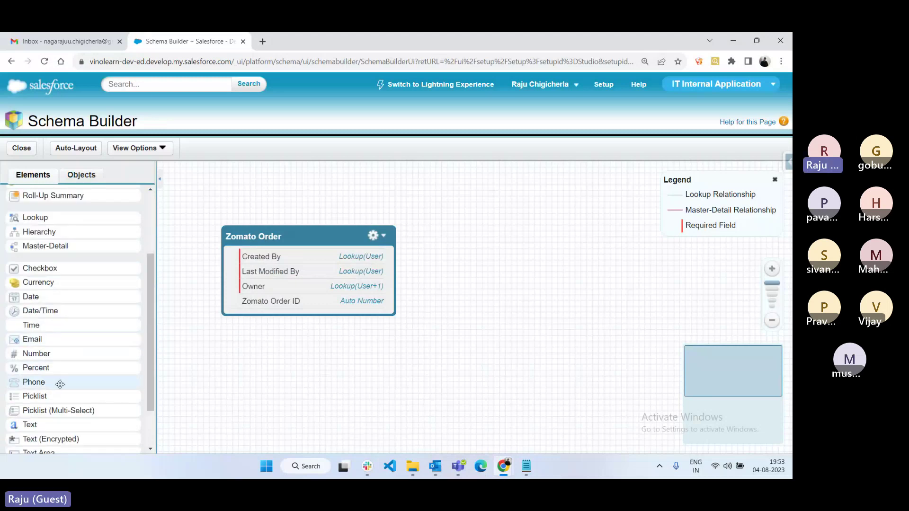
scroll(60, 384, down, 1)
drag(29, 373, 300, 272)
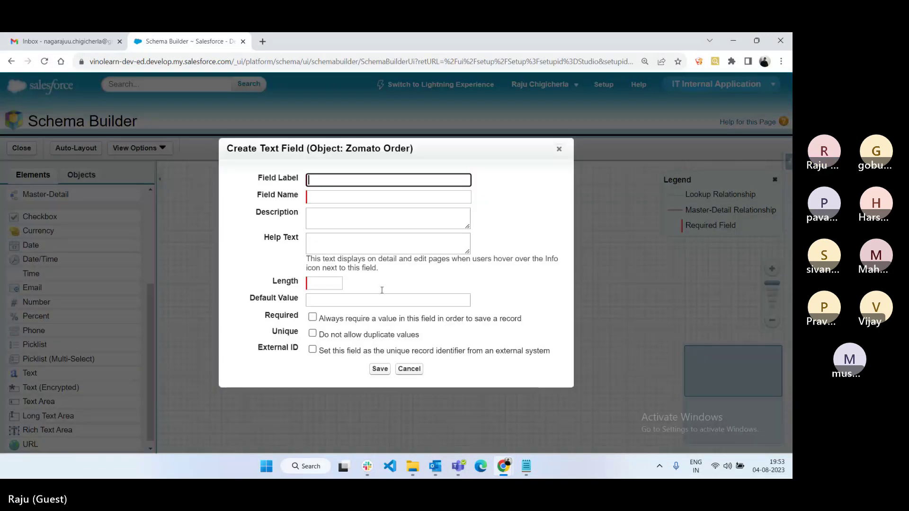
text(First NAme)
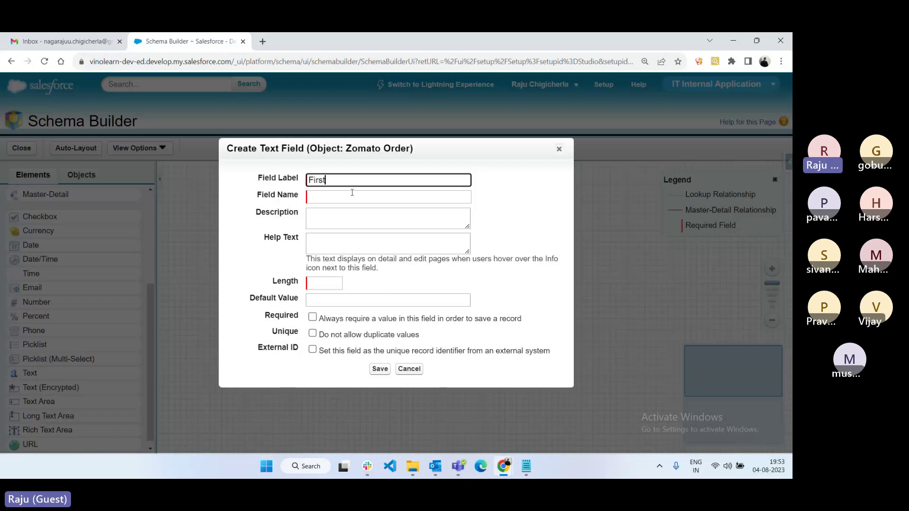
key(BackSpace)
key(BackSpace)
key(BackSpace)
text(ame)
click(352, 196)
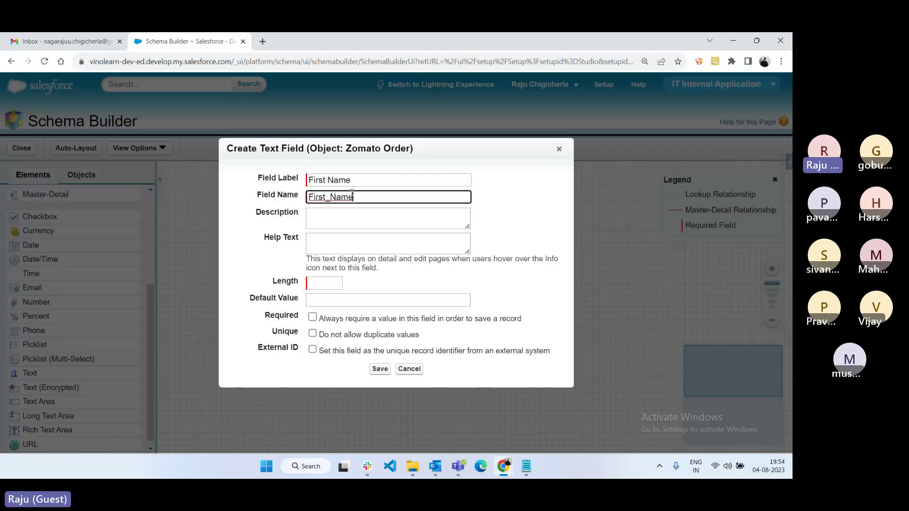
Set the First Name field's length to 80 and save the field
click(329, 285)
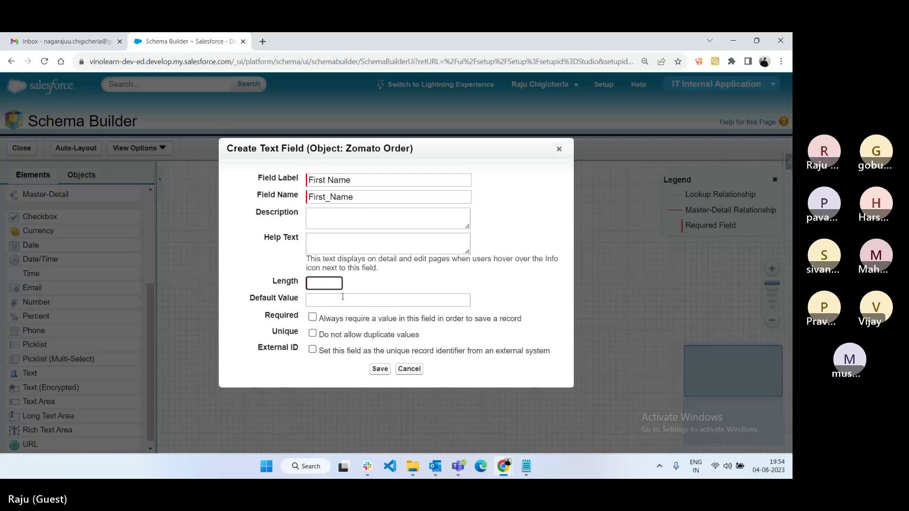
text(80)
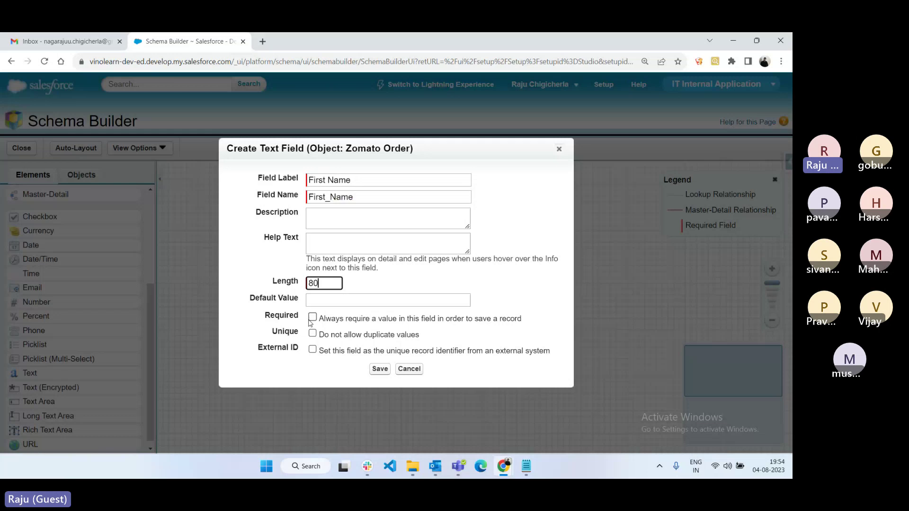
click(378, 370)
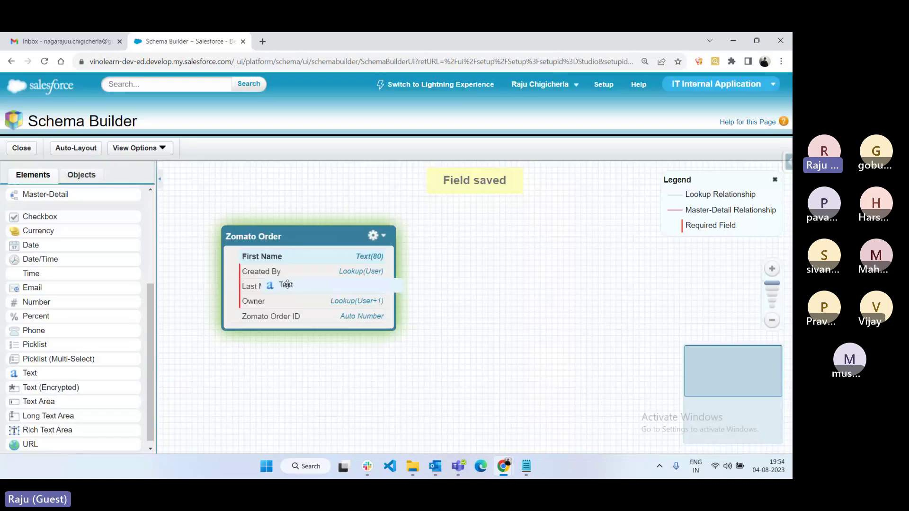
Add a required Text field labelled Last Name with length 80 to the Zomato Order object and save it
drag(287, 285, 288, 285)
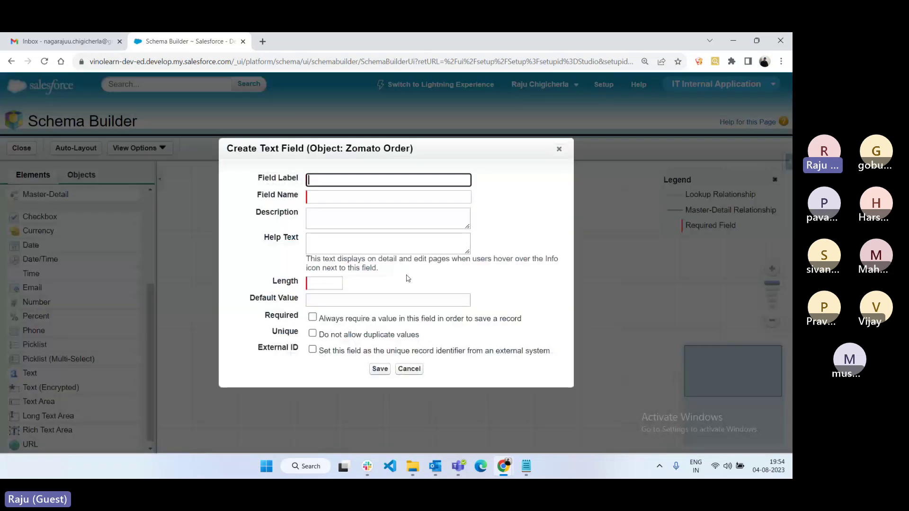
text(Last Name)
key(Tab)
key(Tab)
click(313, 283)
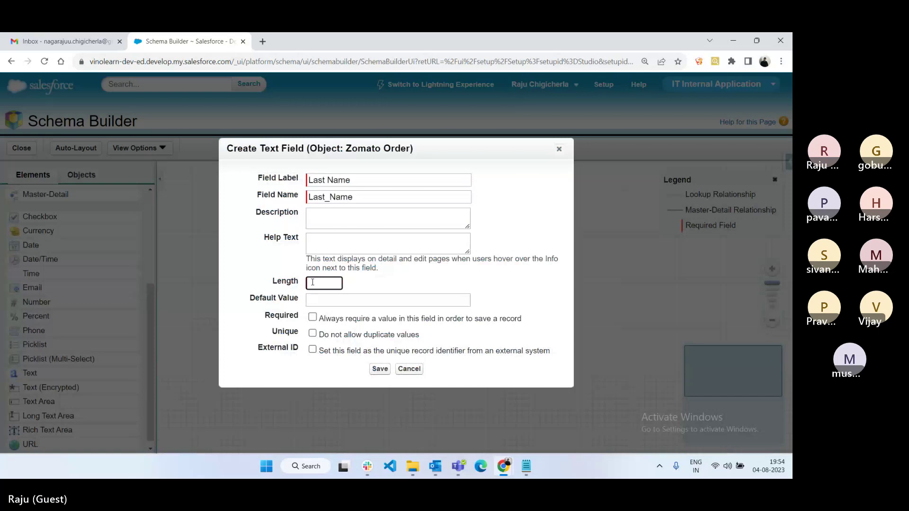
text(80)
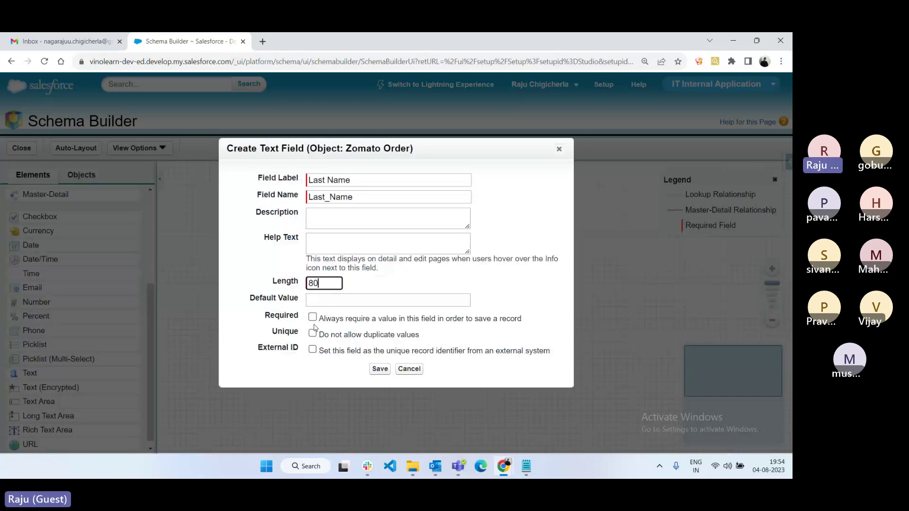
click(312, 317)
click(380, 369)
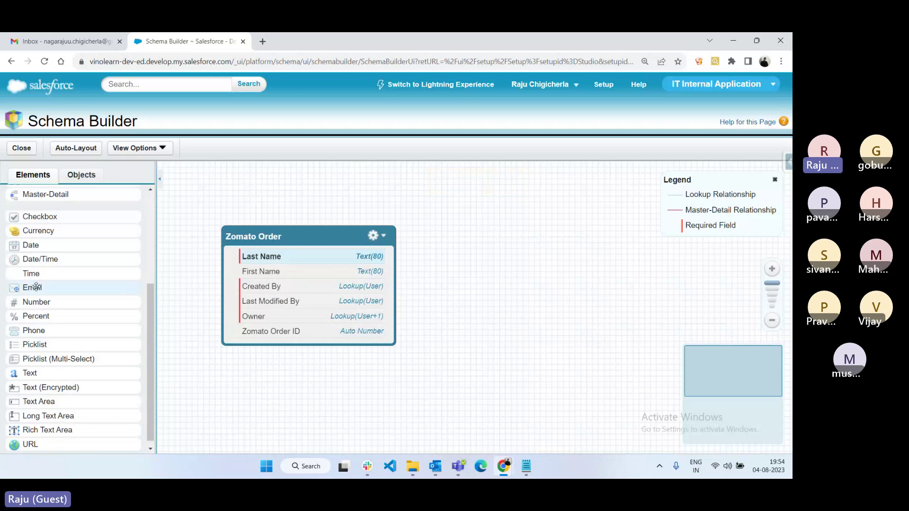
Add an Email field labelled Customer Email to the Zomato Order object and save it
drag(67, 287, 268, 280)
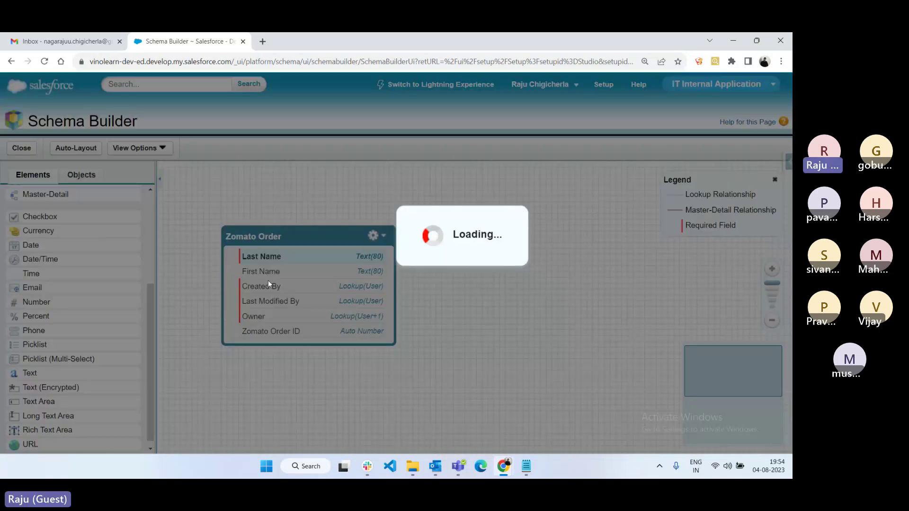
text(Custom)
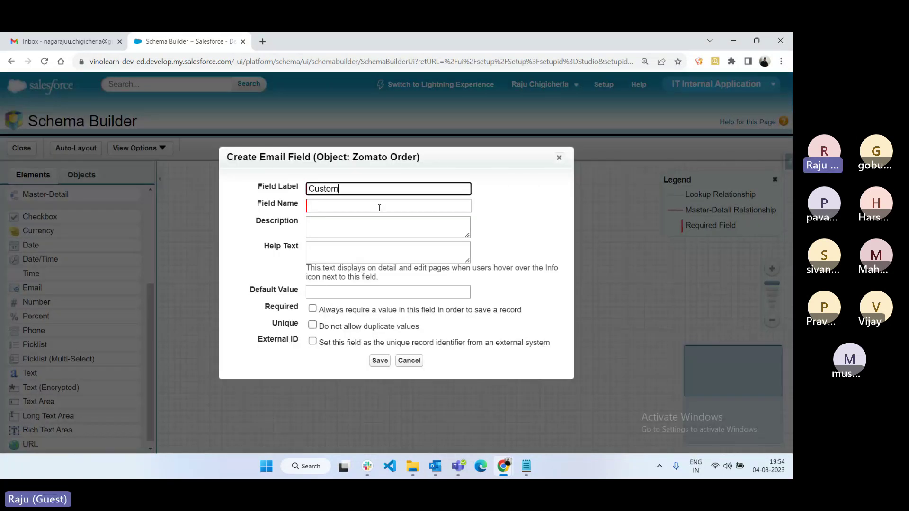
text(er Email)
key(Tab)
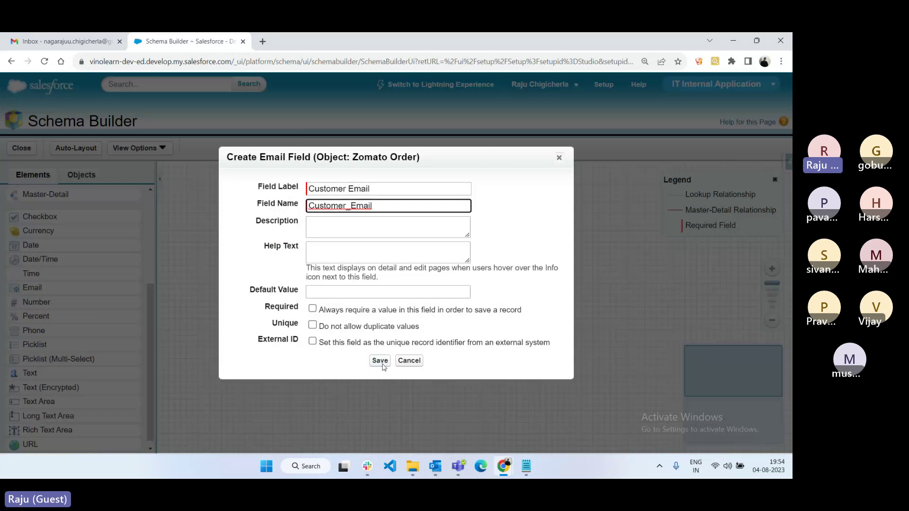
click(380, 361)
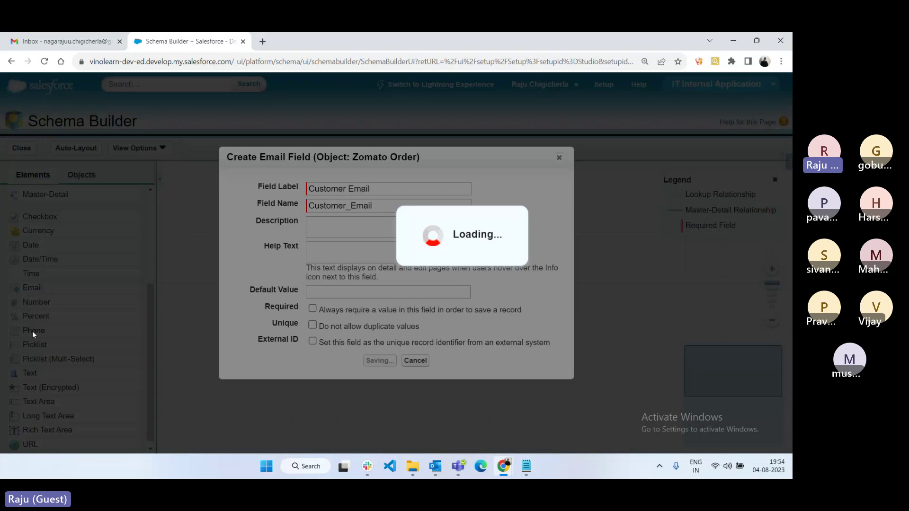
Add a Phone field labelled Customer Mobile/Phone to the Zomato Order object and save it
drag(32, 331, 375, 219)
text(Customer)
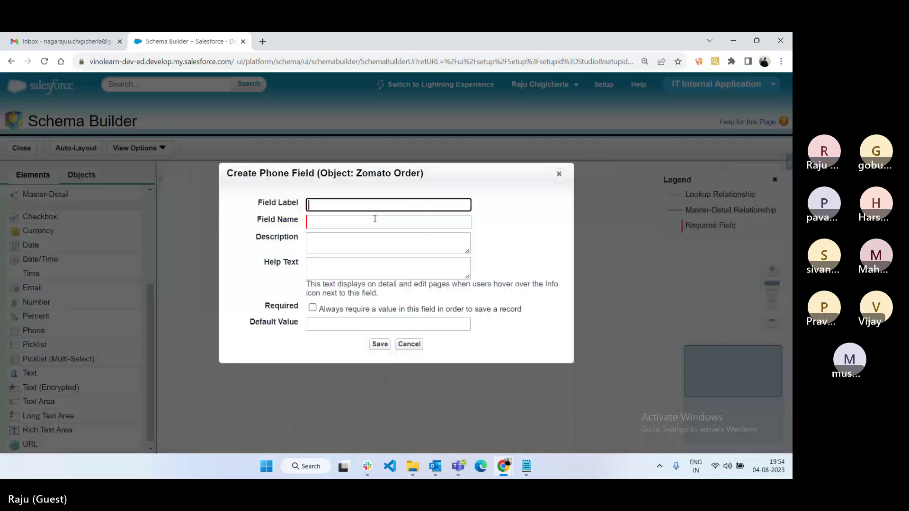
text( Mo)
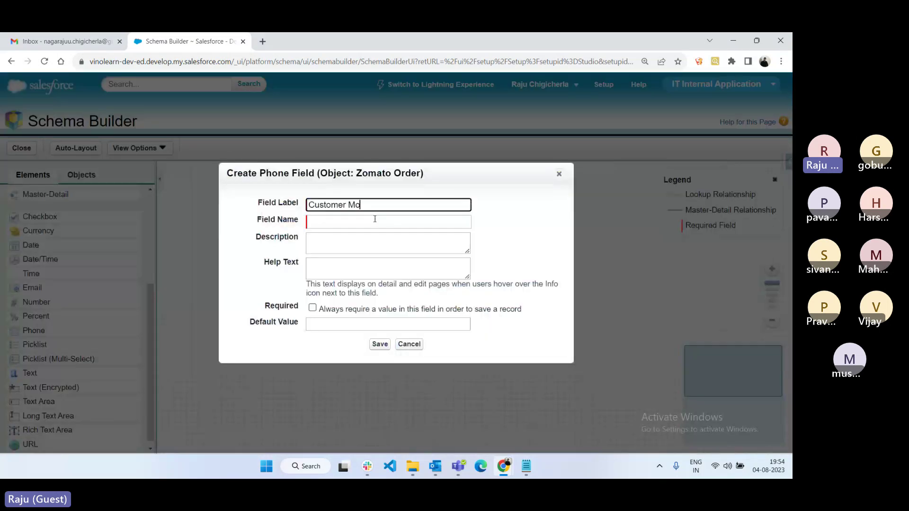
text(bile/Phone)
click(380, 344)
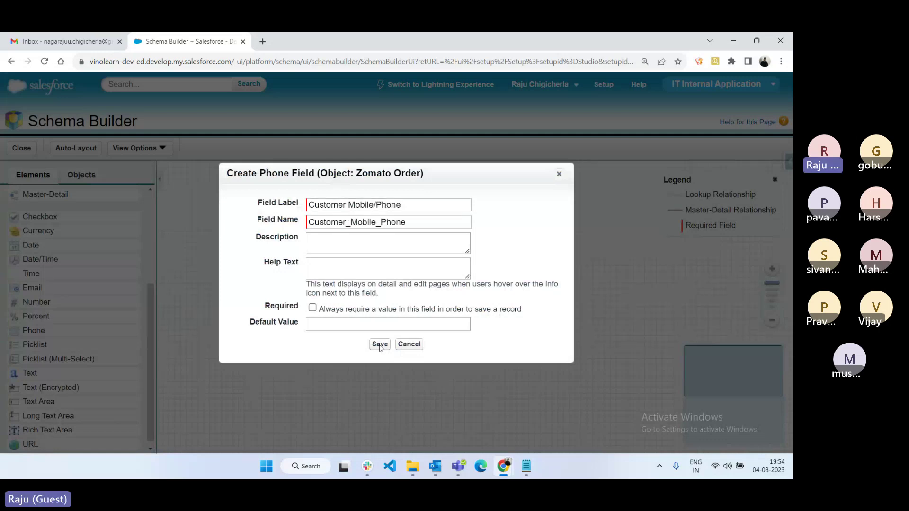
click(379, 345)
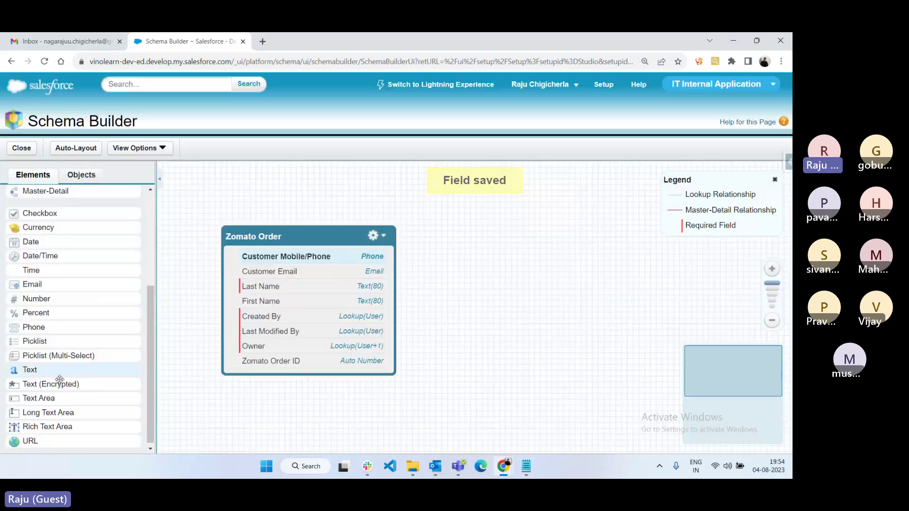
Add a Text Area field labelled Customer Address Information to the Zomato Order object and save it
drag(48, 398, 285, 320)
text(Customer Addre)
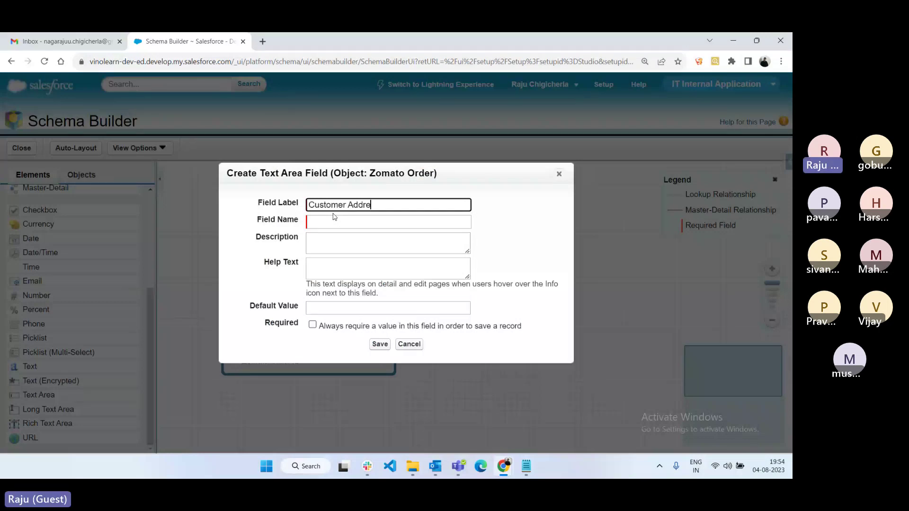
text(ss Information)
key(Tab)
key(Tab)
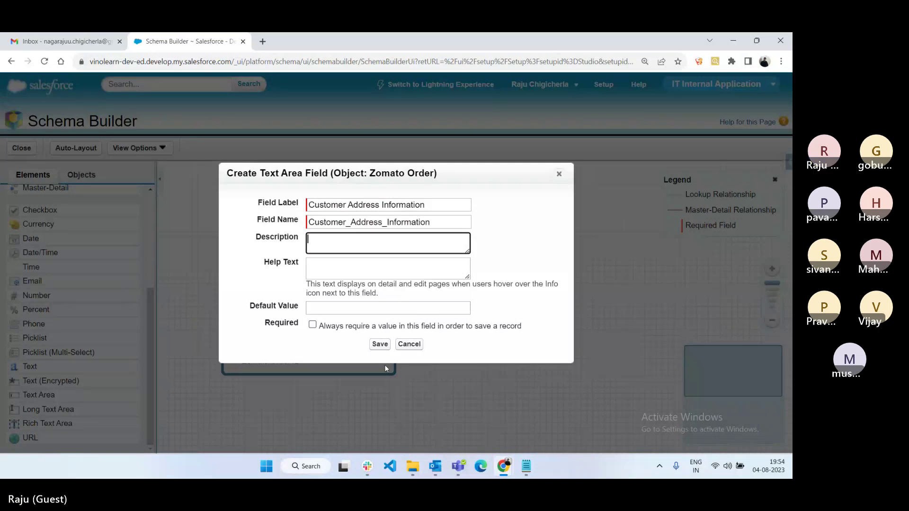
click(380, 344)
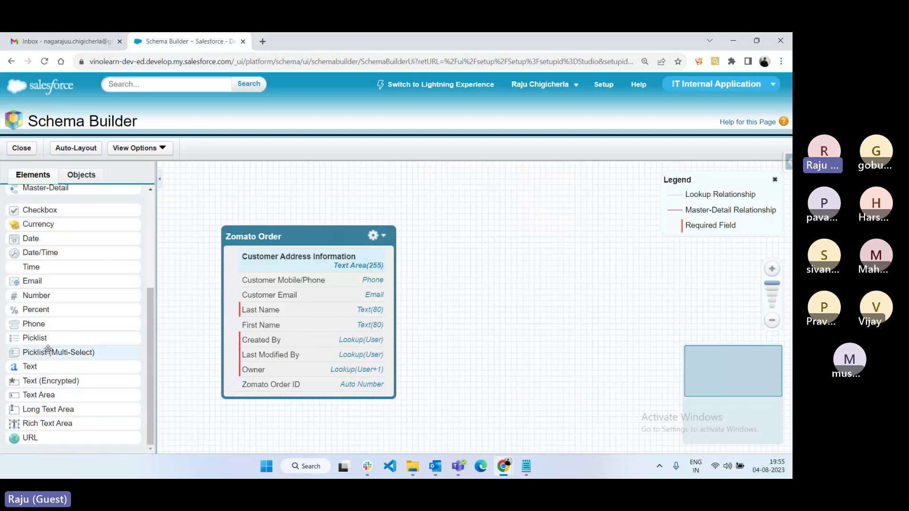
Add a Text field labelled Veg-1 with length 255 to the Zomato Order object and save it
drag(42, 367, 294, 283)
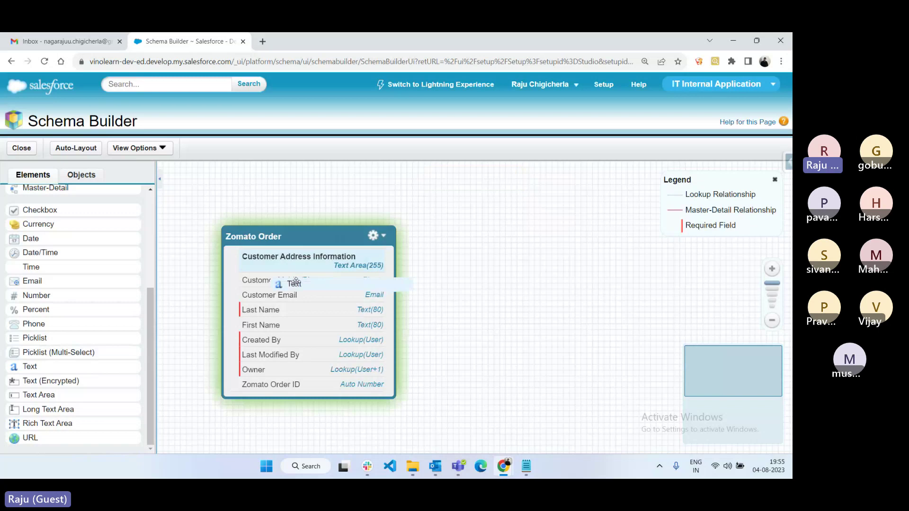
drag(294, 282, 295, 283)
text(Veg-)
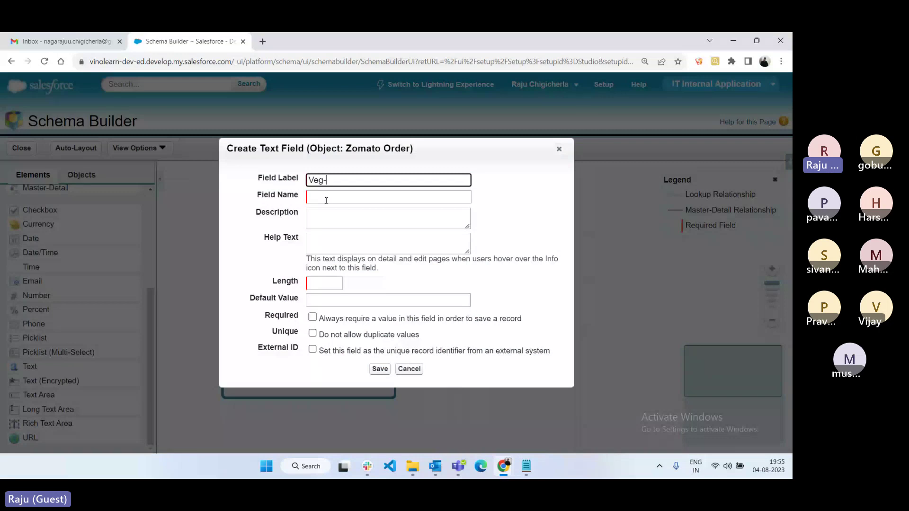
text(1)
click(324, 283)
text(255)
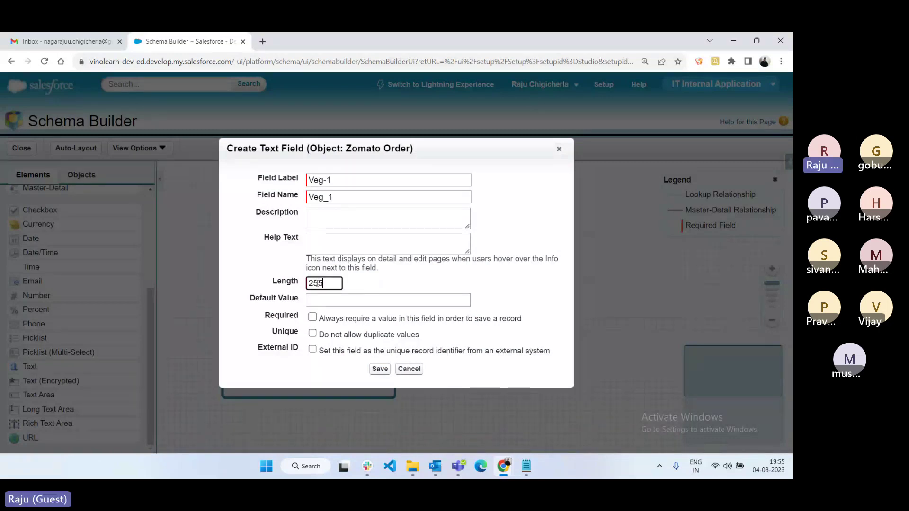
key(Return)
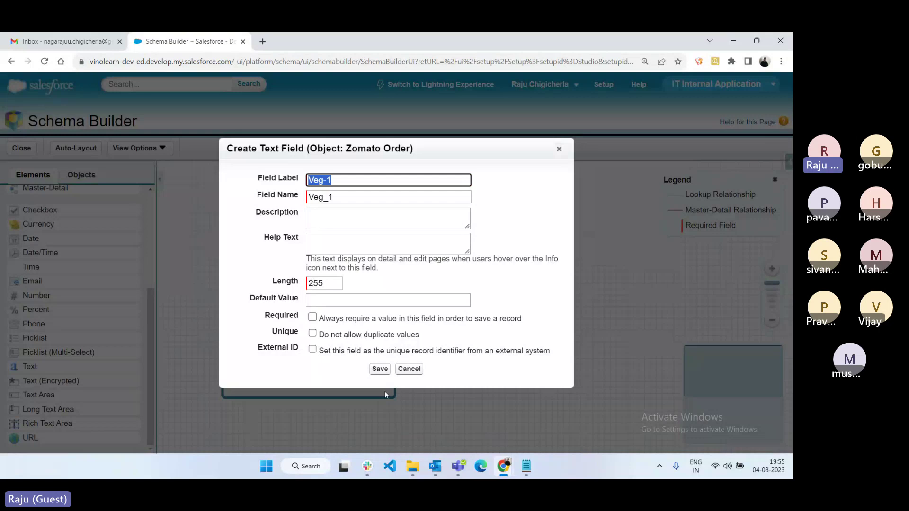
key(Return)
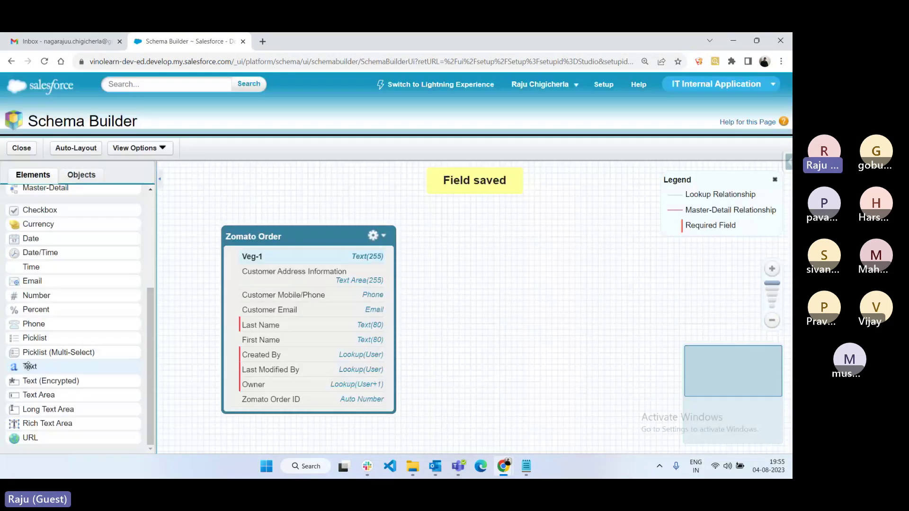
Add a Text field labelled Veg-2 with length 23 to the Zomato Order object and save it
drag(27, 367, 314, 345)
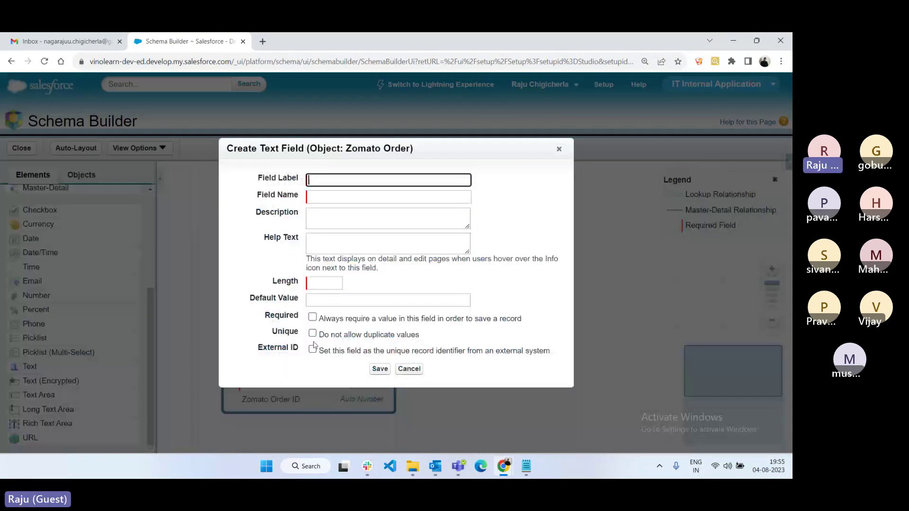
text(Veg-2)
click(335, 234)
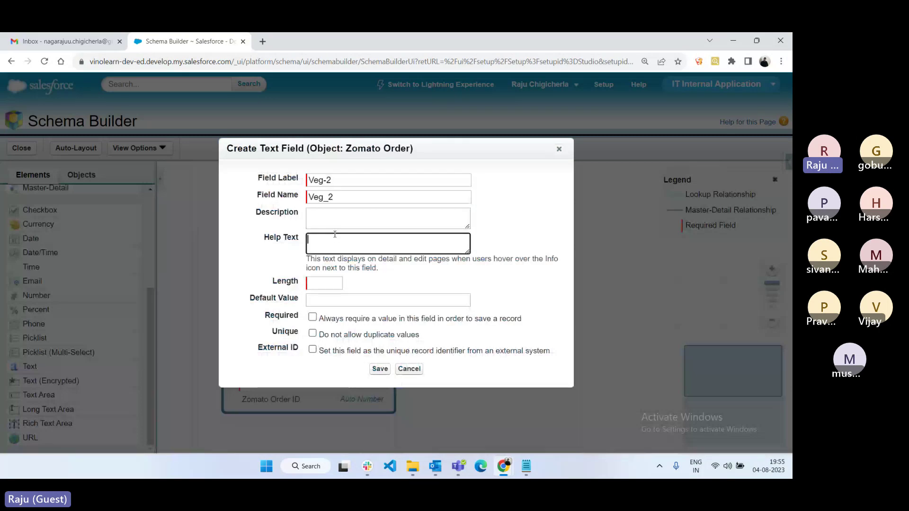
click(330, 287)
text(23)
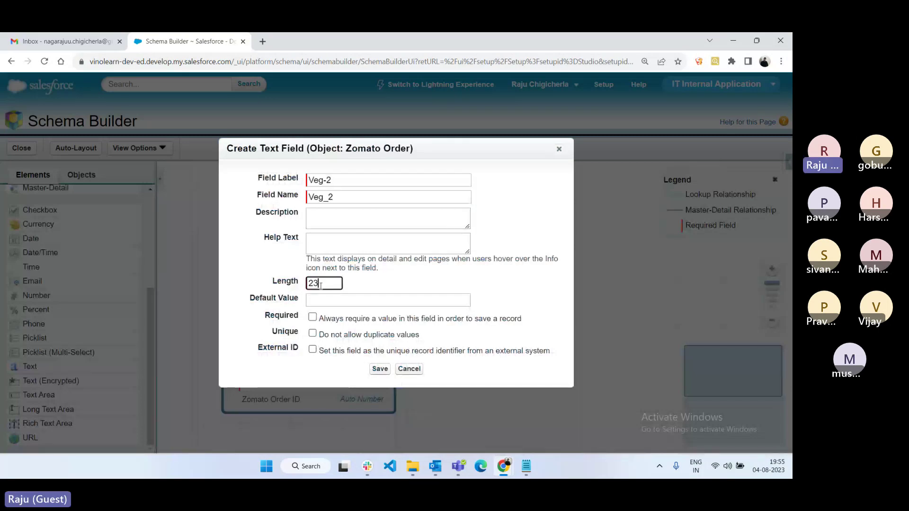
click(378, 369)
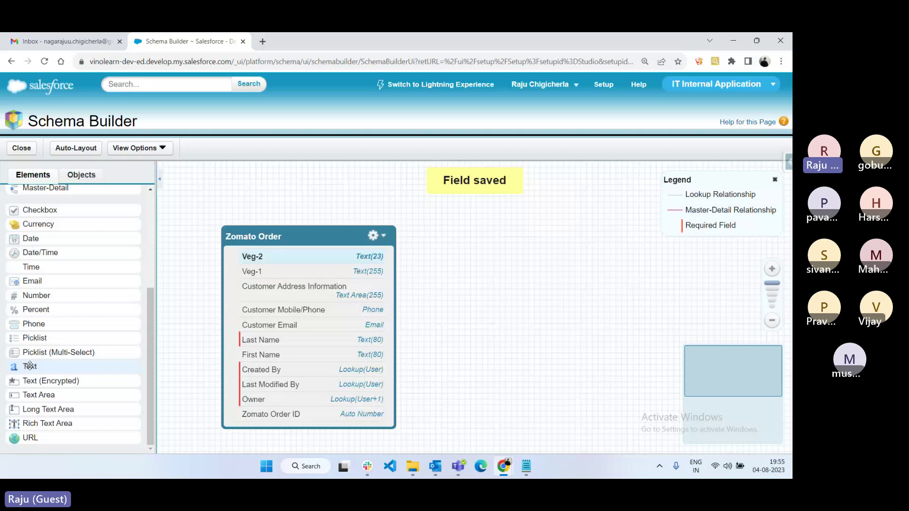
Add a Text field labelled Veg-3 with length 80 to the Zomato Order object and save it
drag(29, 366, 303, 284)
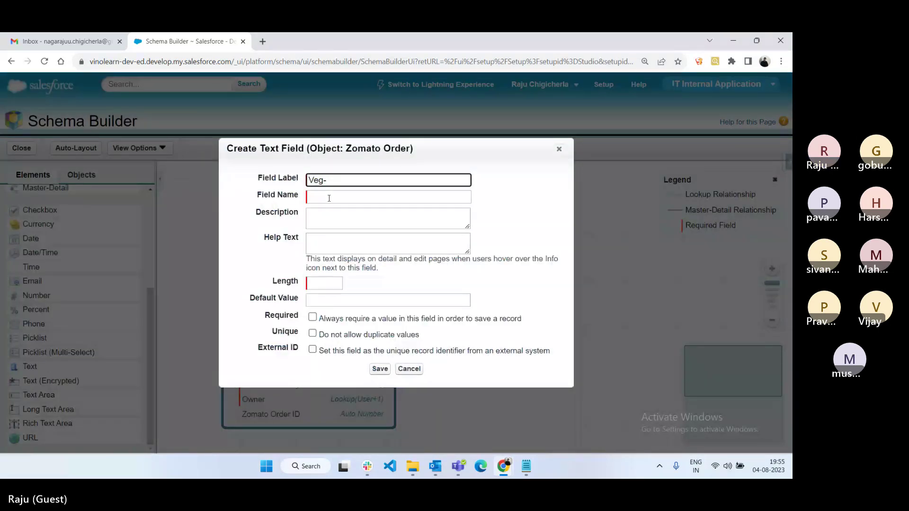
text(3)
click(332, 283)
text(80)
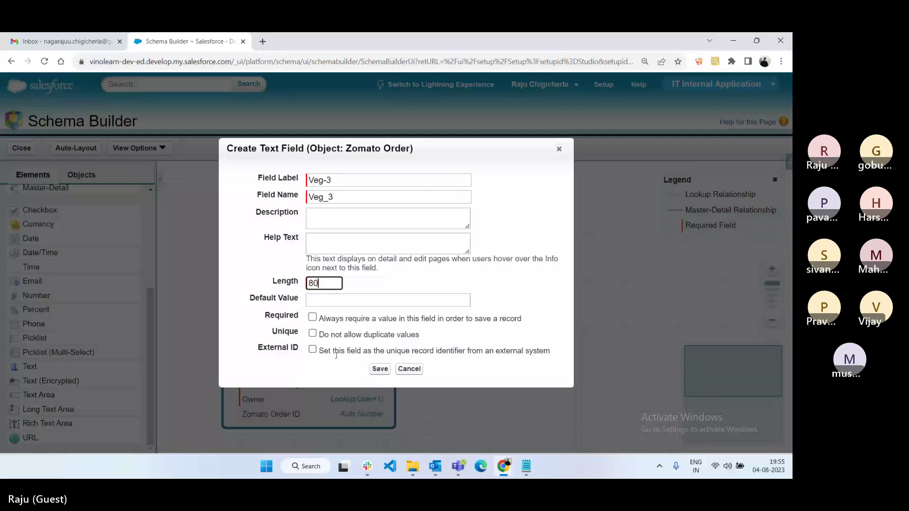
key(Return)
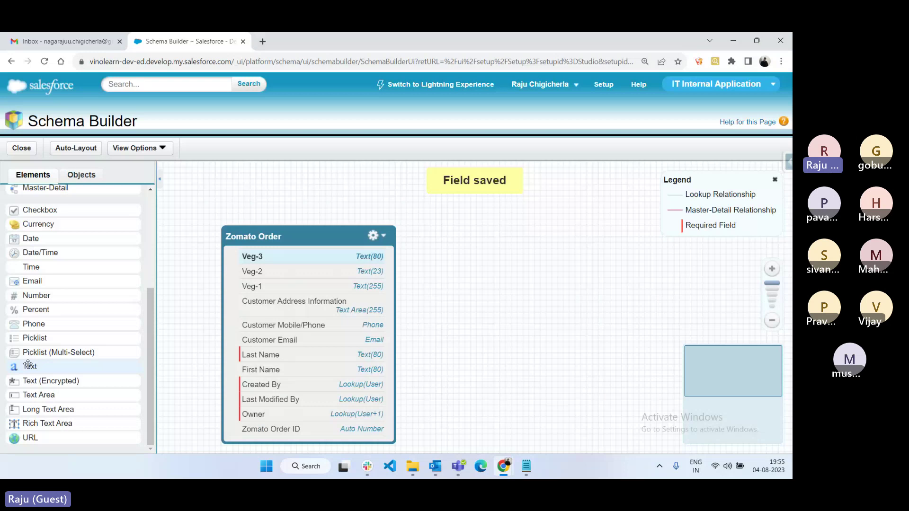
Add a Text field labelled Veg-4 with length 80 to the Zomato Order object and save it
drag(28, 365, 331, 265)
text(Veg-4)
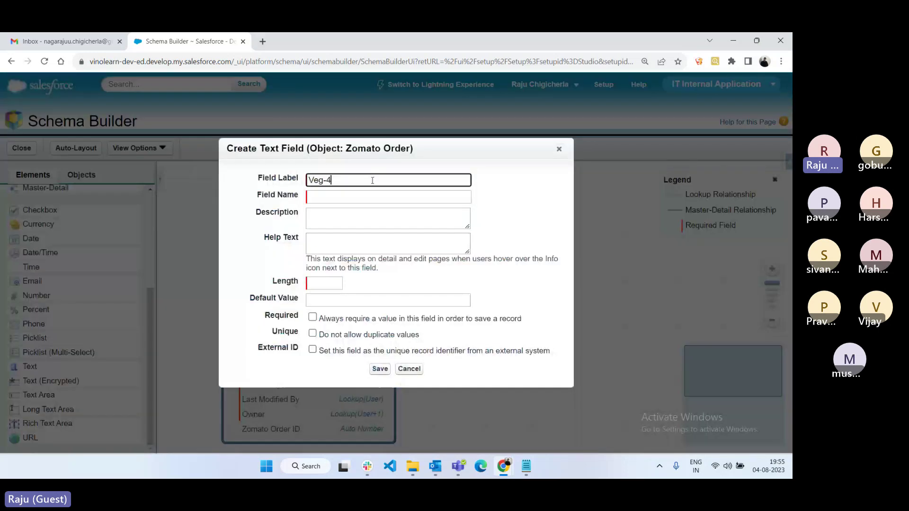
click(318, 287)
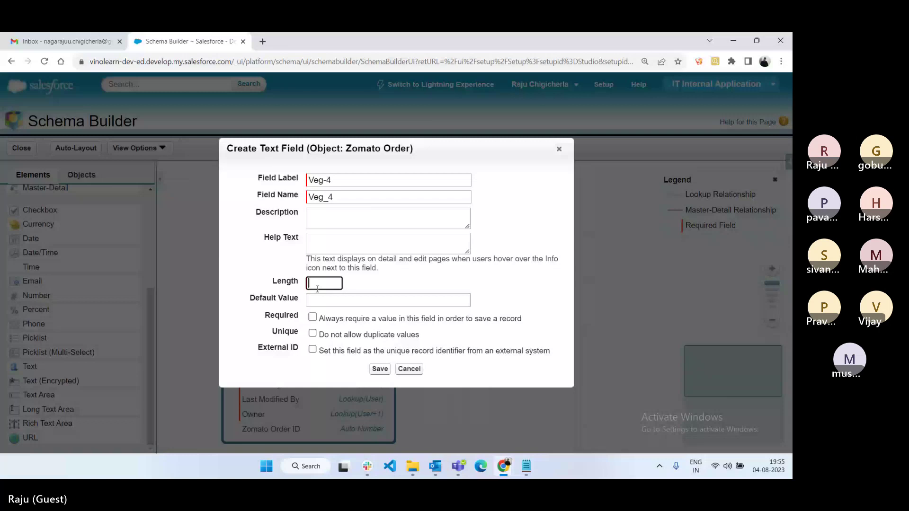
text(80)
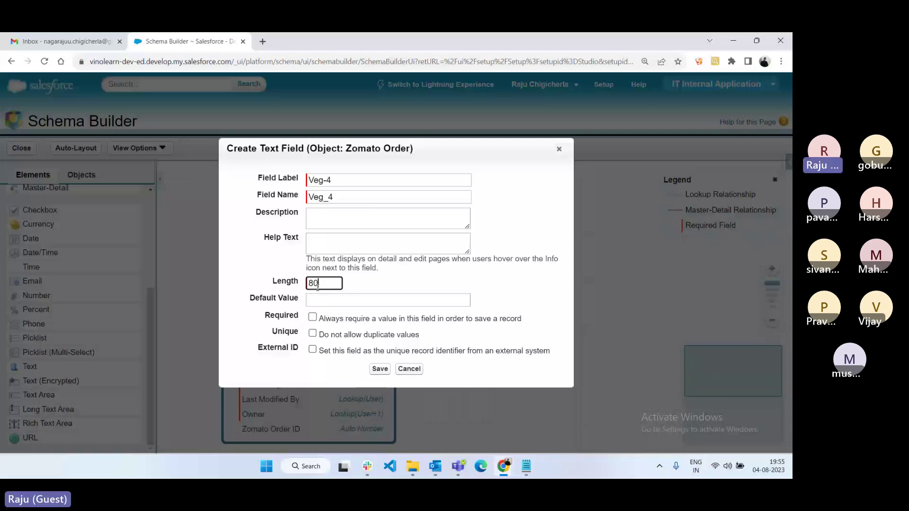
click(380, 369)
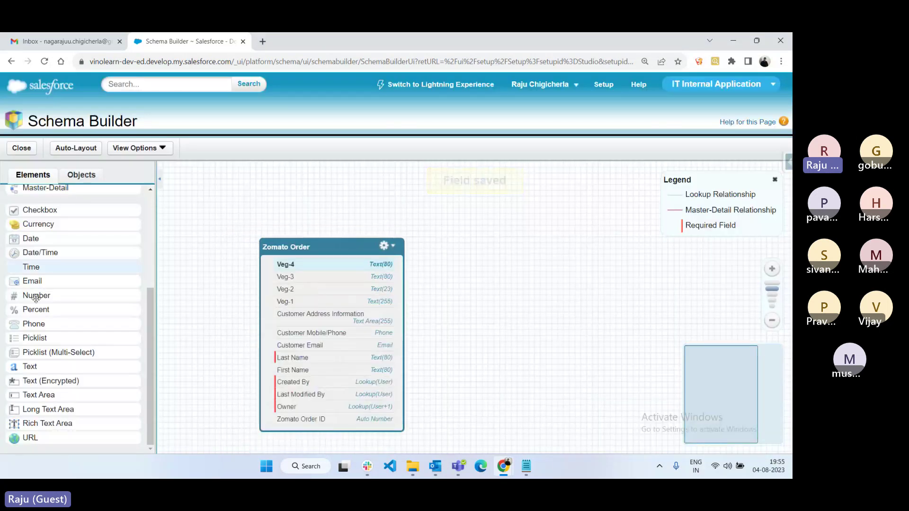
Add a Picklist field labelled Order Status with values Submitted, Cancelled, Approved and Delevered to the Zomato Order object and save it
drag(36, 338, 319, 325)
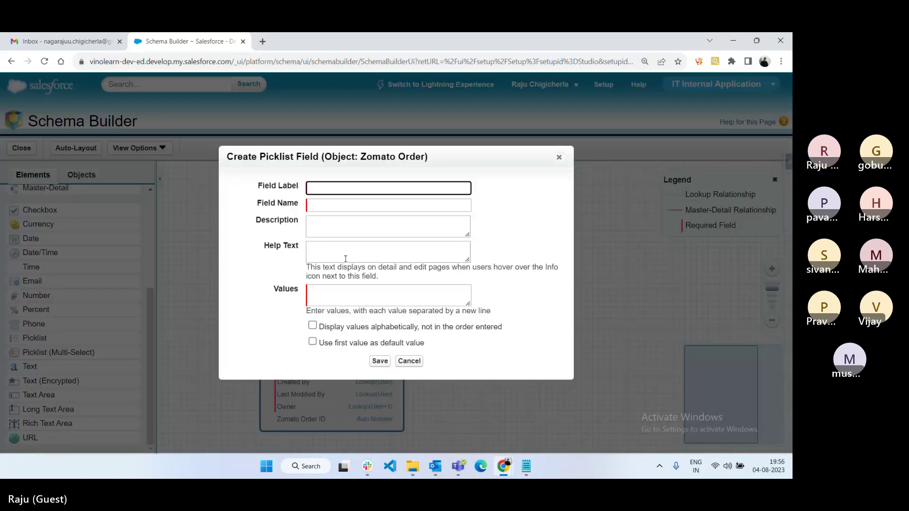
text(Order Status)
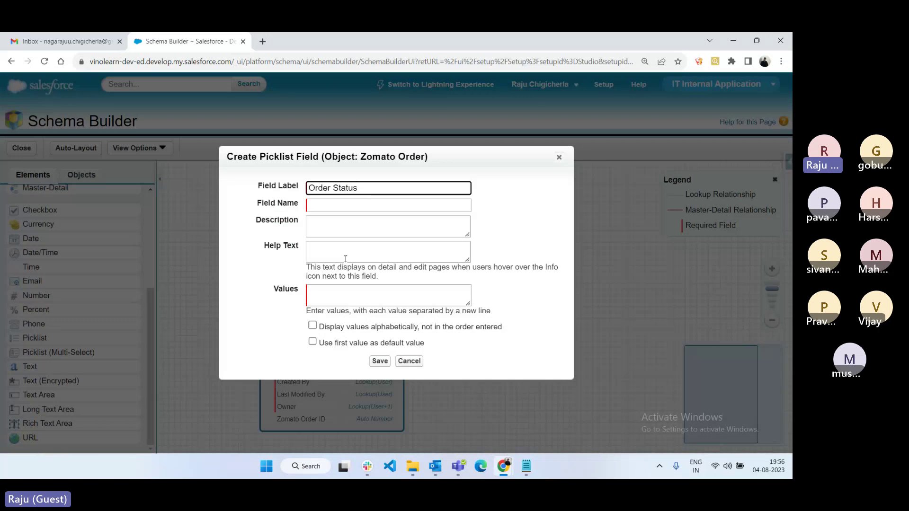
click(346, 259)
click(318, 290)
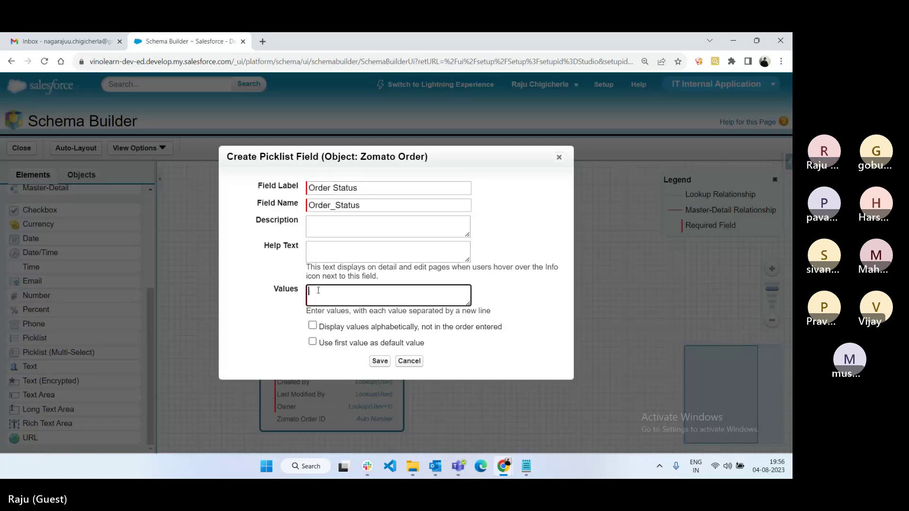
text(Sub)
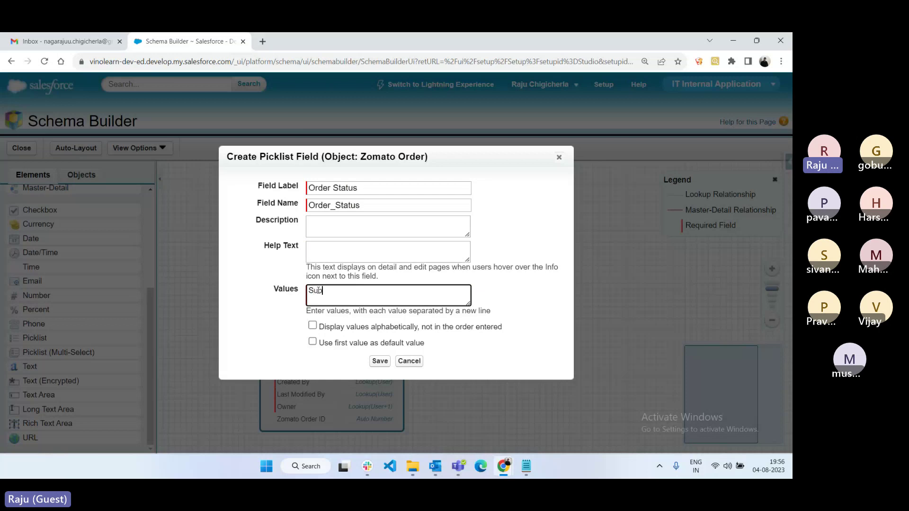
text(mitted)
key(Return)
text(Cancelled)
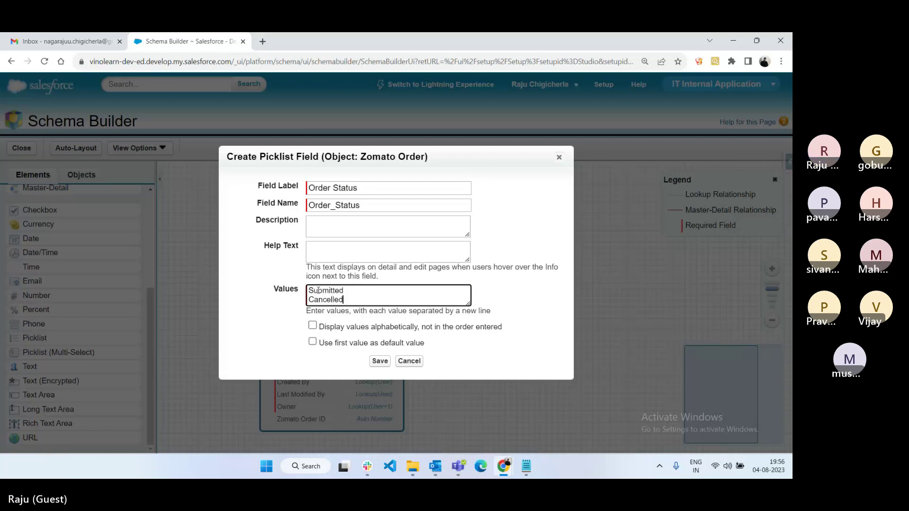
key(Return)
text(Approved)
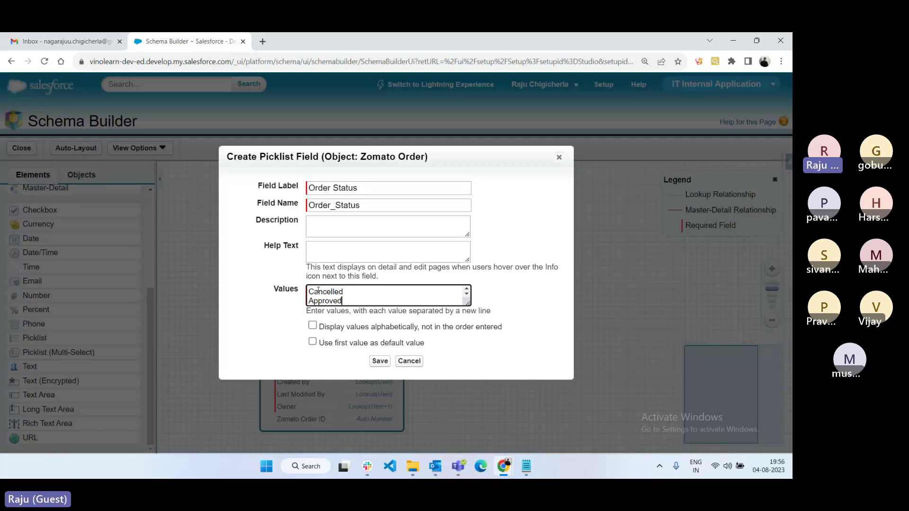
key(Return)
text(Delevered)
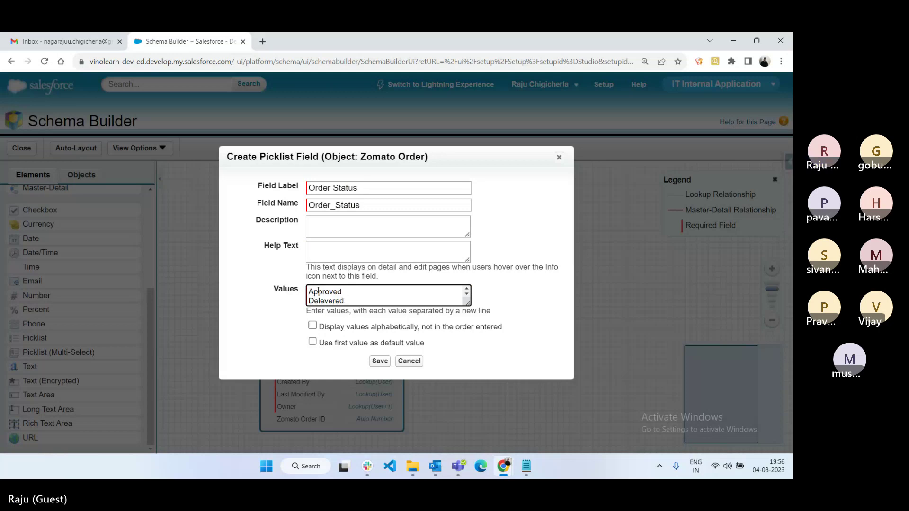
click(379, 361)
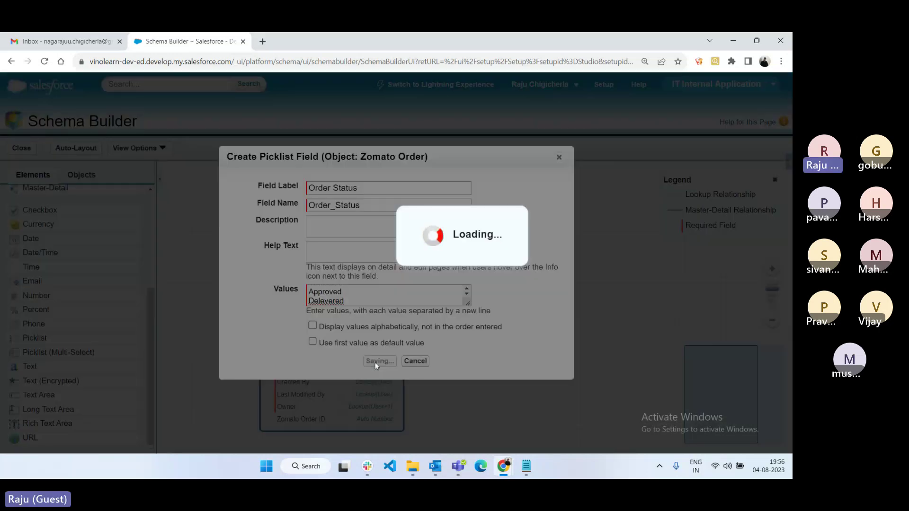
Add a Text field labelled Non-Veg-1 with length 255 to the Zomato Order object and save it
drag(35, 364, 304, 312)
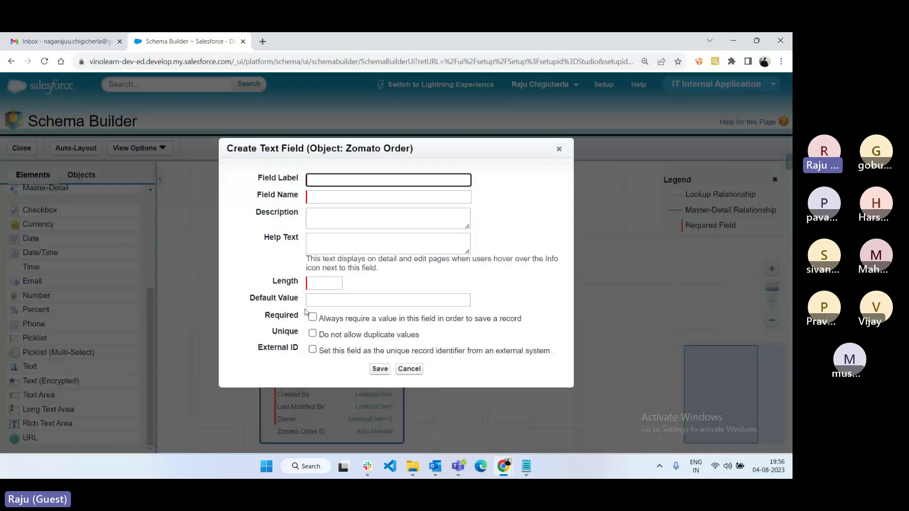
text(Non)
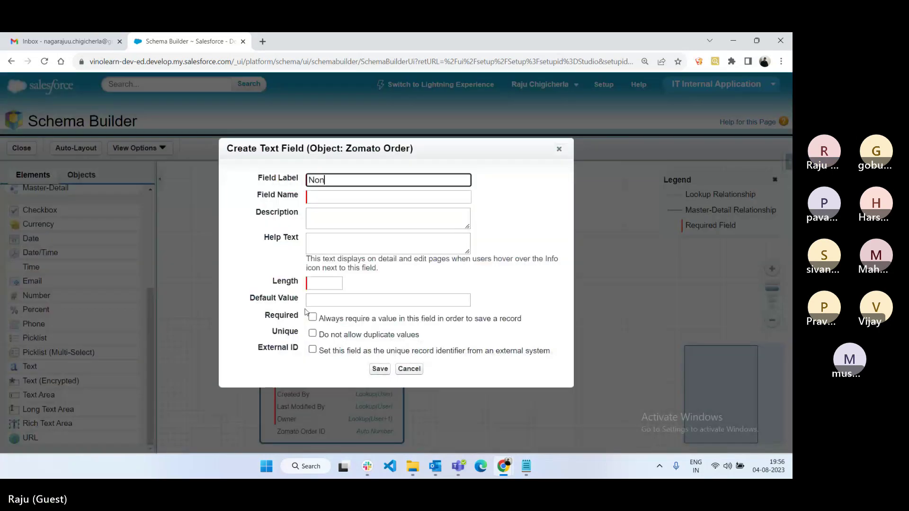
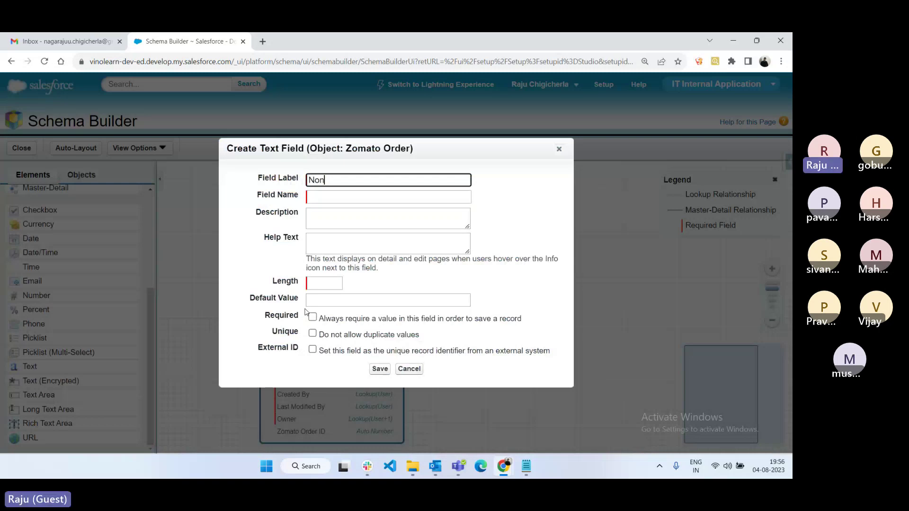
text(-Veg-1)
click(379, 369)
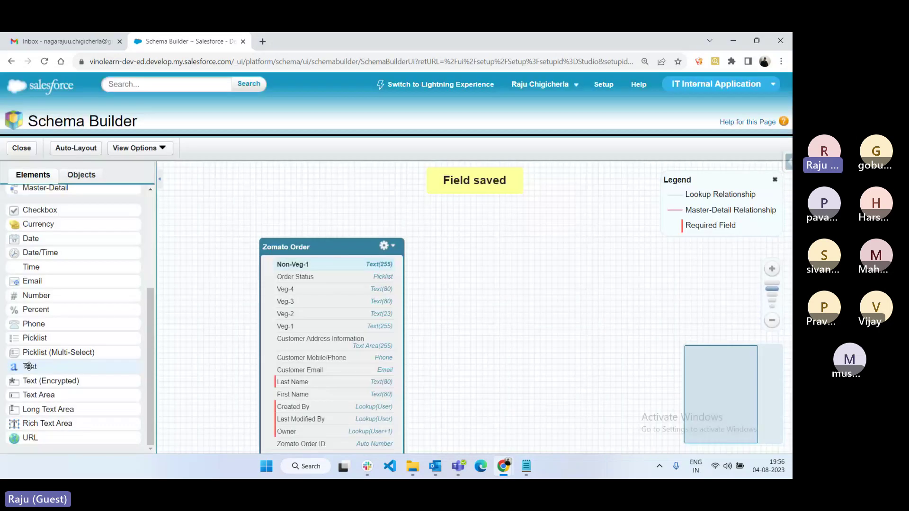
Add a Text field labelled Non-Veg-2 with length 255 to the Zomato Order object and save it
drag(28, 366, 287, 343)
drag(287, 343, 286, 343)
text(Non-Veg-2)
click(372, 220)
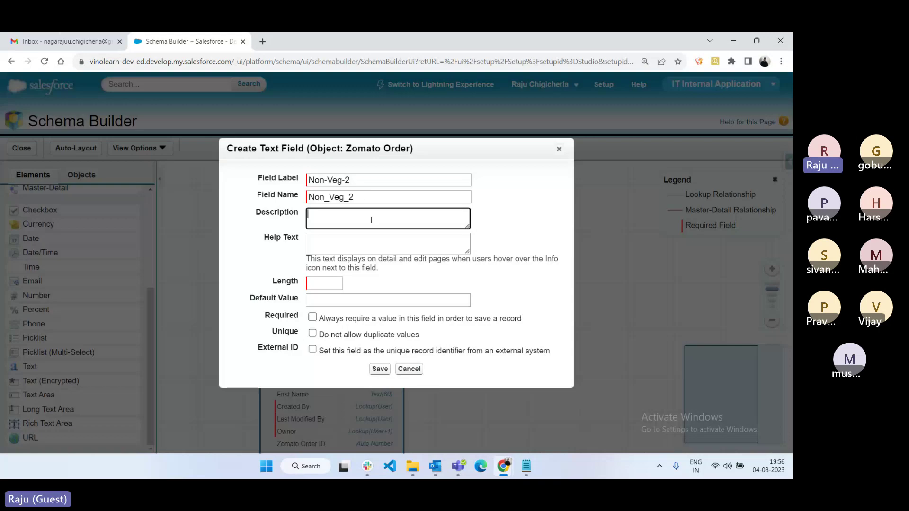
click(330, 283)
text(2)
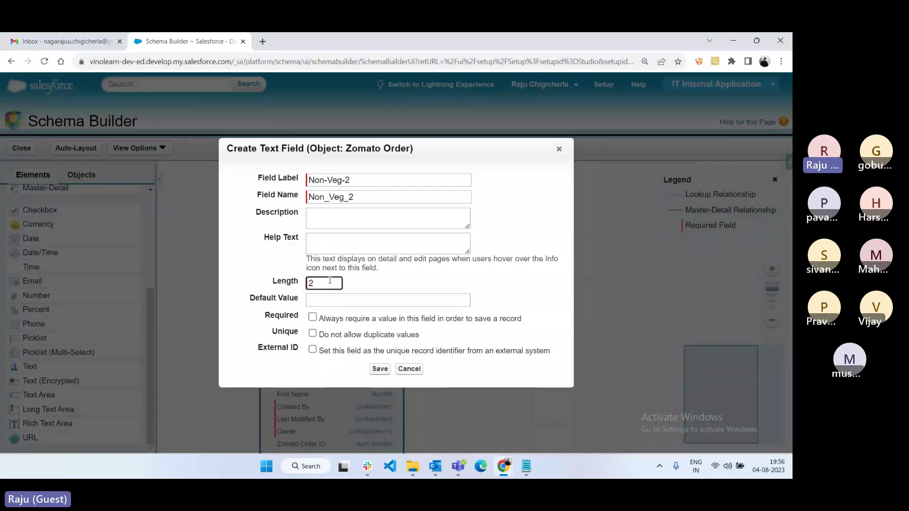
text(55)
key(Return)
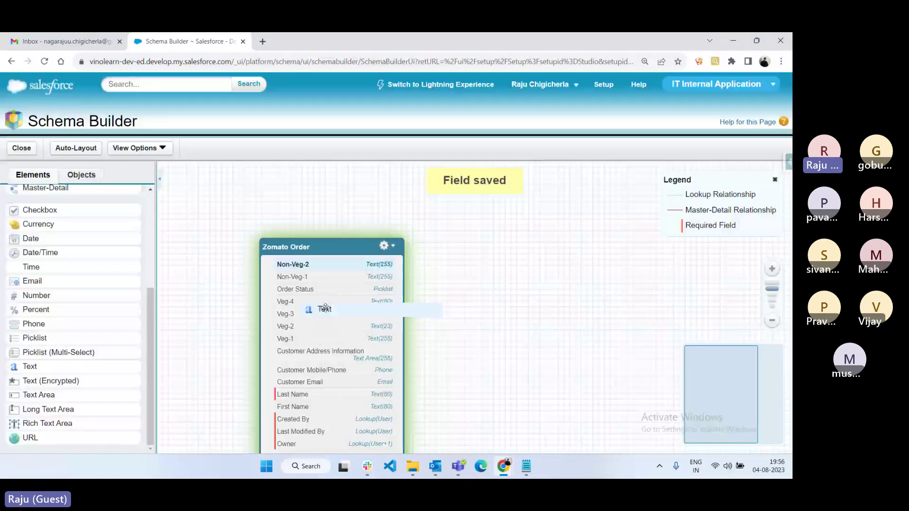
Add a Text field labelled Non-Veg-3 with length 255 to the Zomato Order object and save it
drag(326, 308, 325, 309)
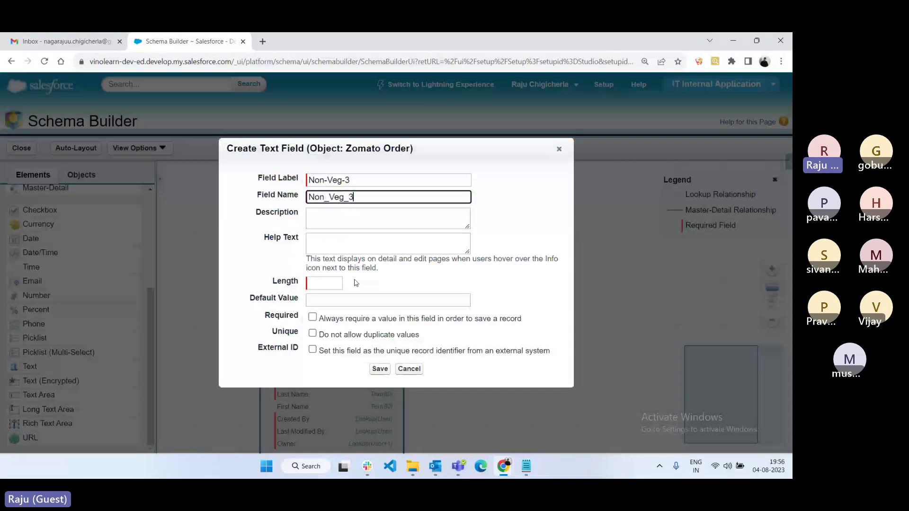
click(329, 284)
text(2)
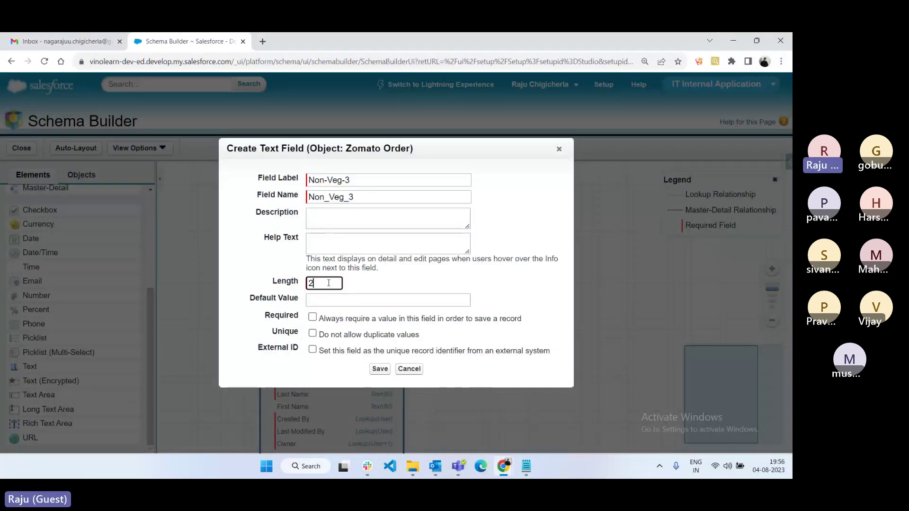
text(55)
key(Return)
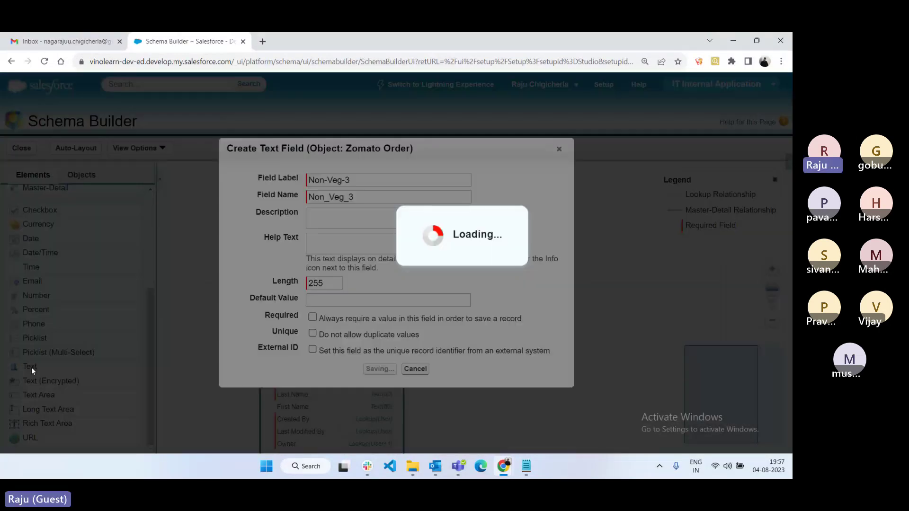
Add a Text field labelled Non-Veg-4 with length 255 to the Zomato Order object and save it
drag(32, 371, 312, 303)
text(Non-Veg-)
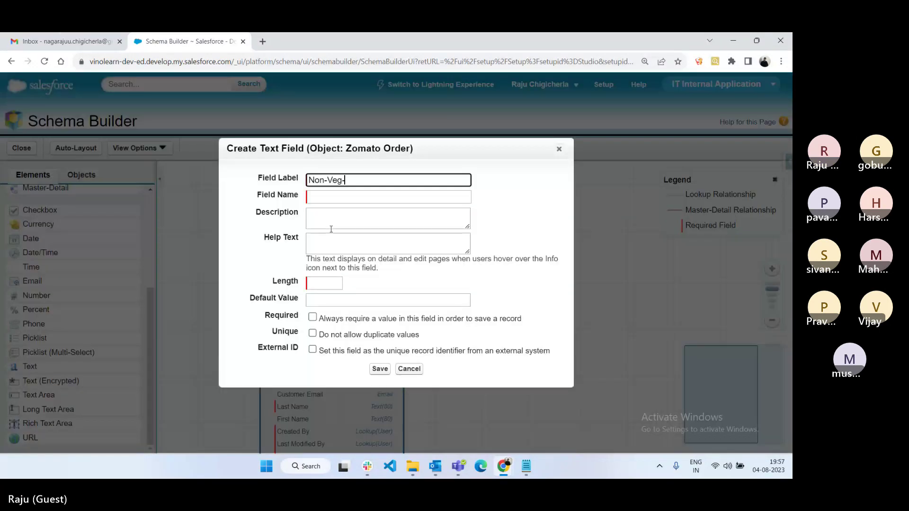
text(4)
click(331, 238)
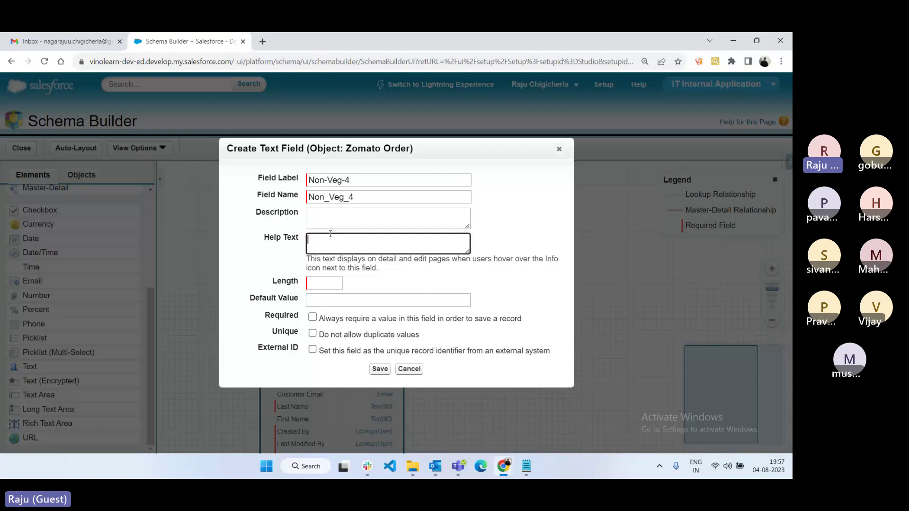
click(318, 284)
text(255)
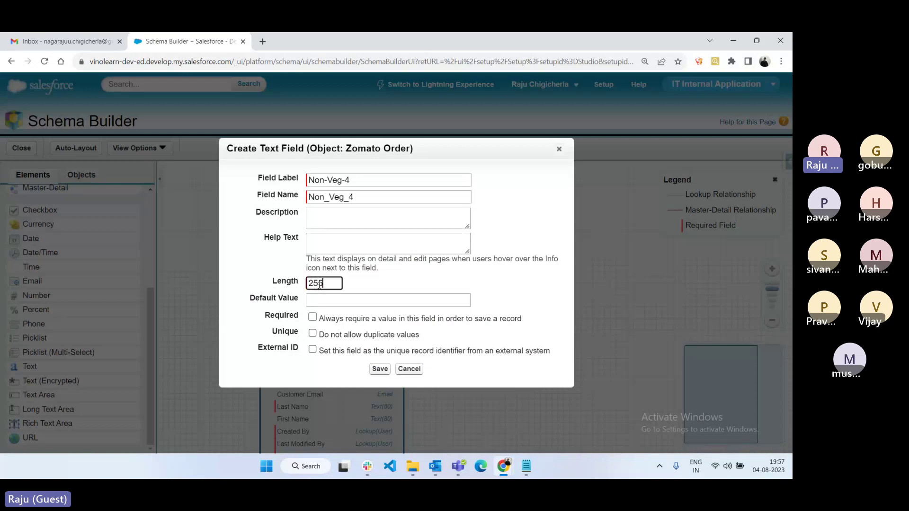
click(378, 370)
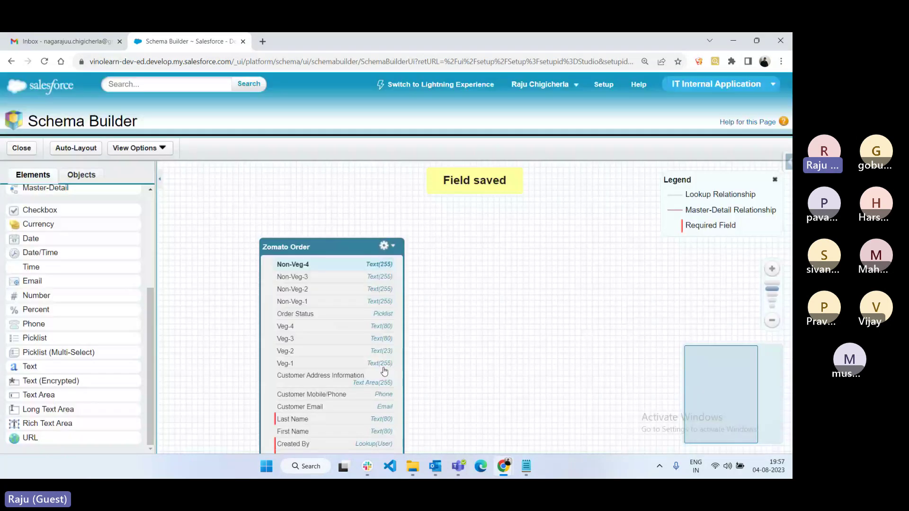
Leave Schema Builder for a new Zomato Order record form and open the Zomato Order object definition from it
scroll(344, 315, down, 3)
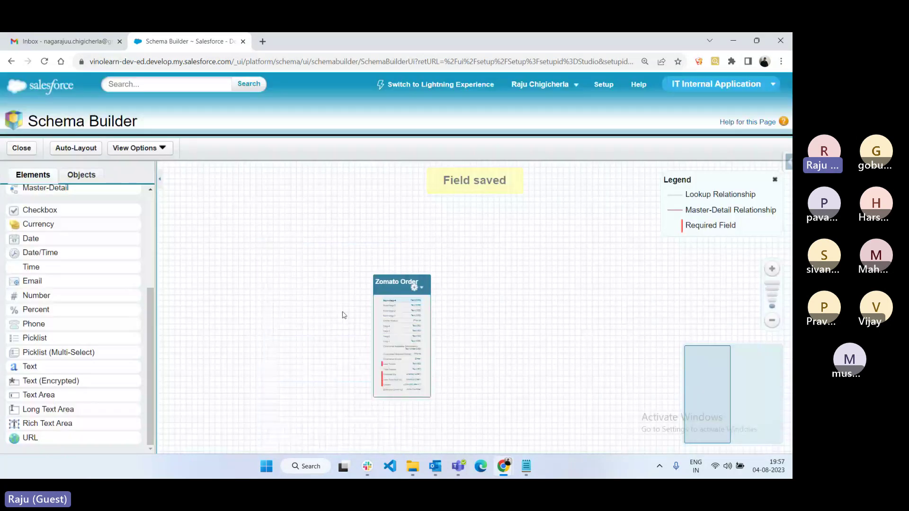
scroll(344, 315, up, 3)
click(604, 85)
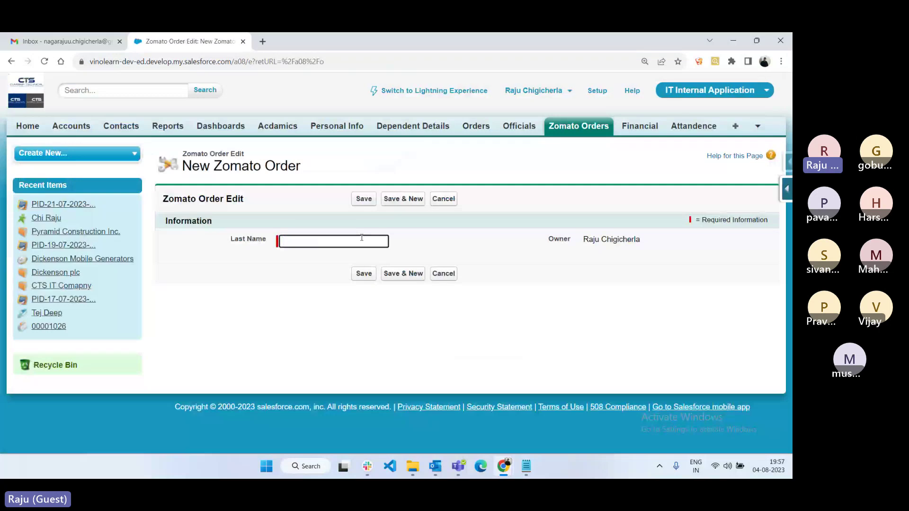
click(785, 190)
click(782, 190)
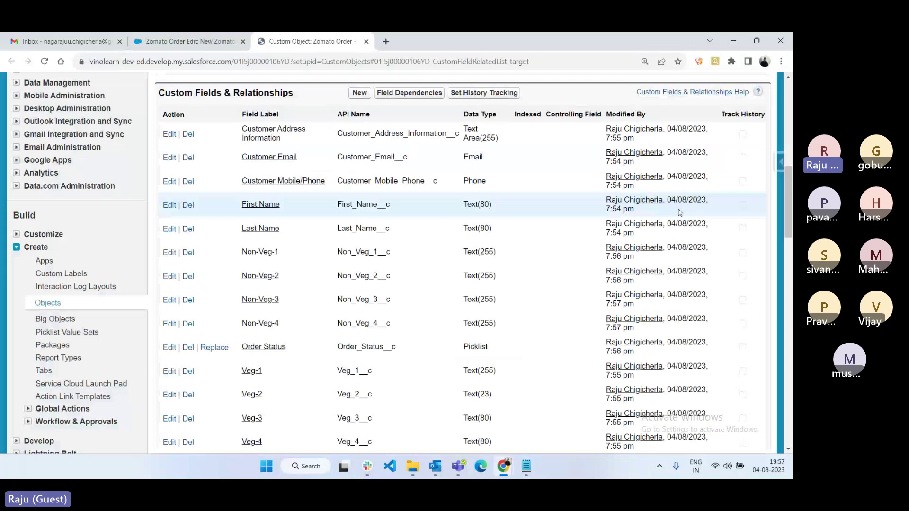
Review the Zomato Order object's custom fields and open its Zomato Order Layout page layout for editing
scroll(349, 94, down, 2)
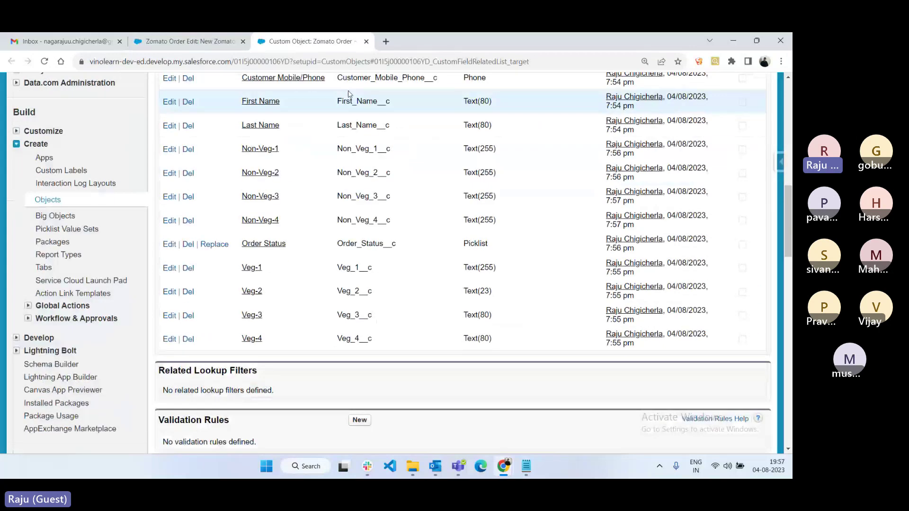
scroll(349, 93, up, 2)
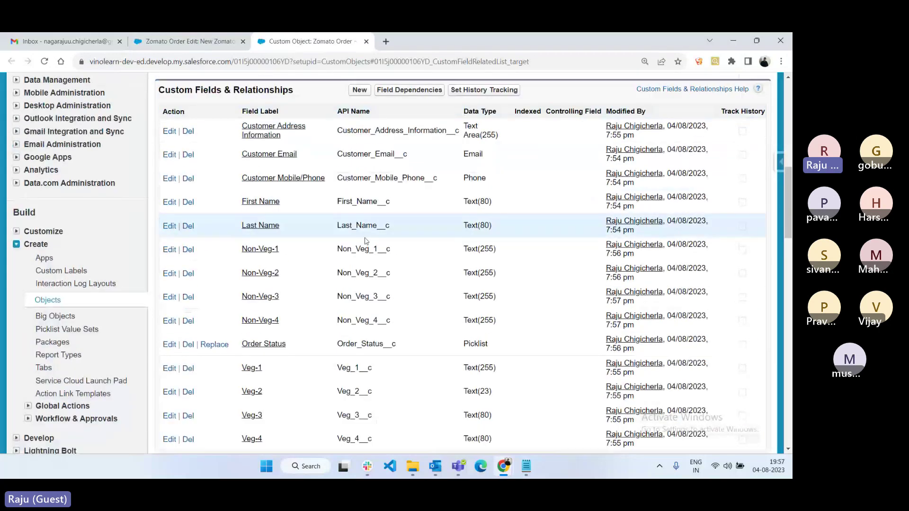
scroll(365, 241, down, 6)
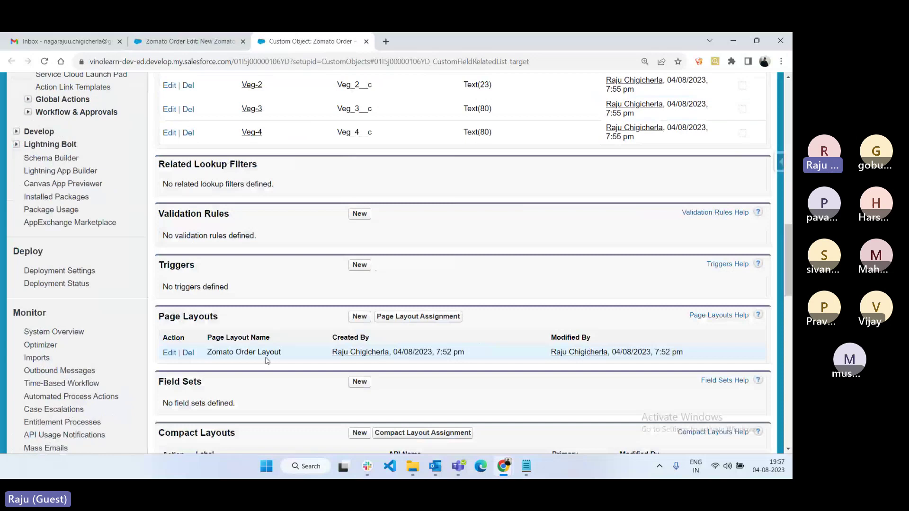
click(169, 356)
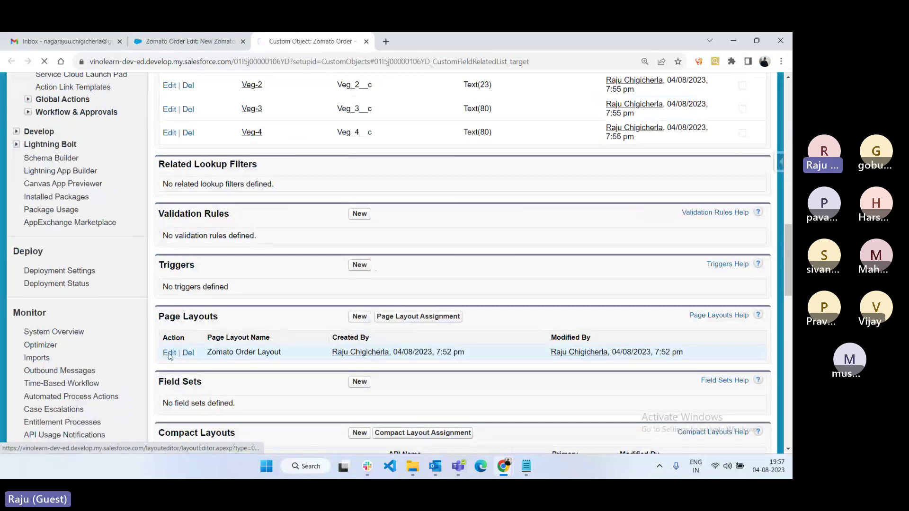
Add a section named Customer Information at the start of the Zomato Order Detail area of the page layout
scroll(419, 231, down, 3)
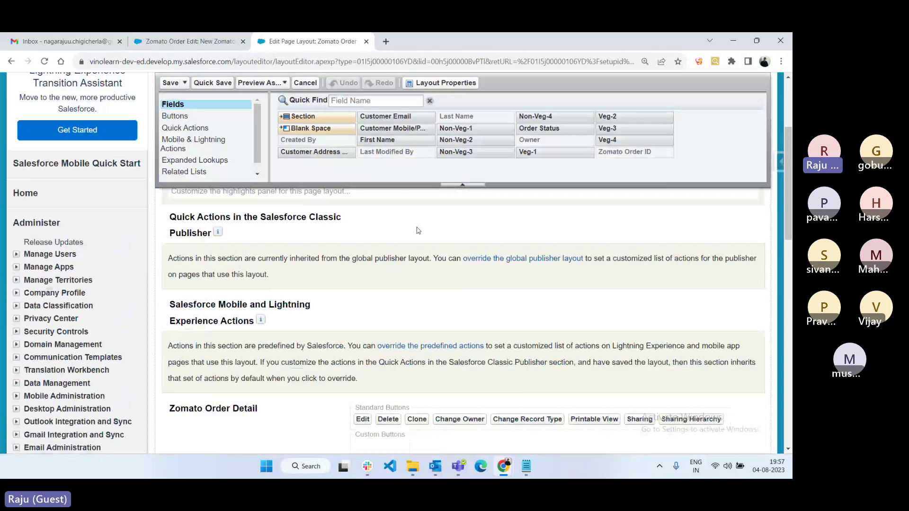
scroll(419, 230, down, 3)
drag(303, 116, 415, 215)
text(Customer Informati)
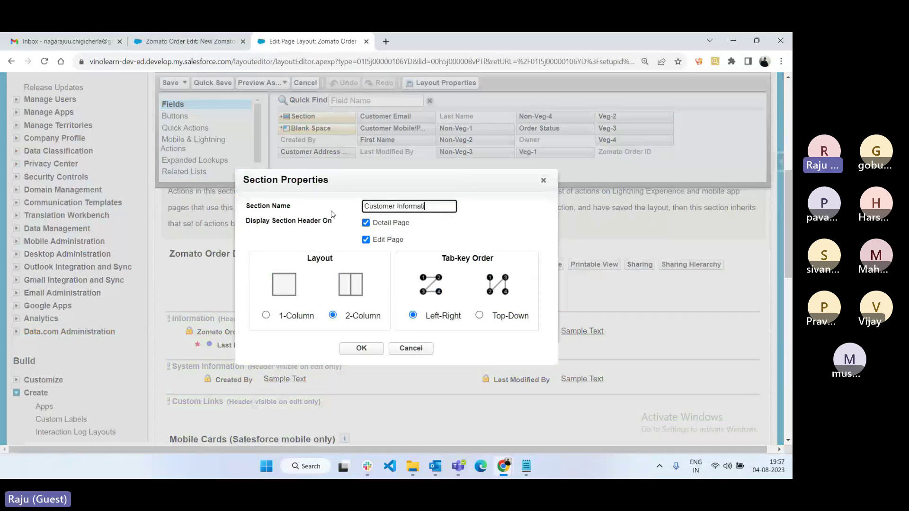
text(on)
click(361, 348)
Add a section named Veg Info below the Customer Information section of the page layout
drag(303, 116, 280, 335)
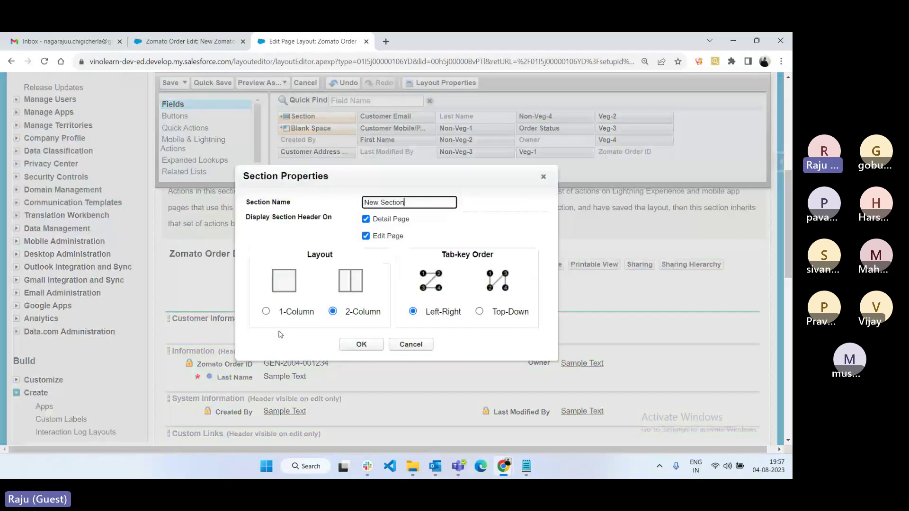
key(BackSpace)
key(BackSpace)
key(BackSpace)
key(BackSpace)
key(BackSpace)
key(BackSpace)
key(BackSpace)
key(BackSpace)
key(BackSpace)
key(BackSpace)
key(BackSpace)
text(Veg Info)
click(361, 345)
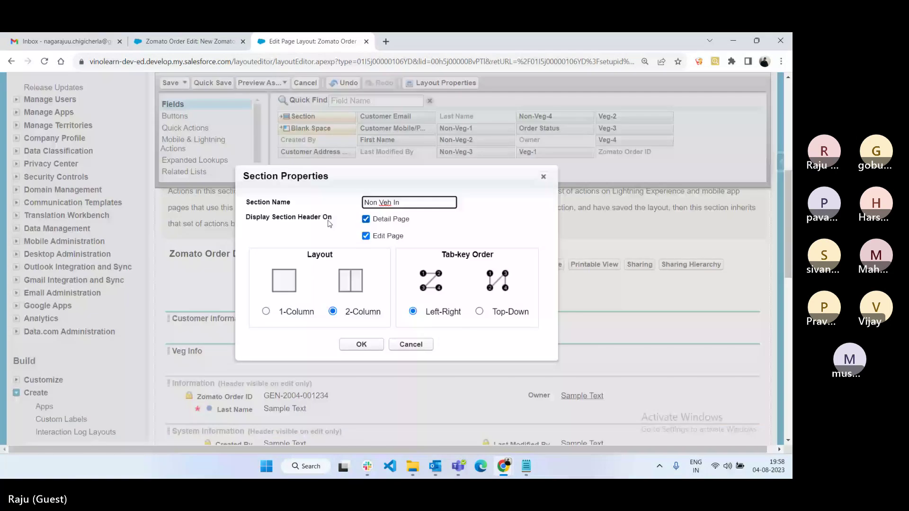
Name the new section below Veg Info as Non Veg Info and add it to the page layout
key(BackSpace)
key(BackSpace)
key(BackSpace)
key(BackSpace)
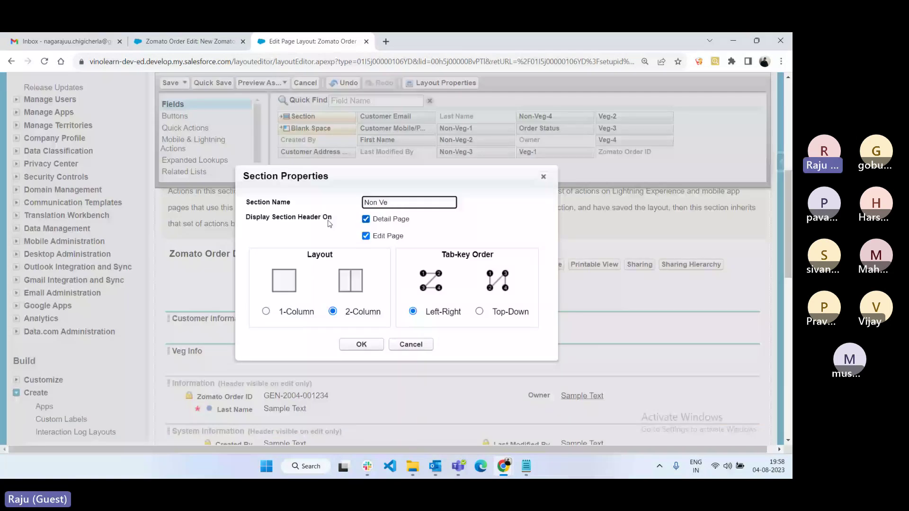
text(g Info)
key(Return)
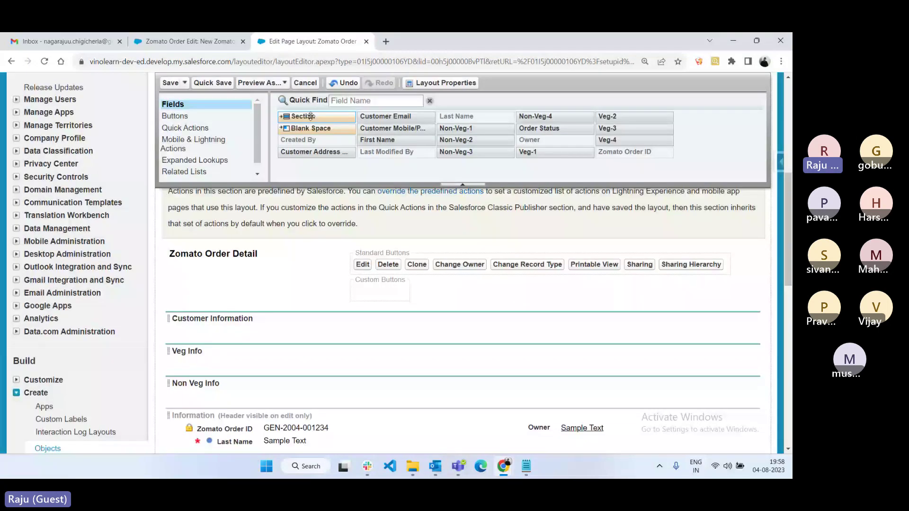
Add a section named System Information below the Non Veg Info section of the page layout
drag(310, 116, 407, 205)
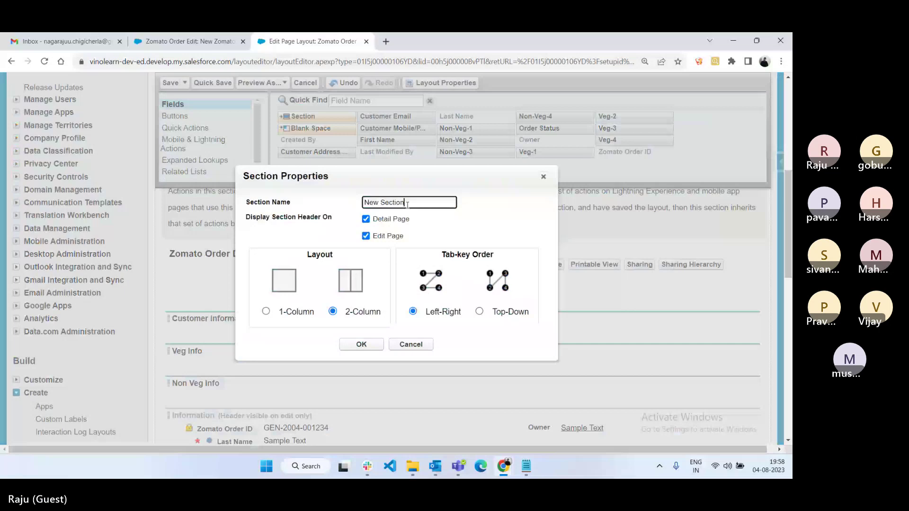
key(ctrl+a)
text(System )
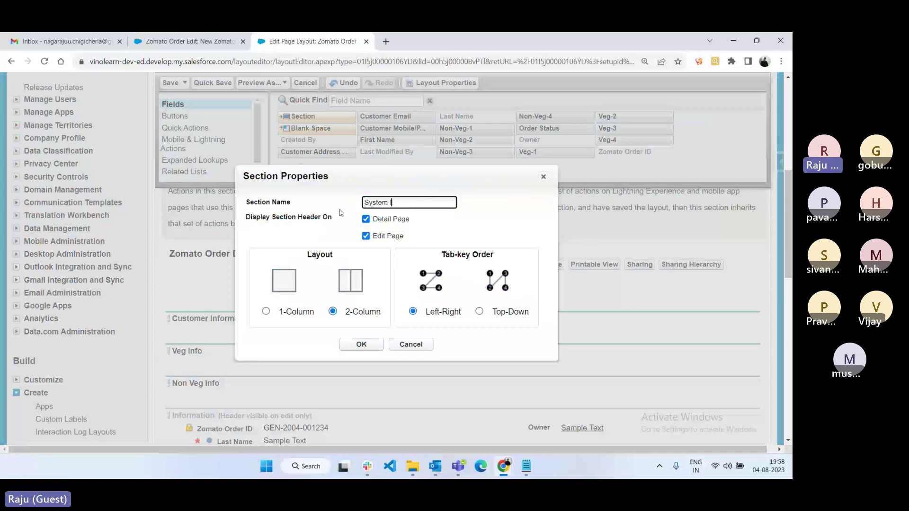
text(Information)
click(361, 345)
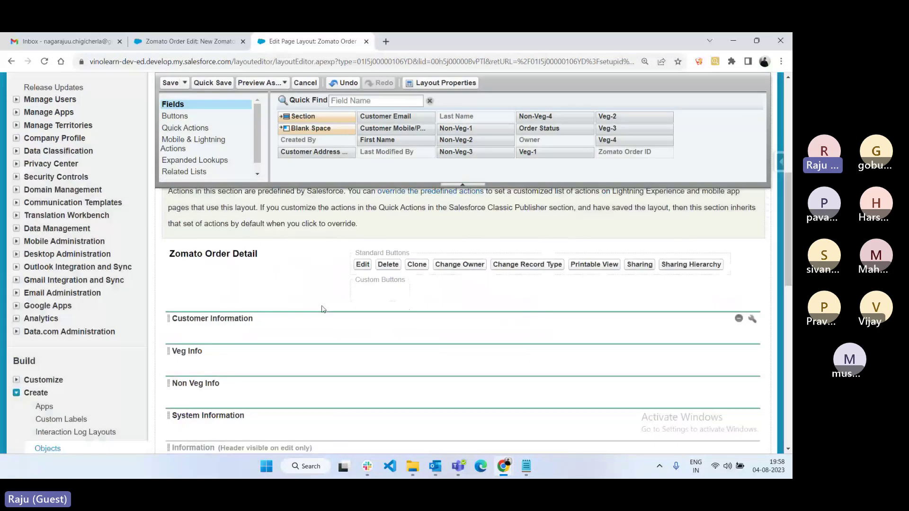
Fill Customer Information with First Name, Last Name and Customer Address Information in one column, and Customer Email, Customer Mobile/Phone and Order Status in the other
scroll(313, 280, down, 1)
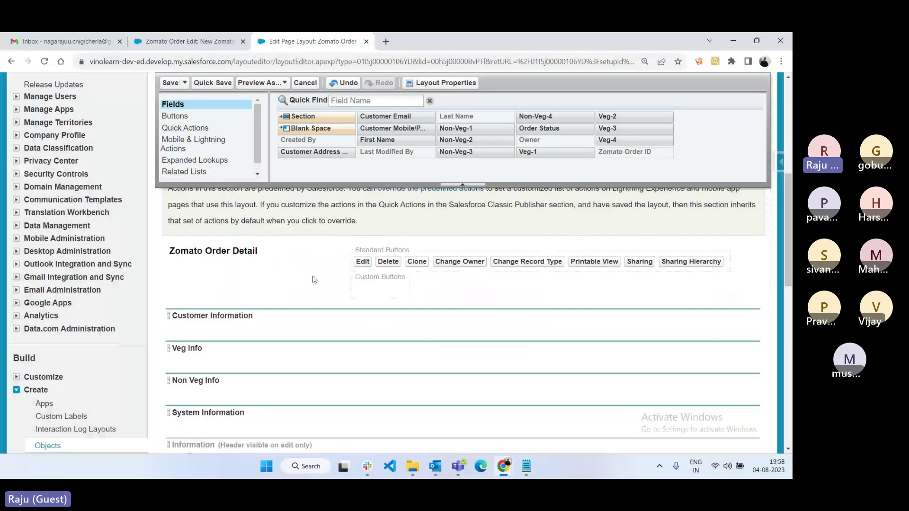
scroll(313, 280, down, 3)
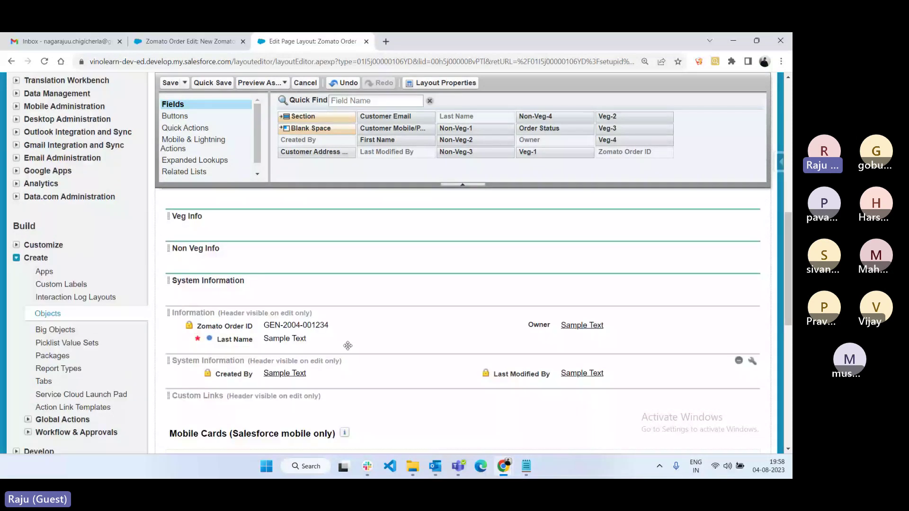
drag(348, 346, 314, 159)
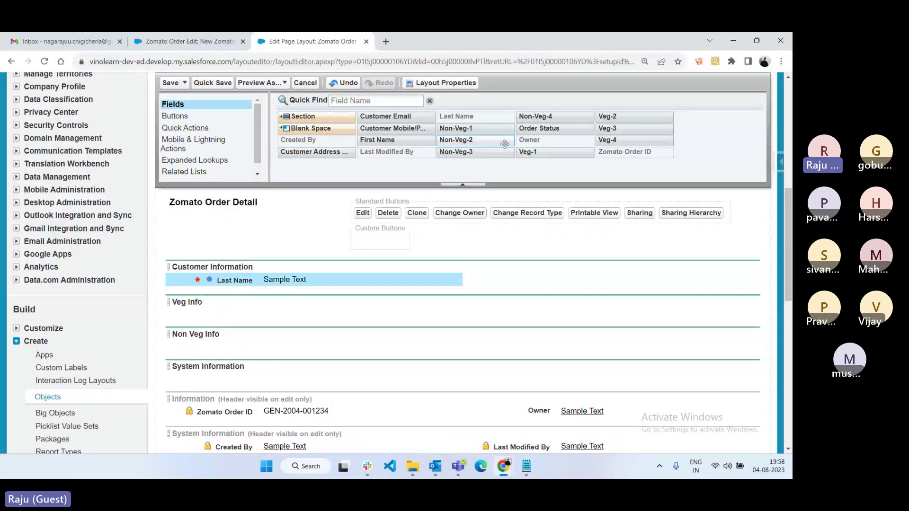
drag(387, 141, 348, 284)
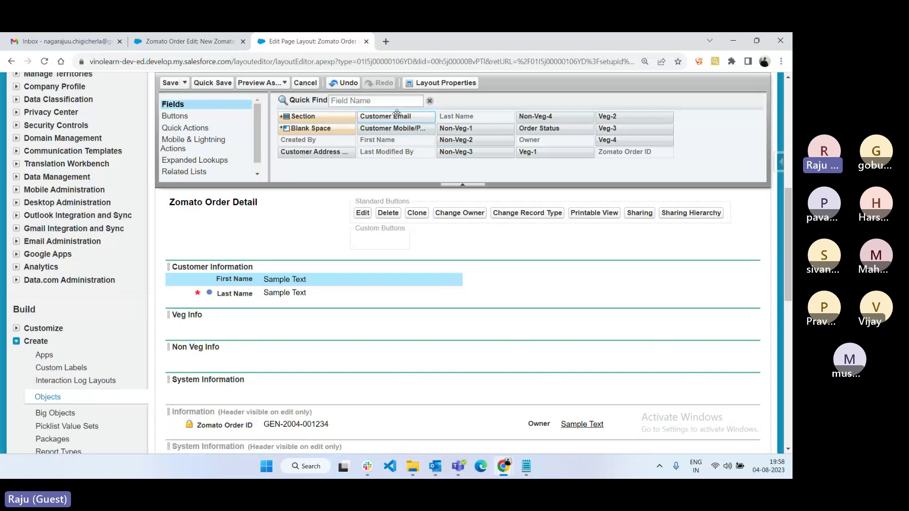
drag(397, 116, 511, 279)
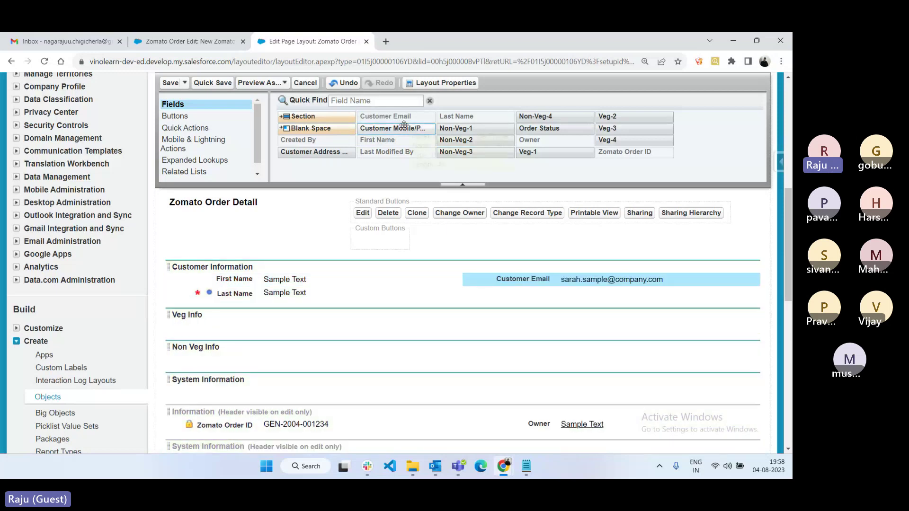
drag(404, 125, 512, 289)
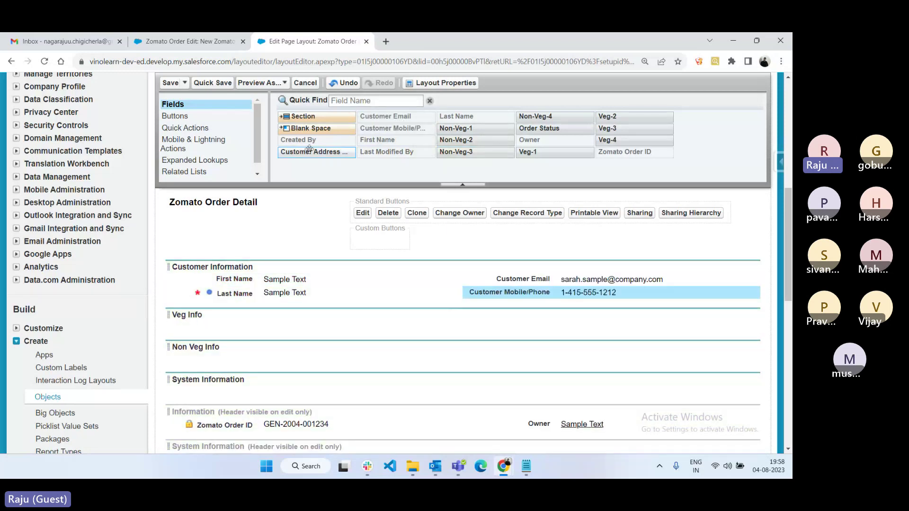
drag(309, 149, 286, 303)
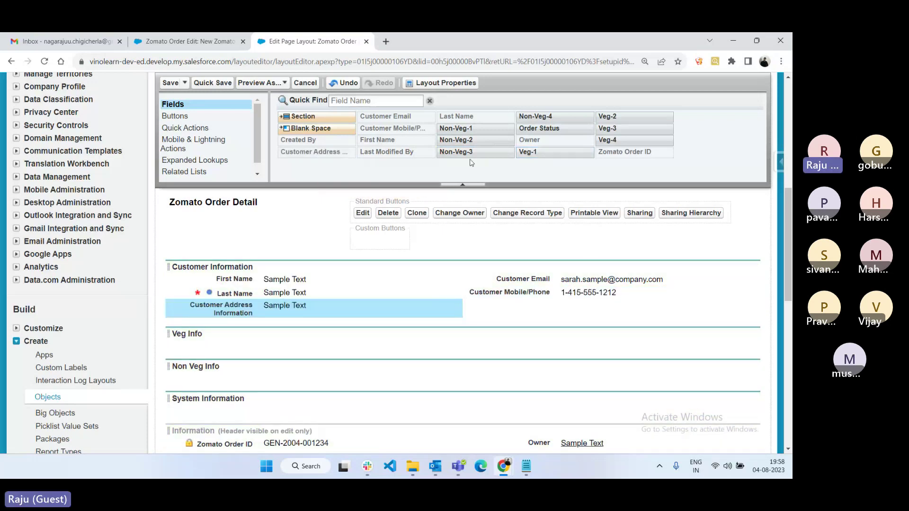
drag(538, 130, 552, 297)
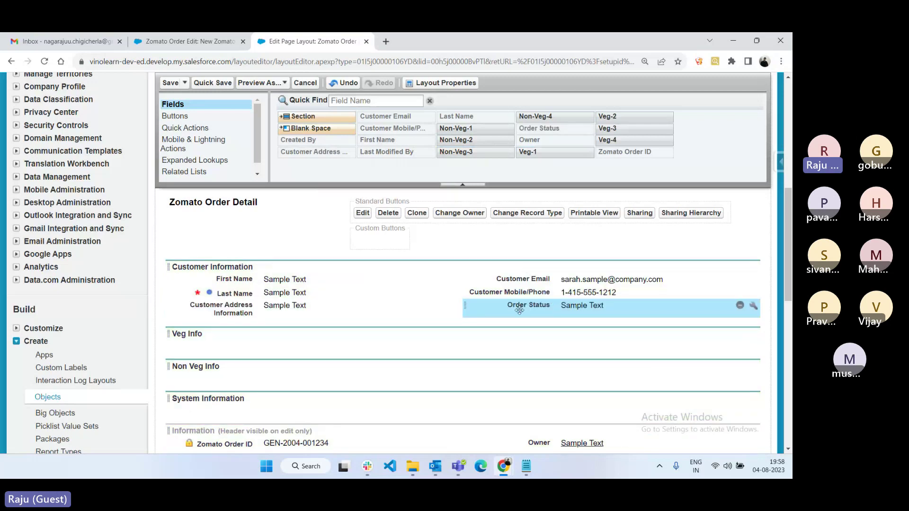
Place fields Veg-1 to Veg-4 in Veg Info and Non-Veg-1 to Non-Veg-4 in Non Veg Info, split over both columns
scroll(521, 275, down, 2)
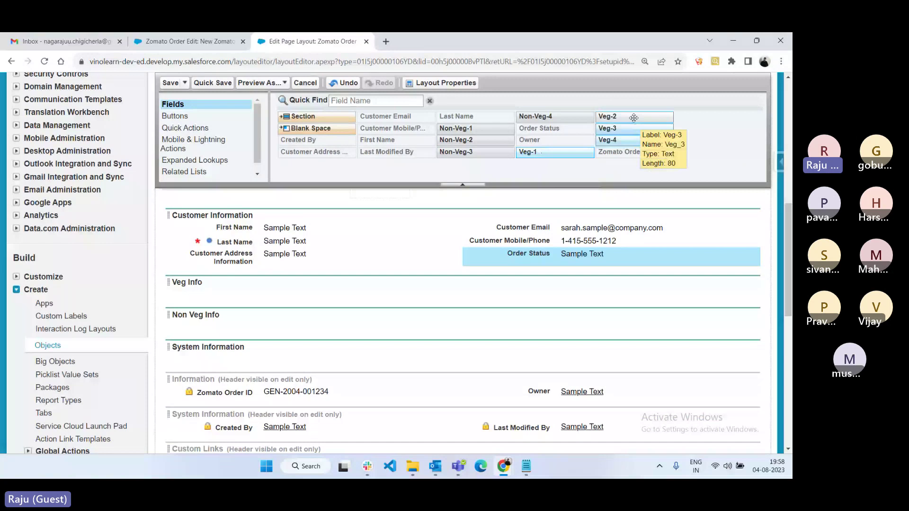
drag(634, 118, 462, 284)
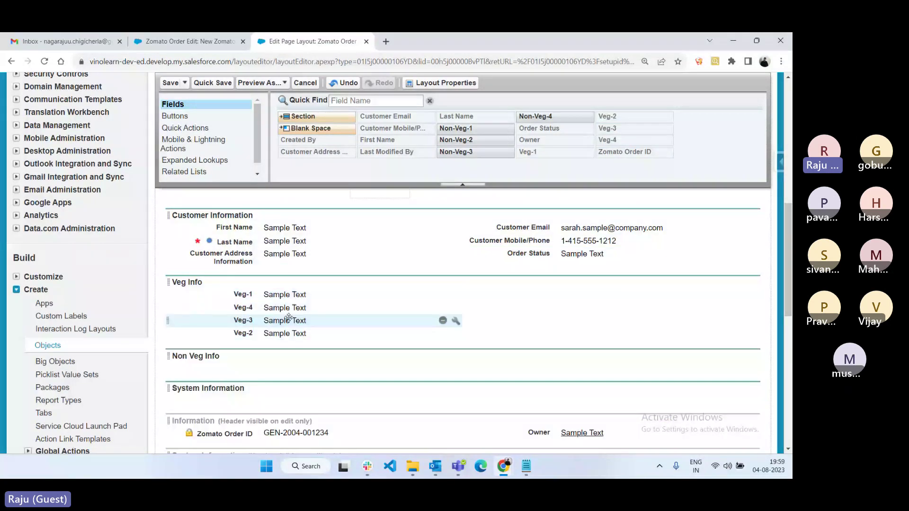
drag(288, 320, 518, 296)
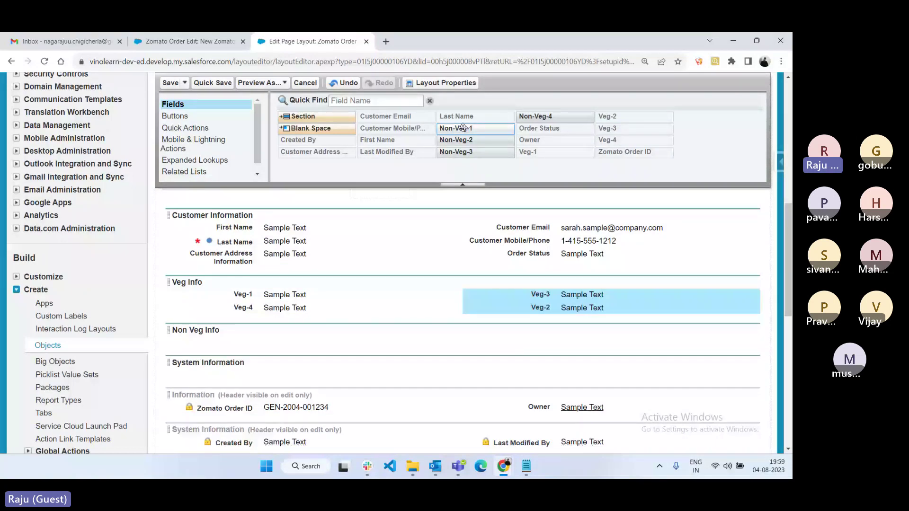
drag(463, 127, 393, 348)
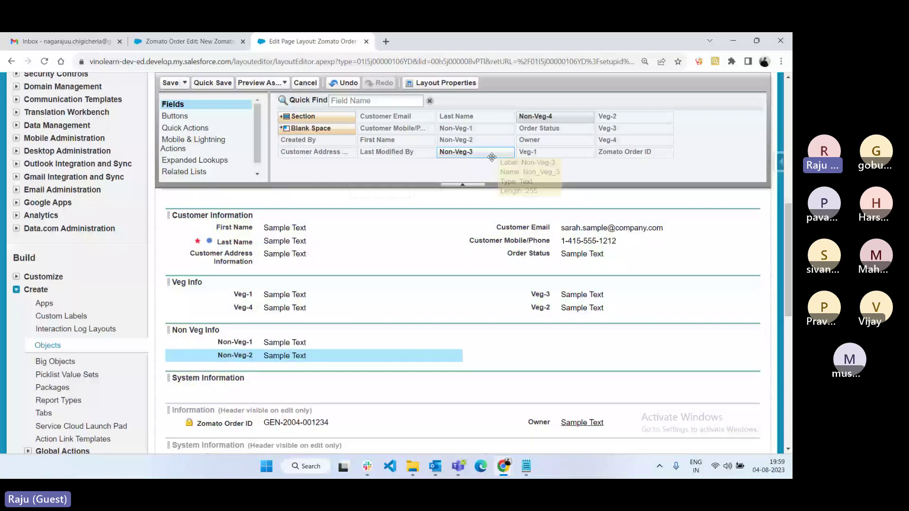
drag(492, 157, 554, 349)
Move Zomato Order ID, Owner, Created By and Last Modified By into the new System Information section and save the layout
scroll(426, 307, down, 3)
drag(225, 272, 280, 244)
drag(234, 303, 306, 252)
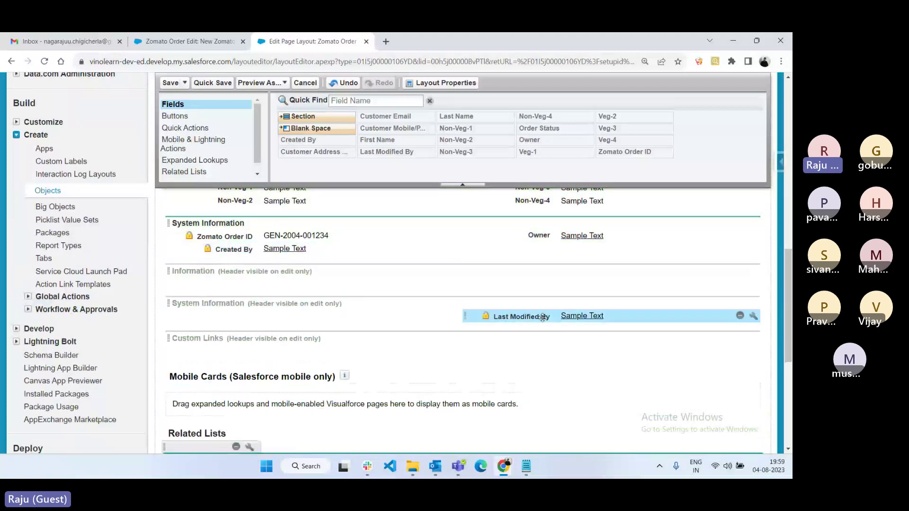
drag(543, 317, 587, 251)
scroll(379, 285, up, 5)
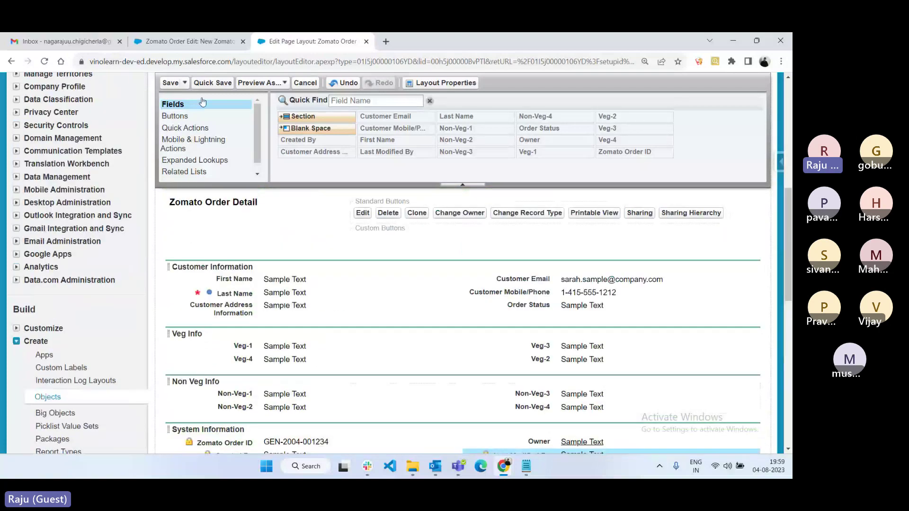
click(171, 83)
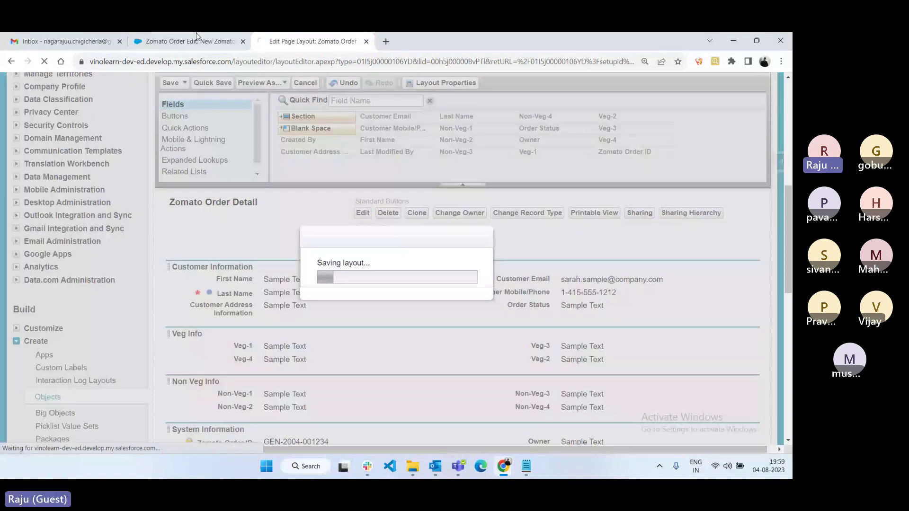
Reload the New Zomato Order form and review how its sections and fields are arranged
click(196, 38)
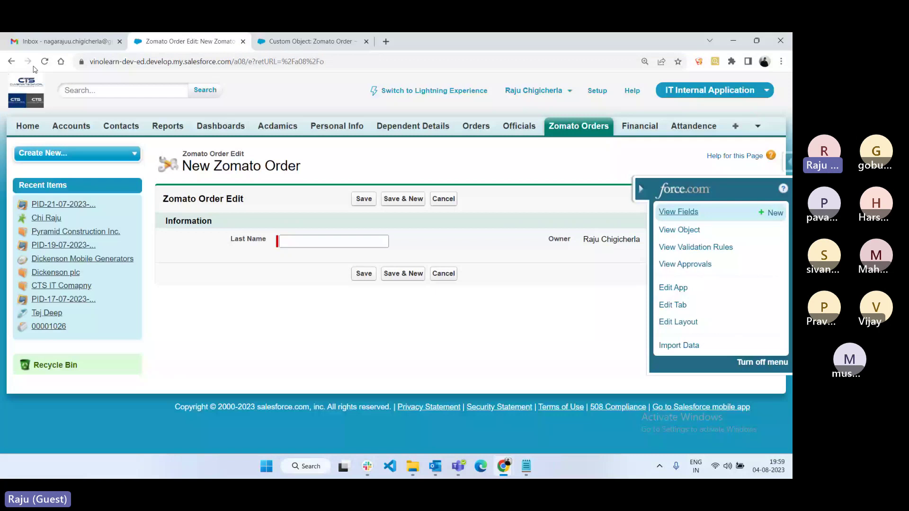
click(44, 61)
scroll(458, 97, down, 2)
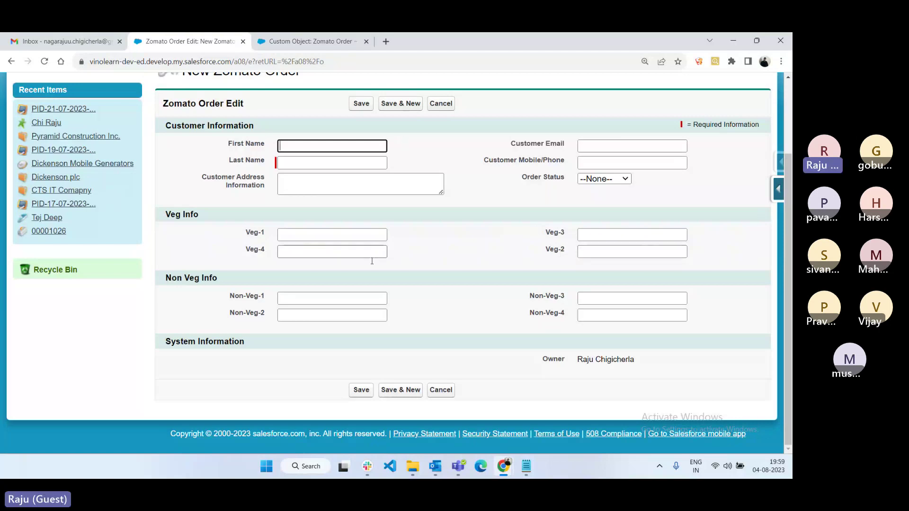
scroll(399, 177, up, 2)
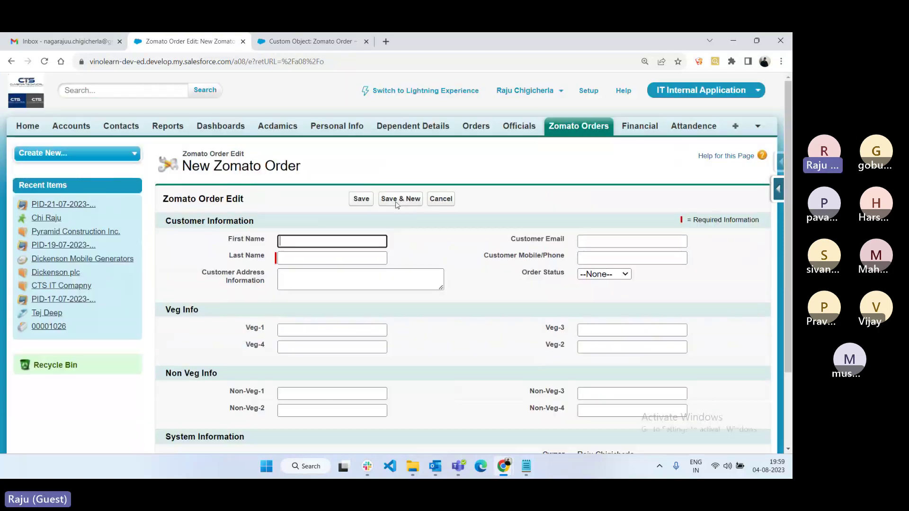
click(582, 128)
click(358, 222)
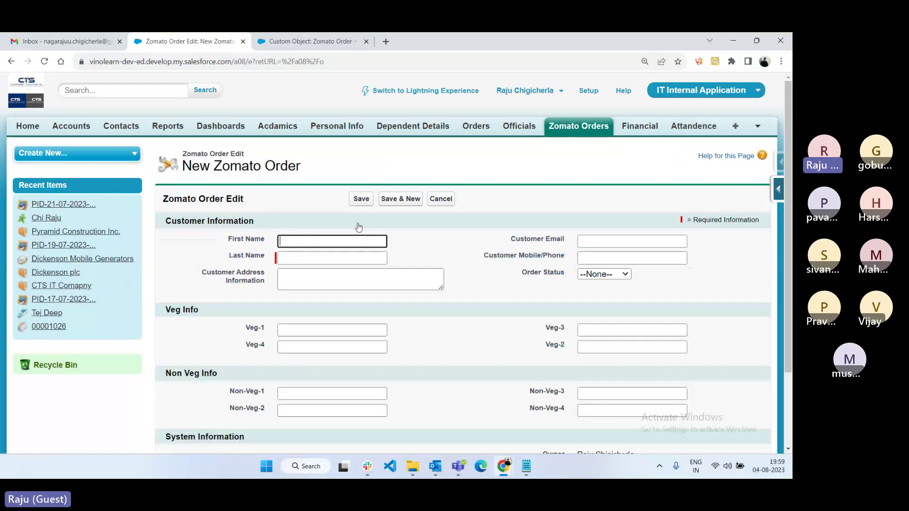
scroll(479, 371, down, 2)
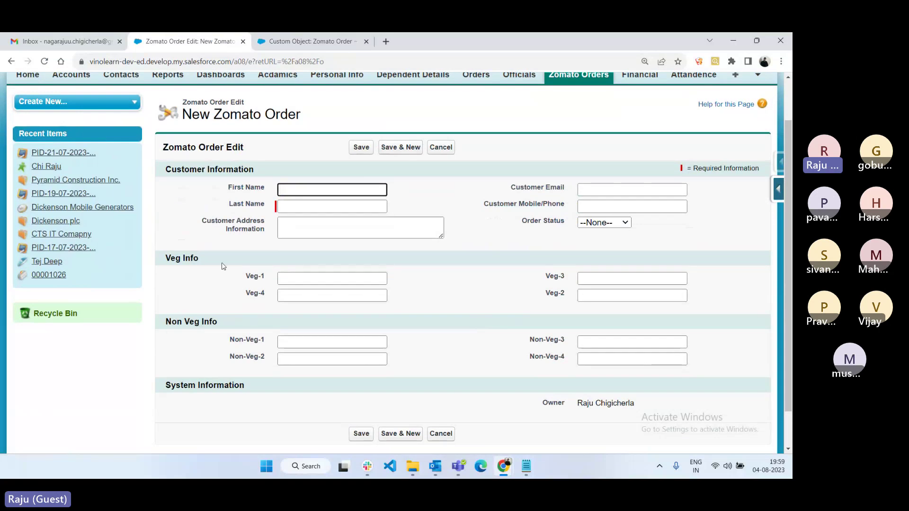
Create a page layout named Veg Layout for the Zomato Order object by cloning Zomato Order Layout
key(ctrl+Tab)
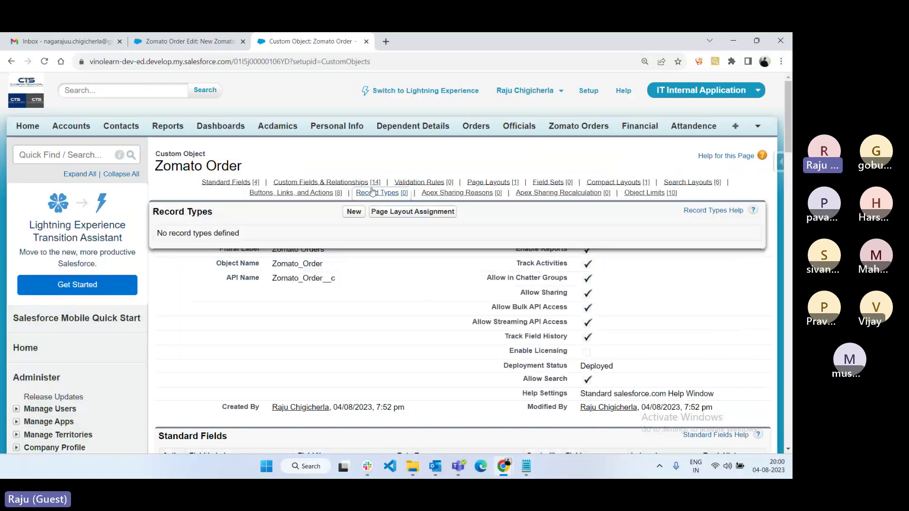
click(513, 185)
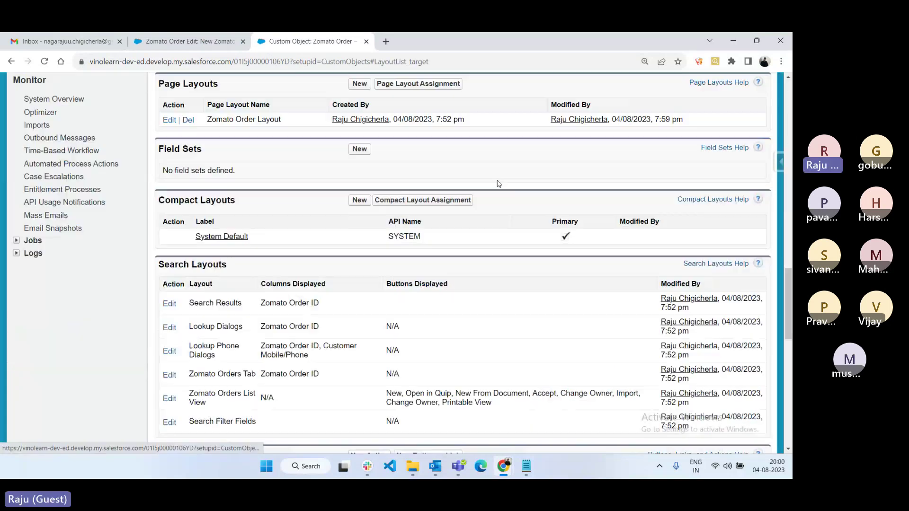
click(353, 87)
click(312, 235)
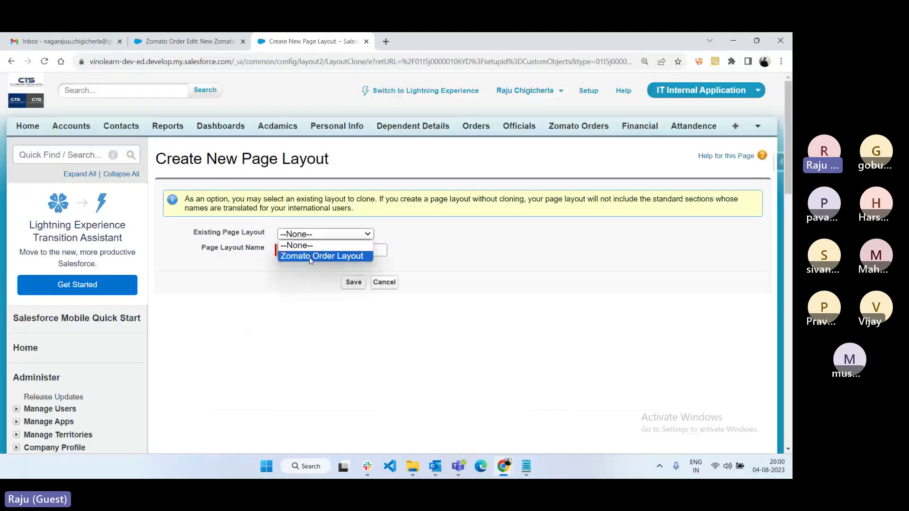
click(310, 257)
click(303, 249)
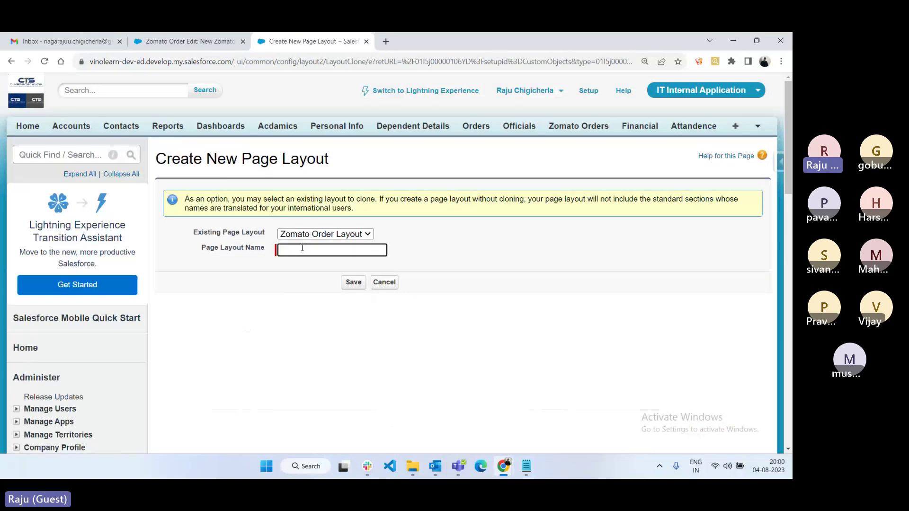
text(Veg Fa)
key(BackSpace)
key(BackSpace)
text(La)
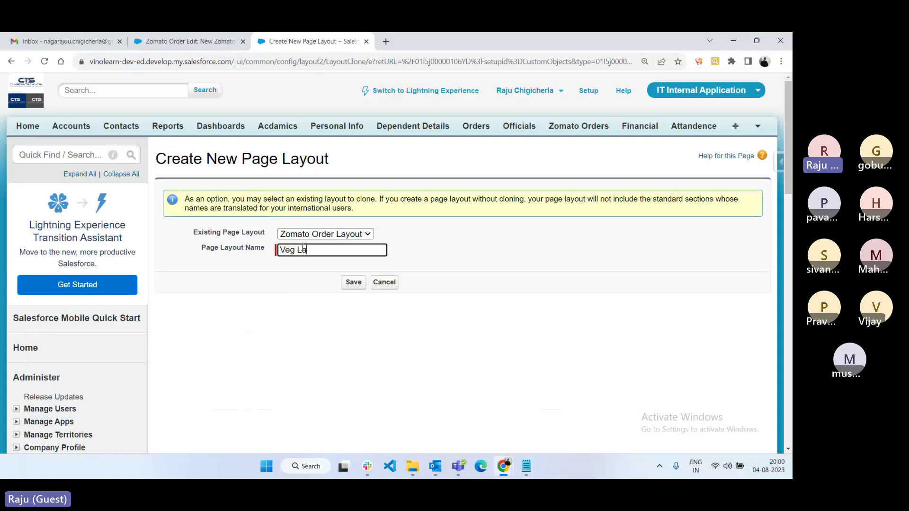
text(yout)
click(348, 283)
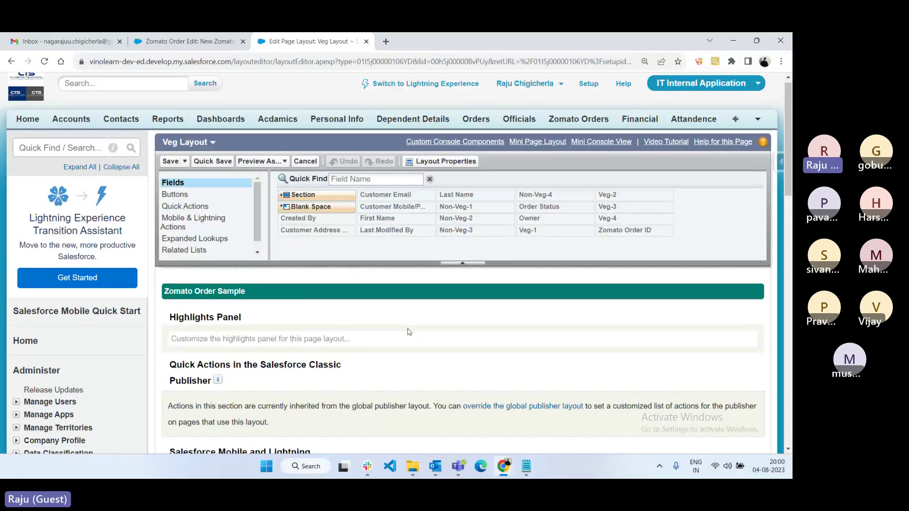
Remove the Non Veg Info section from Veg Layout and save the layout
scroll(409, 331, down, 5)
scroll(410, 331, down, 5)
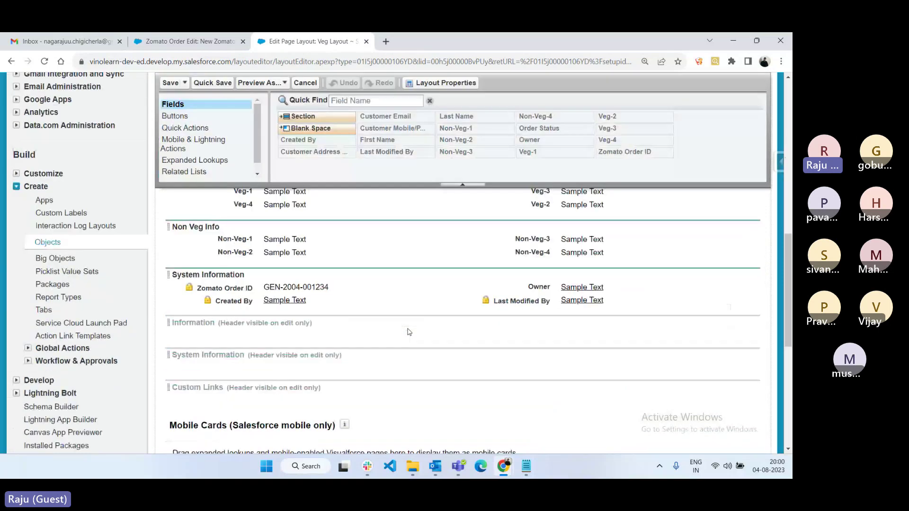
click(740, 227)
scroll(526, 357, up, 2)
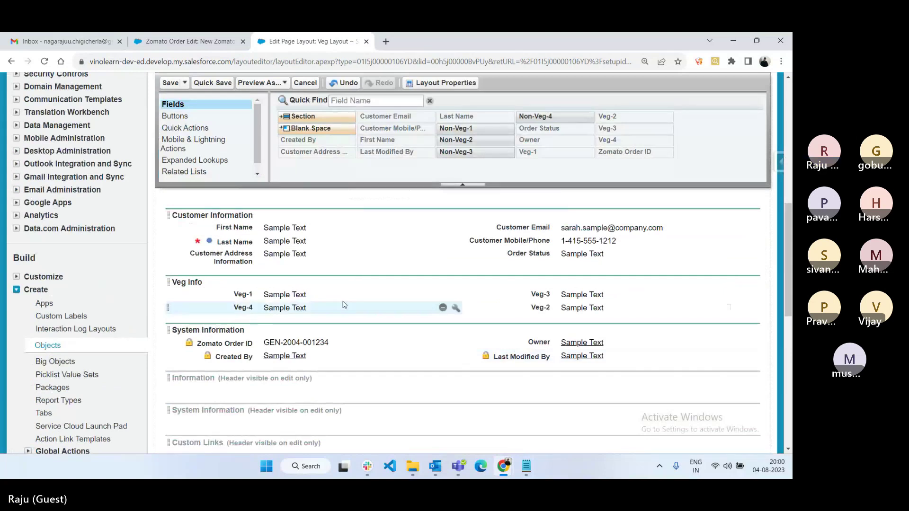
click(169, 85)
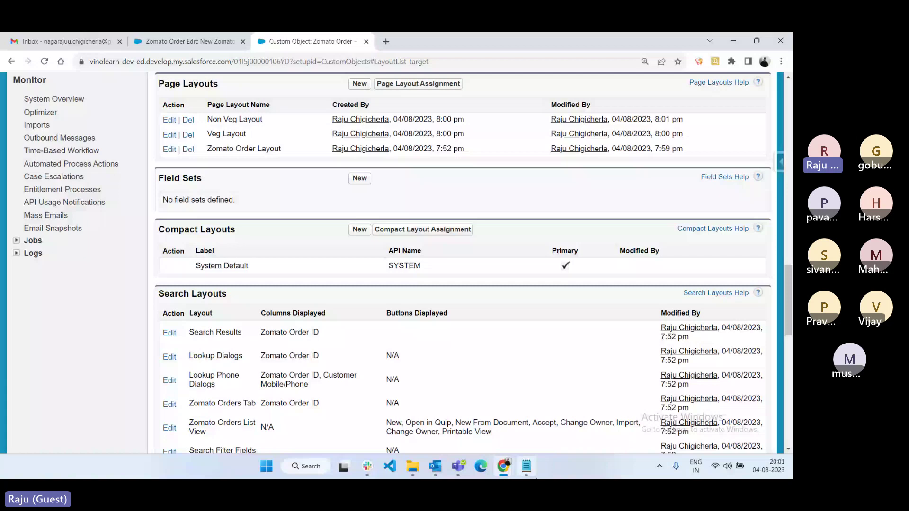
Check the multiple page layouts notes in Notepad and return to the Zomato Order page layouts list in Chrome
click(526, 466)
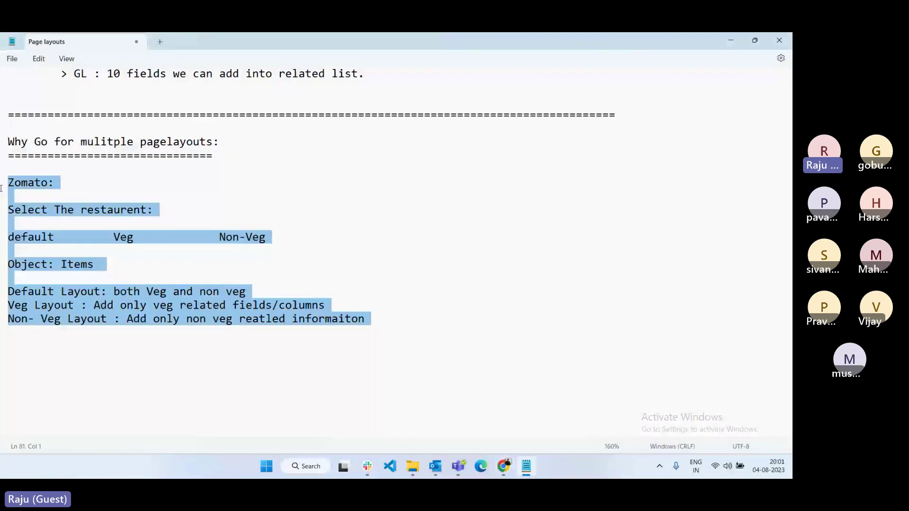
click(1, 188)
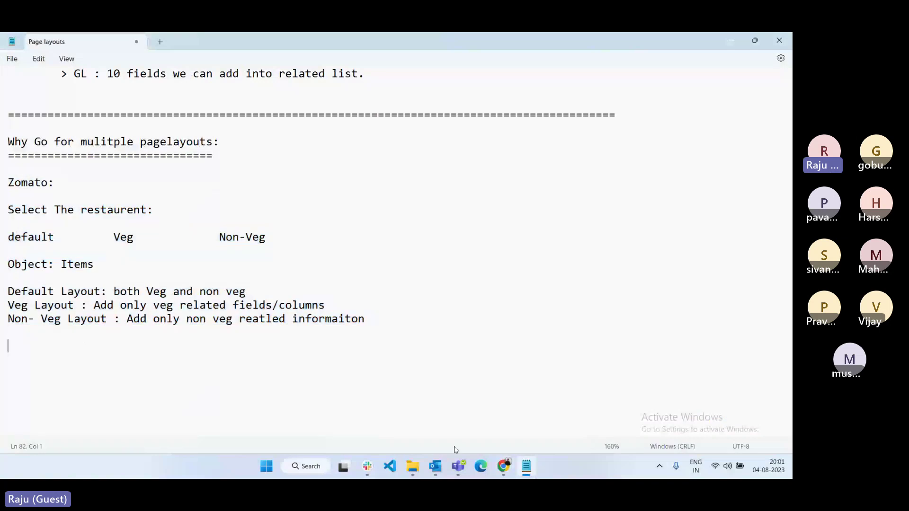
click(501, 468)
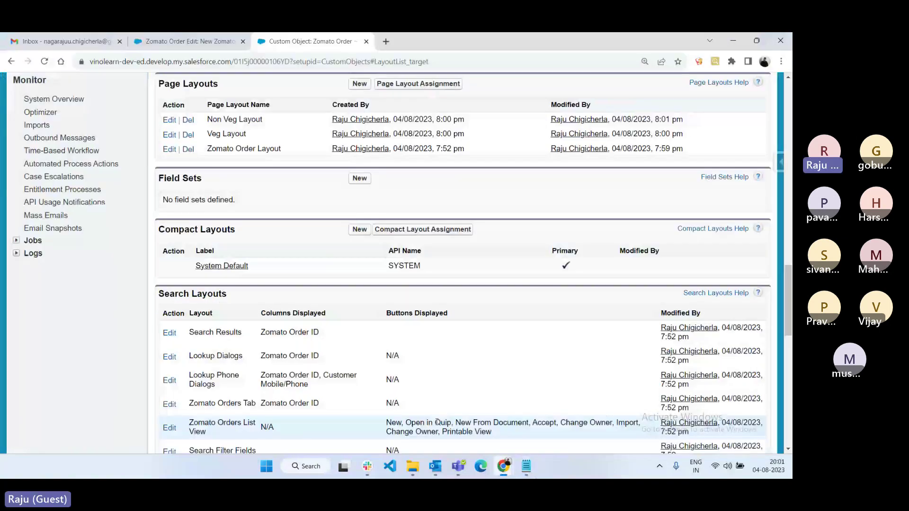
Check the Zomato Order page layouts list and open its page layout assignment by profile for editing
scroll(298, 180, up, 2)
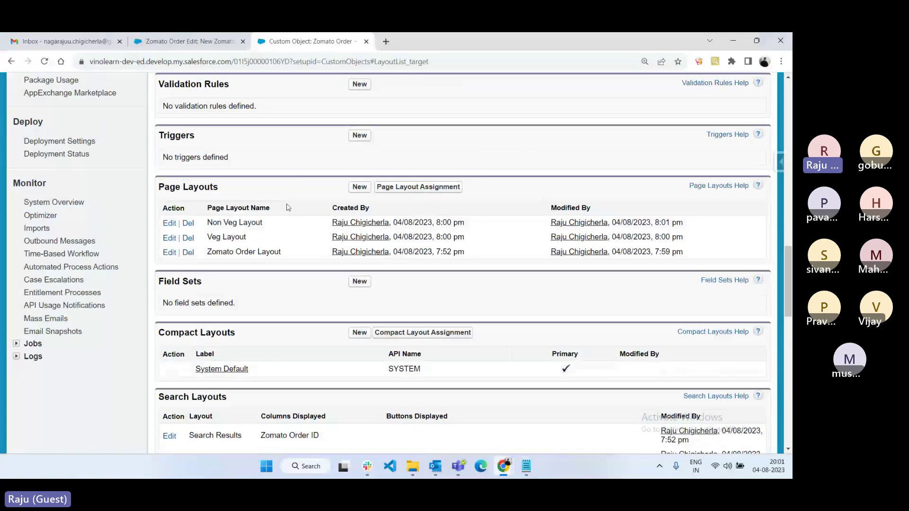
scroll(289, 207, up, 1)
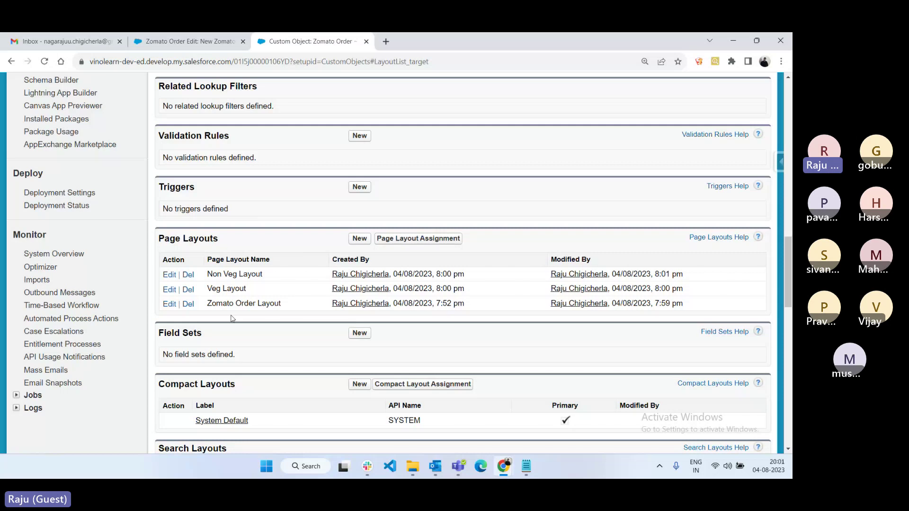
key(ctrl+shift+Tab)
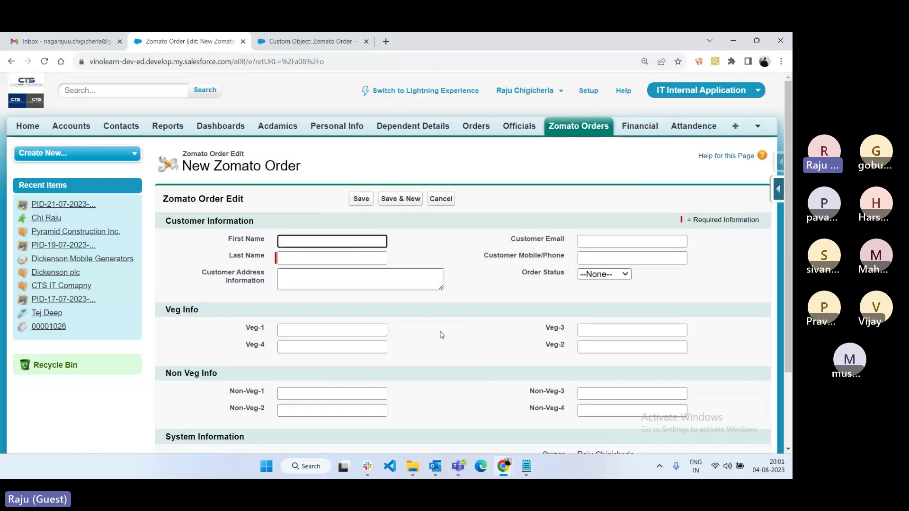
click(306, 36)
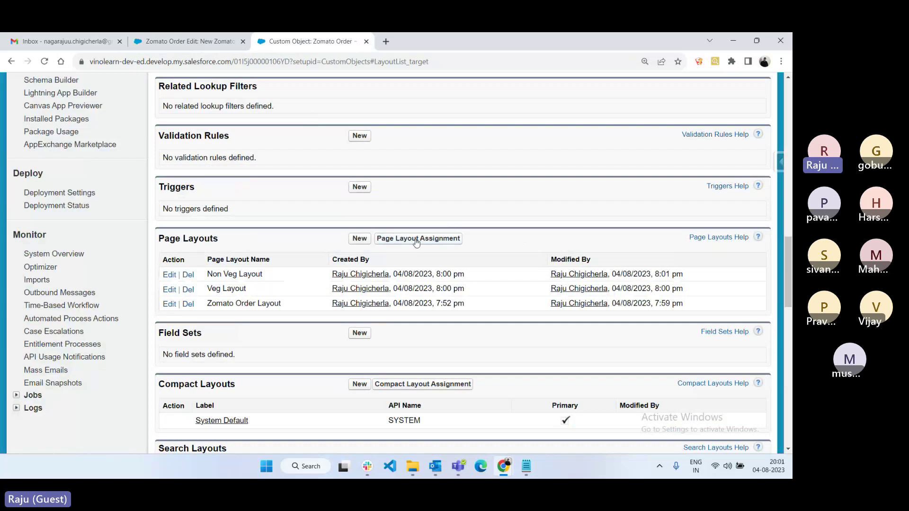
click(420, 240)
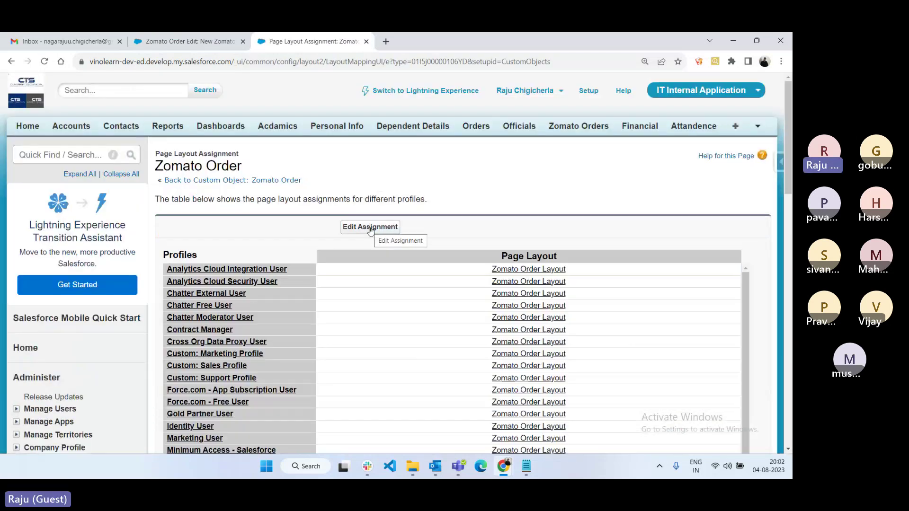
click(371, 228)
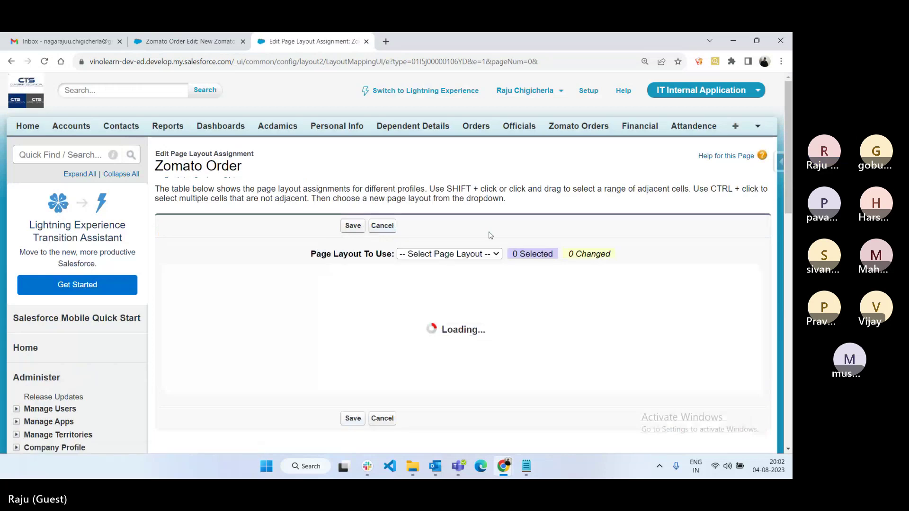
scroll(491, 235, down, 2)
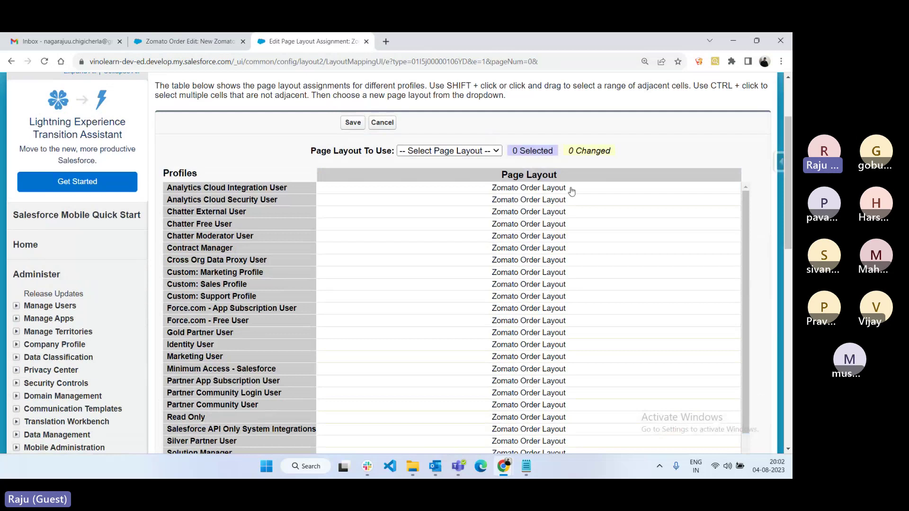
Assign Non Veg Layout to the Custom: Sales Profile
click(522, 286)
click(450, 152)
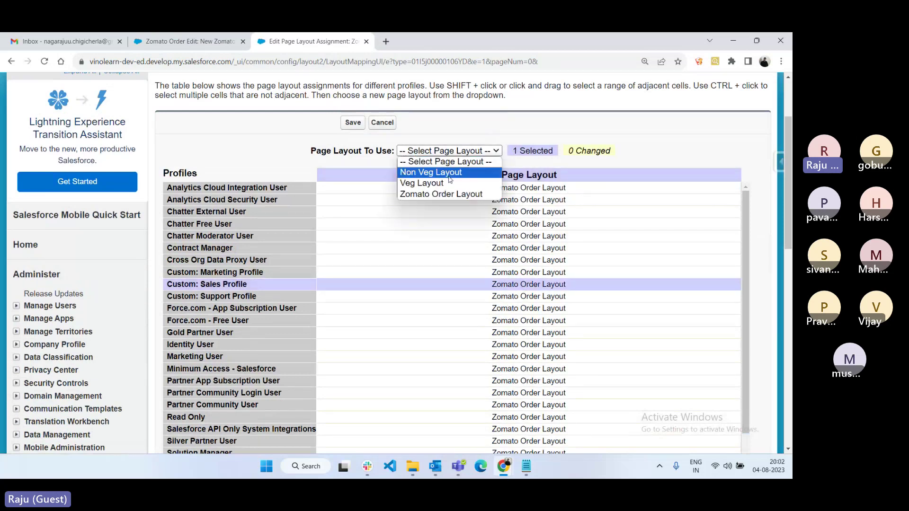
click(431, 173)
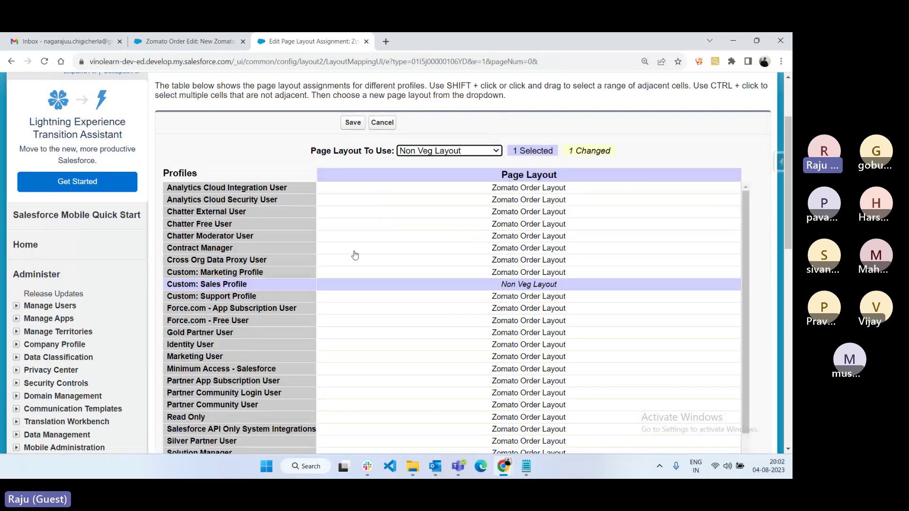
Assign Non Veg Layout to all profiles of the Zomato Order object and save the assignment
click(529, 177)
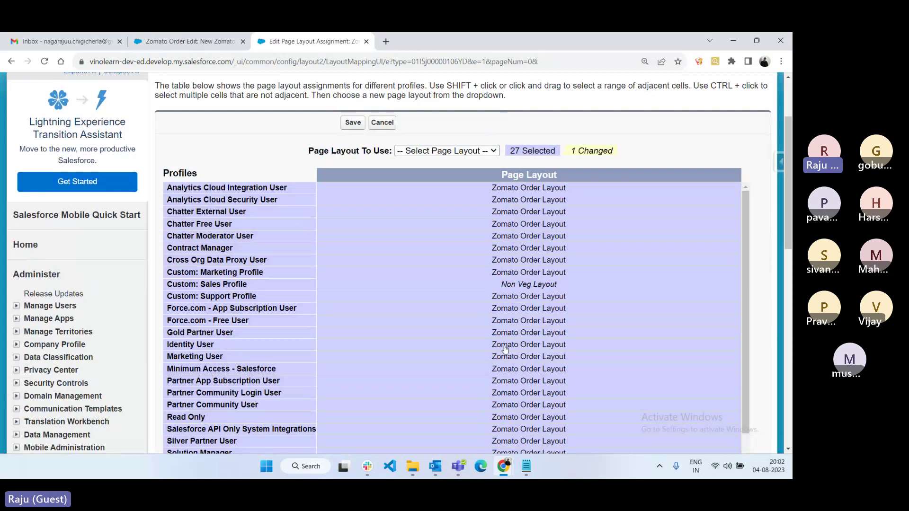
click(454, 151)
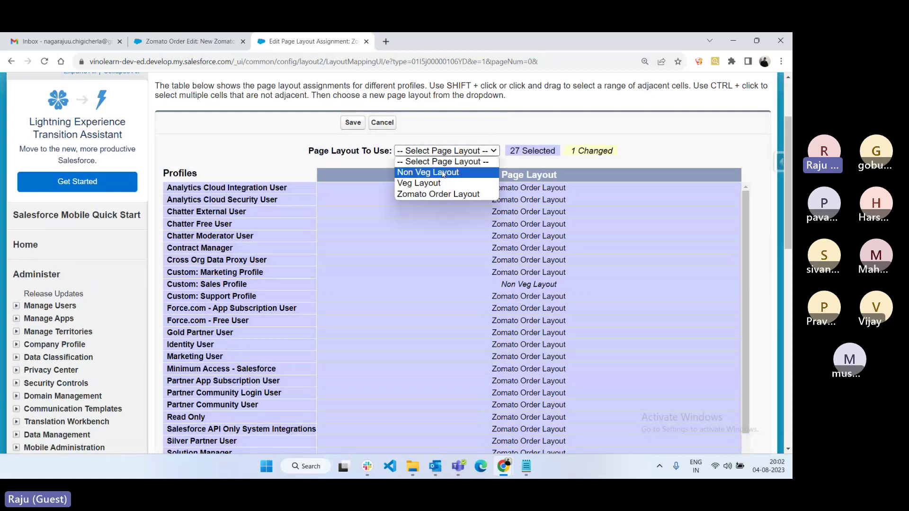
click(443, 173)
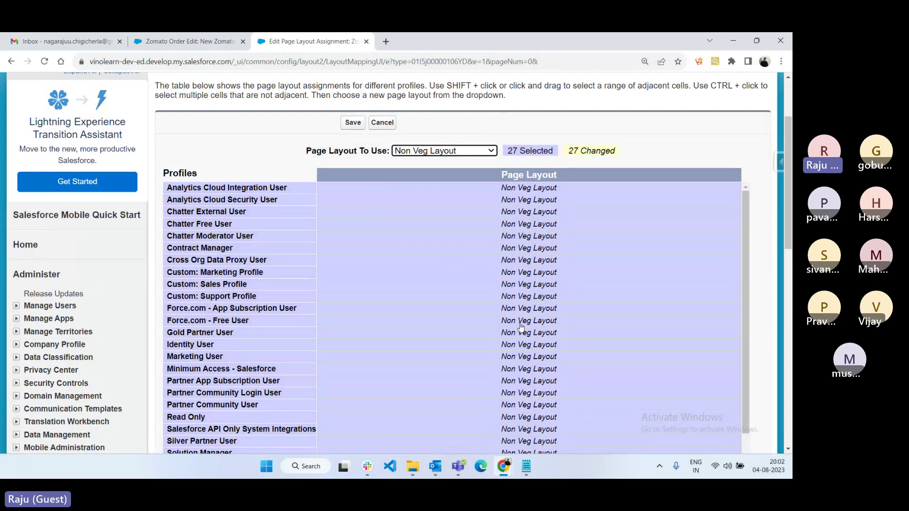
click(451, 156)
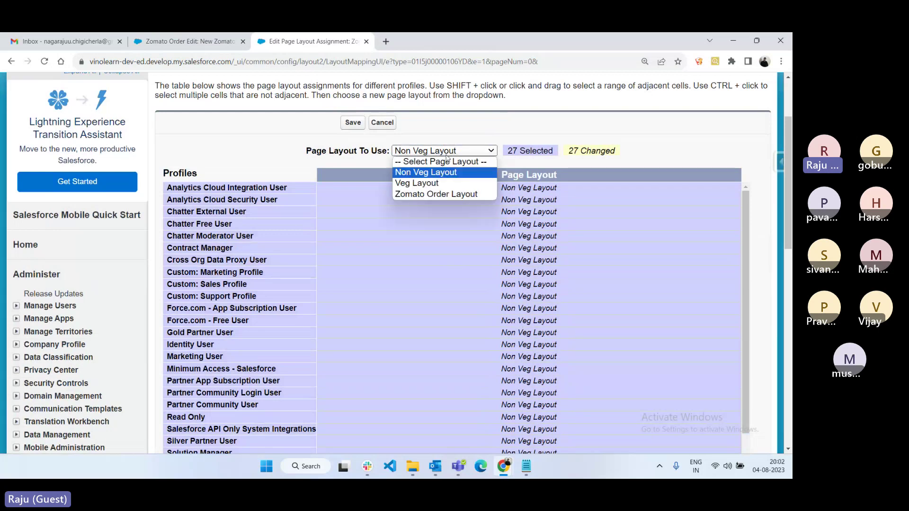
click(441, 182)
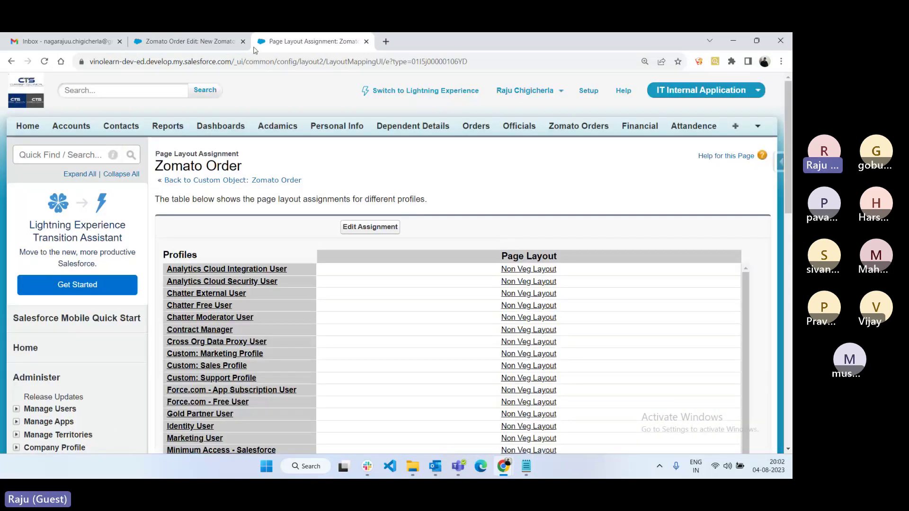
Open a new Zomato Order form and examine which sections and fields it offers
click(235, 41)
click(438, 197)
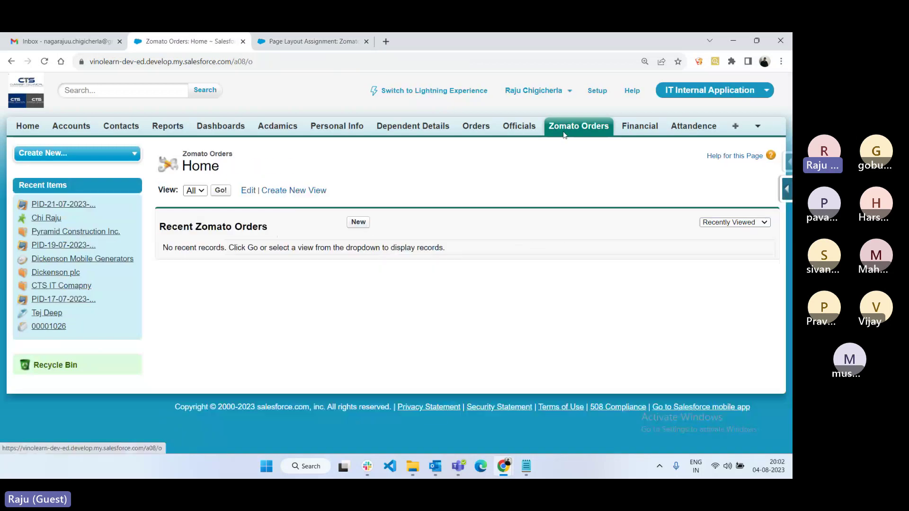
click(358, 223)
scroll(377, 292, down, 1)
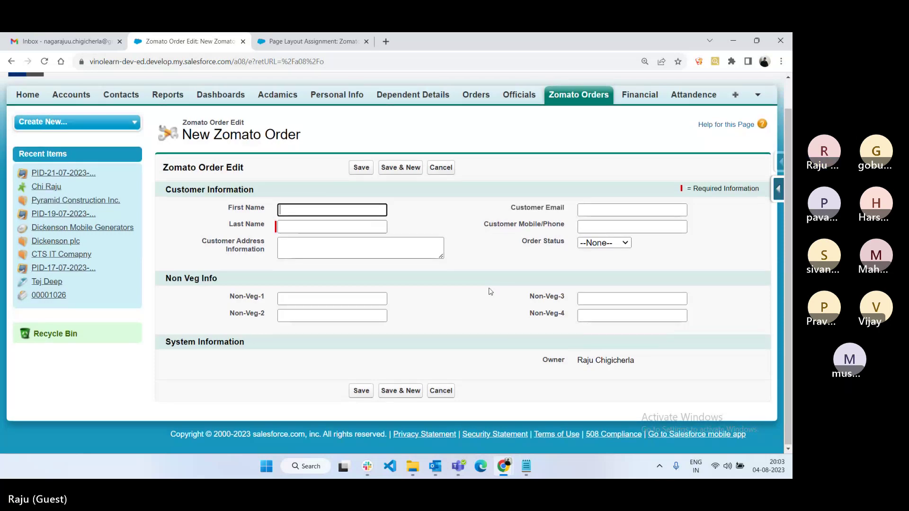
scroll(488, 292, up, 1)
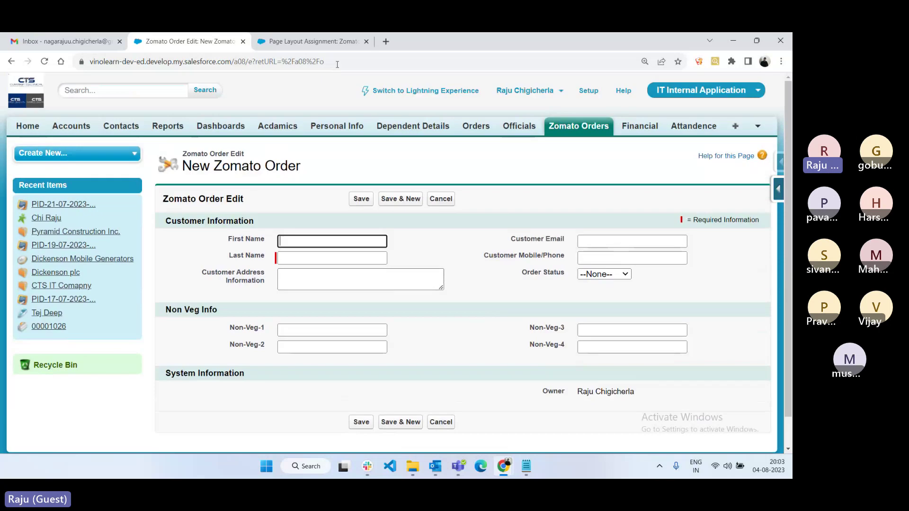
Switch to Notepad and review the page layouts notes, from the reasons for multiple layouts back to the components overview
click(310, 41)
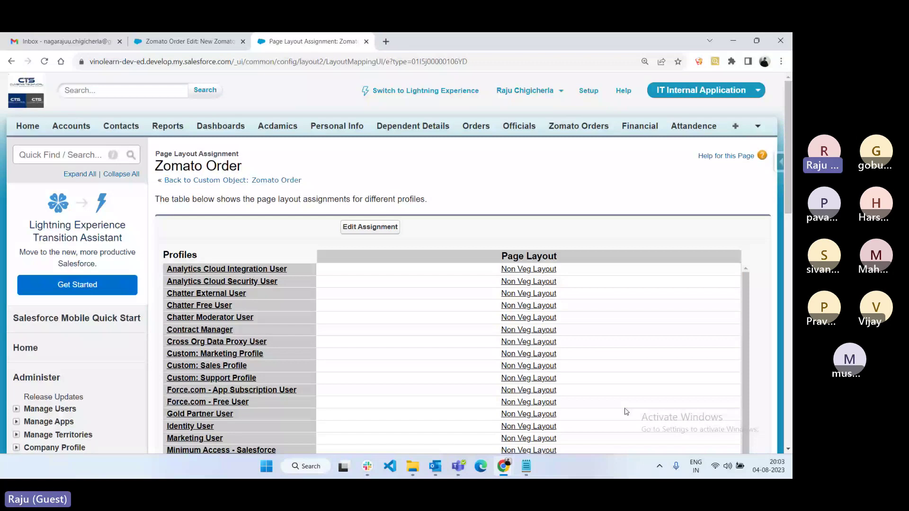
key(alt+Tab)
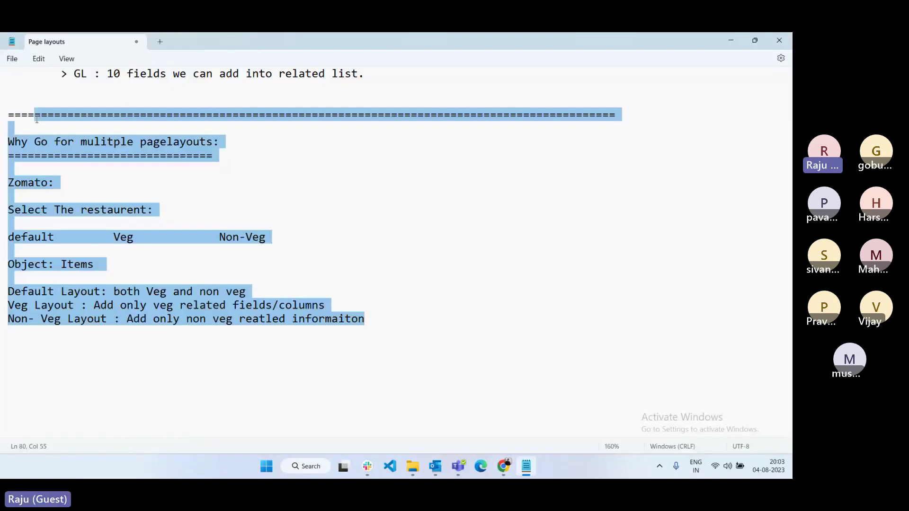
click(352, 226)
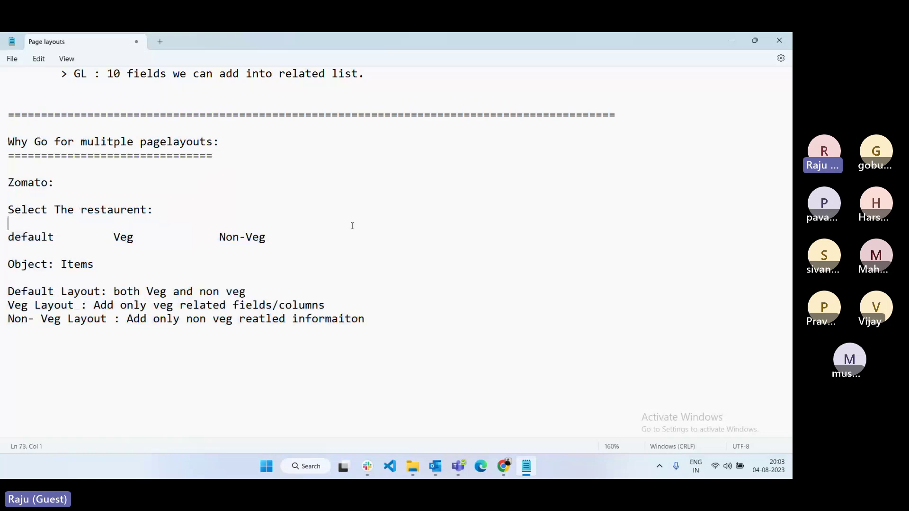
click(377, 325)
drag(378, 324, 12, 142)
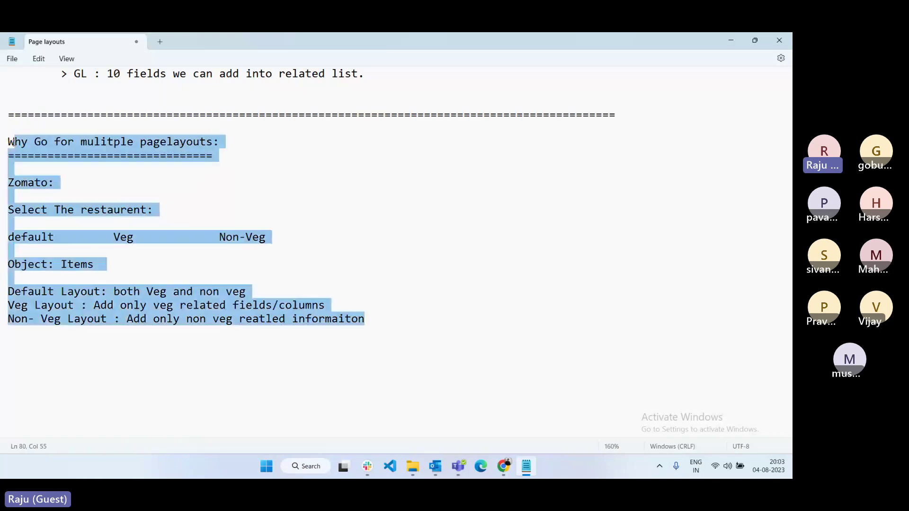
click(377, 236)
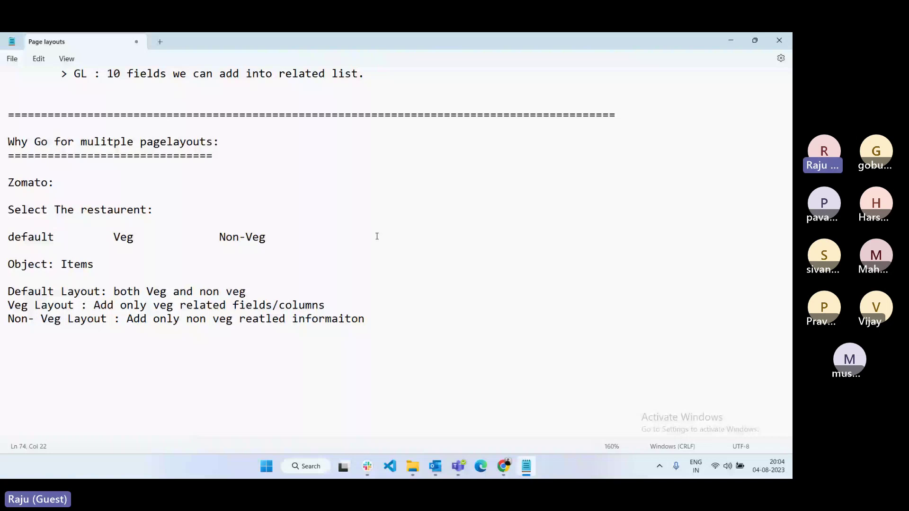
scroll(383, 238, up, 5)
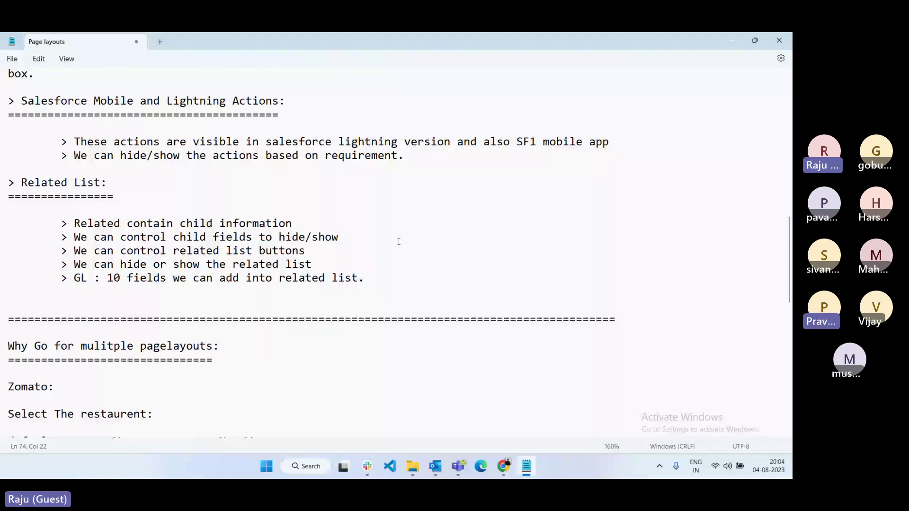
scroll(398, 241, up, 8)
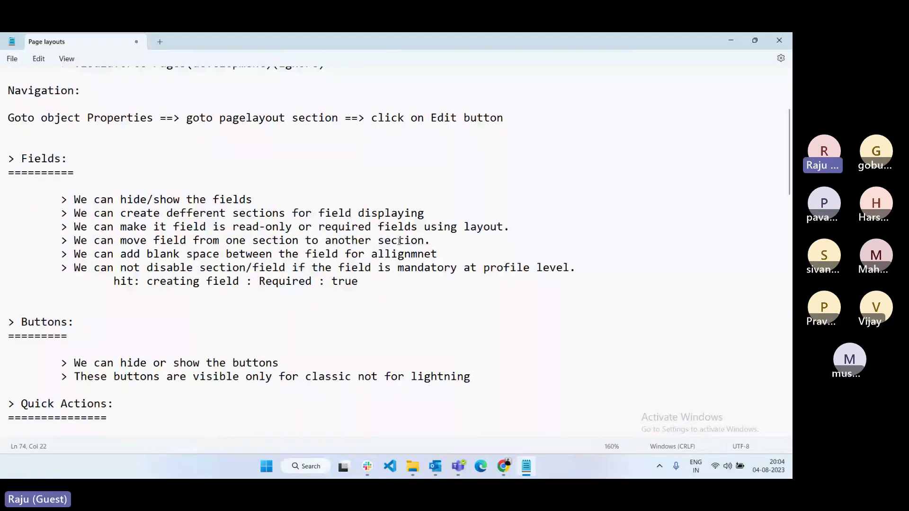
scroll(398, 242, up, 5)
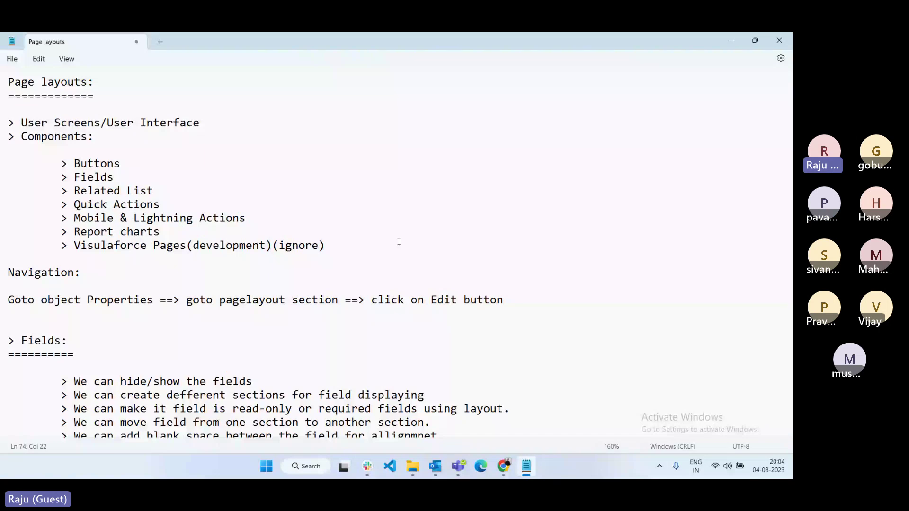
Switch to Chrome and view Non Veg Layout in the page layout editor from the profile assignments
click(510, 471)
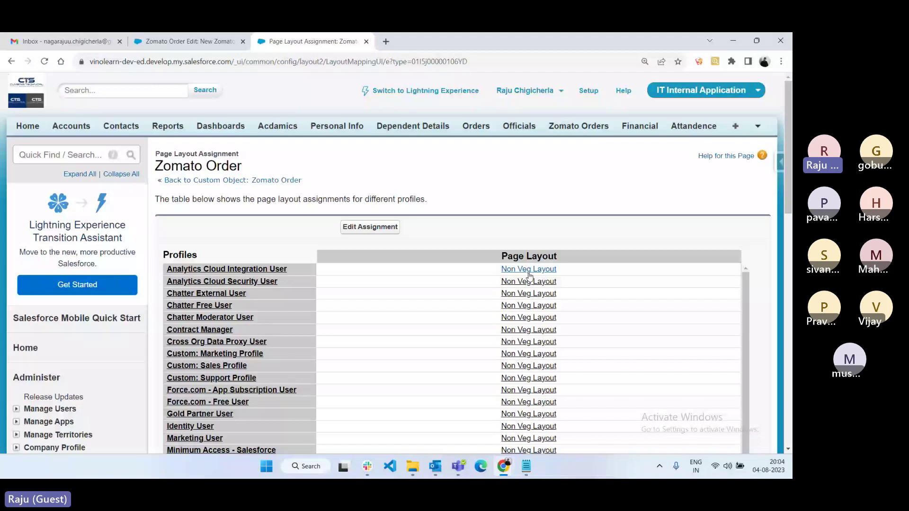
click(529, 272)
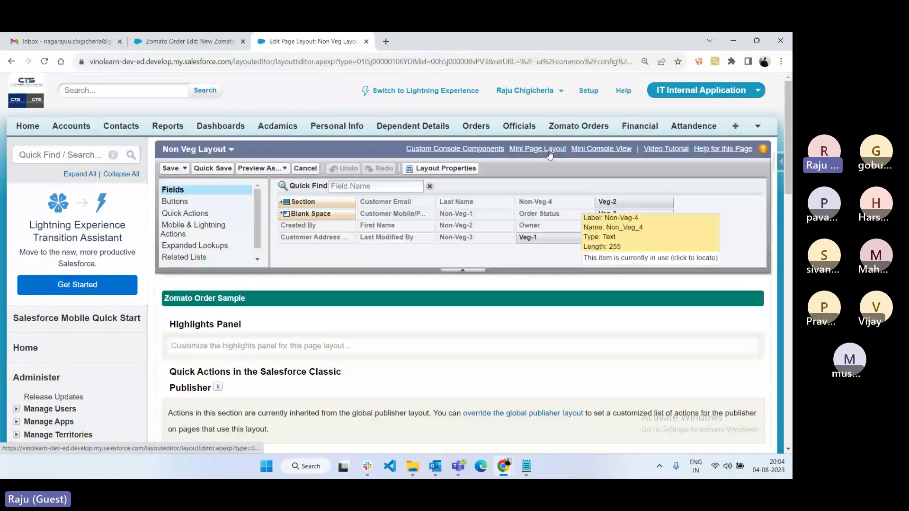
click(149, 44)
Open the Personal Info object's setup in place of the Non Veg Layout editor and edit Personal Info Layout
click(337, 126)
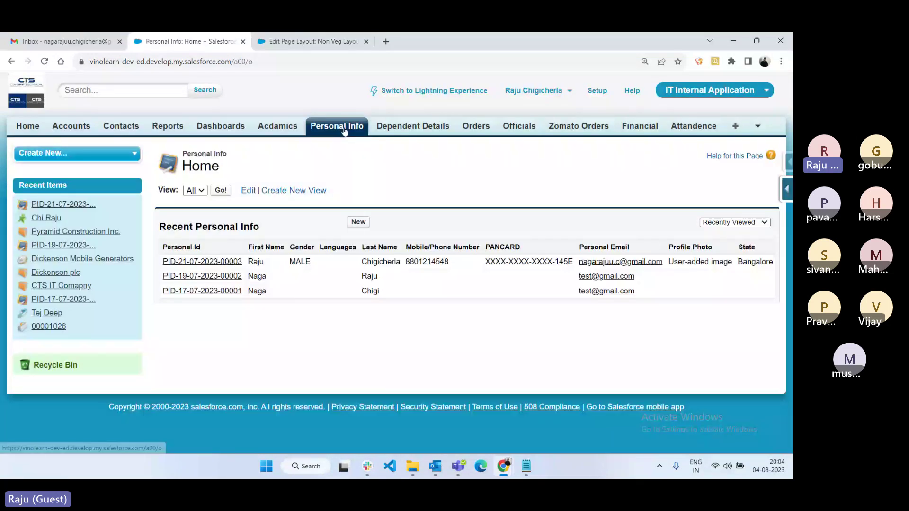
click(787, 189)
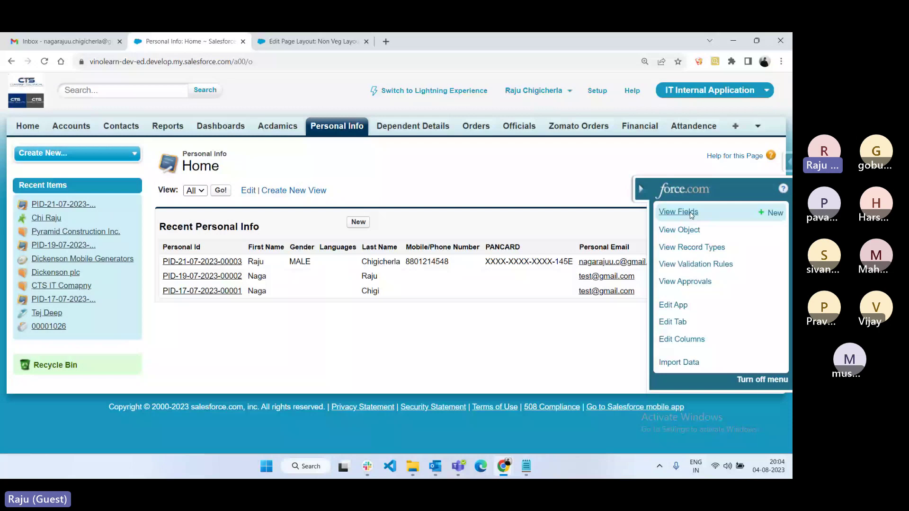
click(691, 212)
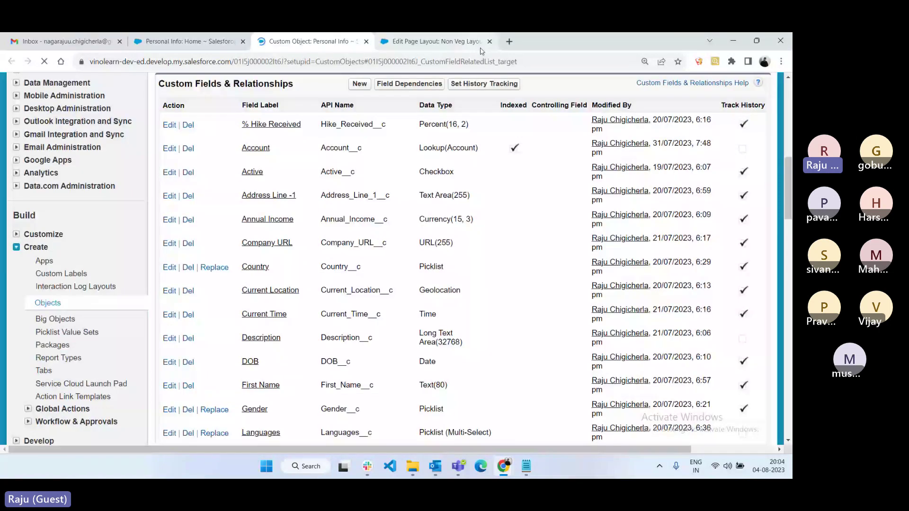
click(489, 42)
scroll(304, 236, down, 10)
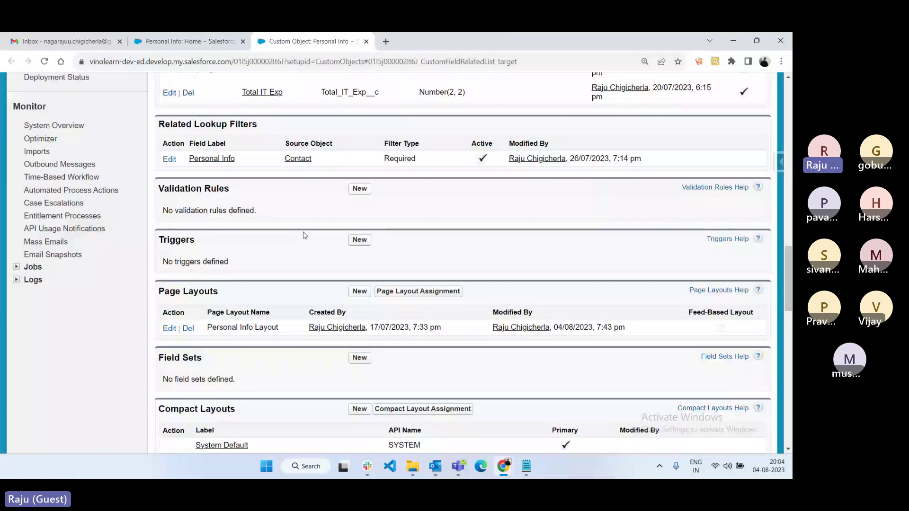
scroll(304, 234, down, 3)
click(169, 165)
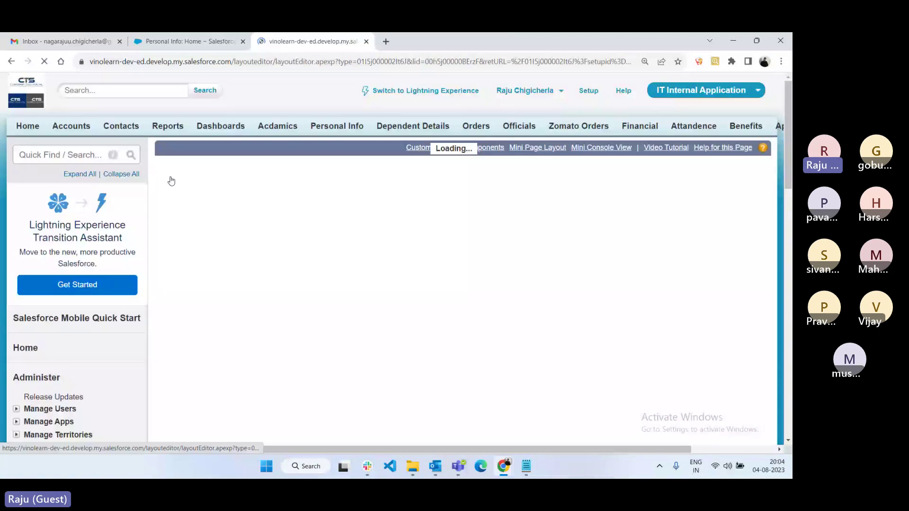
Open the most recent Personal Info record from its home page and view its dependent detail record
key(ctrl+shift+Tab)
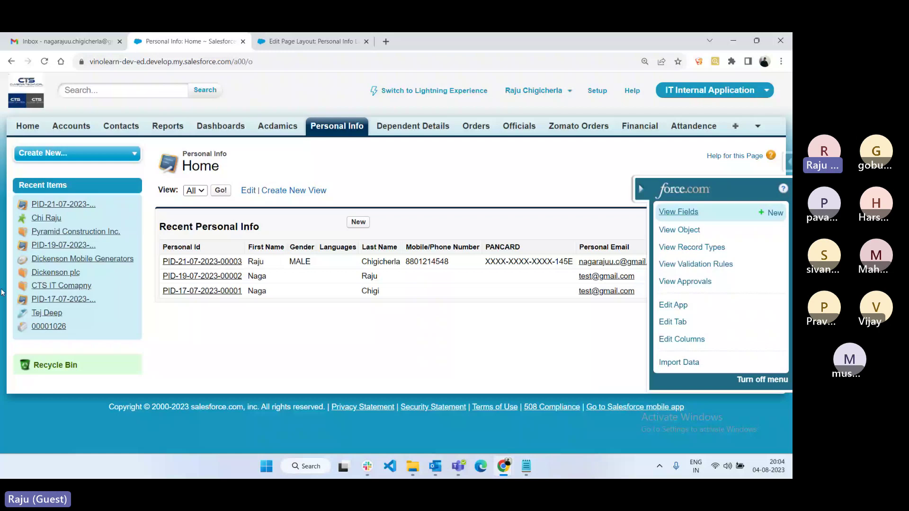
mouse_move(80, 207)
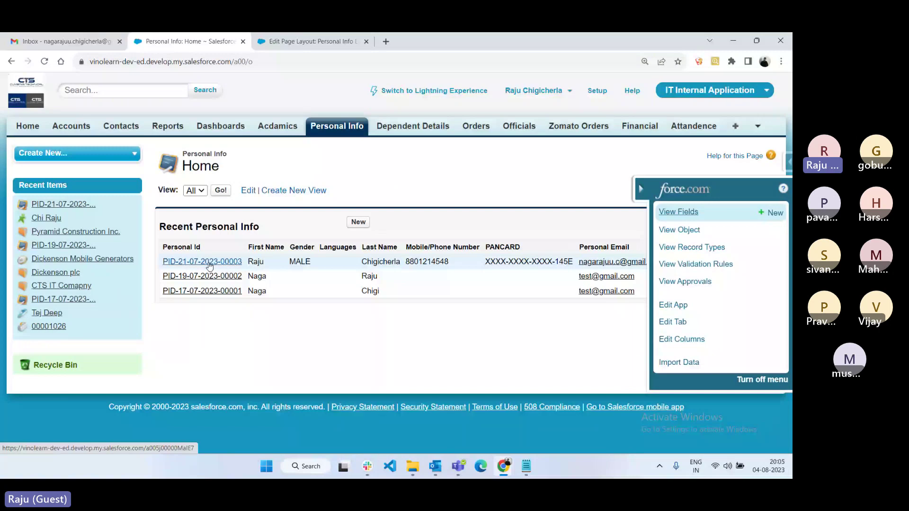
click(176, 266)
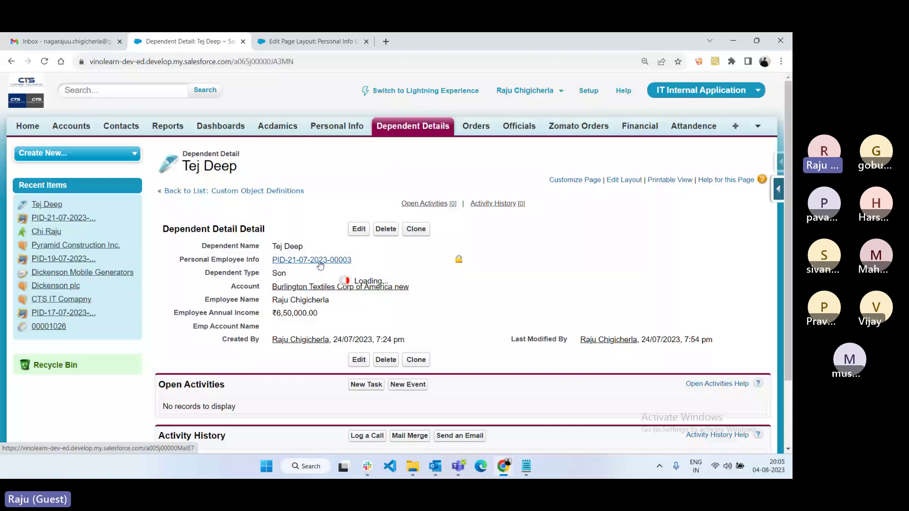
Preview the linked Personal Info record's hover details on the dependent record, and open the Mini Page Layout for Personal Info Layout
mouse_move(320, 264)
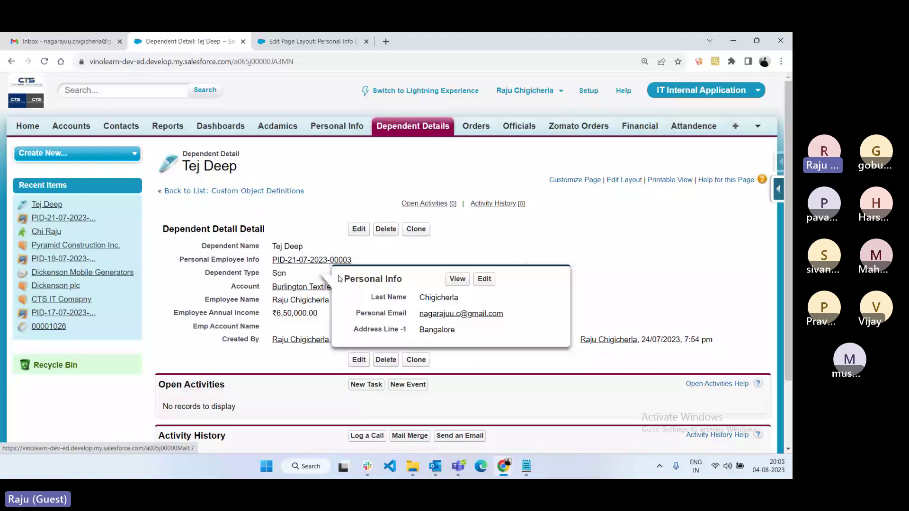
key(ctrl+Tab)
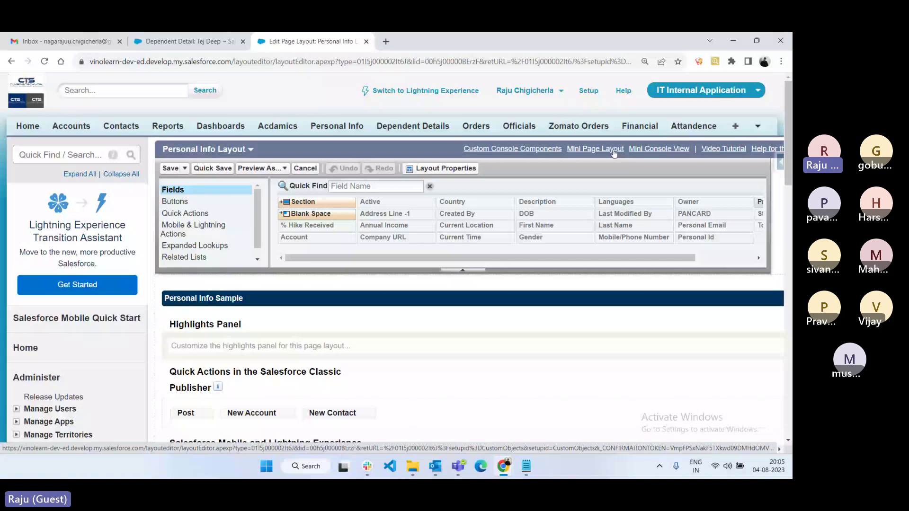
click(597, 150)
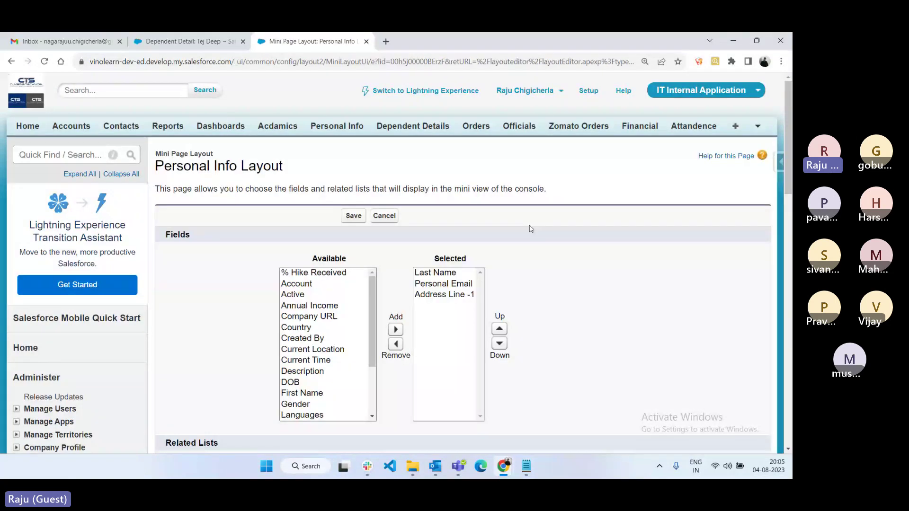
Add Active, Country, First Name, Gender and State to the selected fields of the mini page layout
scroll(322, 200, down, 2)
double_click(299, 191)
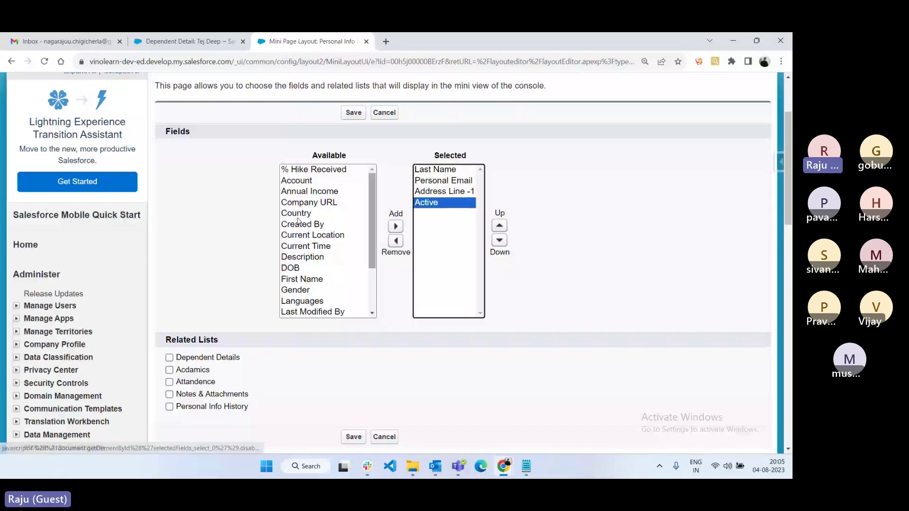
double_click(298, 216)
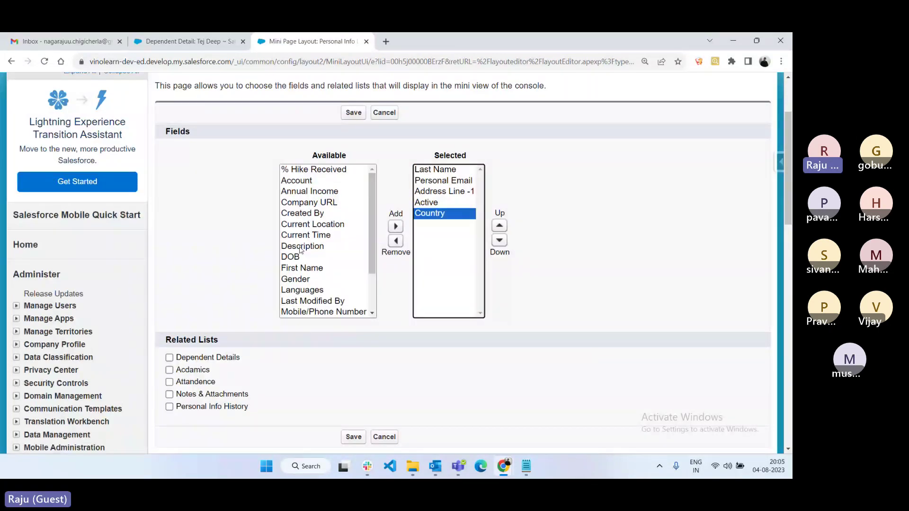
click(313, 235)
click(308, 269)
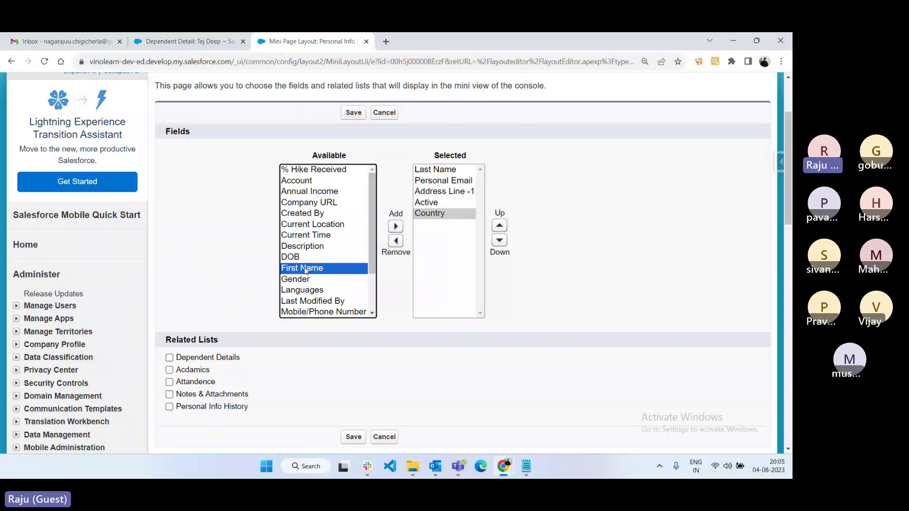
double_click(308, 269)
double_click(307, 269)
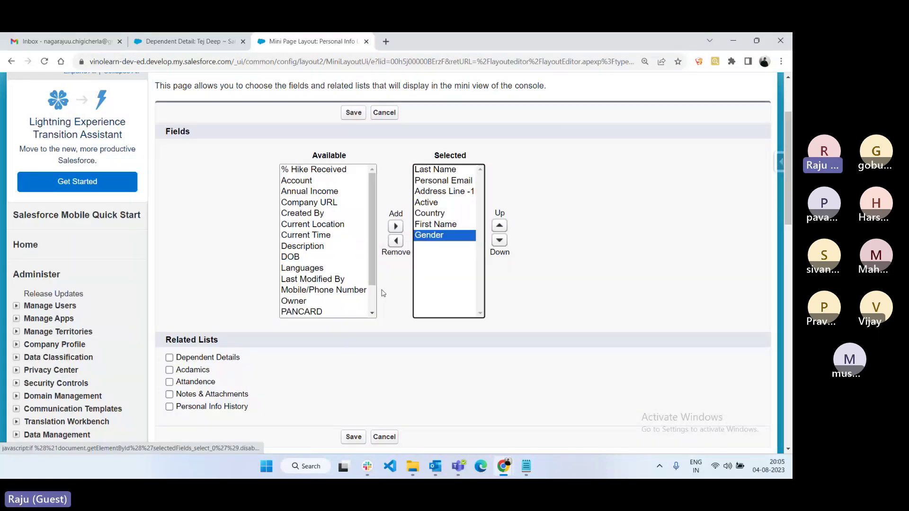
scroll(327, 266, down, 1)
click(291, 301)
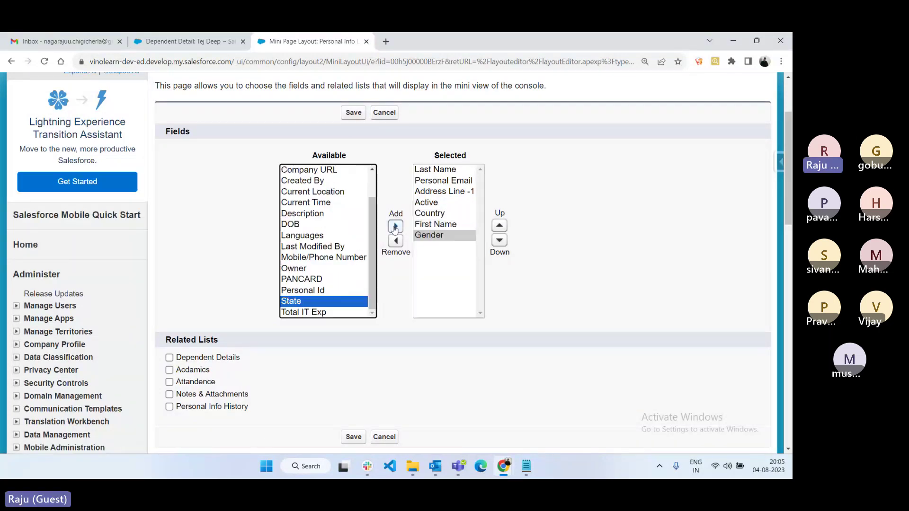
click(396, 227)
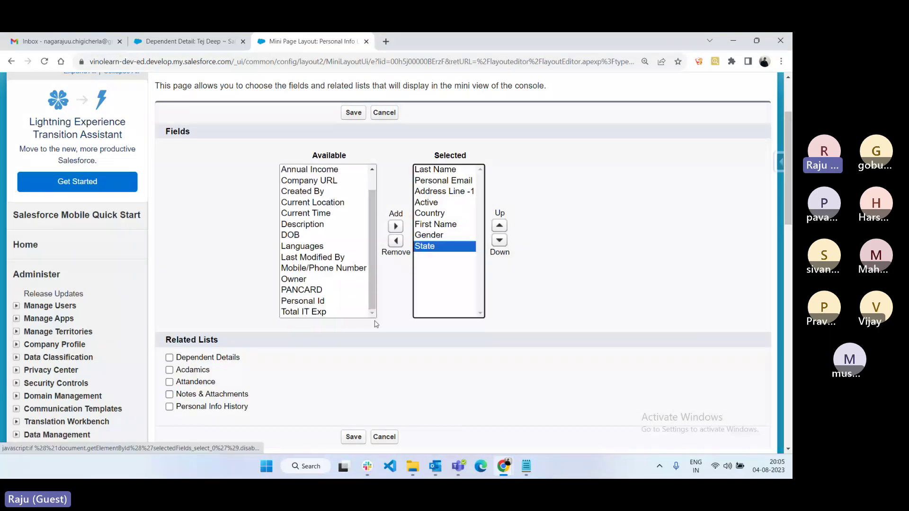
Include the Dependent Details related list with Emp Account Name and Employee Name, and save the mini page layout
click(170, 358)
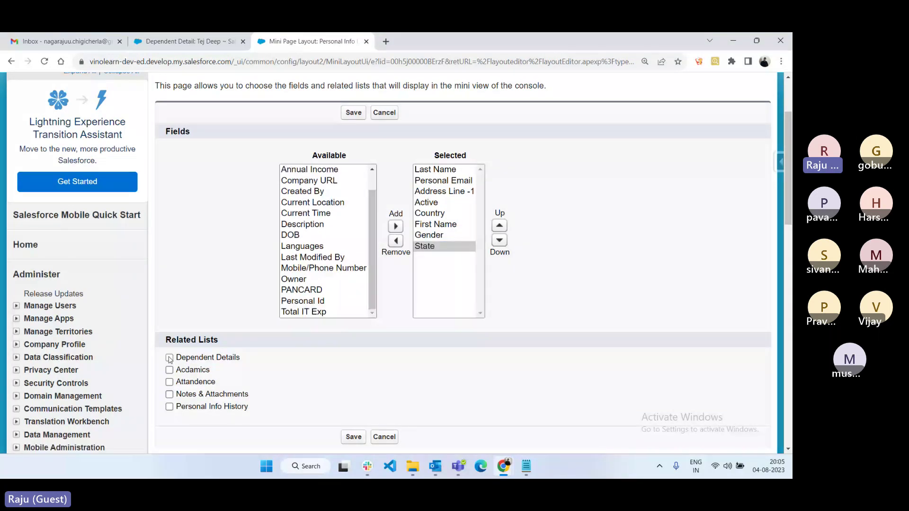
click(169, 359)
scroll(195, 326, down, 2)
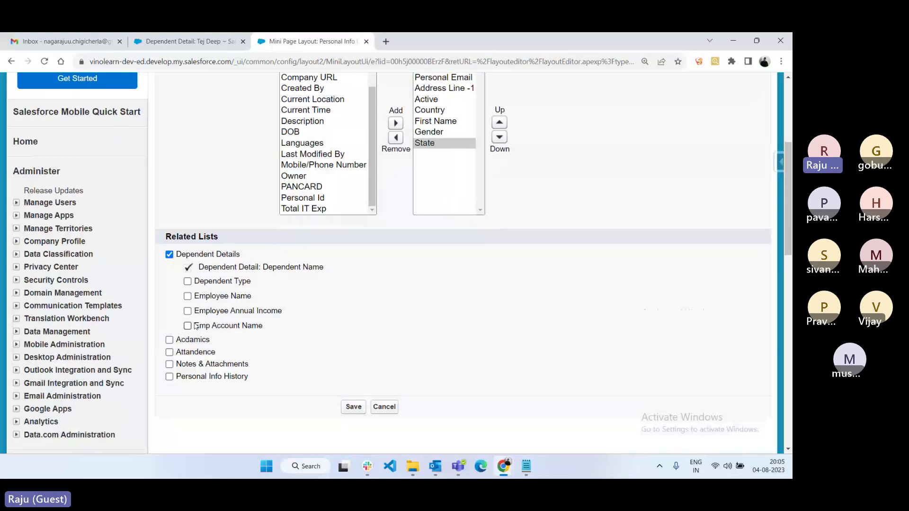
click(195, 326)
click(187, 296)
click(353, 407)
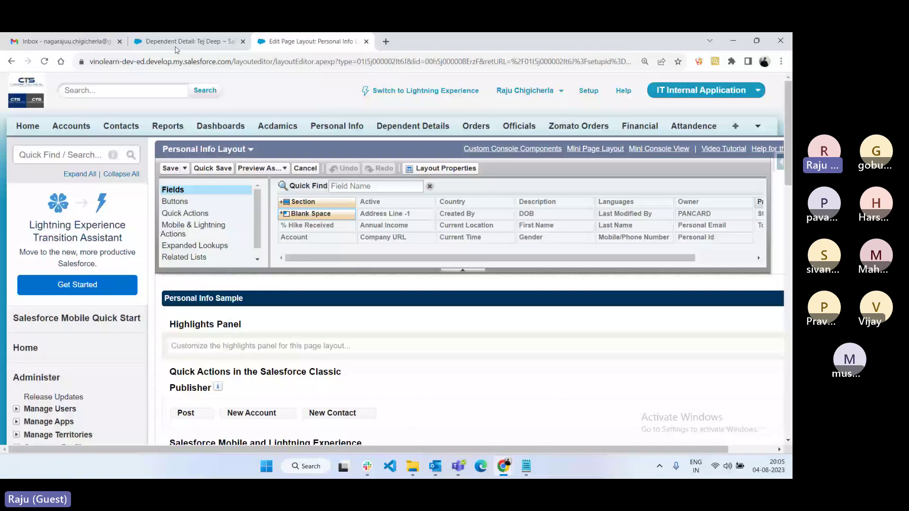
Check the Personal Info hover details from the dependent record, and leave the Personal Info Layout editor without further changes
click(176, 47)
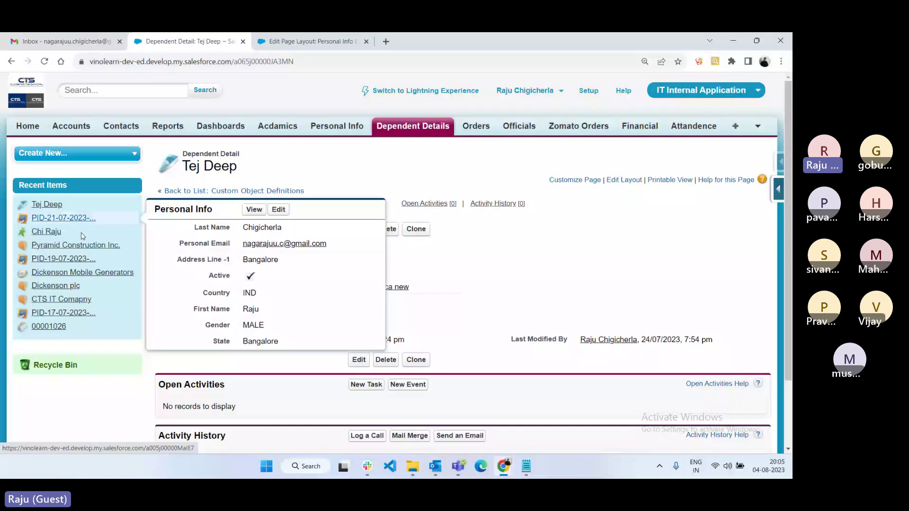
mouse_move(306, 265)
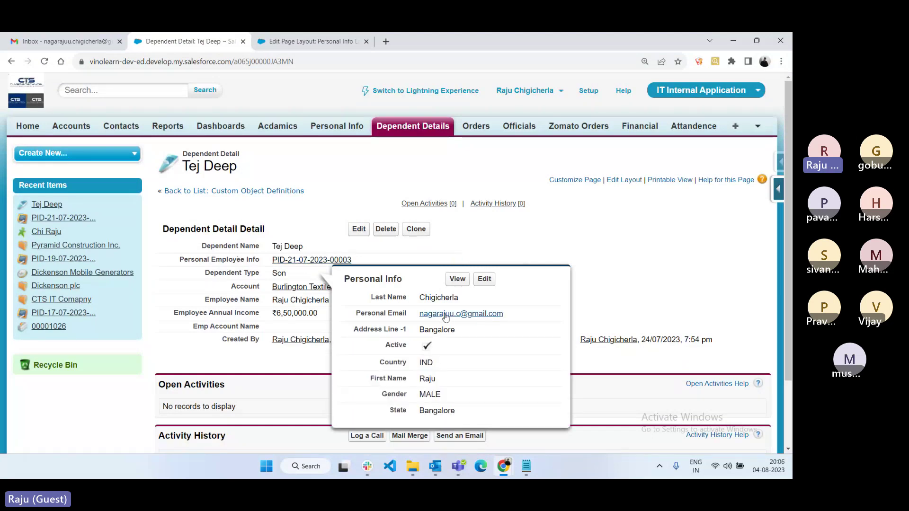
click(326, 43)
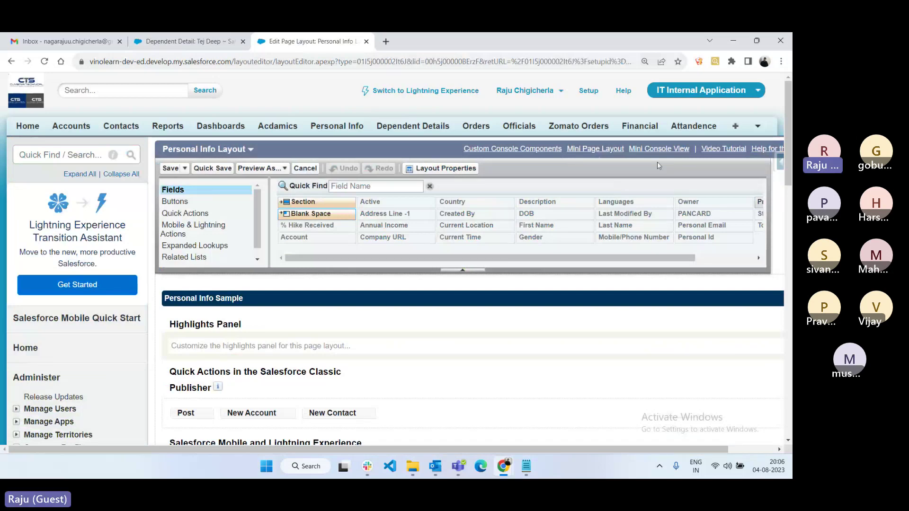
click(305, 169)
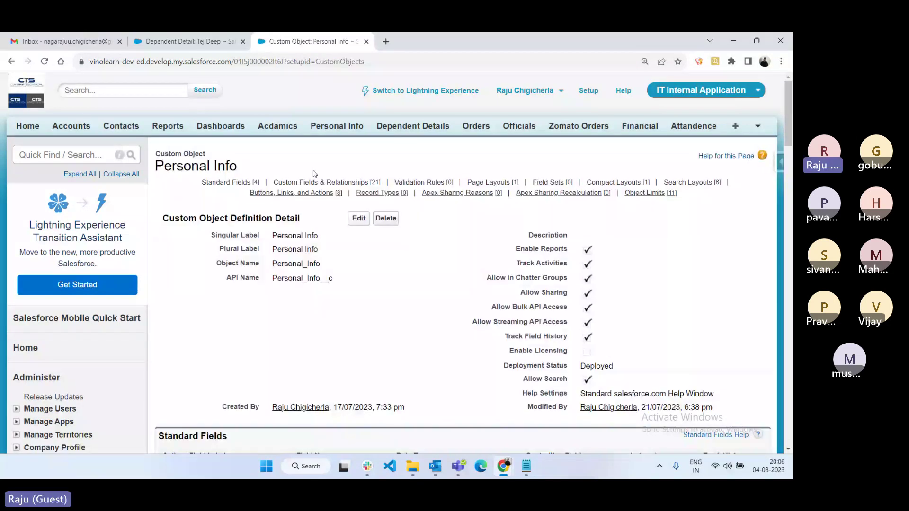
Switch to Notepad and save the notes as "013 - Page layouts" in the ADMIN folder of Venolearn SFDC's Batch-2-2023-July
key(alt+Tab)
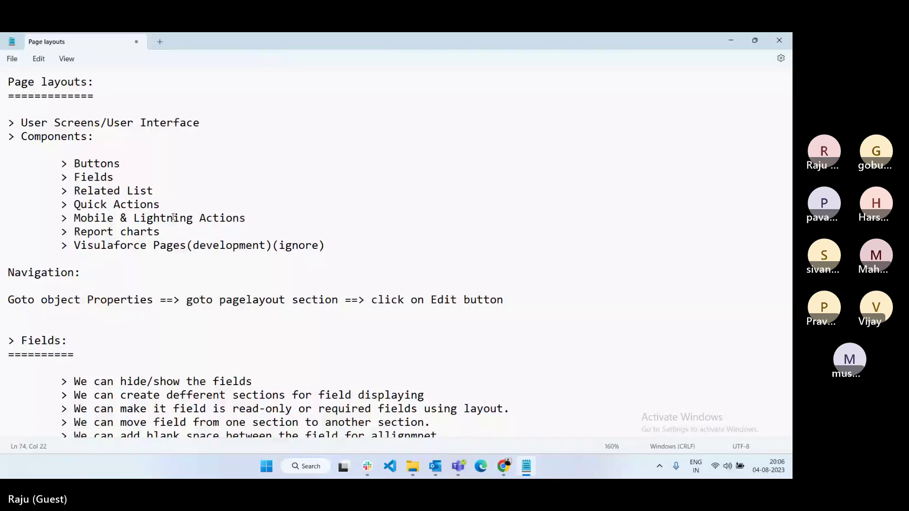
key(ctrl+s)
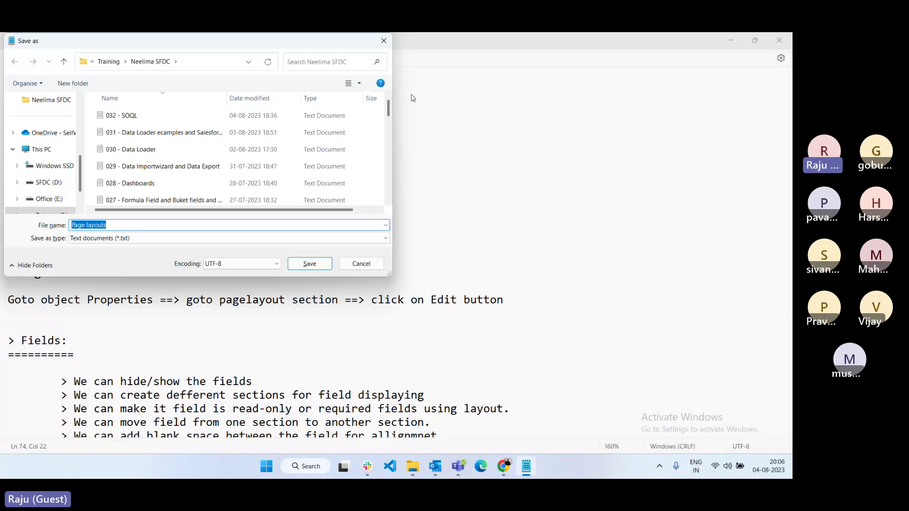
click(49, 182)
click(133, 200)
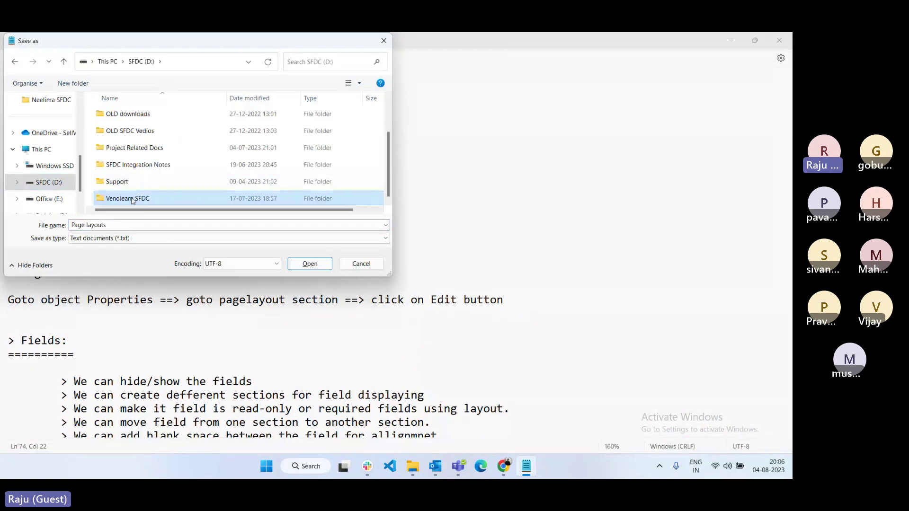
double_click(132, 199)
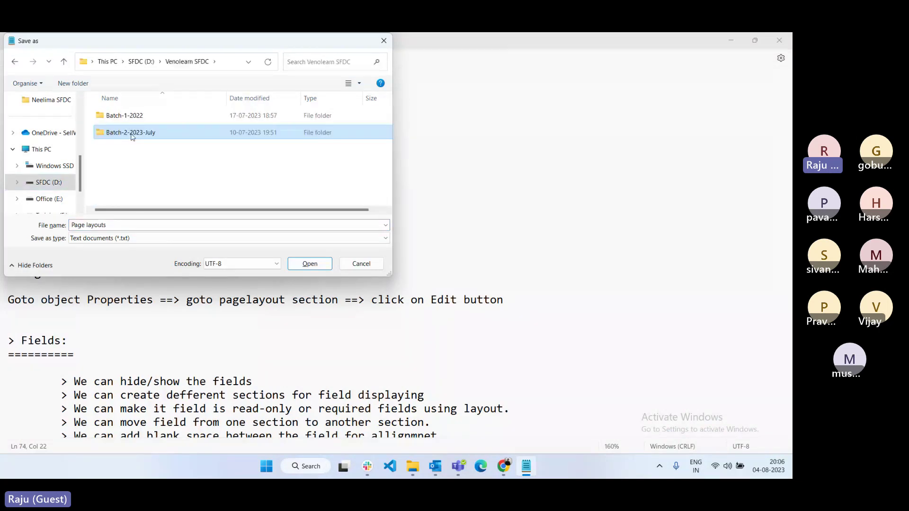
double_click(132, 135)
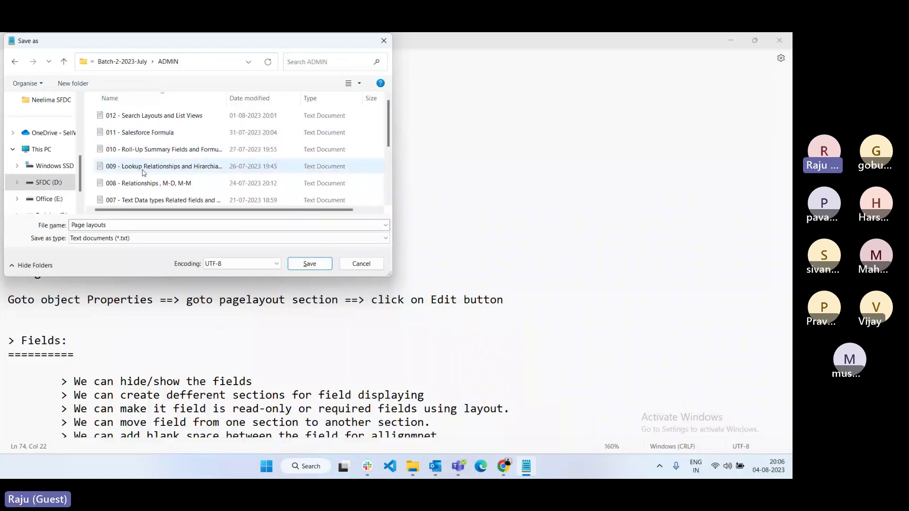
click(72, 225)
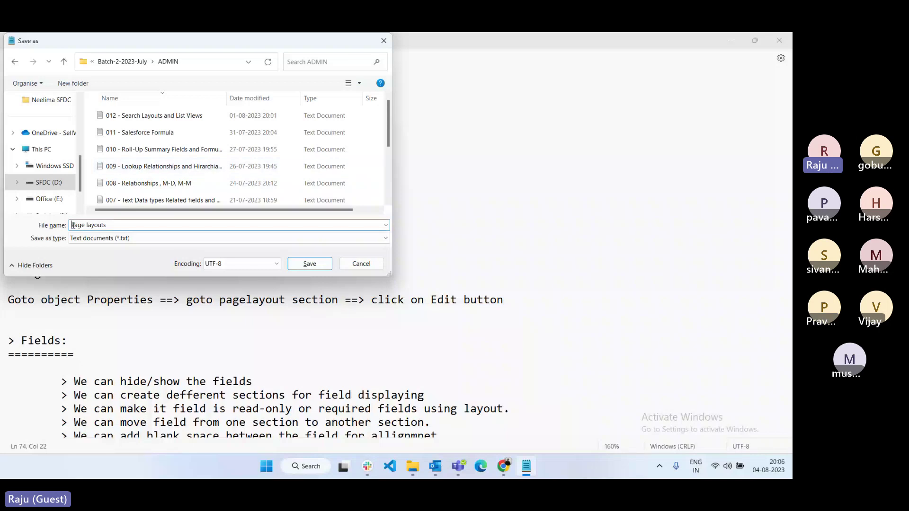
text(013 -)
click(310, 264)
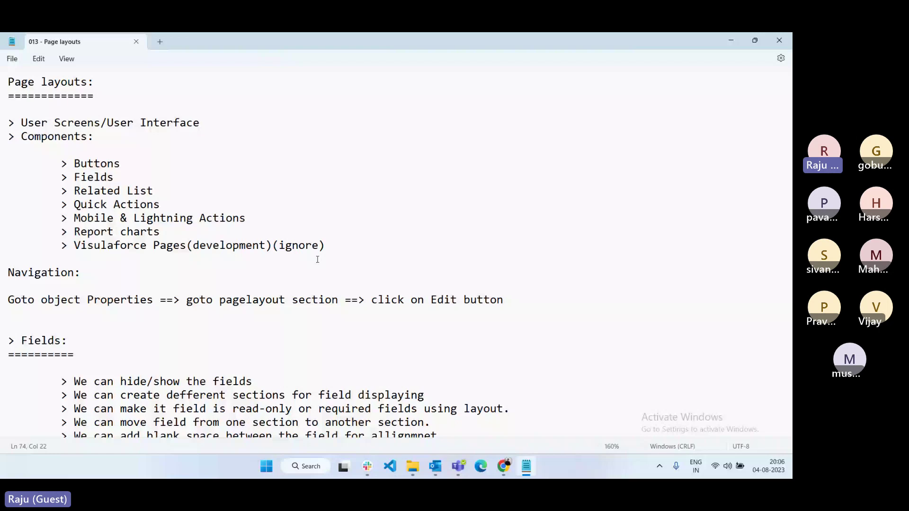
Switch to the Gmail inbox in Chrome and bring up the reply options of the latest Salesforce Training email
click(503, 467)
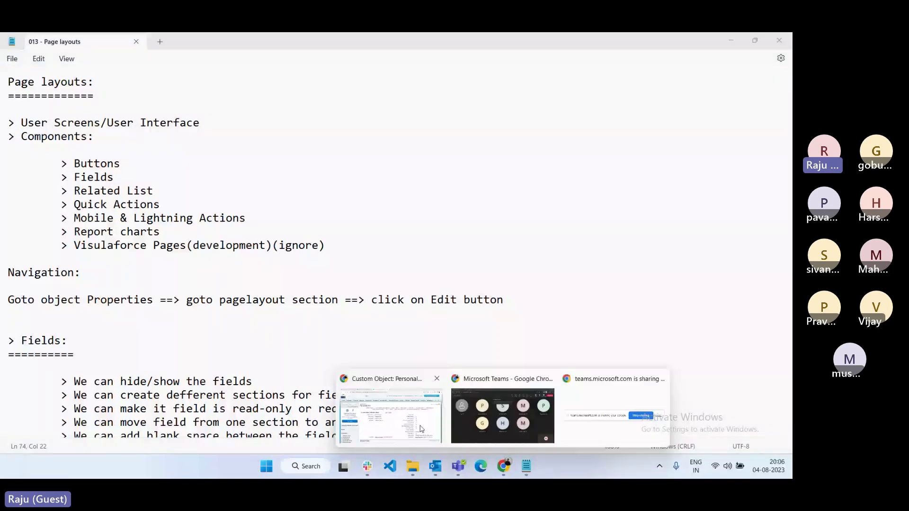
click(420, 428)
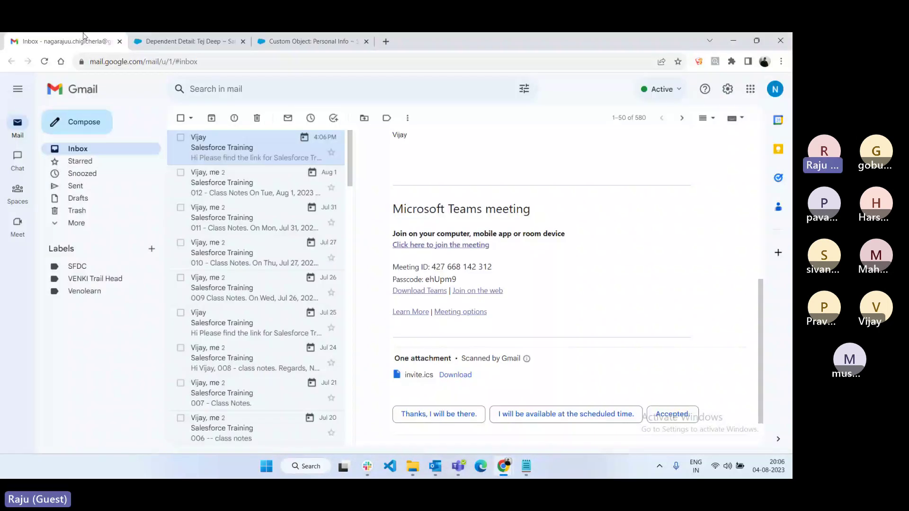
scroll(644, 330, down, 1)
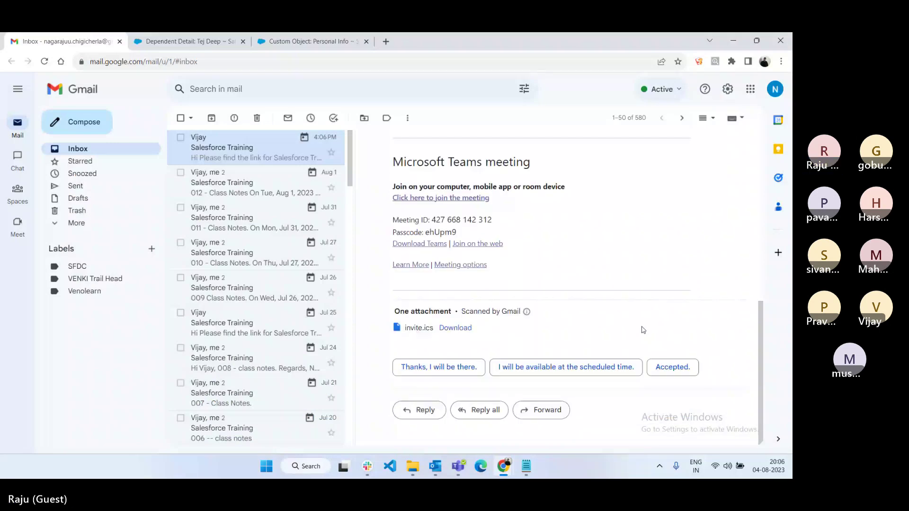